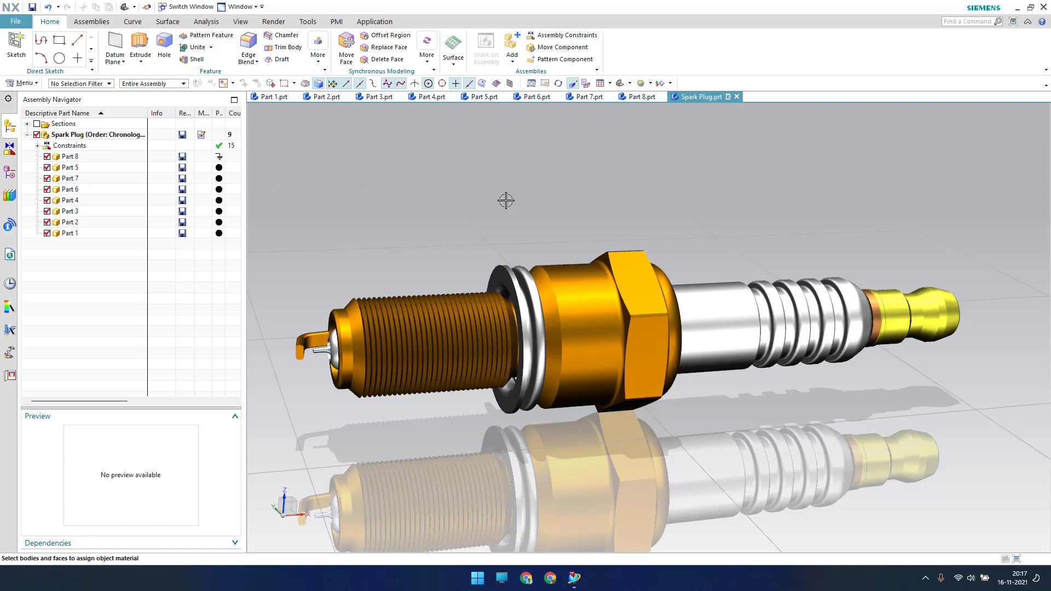
Orbit the spark plug assembly to view it from another angle
mouse_move(514, 215)
middle_mouse_down()
mouse_move(516, 228)
mouse_move(502, 213)
mouse_move(517, 216)
middle_mouse_up()
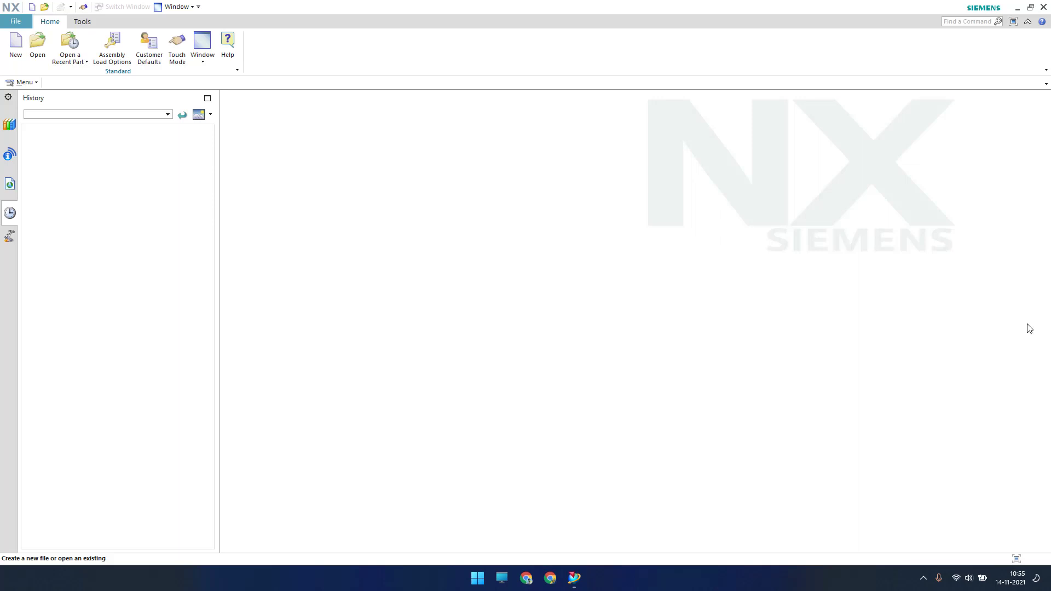
Start a new model part and create a 'Spark Plug' folder on the Desktop
left_click(15, 45)
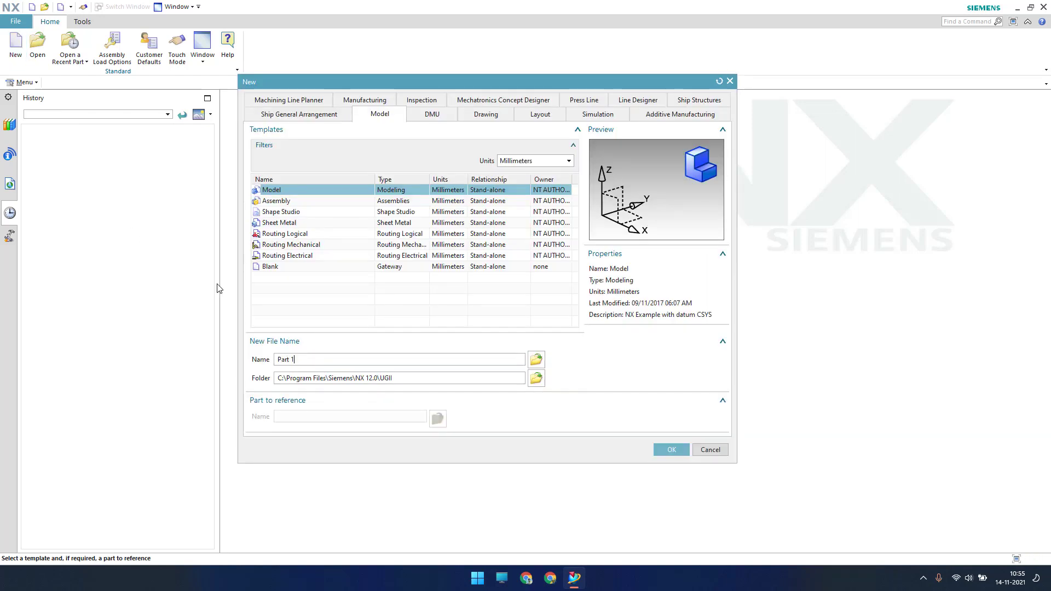
left_click(536, 383)
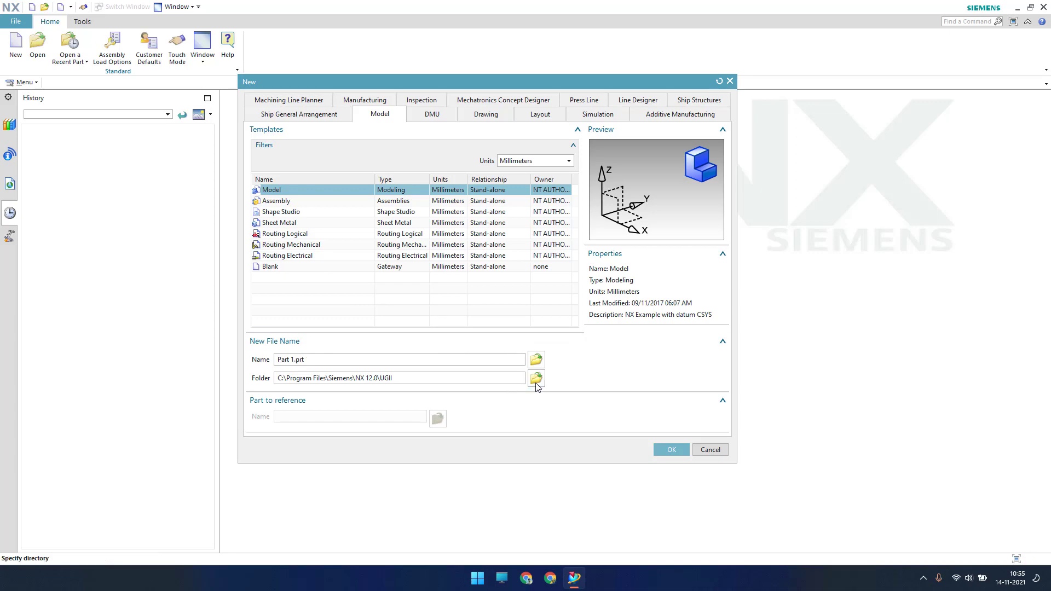
left_click(474, 249)
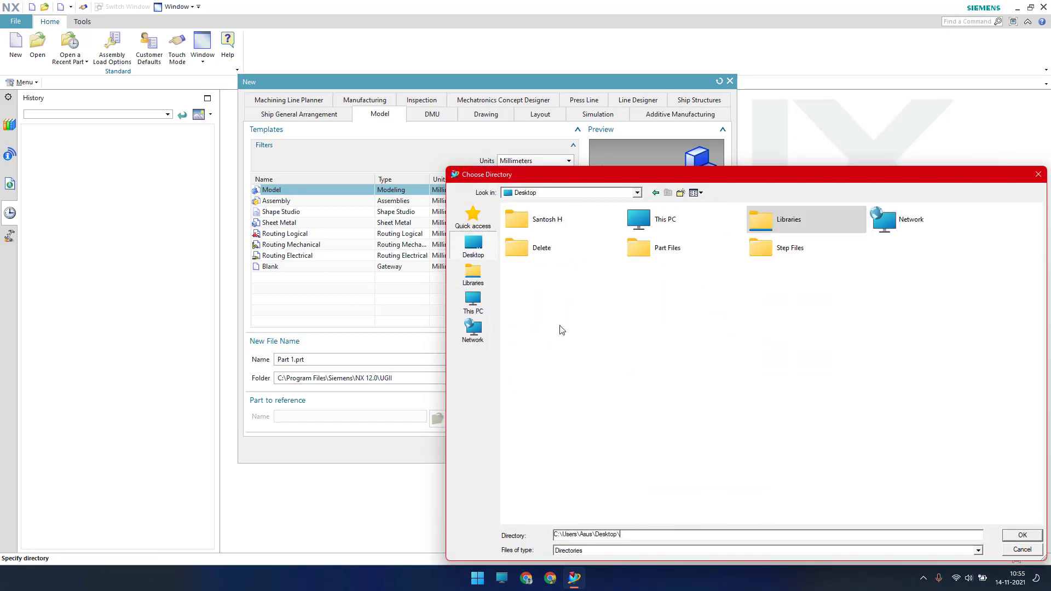
left_click_drag(743, 174, 644, 142)
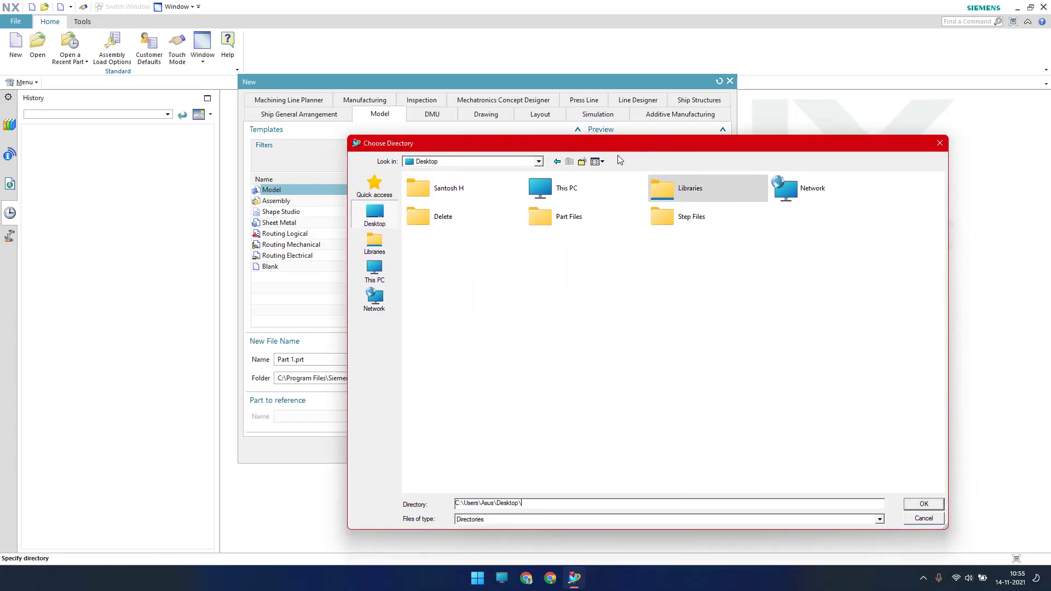
left_click(581, 162)
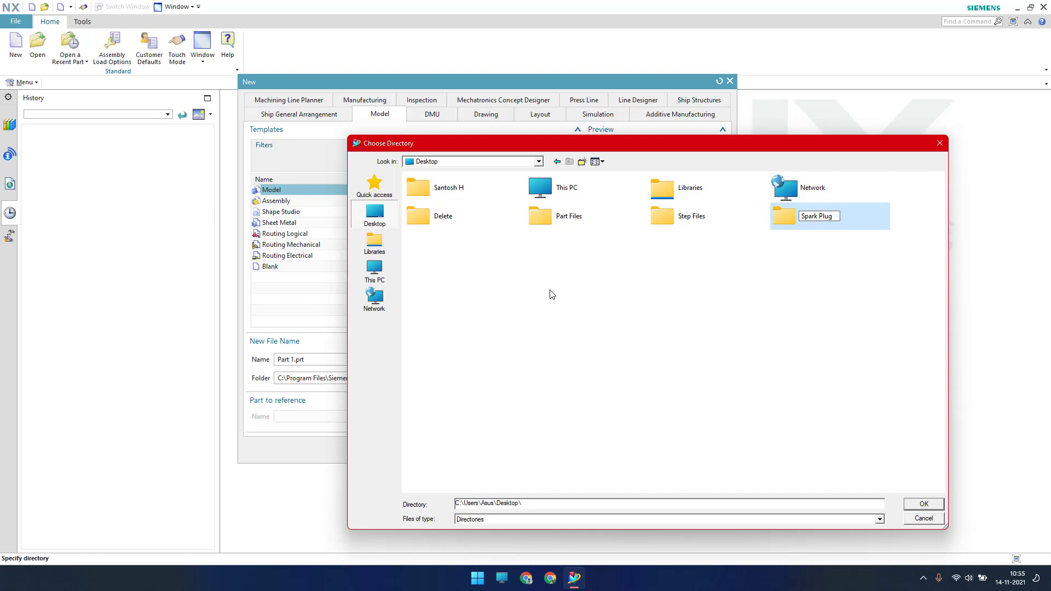
key("Return")
left_click(923, 504)
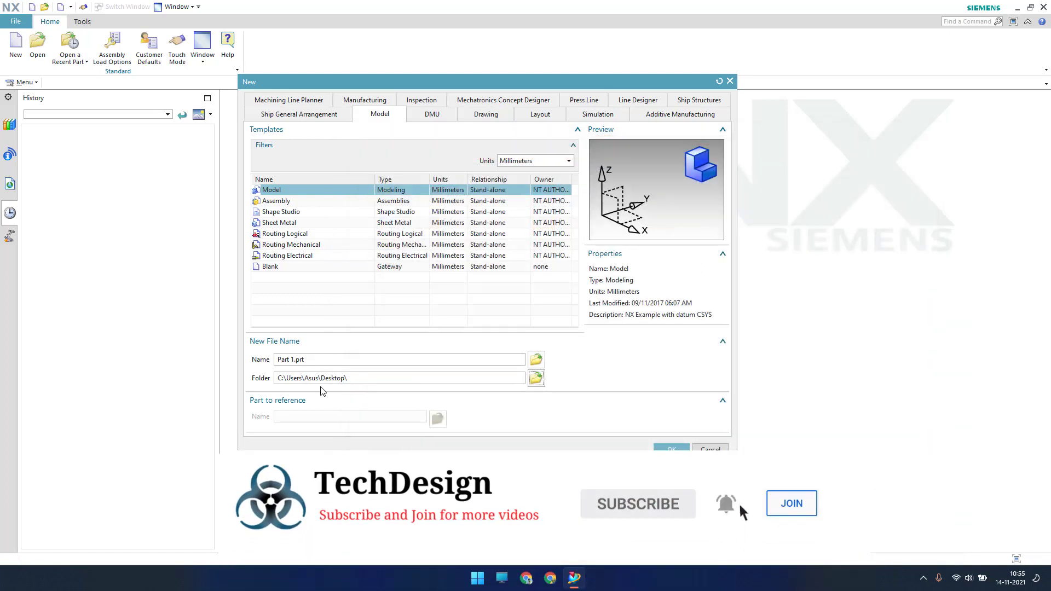
Choose the Spark Plug folder as the save location and create Part 1.prt
left_click(536, 378)
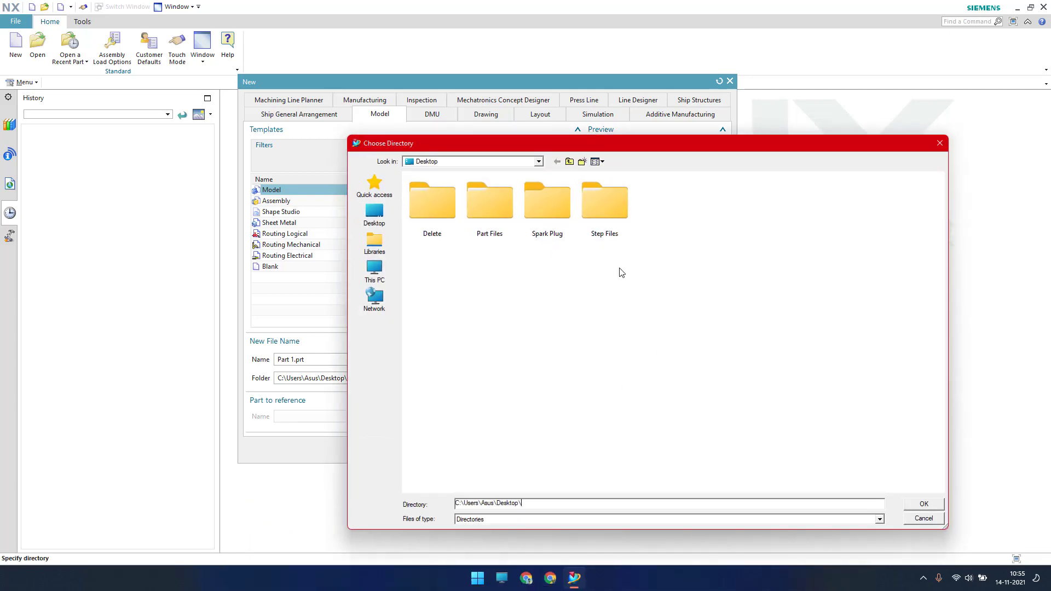
double_click(550, 211)
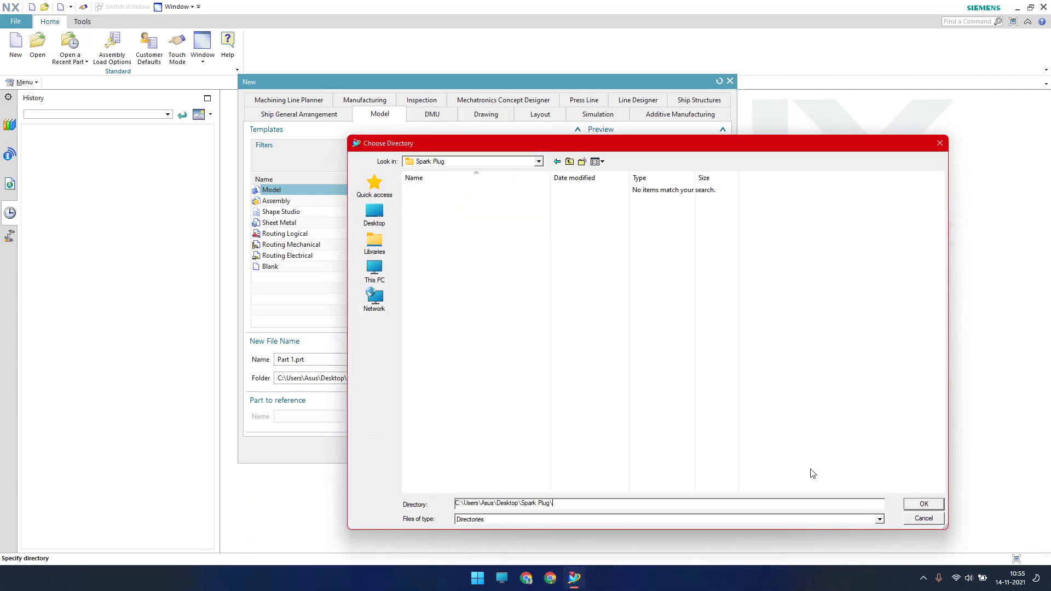
left_click(920, 506)
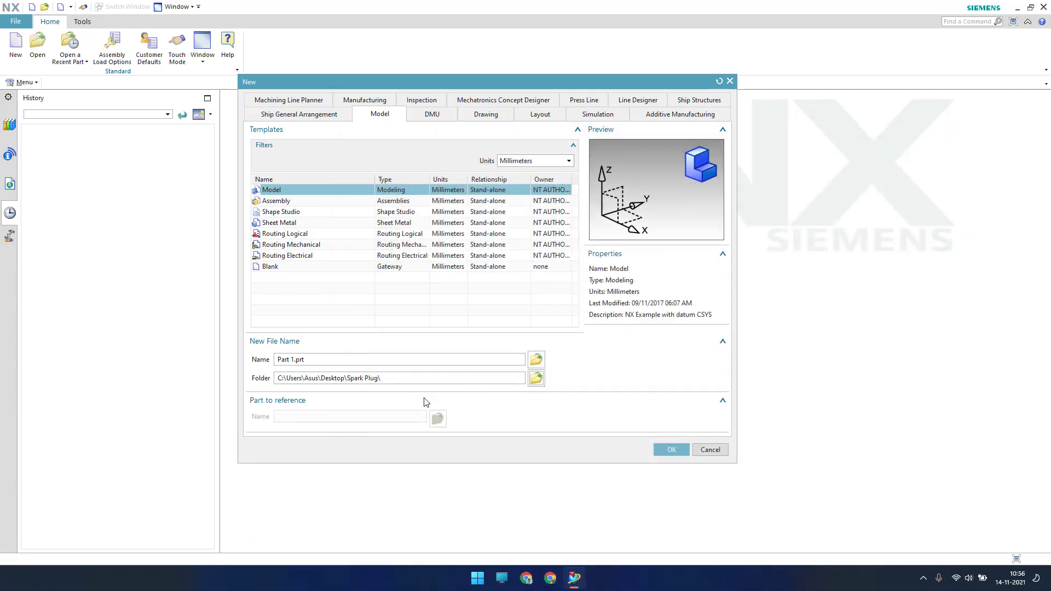
left_click(665, 450)
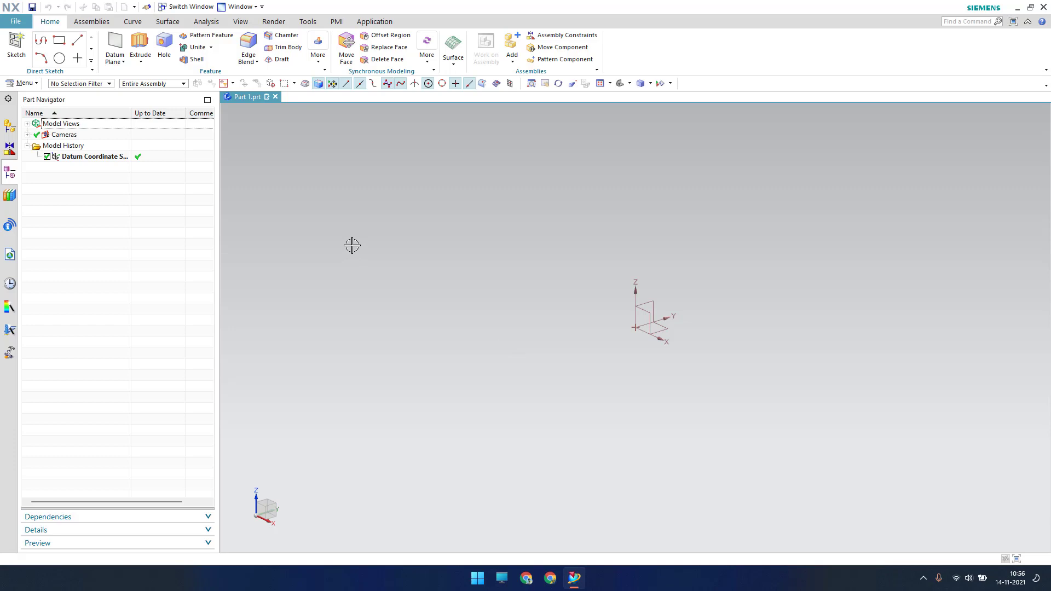
Create an On Plane sketch on the XZ datum plane
left_click(17, 55)
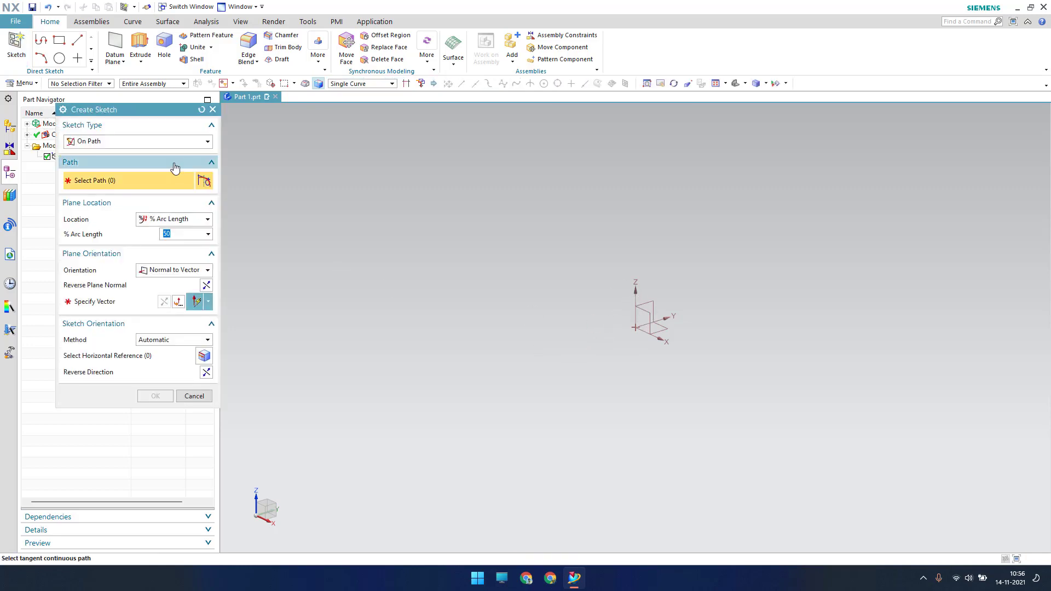
left_click(171, 143)
left_click(137, 155)
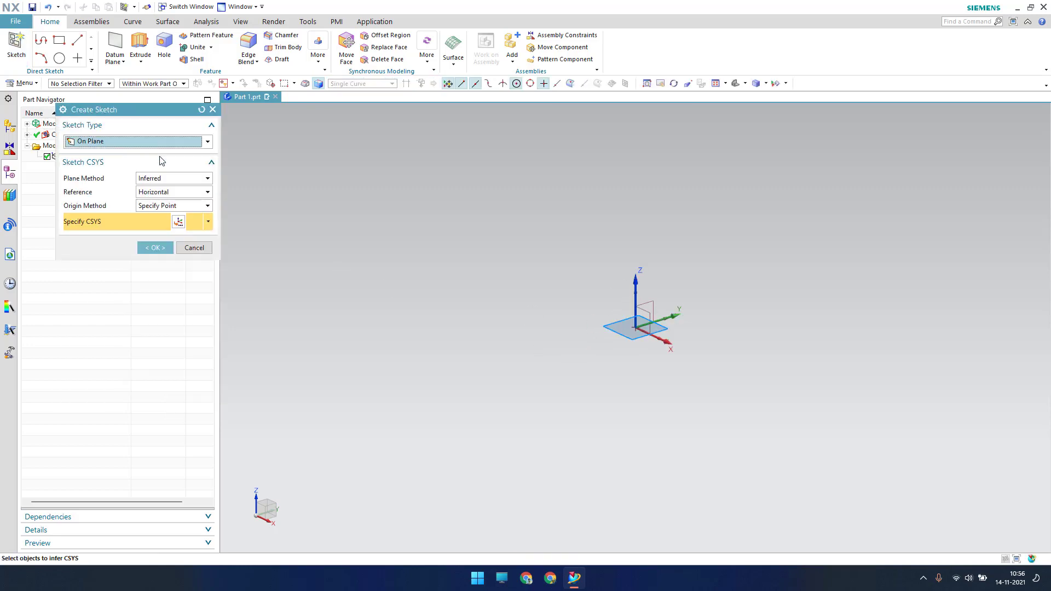
left_click(646, 310)
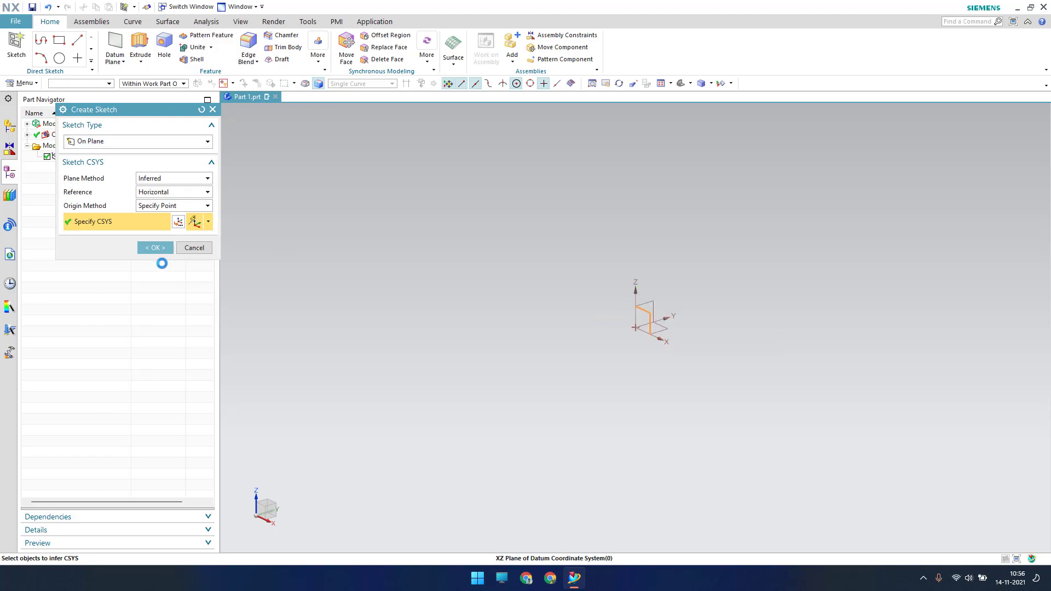
left_click(157, 249)
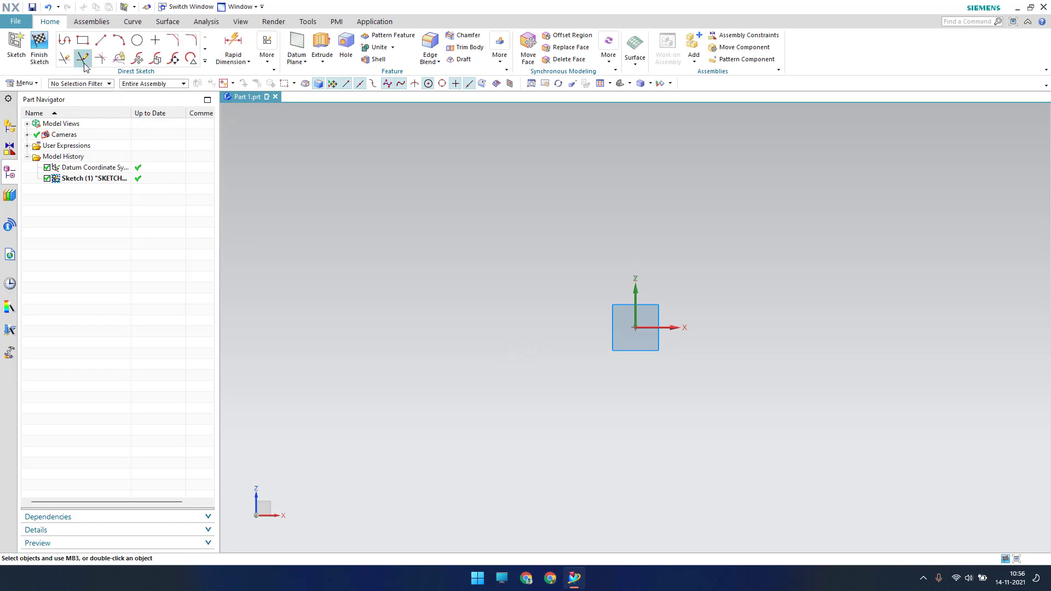
left_click(101, 40)
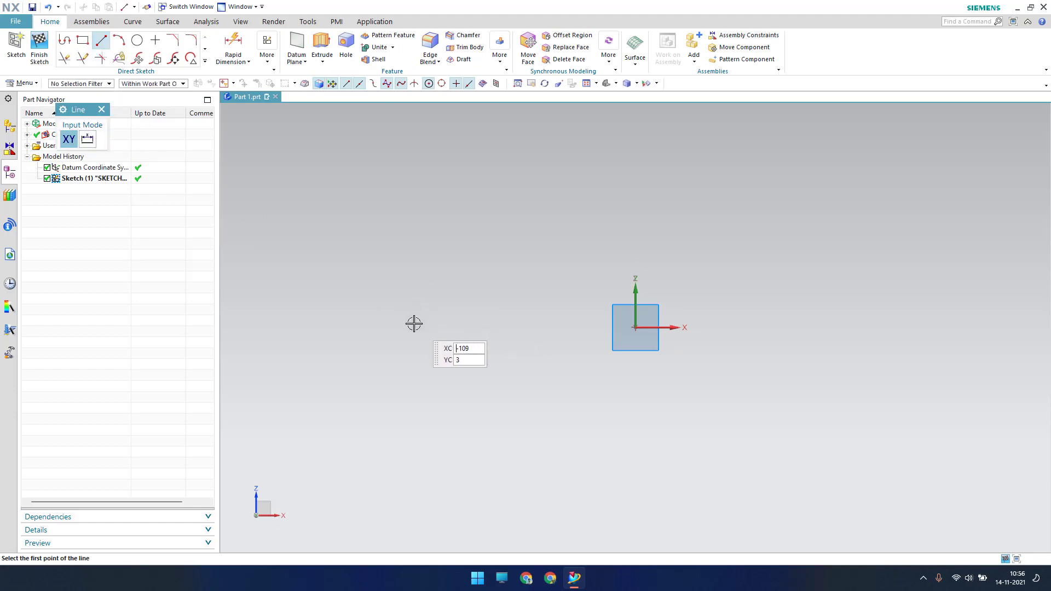
Draw a short vertical line and a first segment, then delete the misdrawn sloping line
left_click(405, 337)
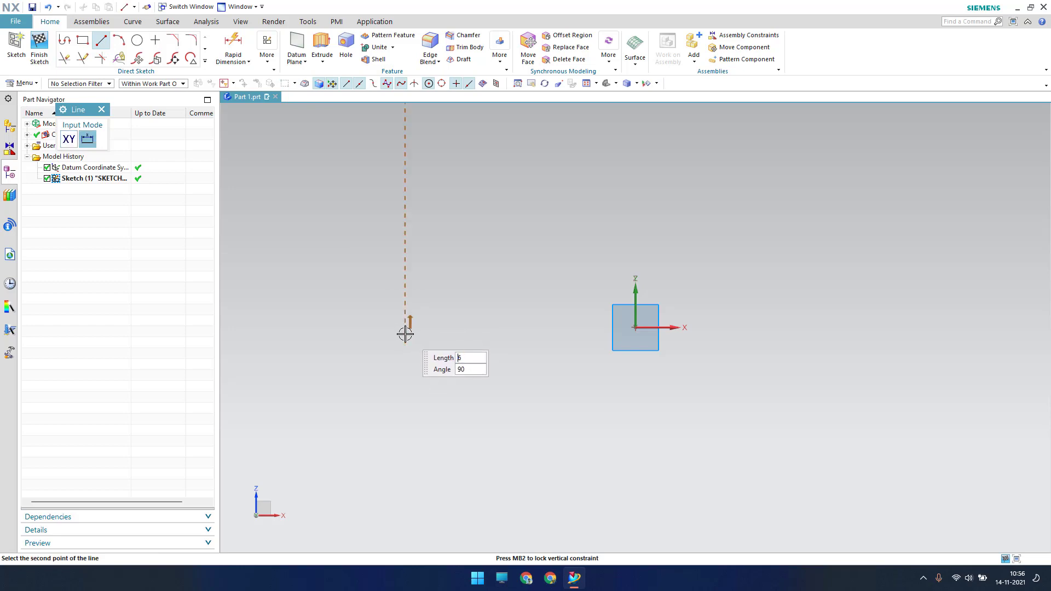
left_click(405, 335)
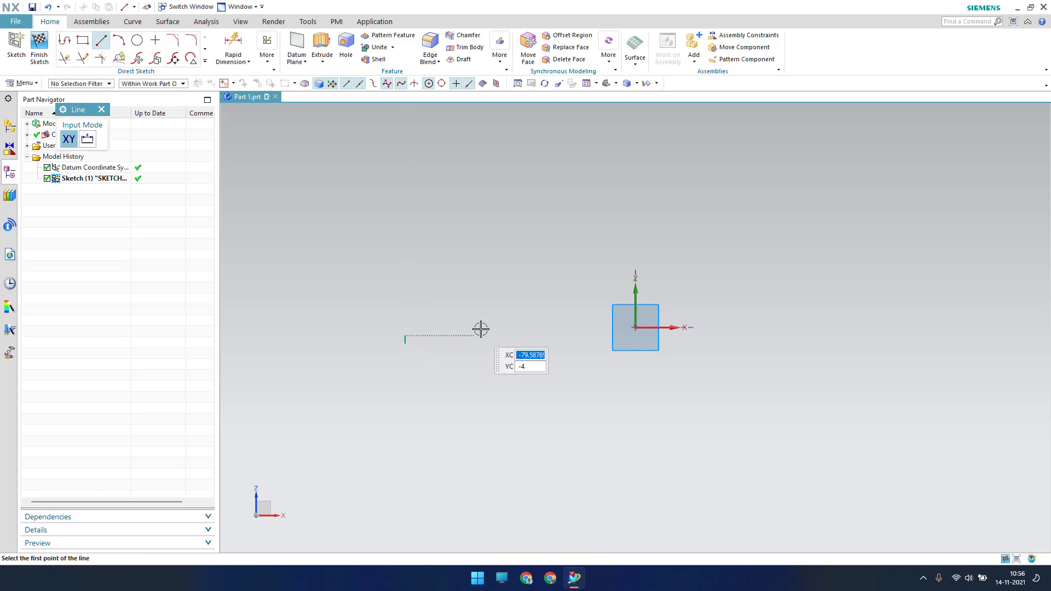
left_click(406, 336)
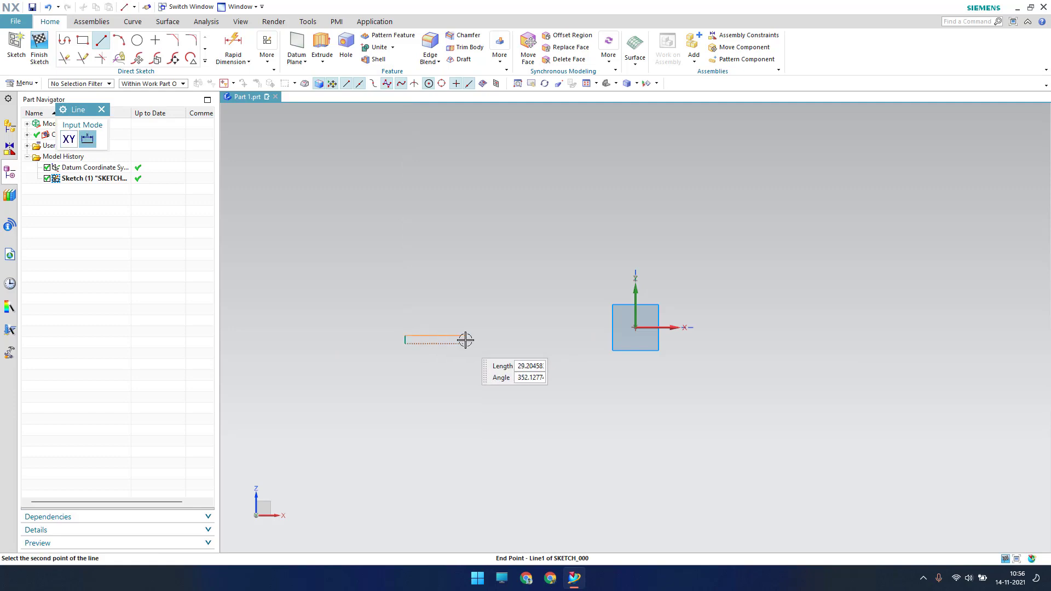
left_click(467, 340)
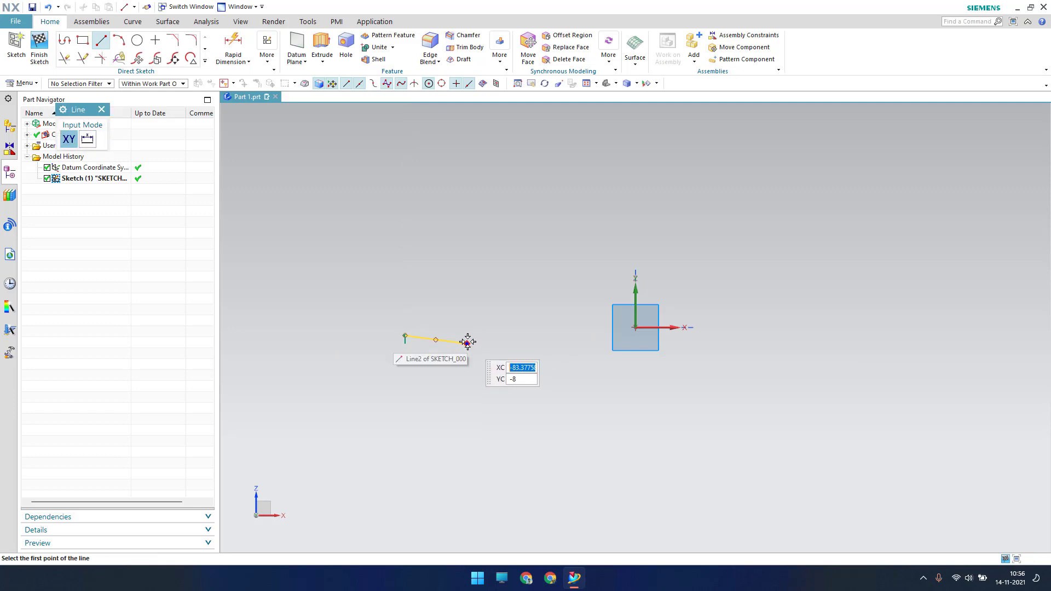
right_click(467, 342)
key("Escape")
key("Escape")
left_click(458, 340)
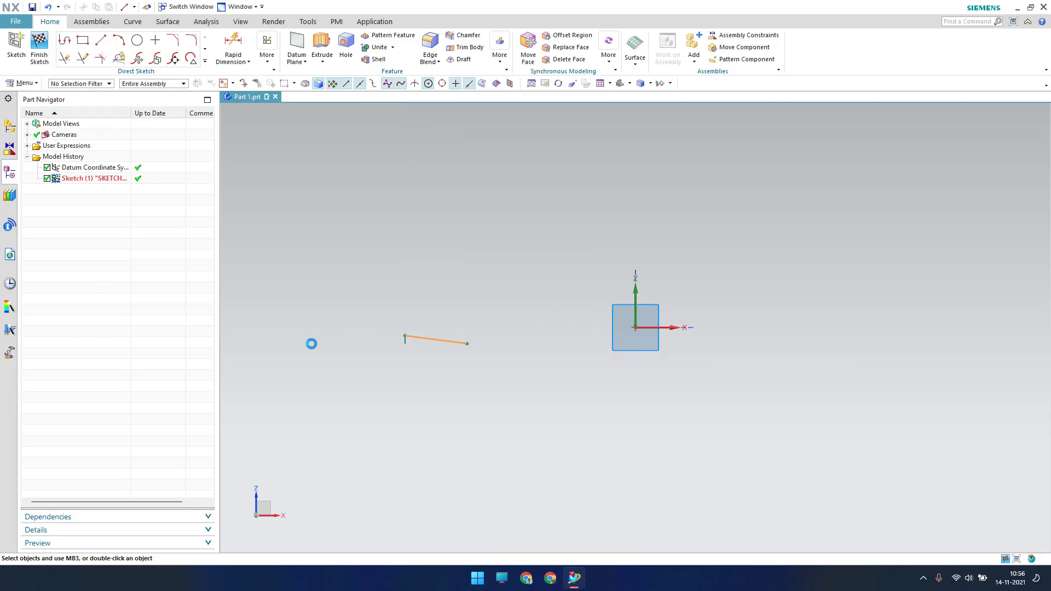
key("Delete")
scroll(402, 364, "up", 4)
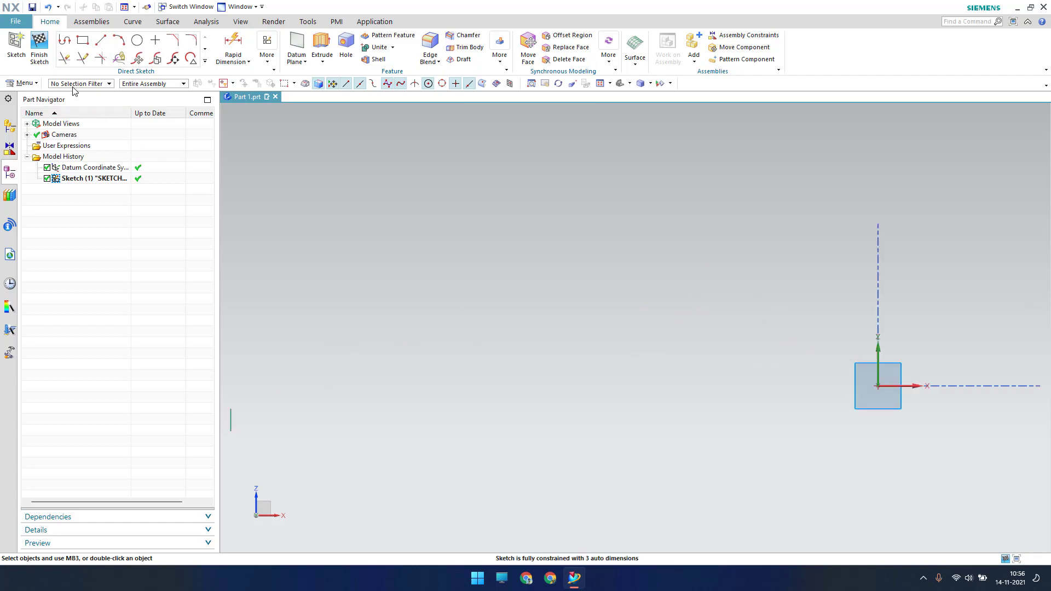
Draw the long horizontal, the vertical step up, the short top land and the slope down
left_click(101, 40)
left_click(231, 408)
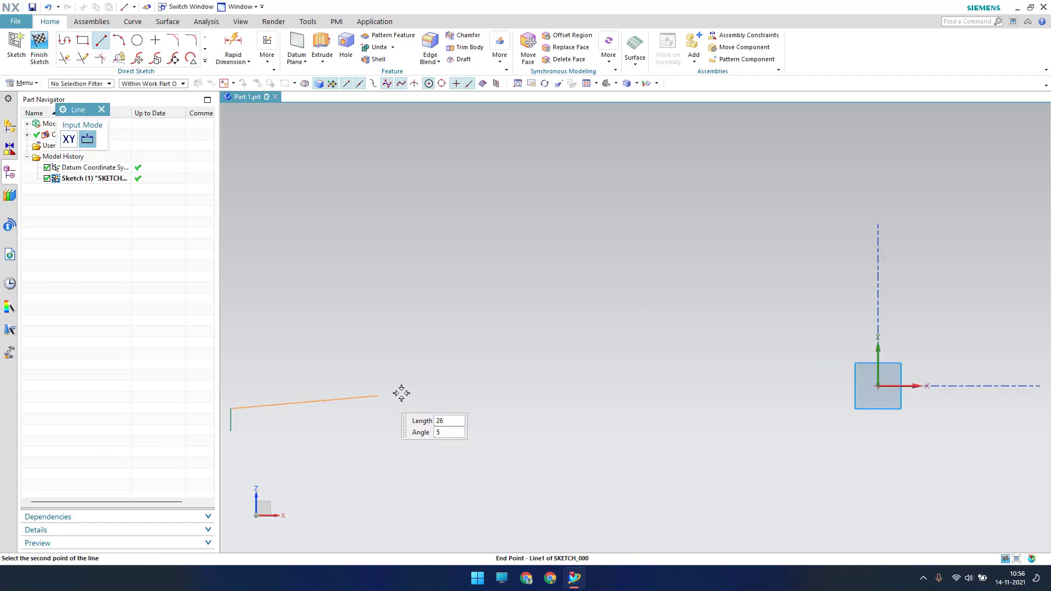
left_click(458, 406)
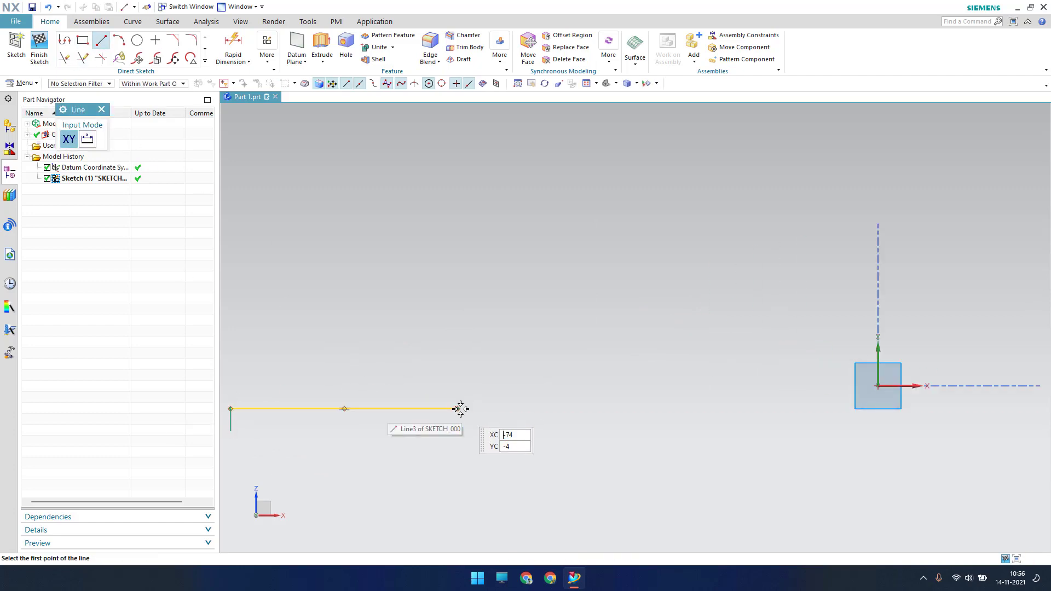
left_click(458, 371)
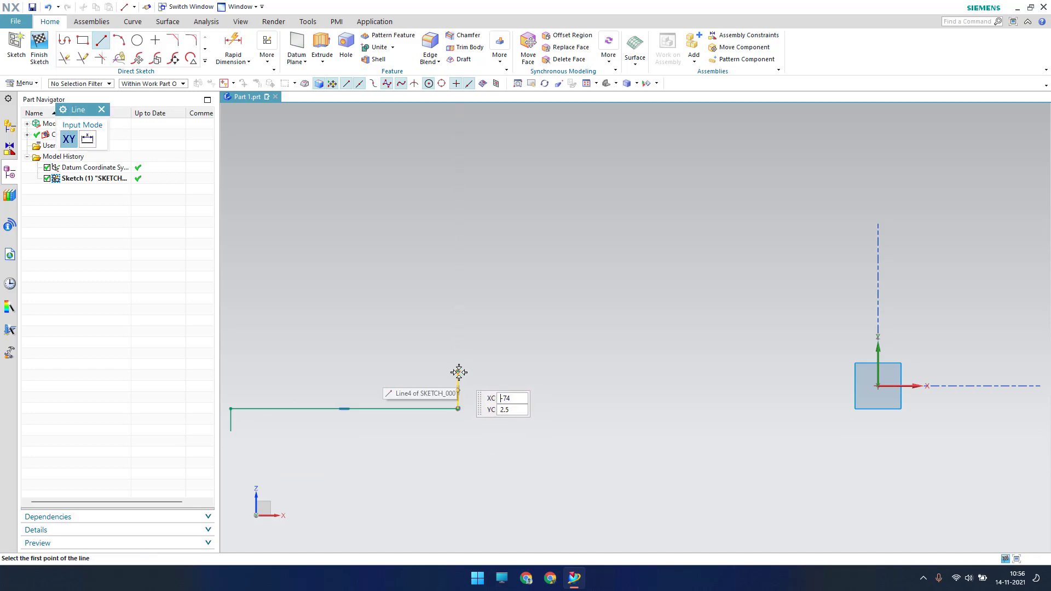
left_click(458, 372)
left_click(483, 371)
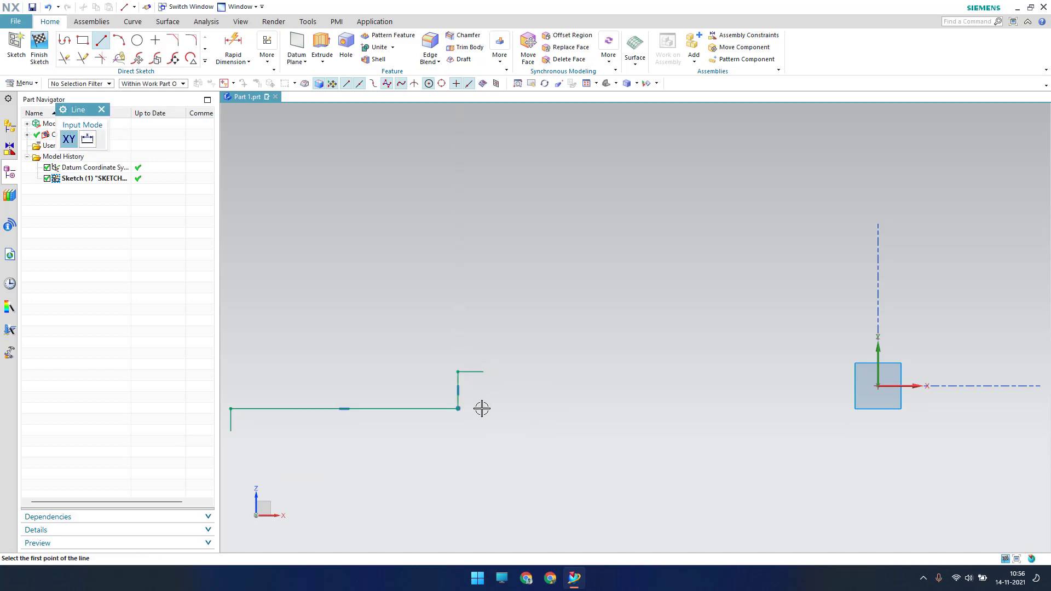
left_click(483, 372)
left_click(527, 408)
Continue with the horizontal line, the short step down, the long line and the final vertical line
left_click(527, 409)
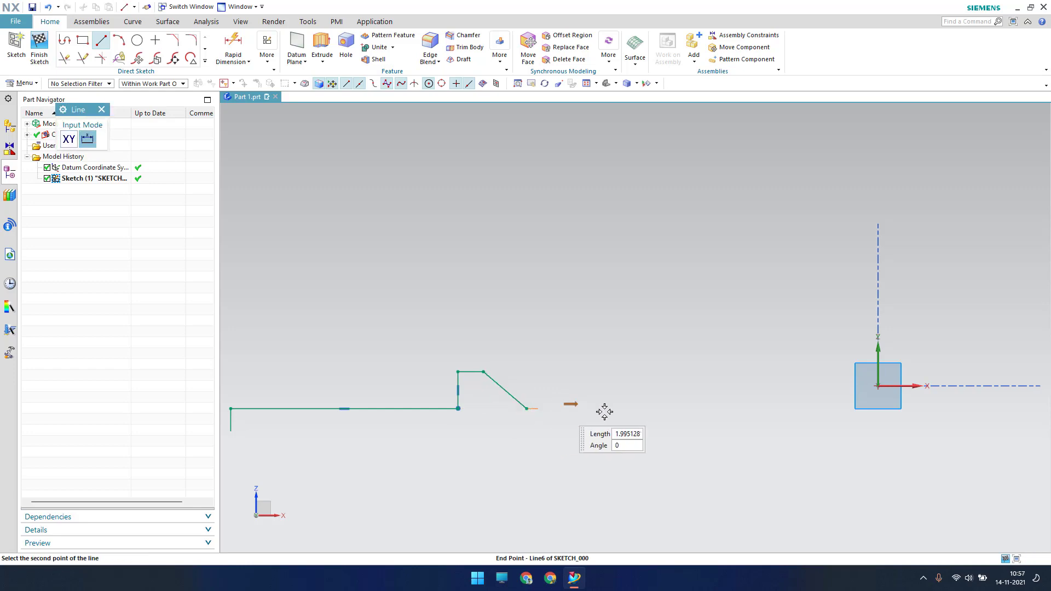
left_click(645, 408)
left_click(646, 408)
left_click(646, 420)
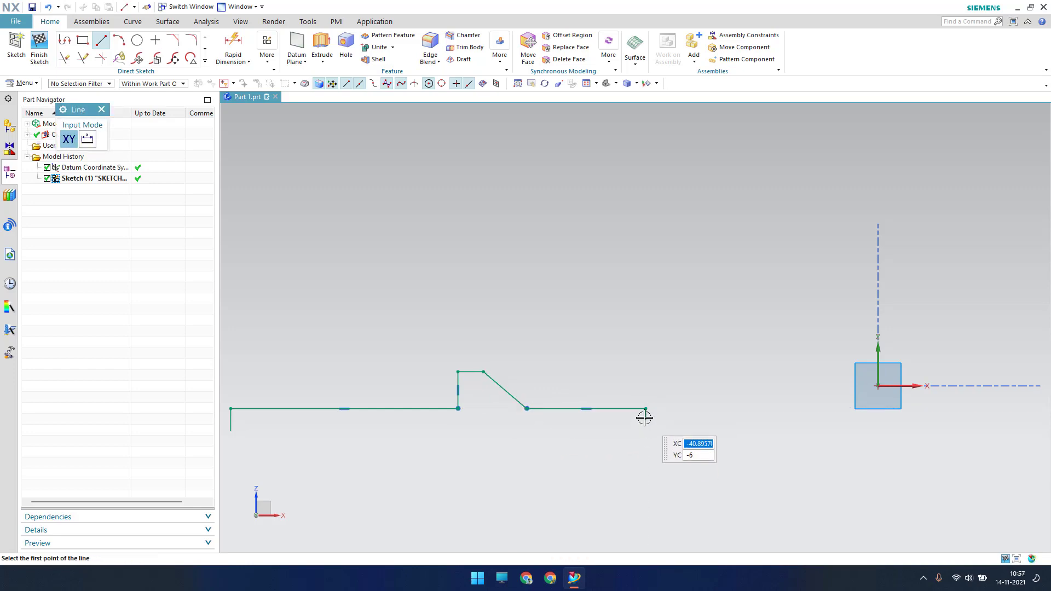
left_click(646, 420)
left_click(860, 409)
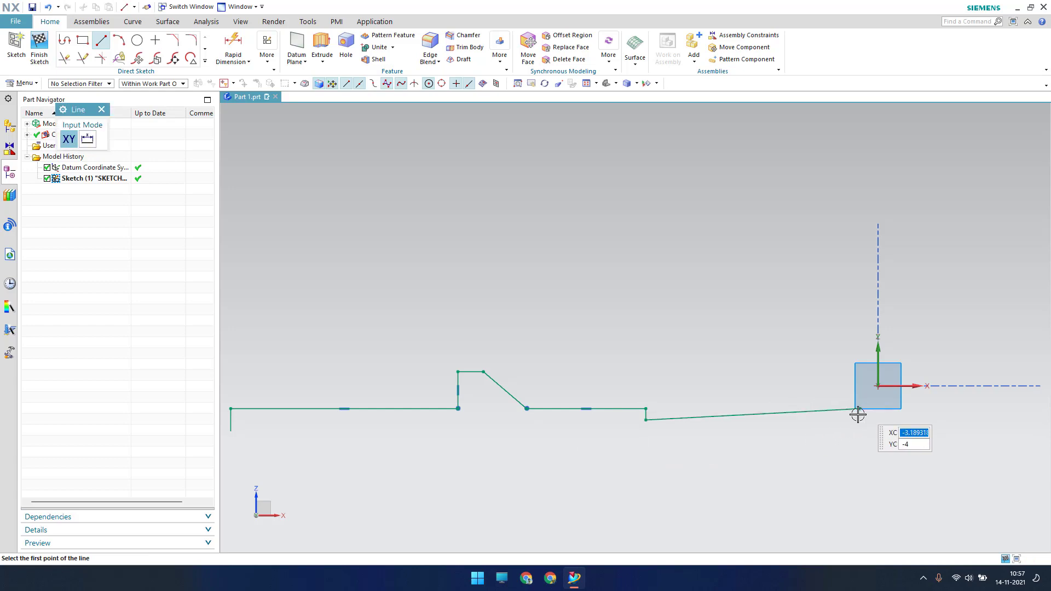
left_click(860, 410)
left_click(861, 431)
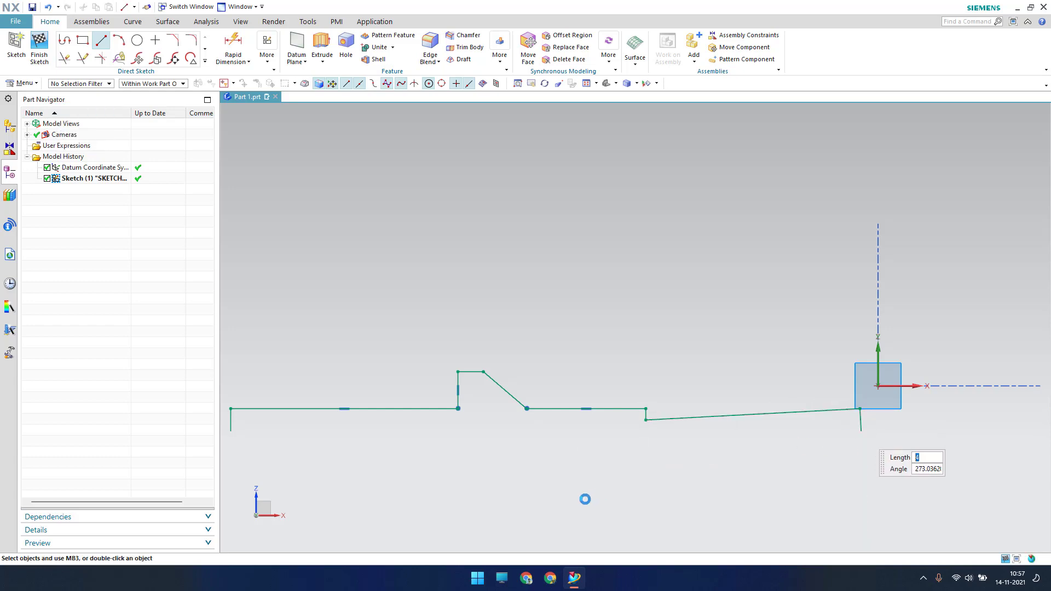
key("Escape")
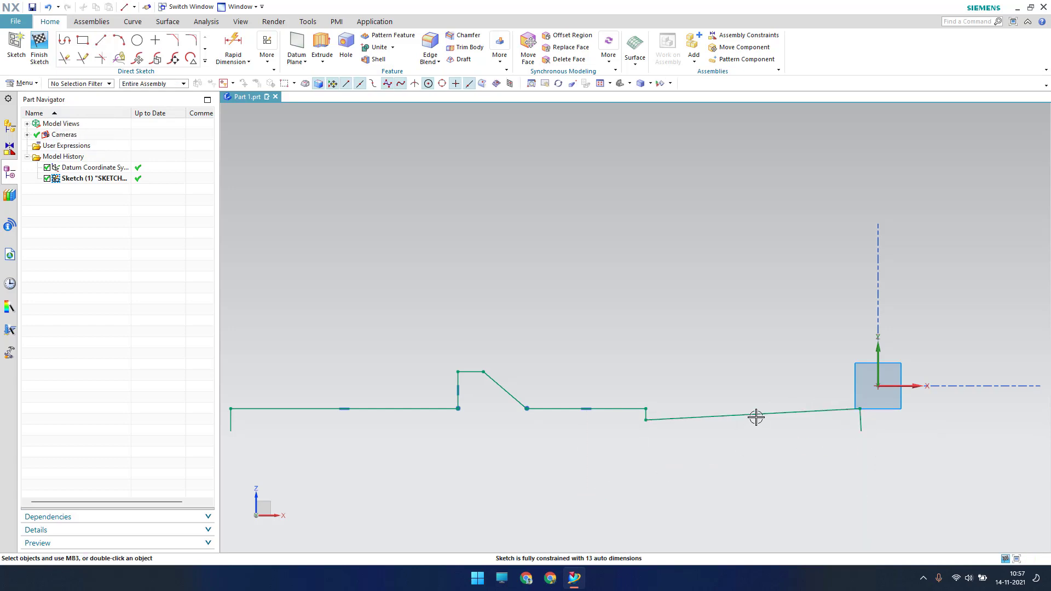
Make the slanted lower line horizontal and draw the long bottom line across the profile
right_click(756, 417)
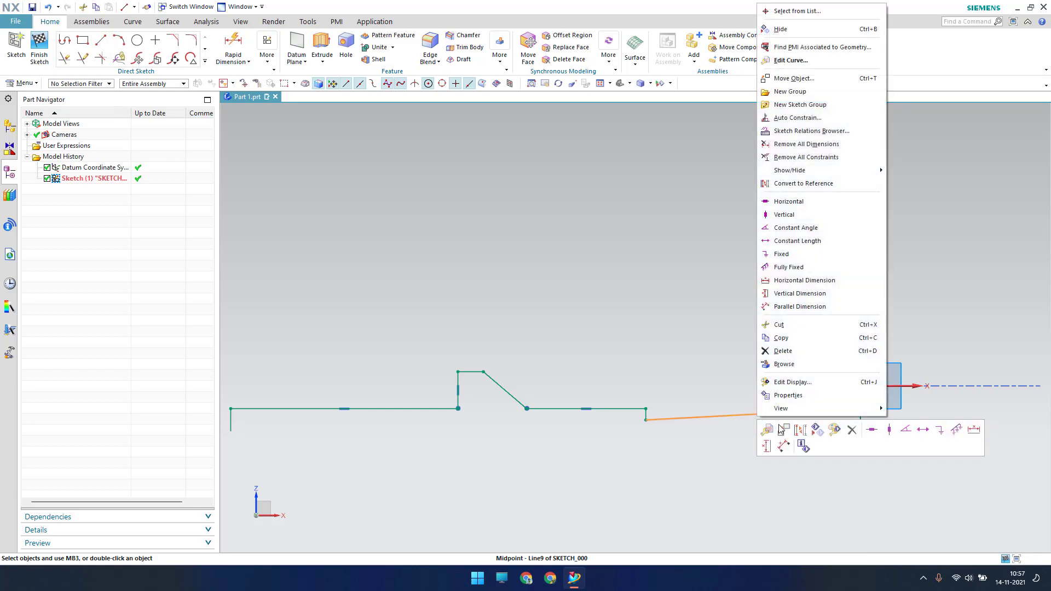
left_click(872, 429)
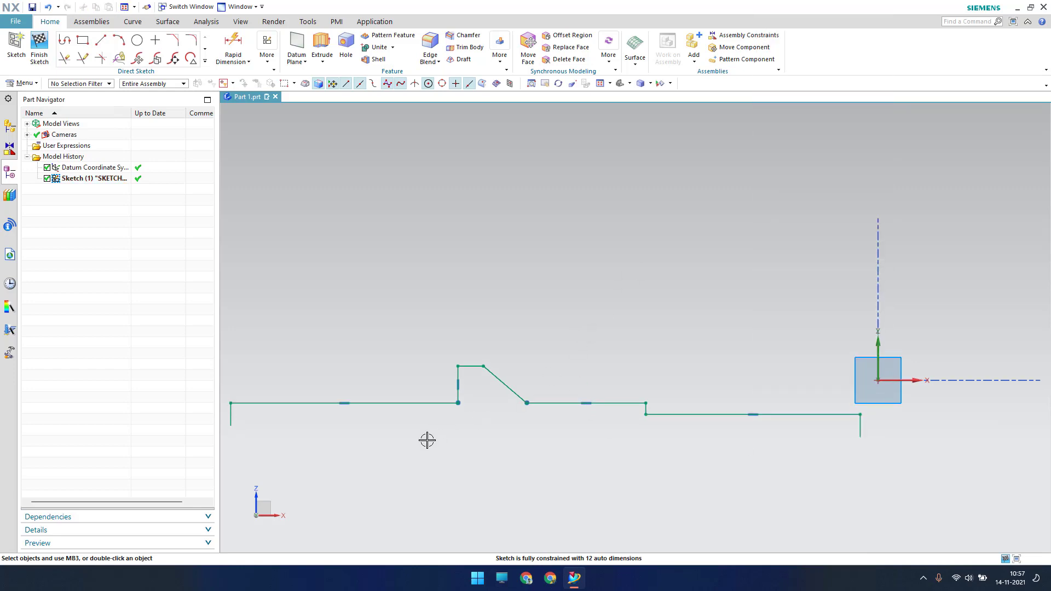
left_click(101, 40)
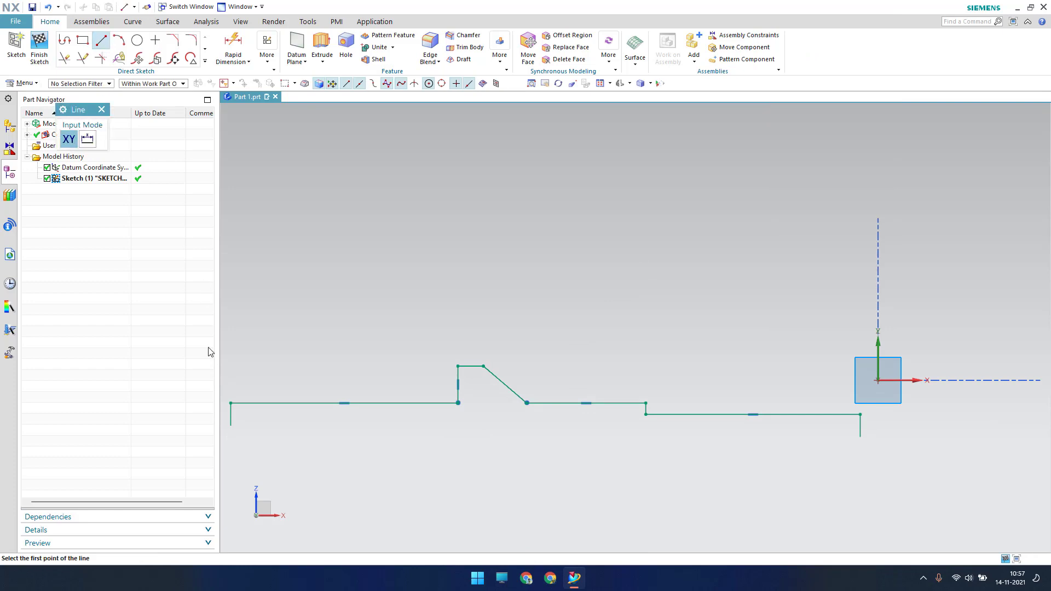
left_click(230, 425)
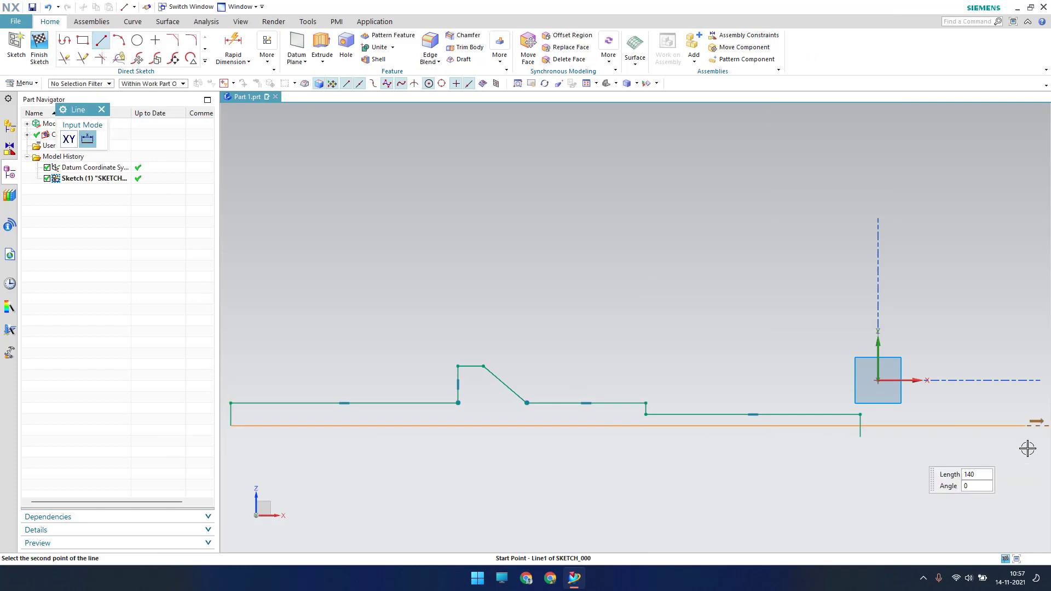
left_click(880, 425)
key("Escape")
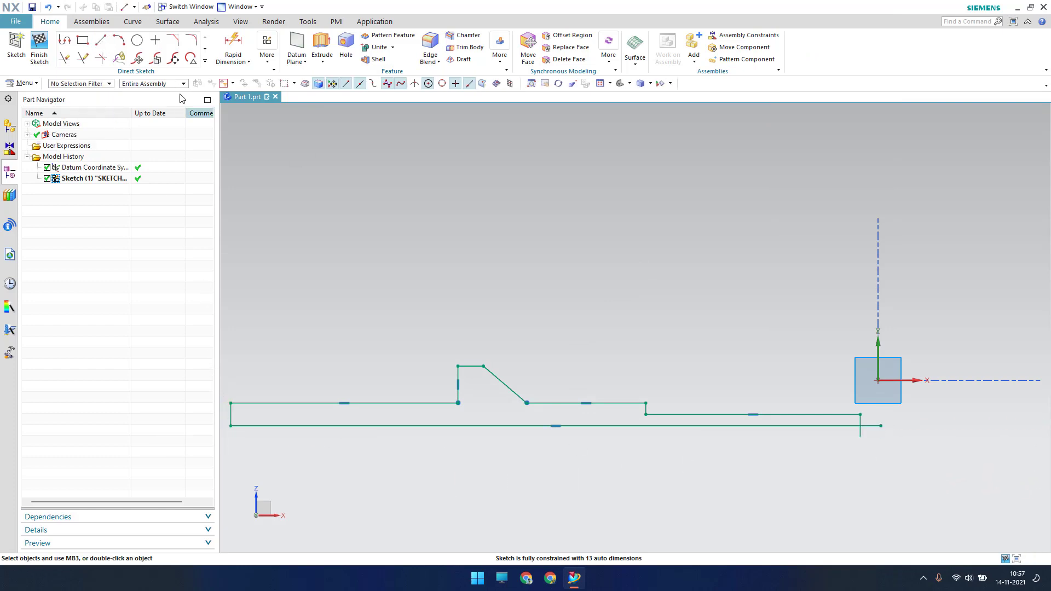
Join the bottom line and the right vertical line at a corner with Make Corner
left_click(205, 61)
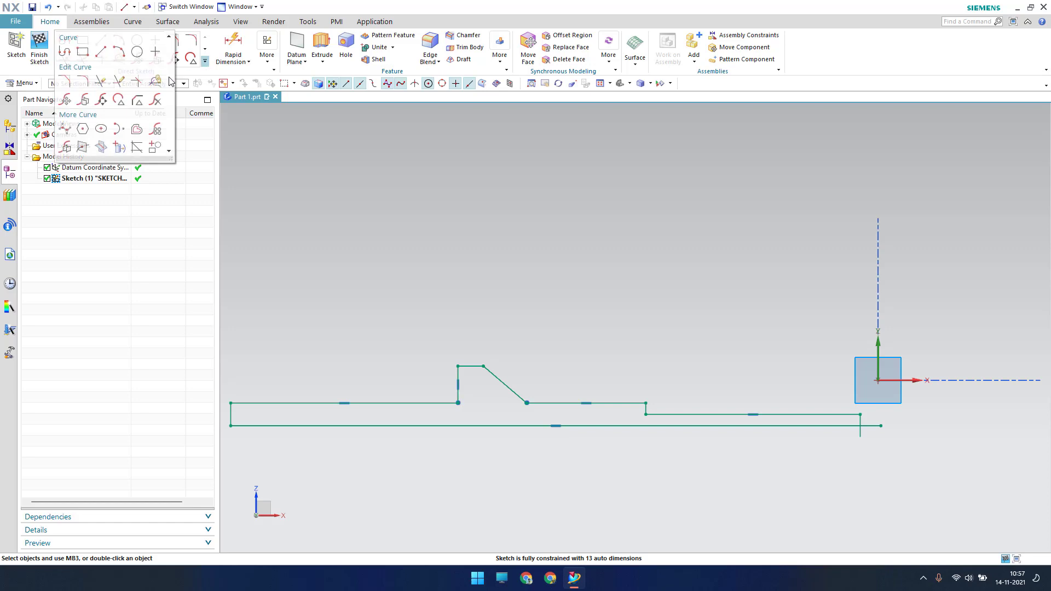
left_click(117, 81)
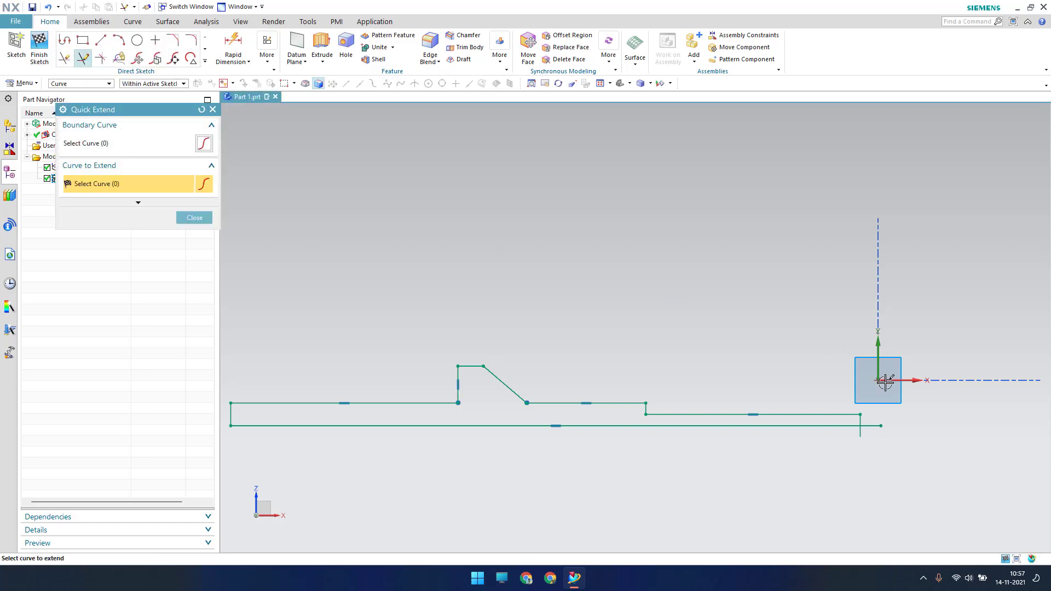
left_click(101, 59)
scroll(871, 419, "up", 7)
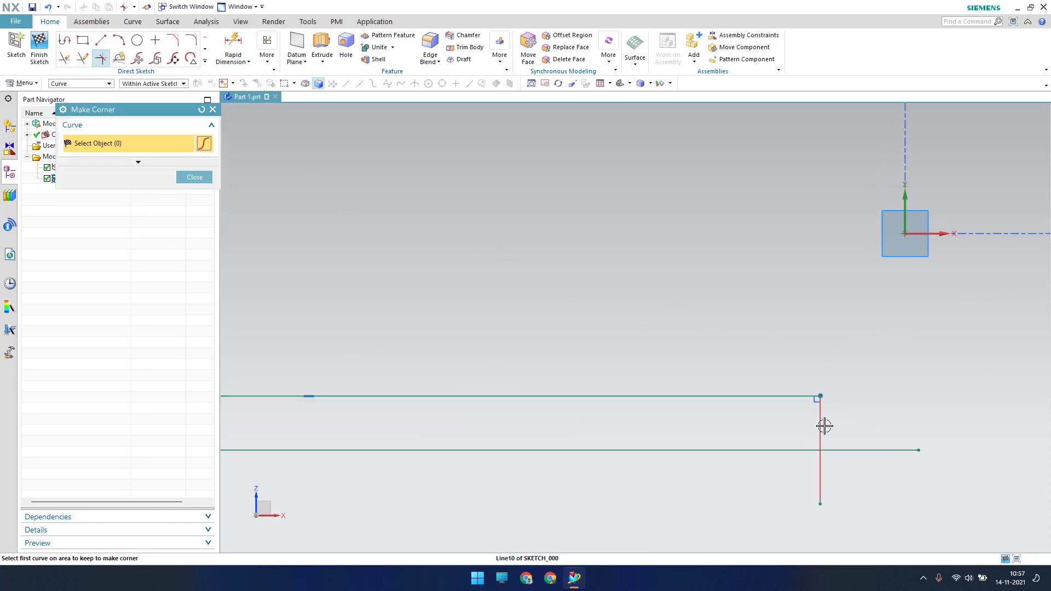
left_click(824, 426)
left_click(805, 449)
key("Escape")
scroll(727, 314, "down", 4)
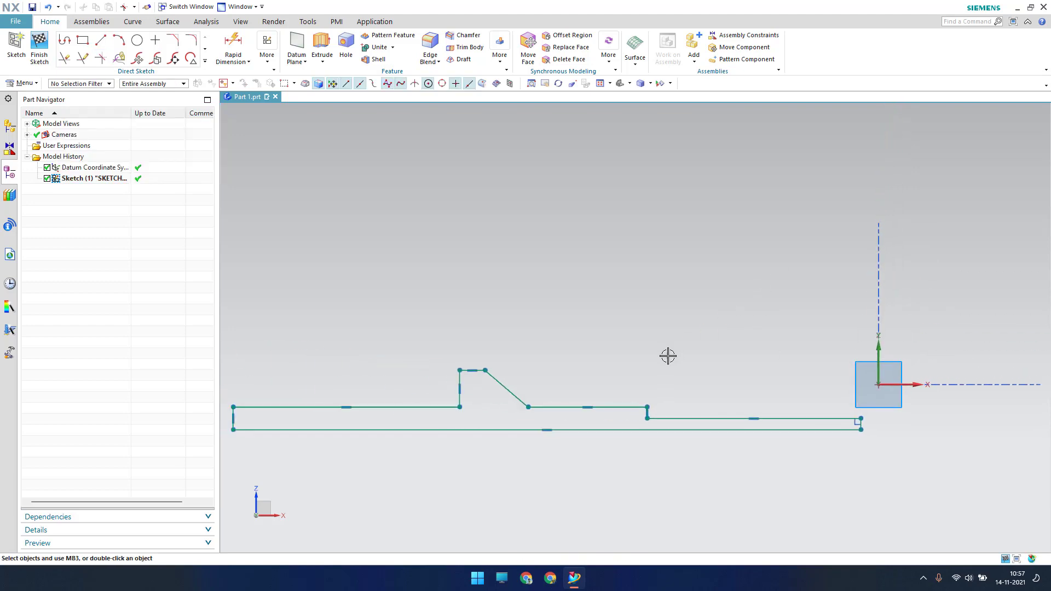
middle_click_drag(617, 349, 683, 298, "shift")
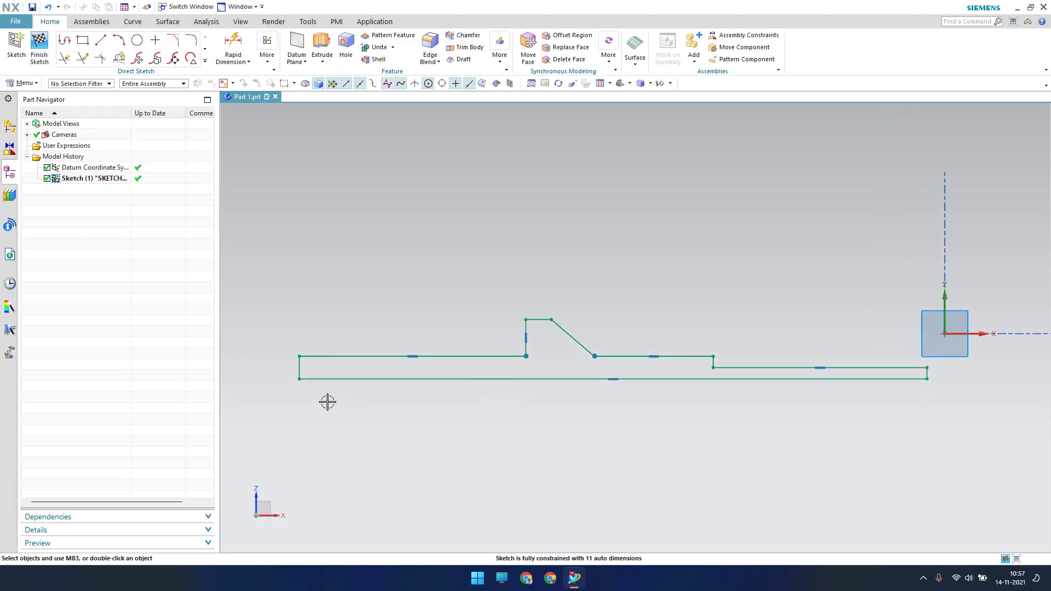
key("d")
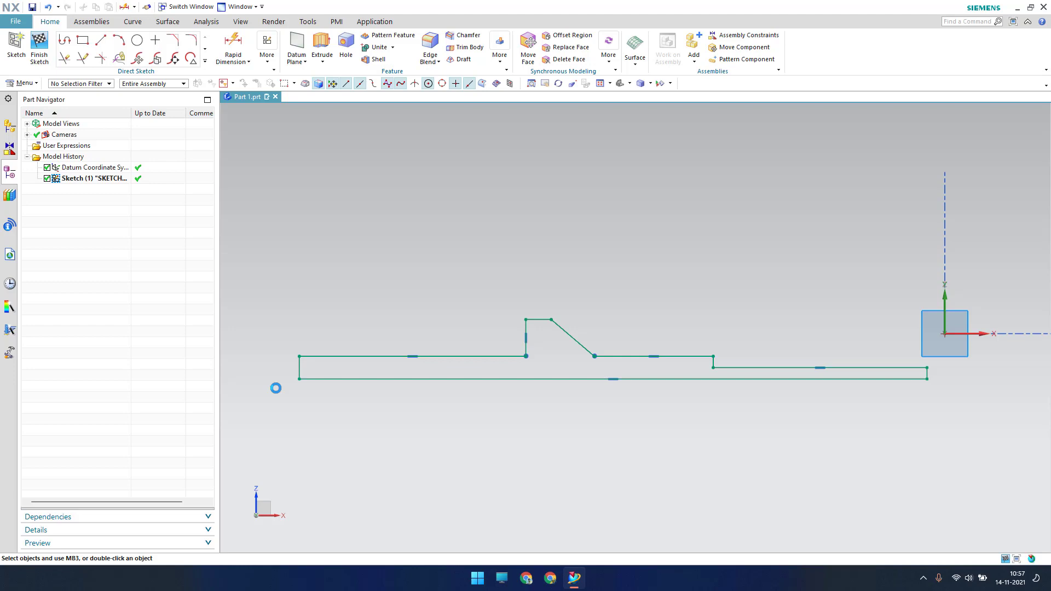
Dimension the left vertical end line to a height of 1
scroll(276, 388, "up", 2)
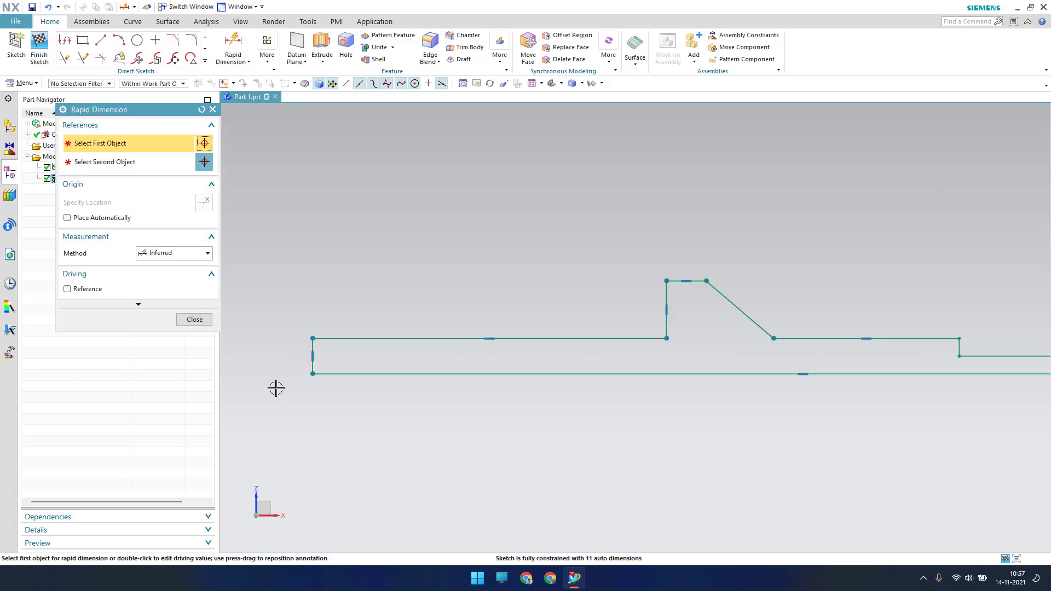
left_click(305, 349)
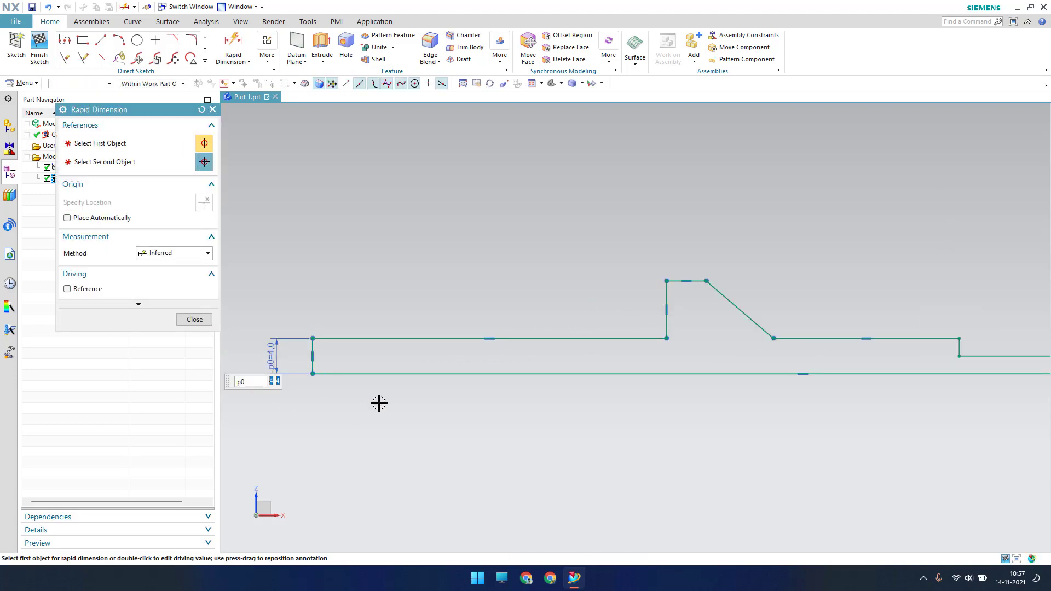
type("1")
key("Return")
key("Escape")
key("ctrl+f")
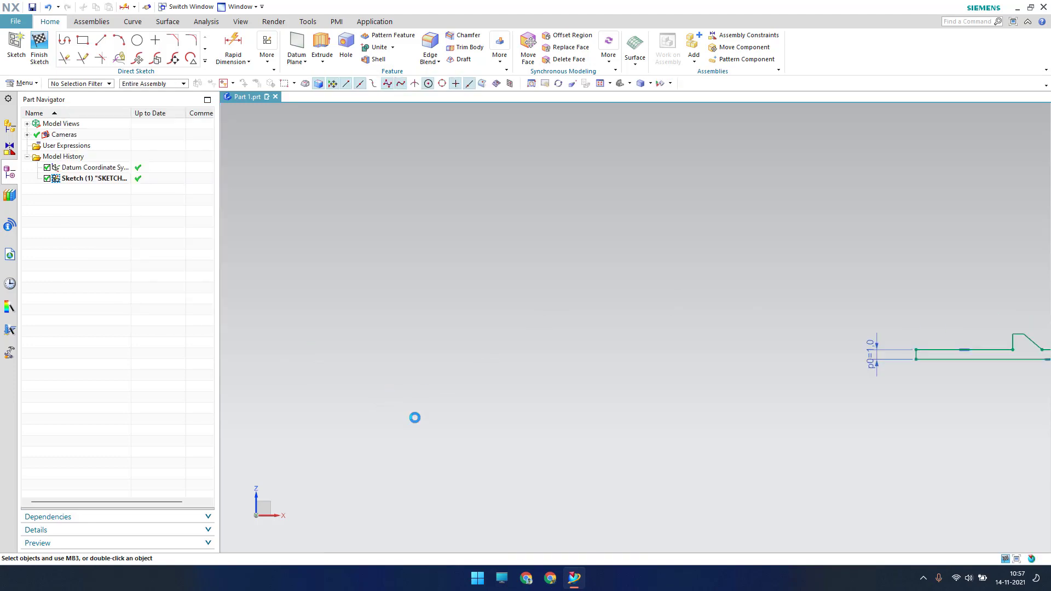
middle_click_drag(455, 394, 459, 389, "shift")
scroll(424, 411, "up", 2)
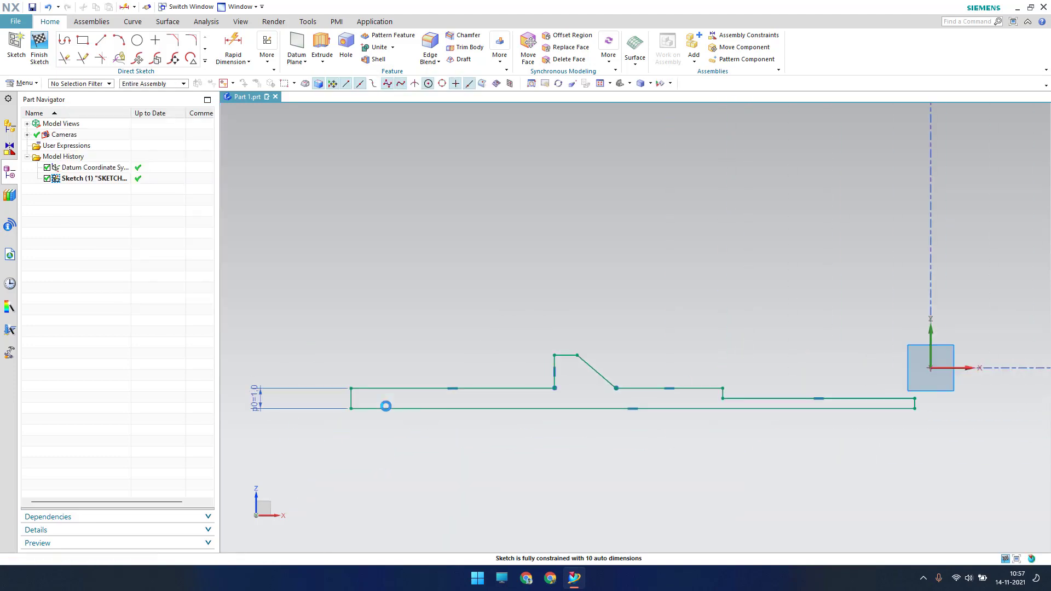
Dimension the first top line to 2.75 and the vertical step to 0.9
key("d")
left_click(407, 389)
left_click(394, 276)
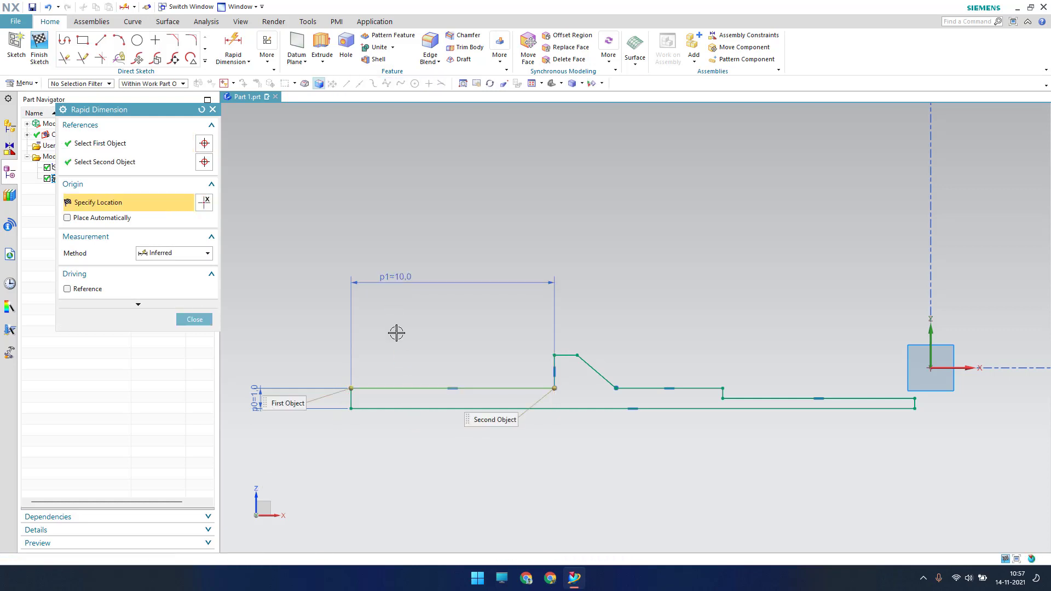
type("2.75")
key("Return")
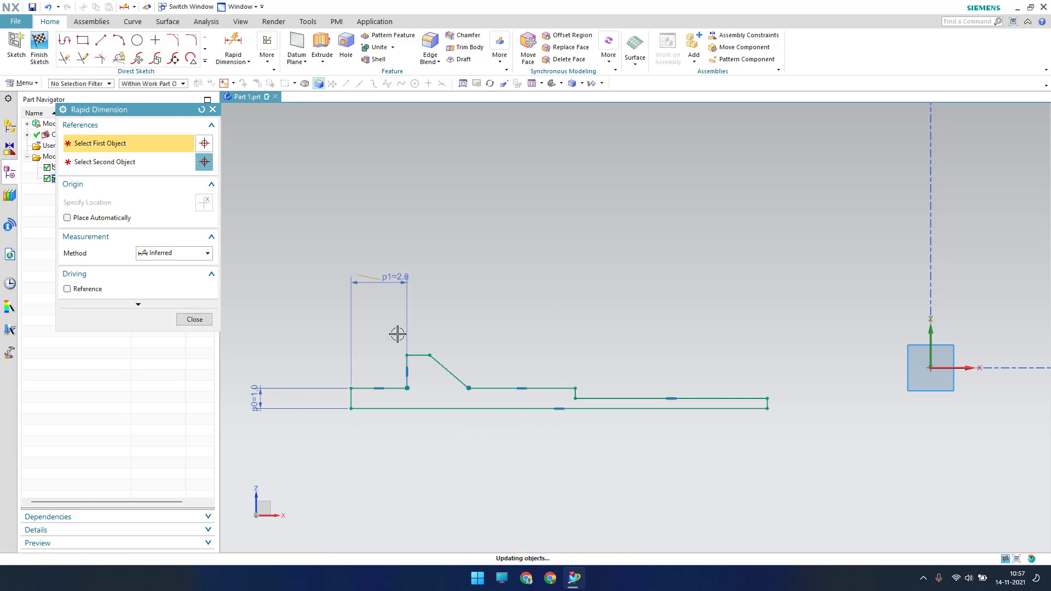
scroll(394, 387, "up", 5)
left_click(429, 318)
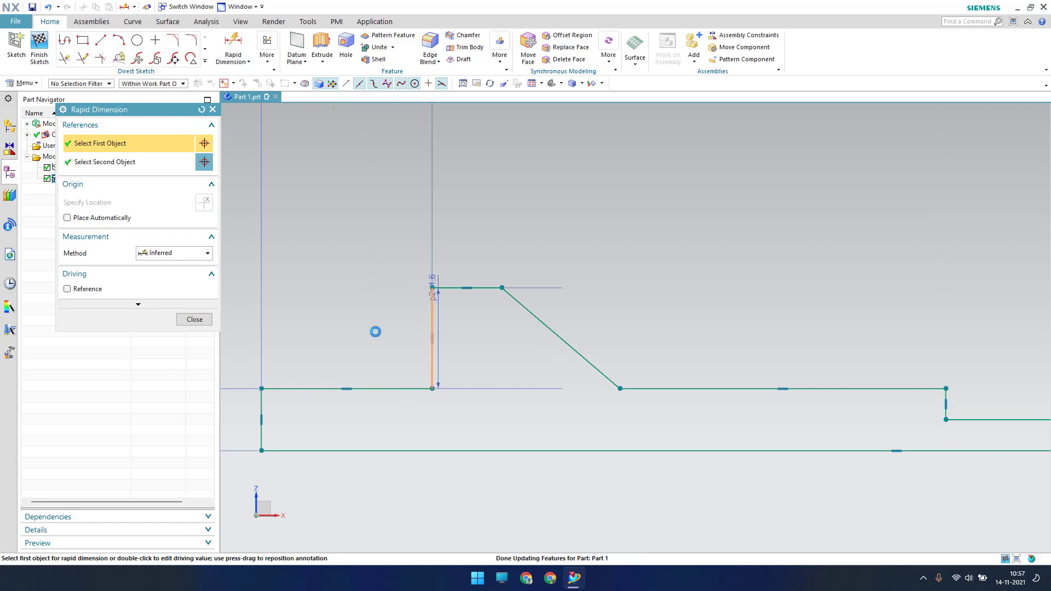
left_click(375, 330)
type("0.9")
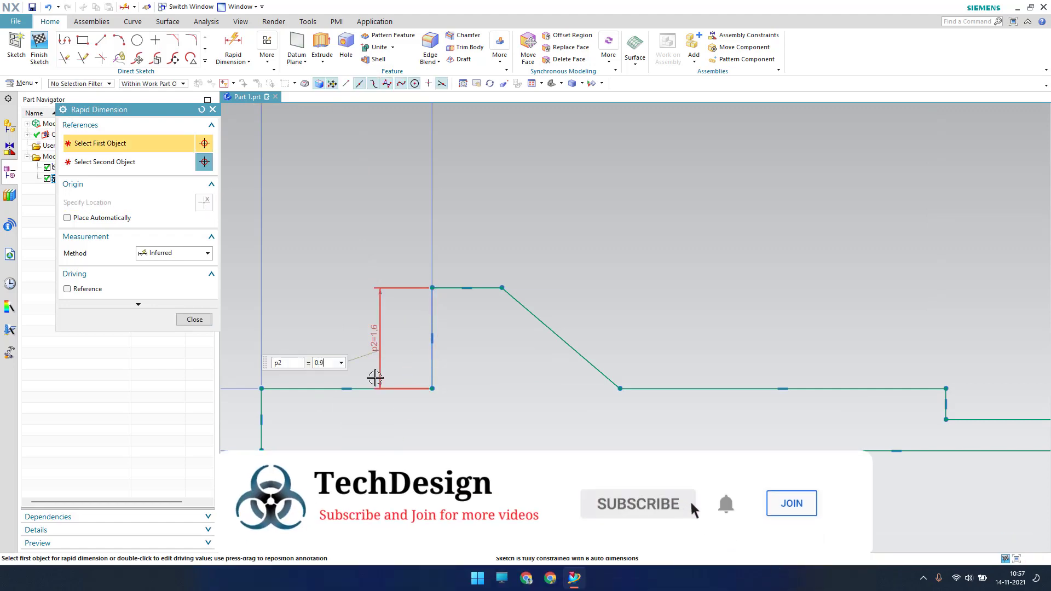
key("Return")
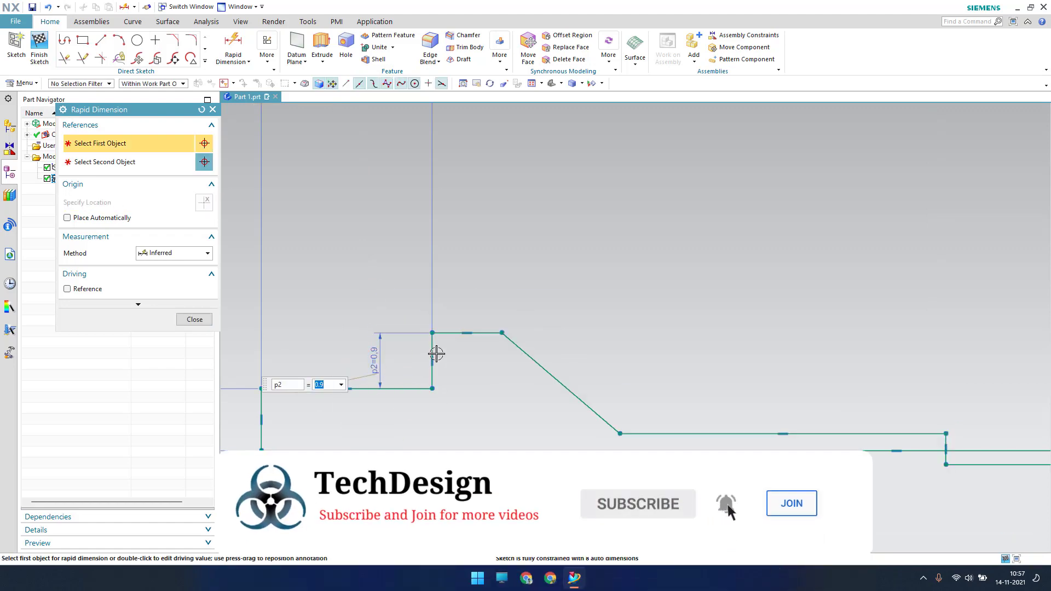
key("Escape")
Dimension the short top land to 0.15 and drag the right step upward
key("d")
left_click(487, 332)
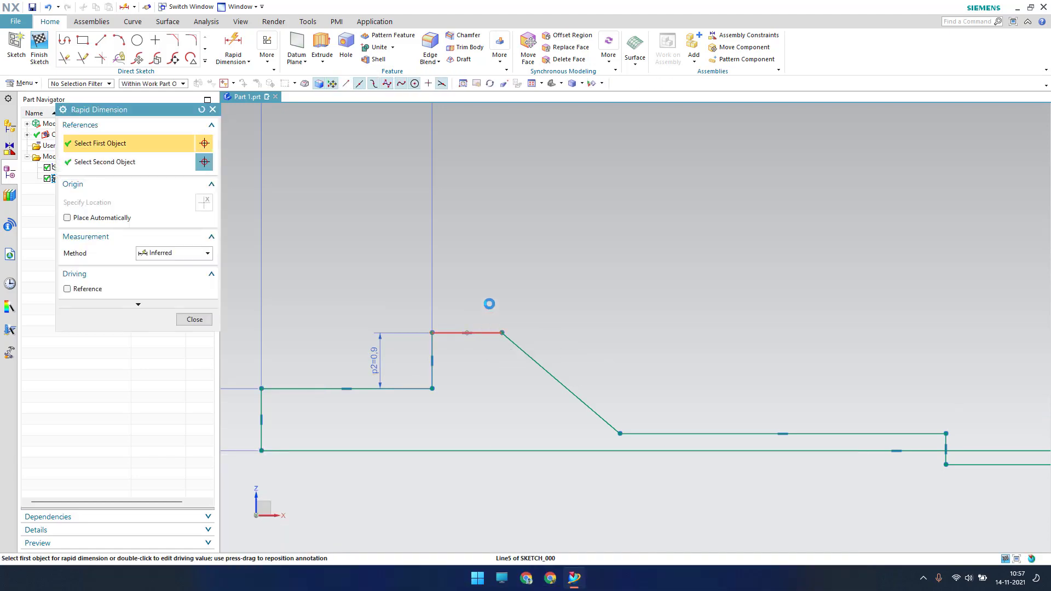
left_click(486, 251)
type(".1")
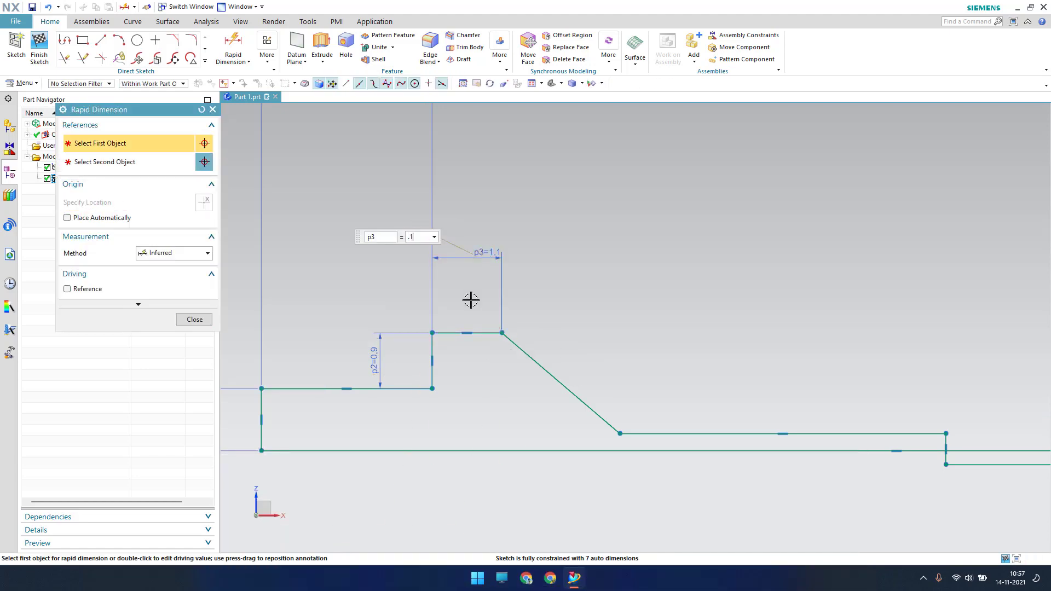
type("5")
key("Return")
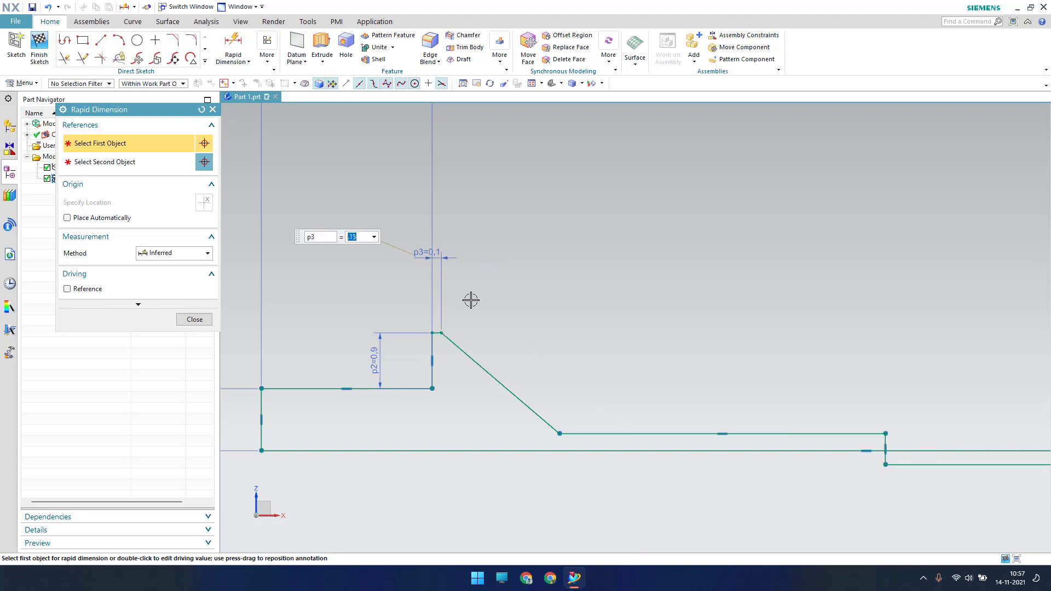
key("Escape")
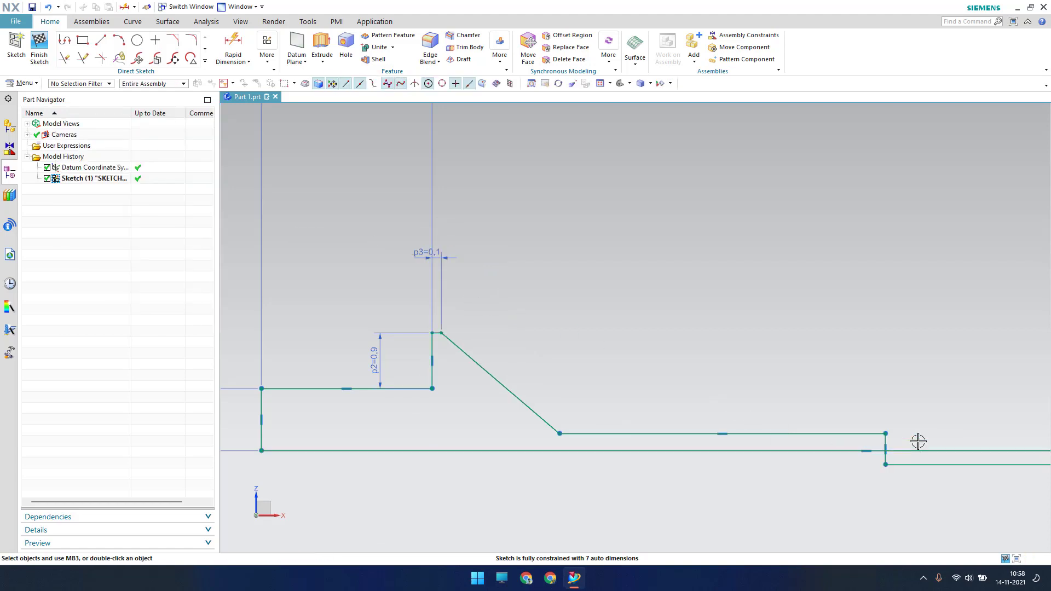
middle_click_drag(918, 439, 702, 365, "shift")
scroll(694, 359, "down", 4)
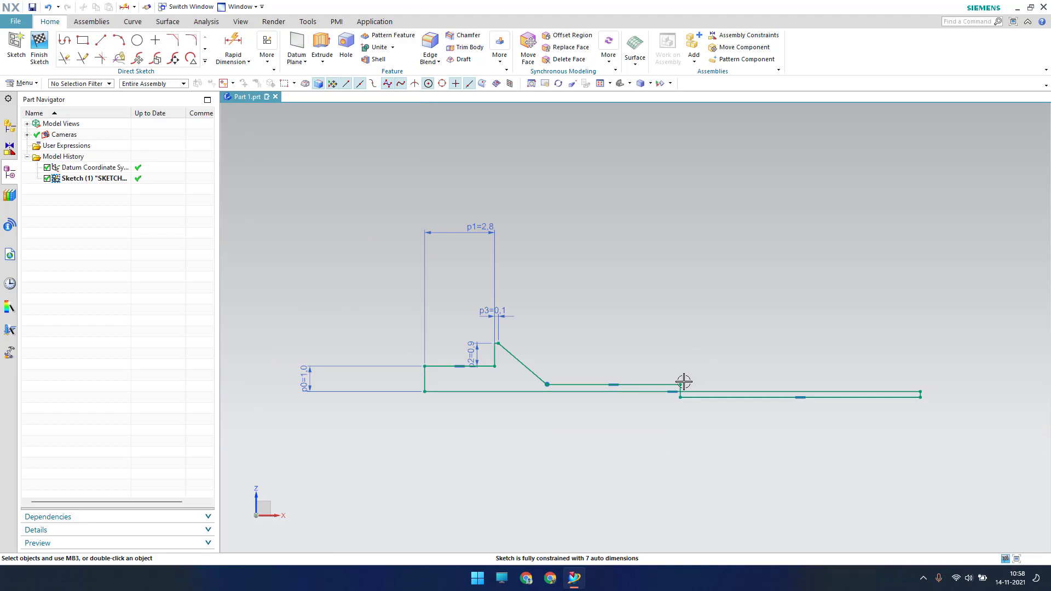
mouse_move(680, 385)
left_mouse_down()
mouse_move(683, 359)
mouse_move(685, 379)
left_mouse_up()
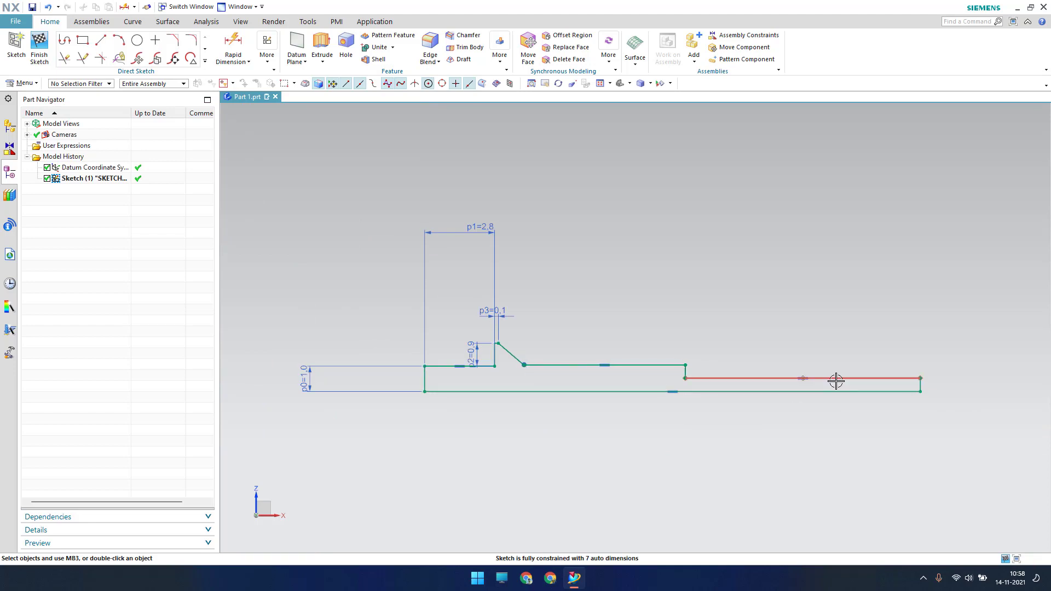
scroll(833, 380, "up", 3)
scroll(724, 335, "down", 2)
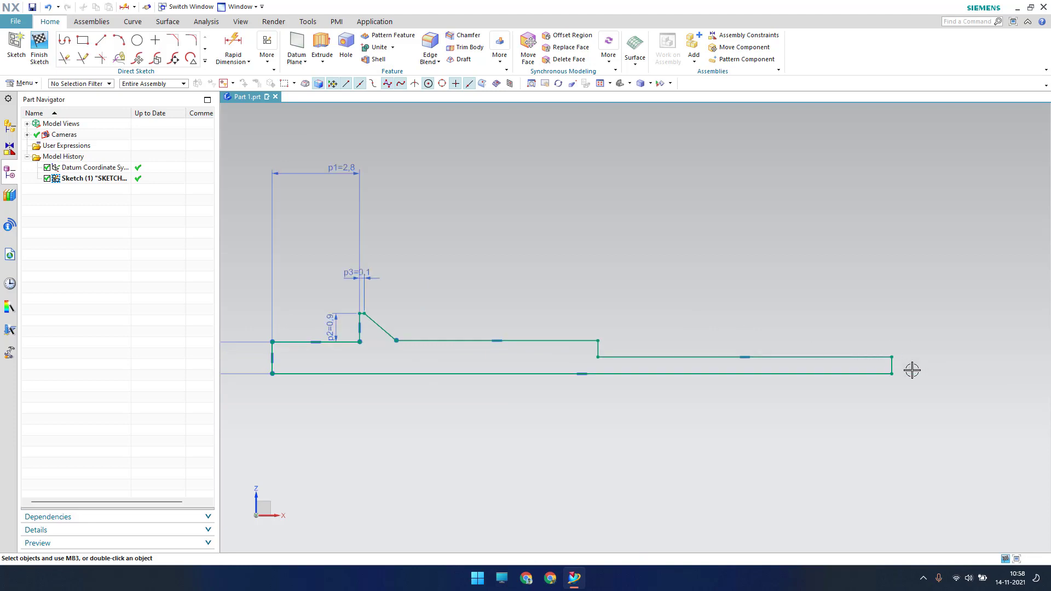
Dimension the right vertical end line to a height of 1
key("d")
key("d")
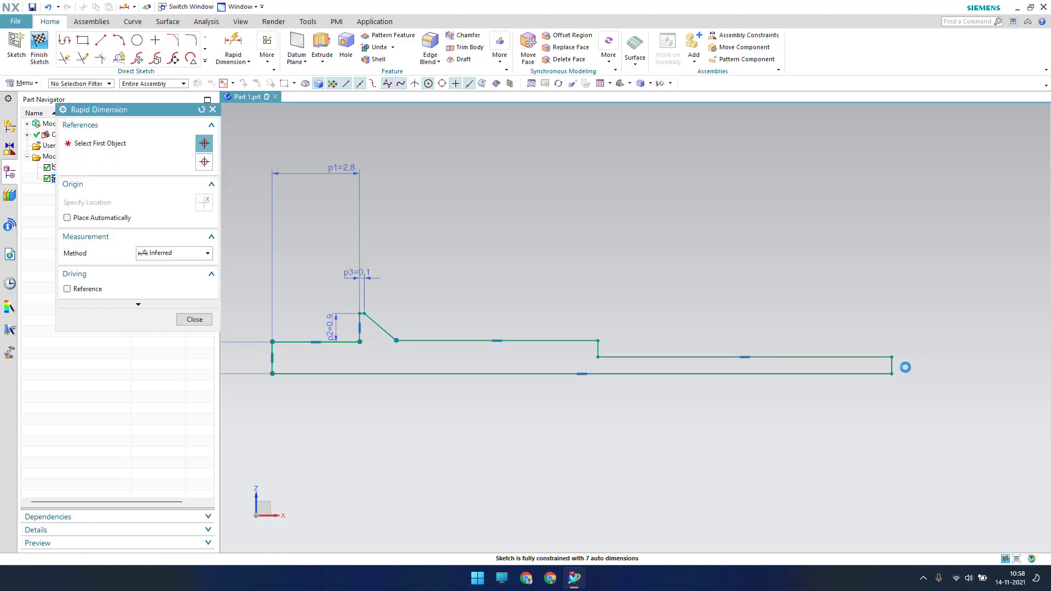
scroll(904, 368, "up", 8)
left_click(815, 324)
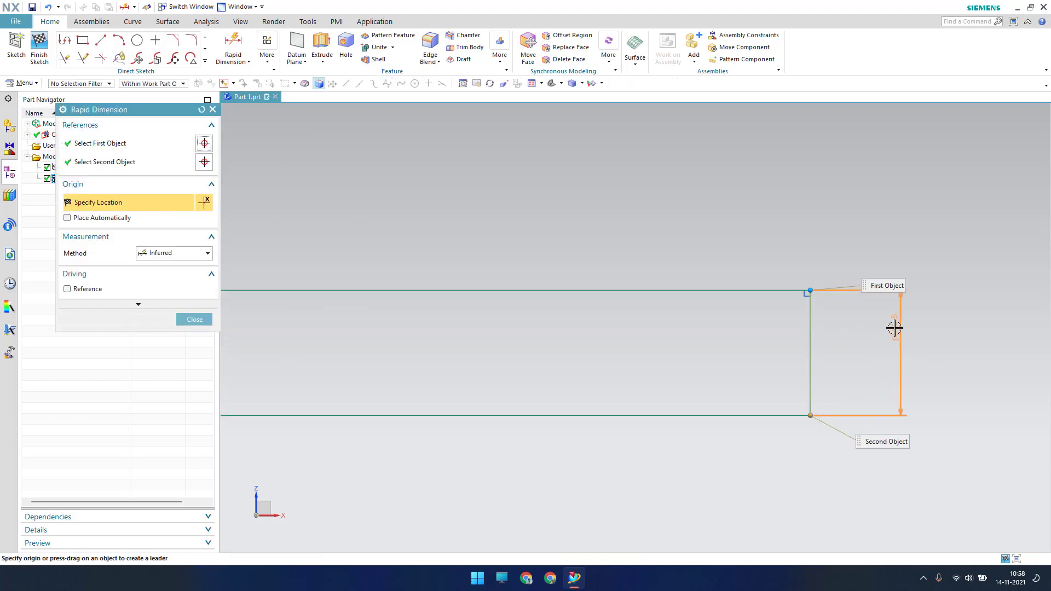
left_click(898, 378)
type("1")
key("Return")
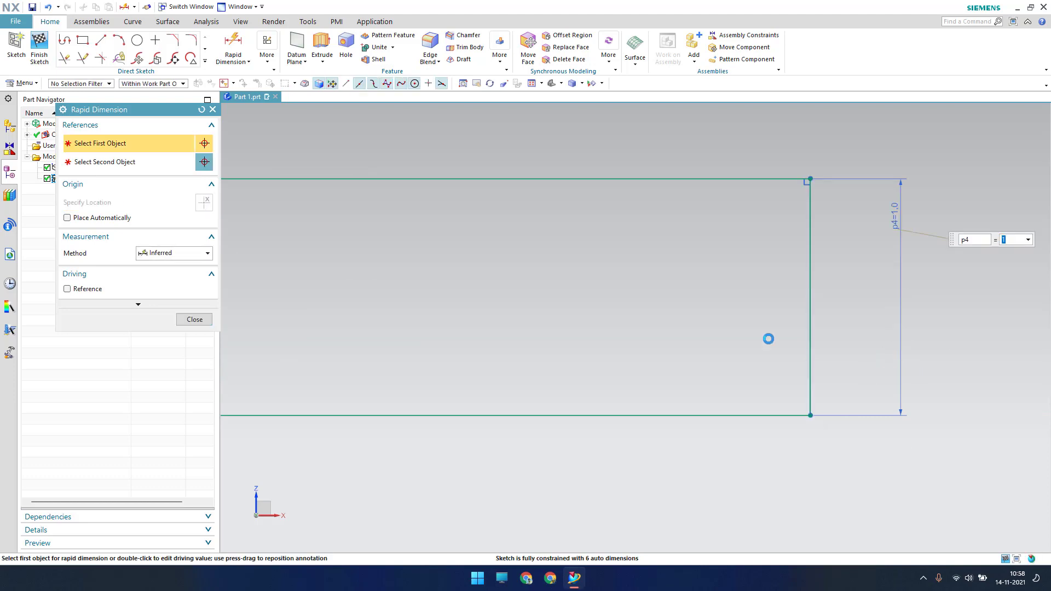
key("Escape")
key("ctrl+f")
scroll(540, 469, "up", 8)
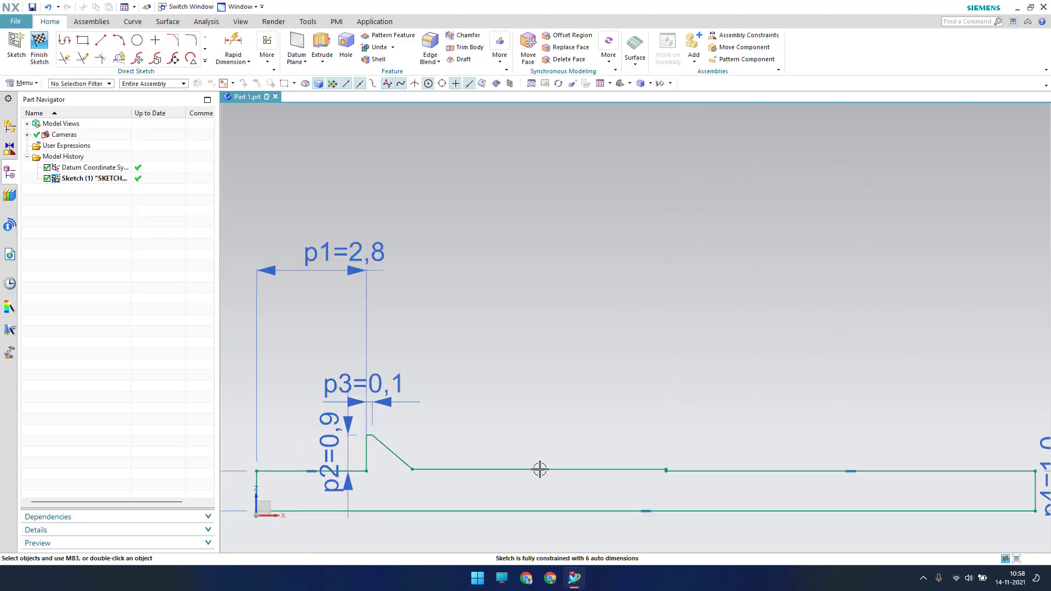
scroll(620, 398, "up", 5)
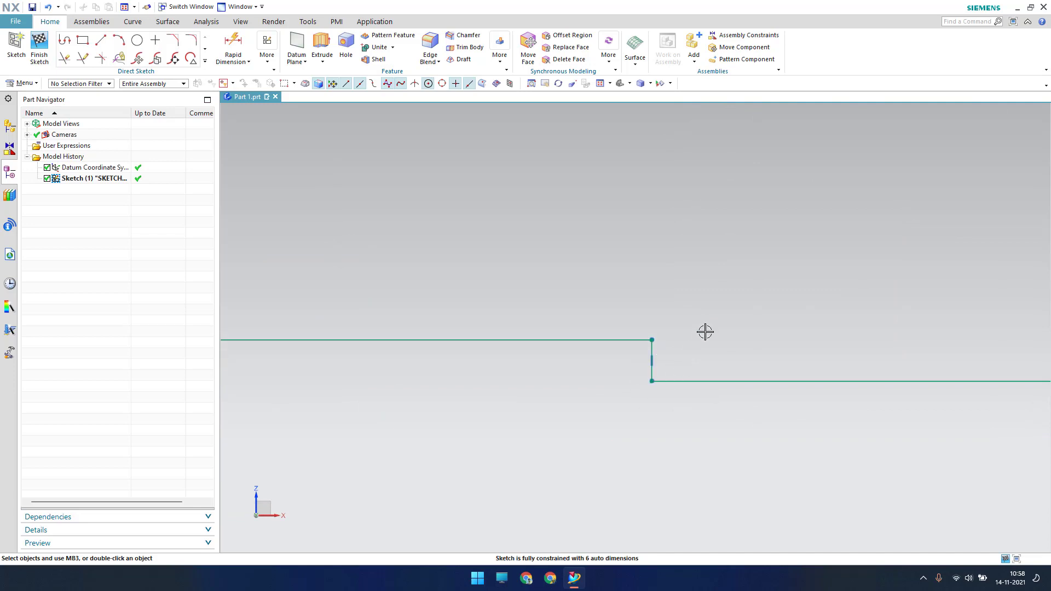
Dimension the short vertical step line to 0.15
key("d")
left_click(652, 348)
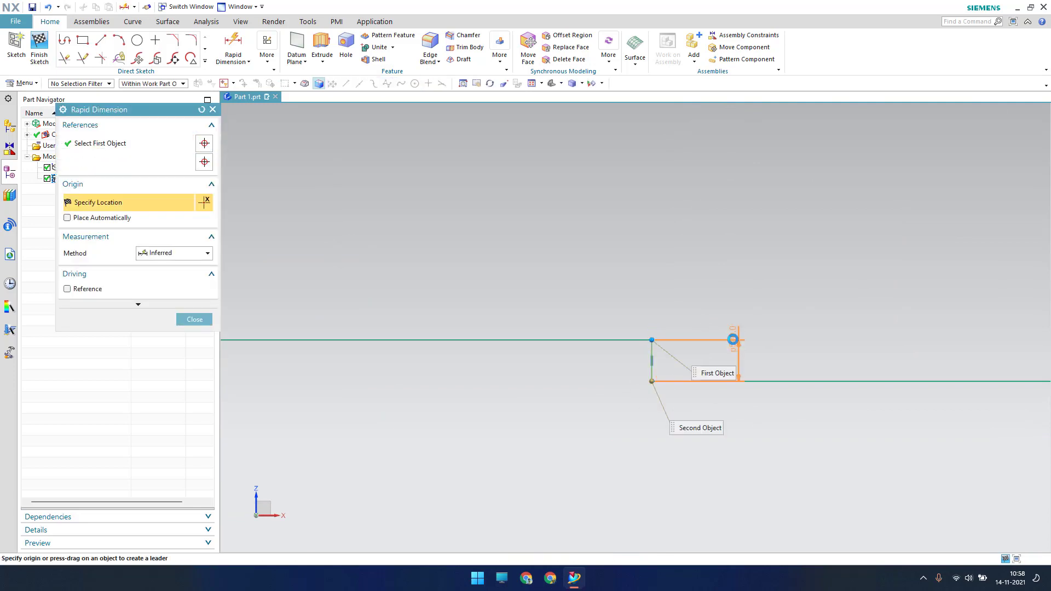
left_click(732, 339)
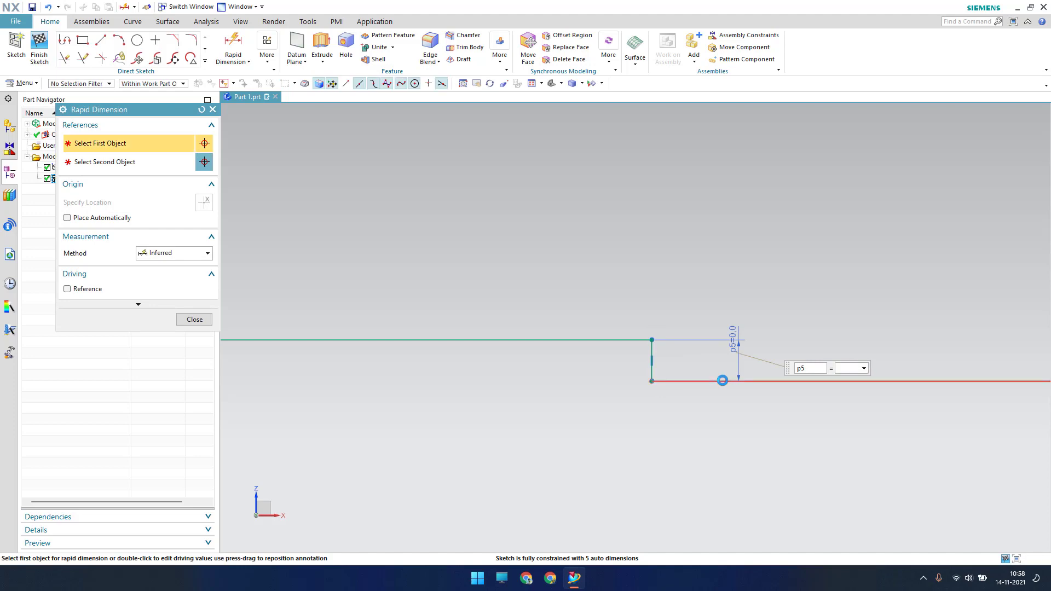
type("0.15")
key("Return")
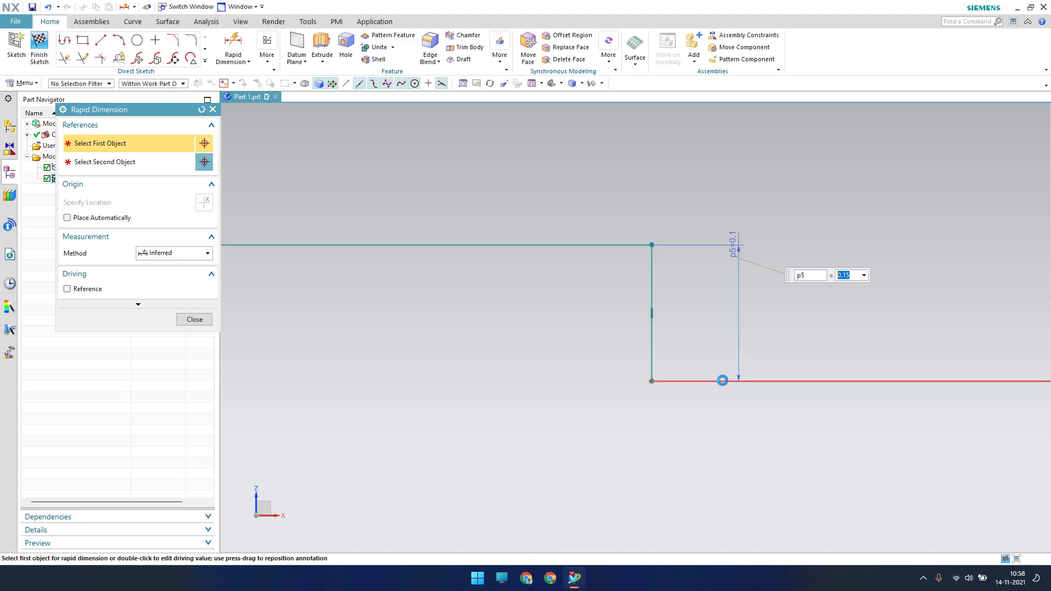
key("Escape")
scroll(717, 327, "down", 8)
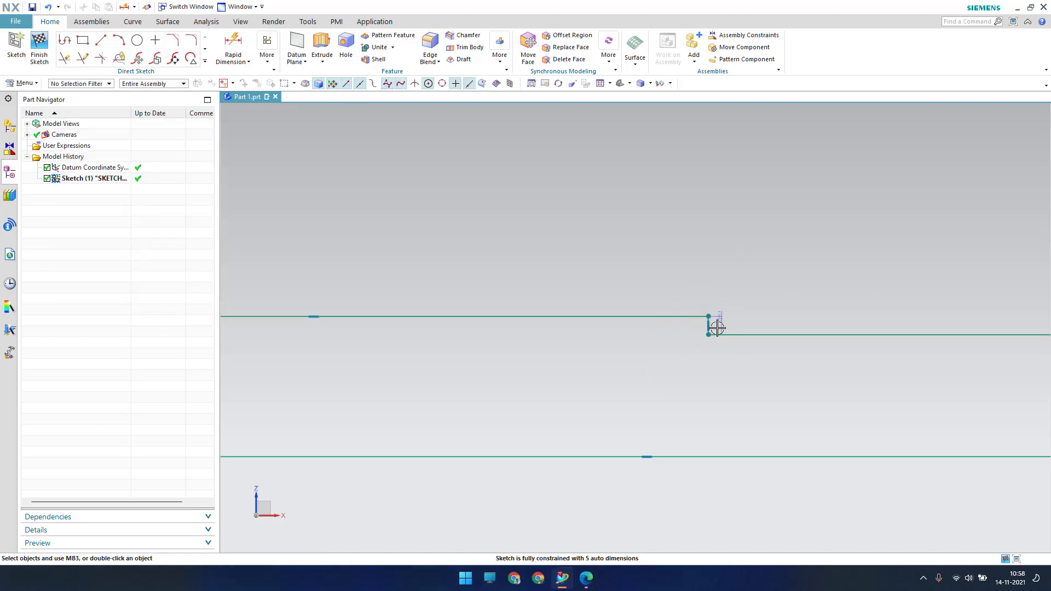
middle_click_drag(516, 394, 779, 370, "shift")
scroll(779, 370, "down", 4)
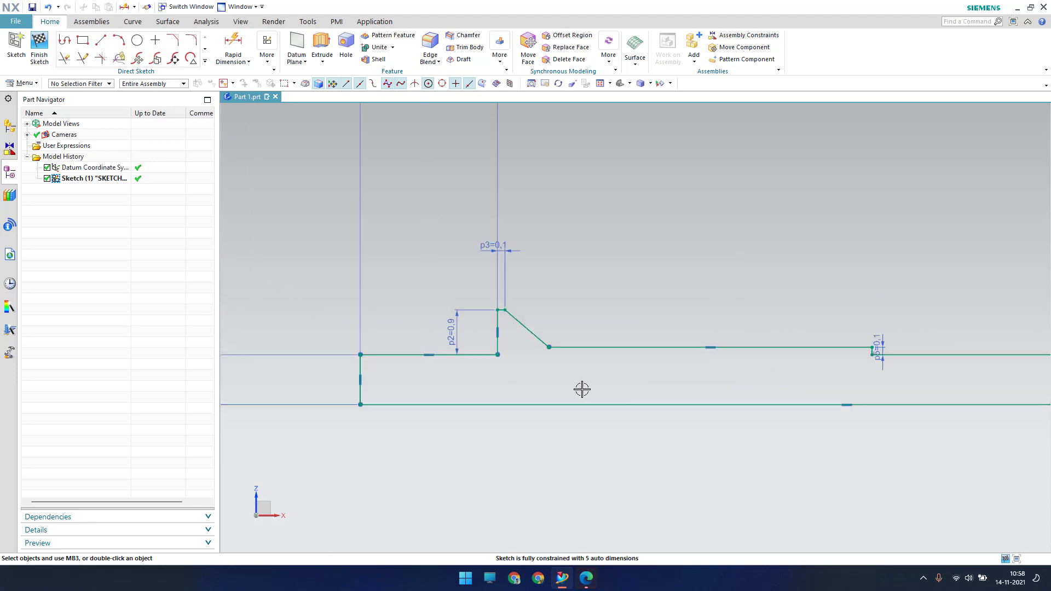
scroll(581, 389, "up", 3)
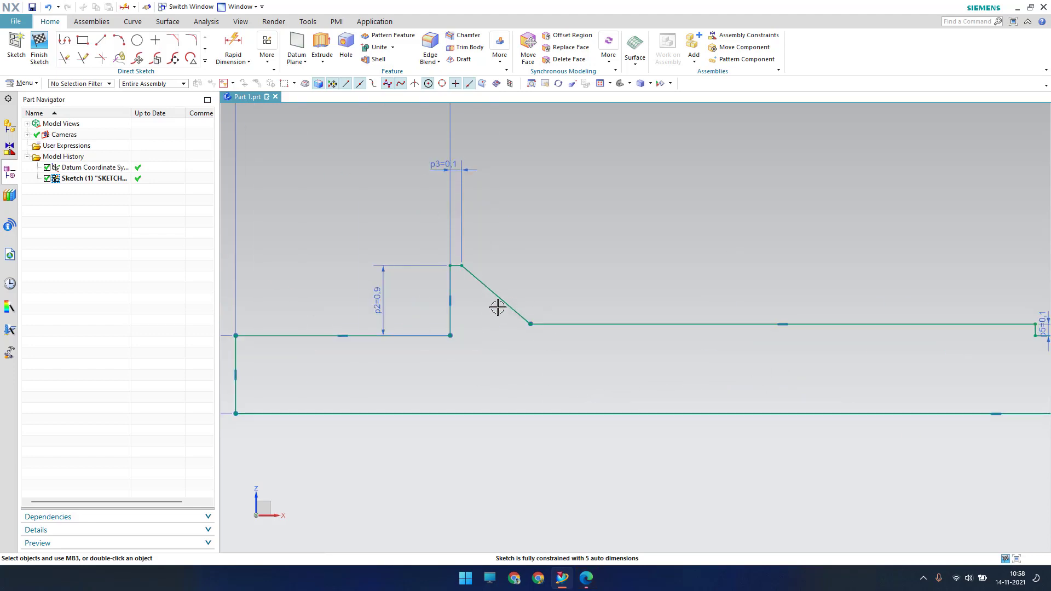
Add a 150° angular dimension between the chamfer line and the following horizontal line
left_click(236, 60)
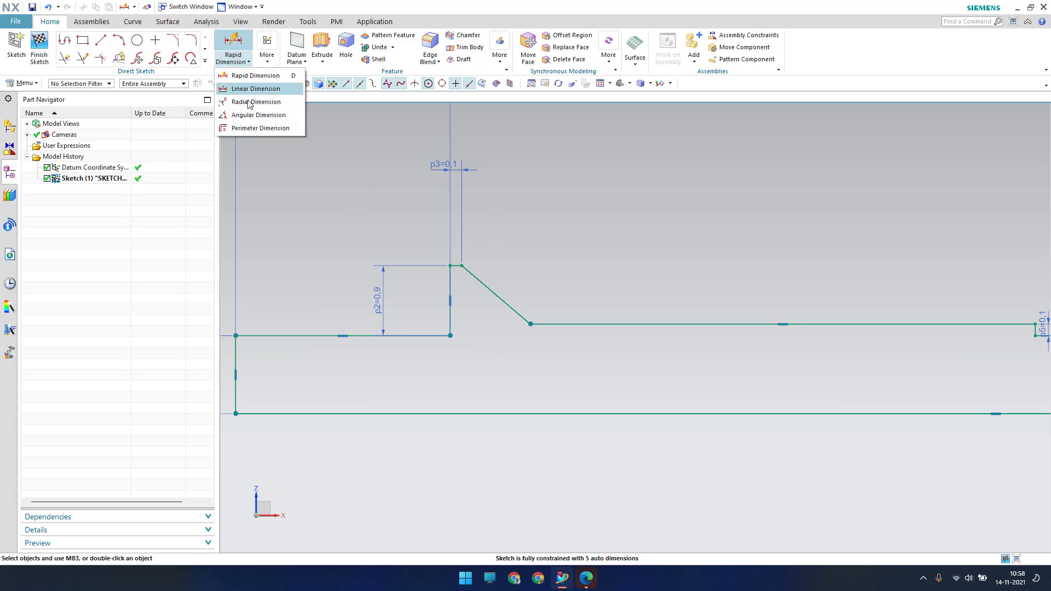
left_click(253, 115)
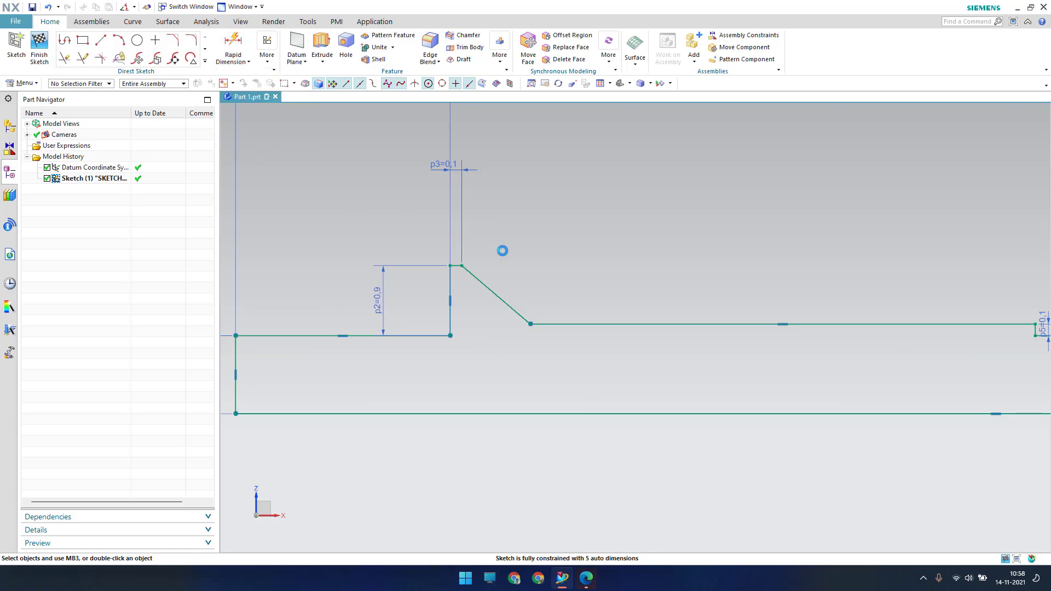
left_click(506, 307)
left_click(563, 324)
left_click(555, 294)
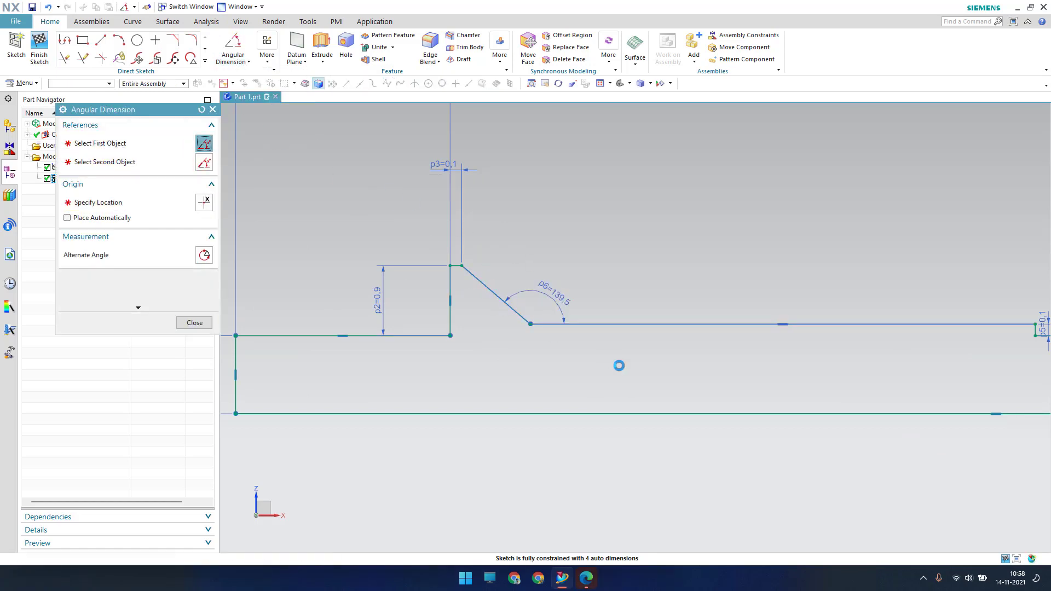
type("150")
key("Return")
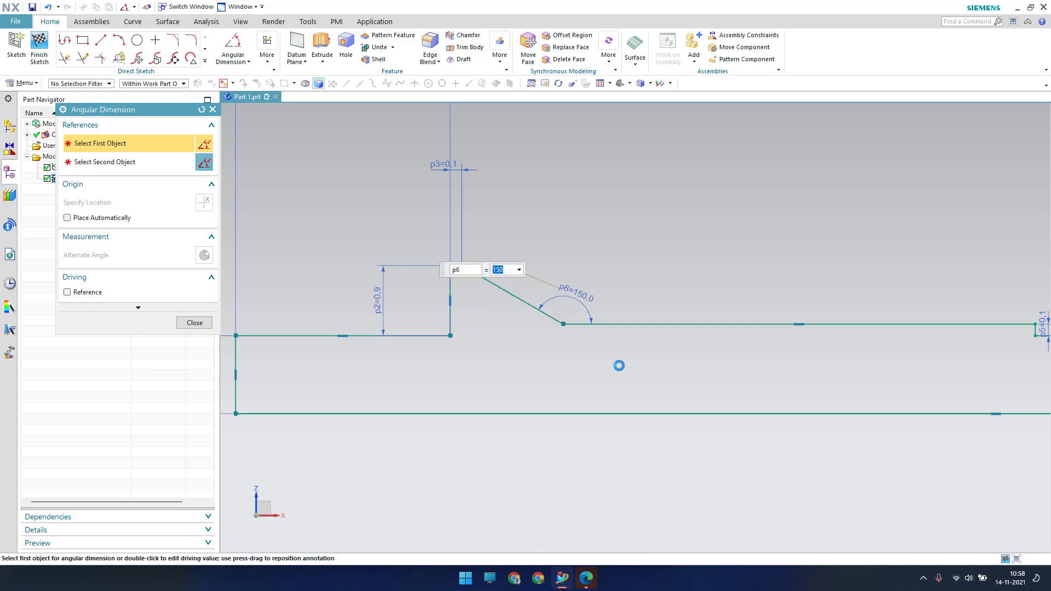
key("Escape")
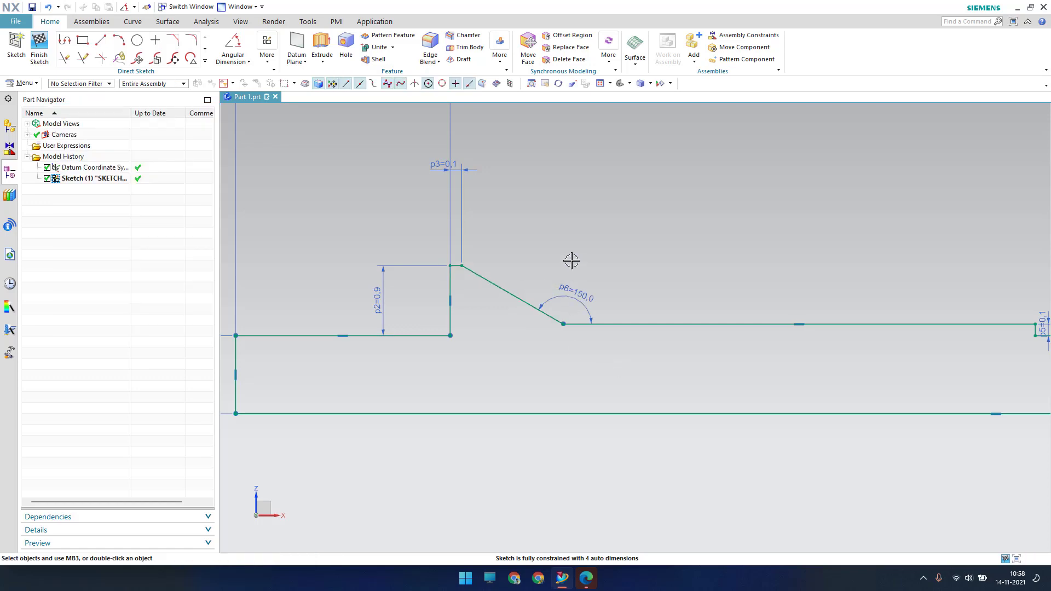
scroll(572, 261, "down", 3)
scroll(802, 330, "down", 3)
scroll(1000, 340, "up", 4)
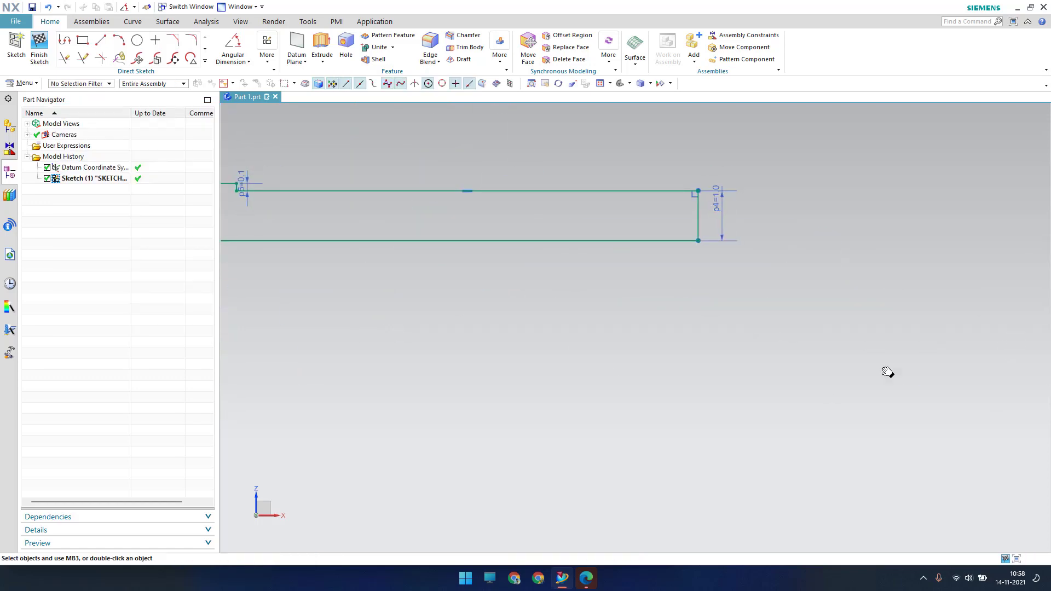
middle_click_drag(887, 372, 803, 399, "shift")
scroll(801, 400, "down", 2)
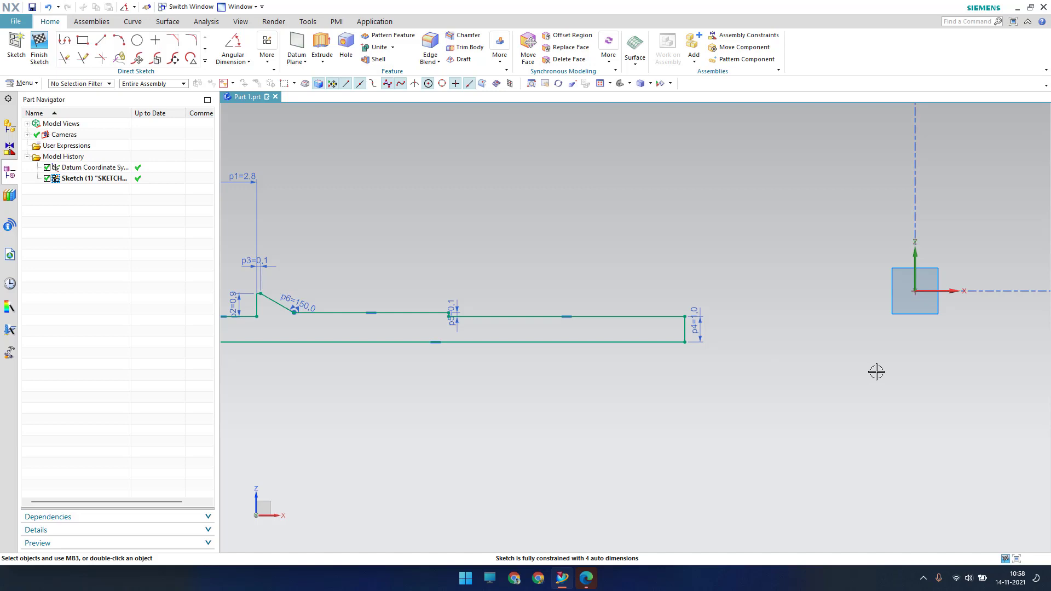
Constrain the bottom line's right endpoint coincident with the datum origin
key("c")
left_click(78, 144)
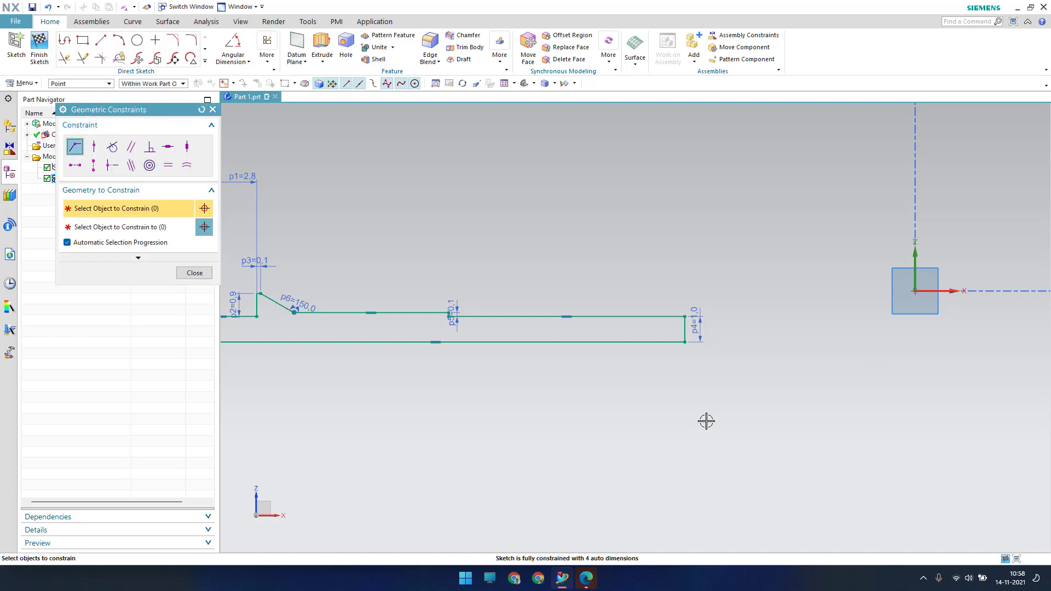
left_click(684, 342)
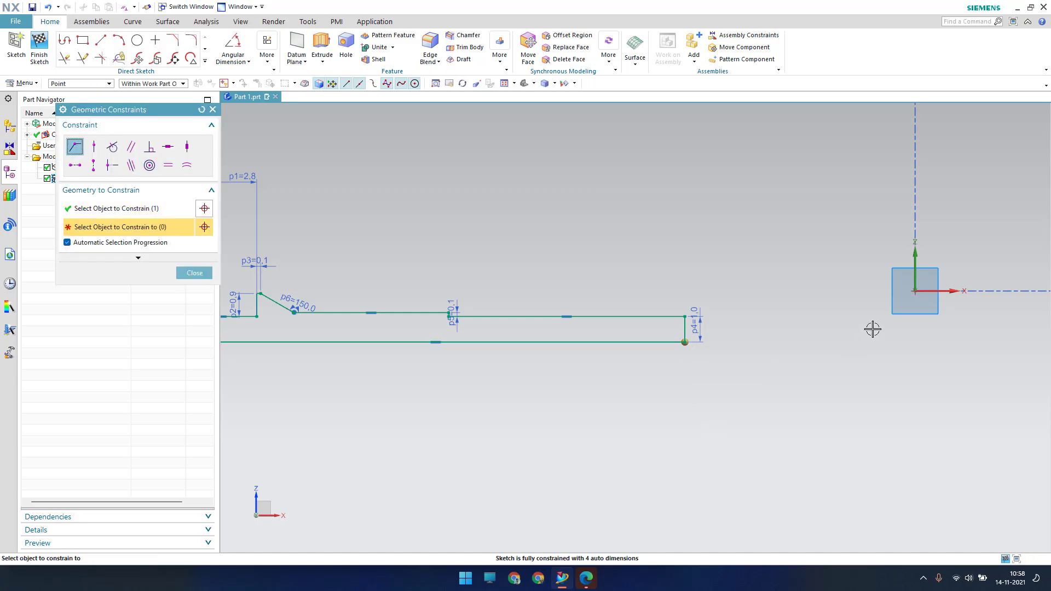
left_click(914, 292)
key("Escape")
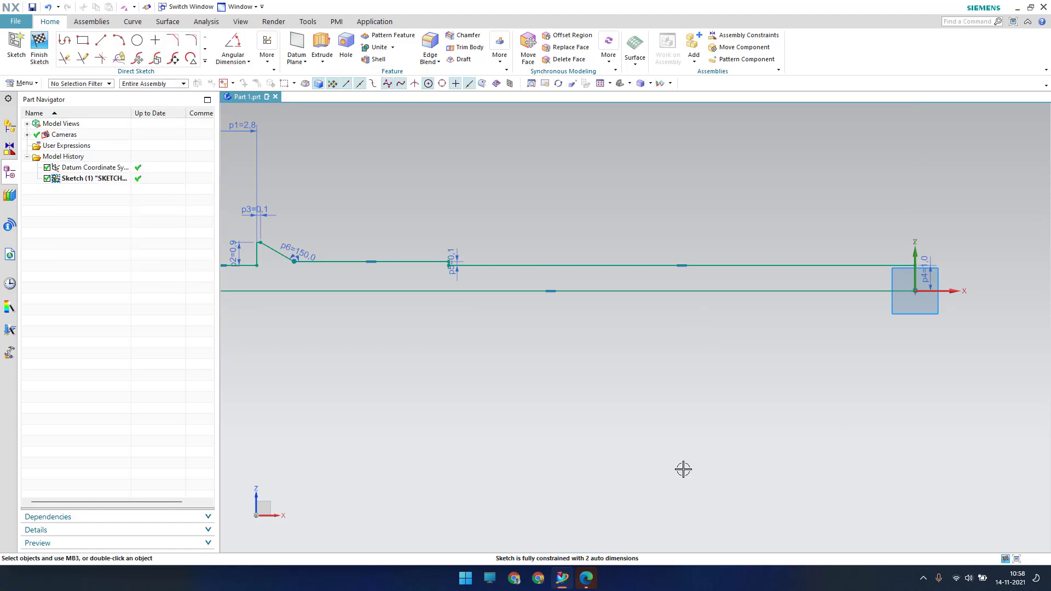
scroll(711, 454, "down", 1)
scroll(718, 445, "down", 1)
scroll(520, 445, "up", 1)
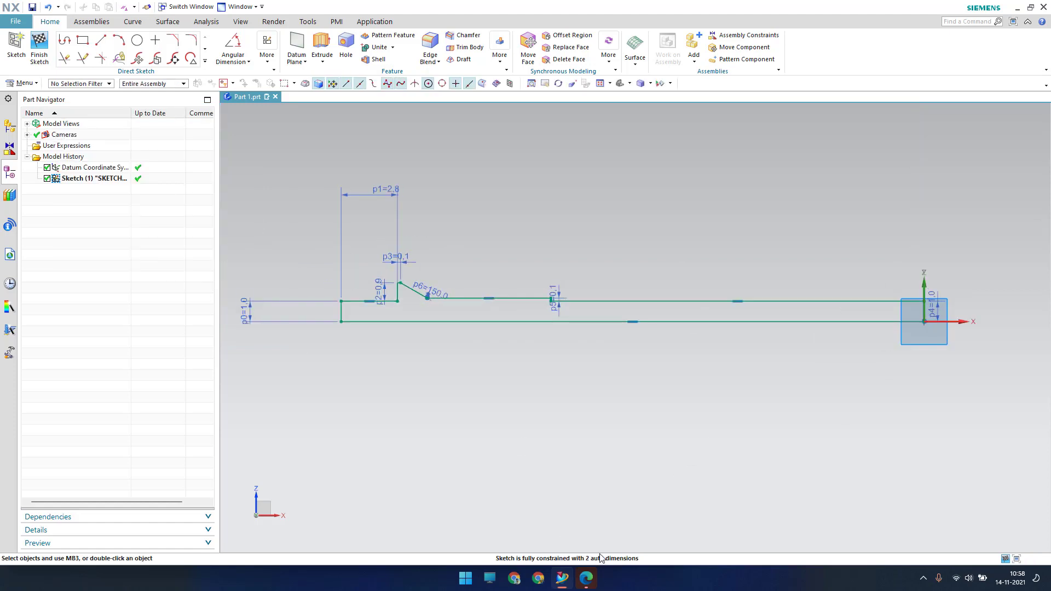
middle_click_drag(614, 480, 522, 461, "shift")
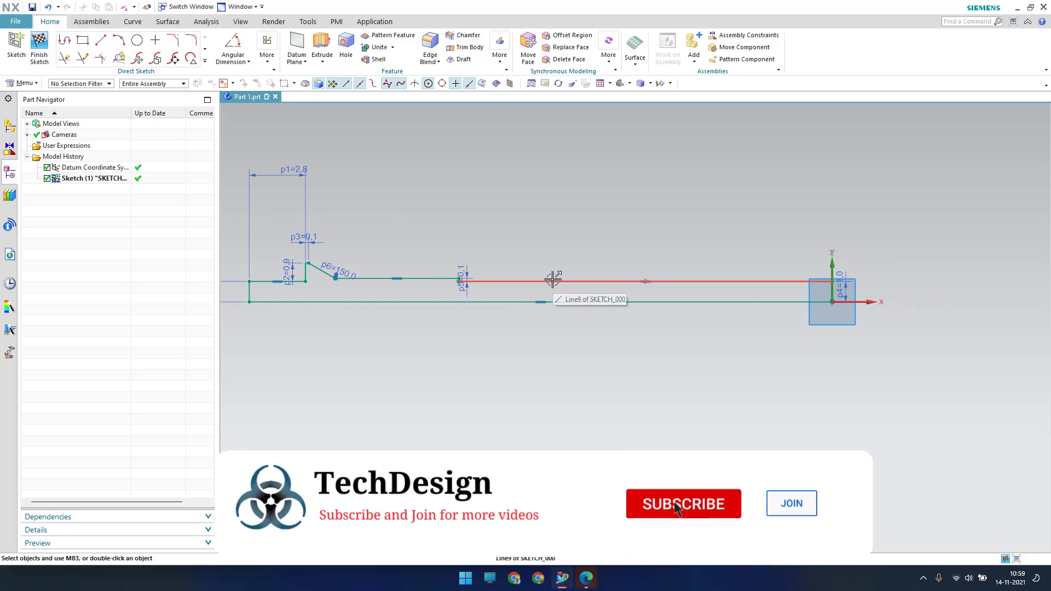
Dimension the long top section from the small step to the origin at 18.75
key("d")
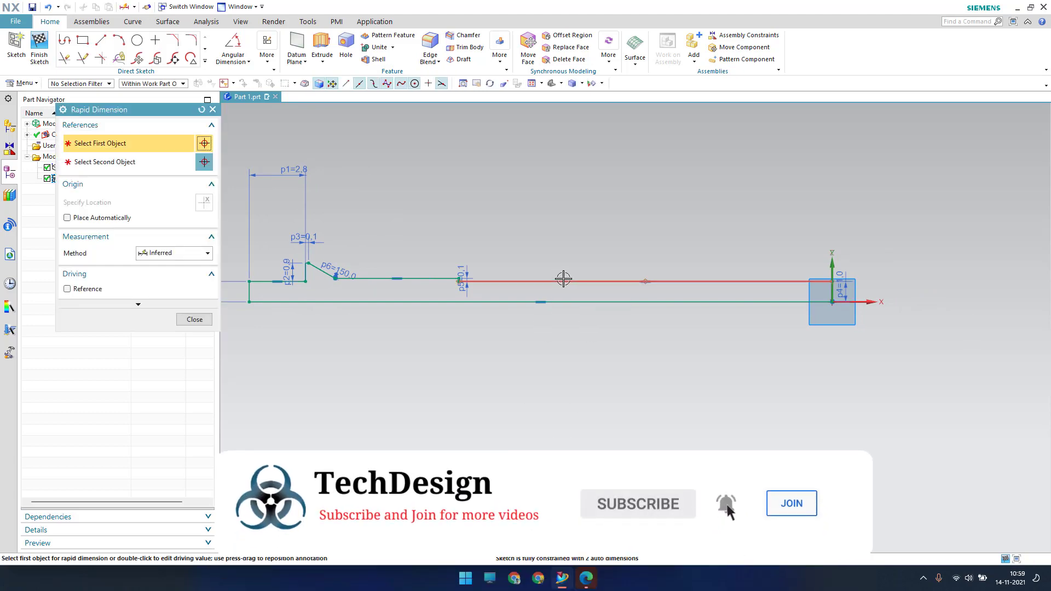
left_click(563, 281)
left_click(561, 190)
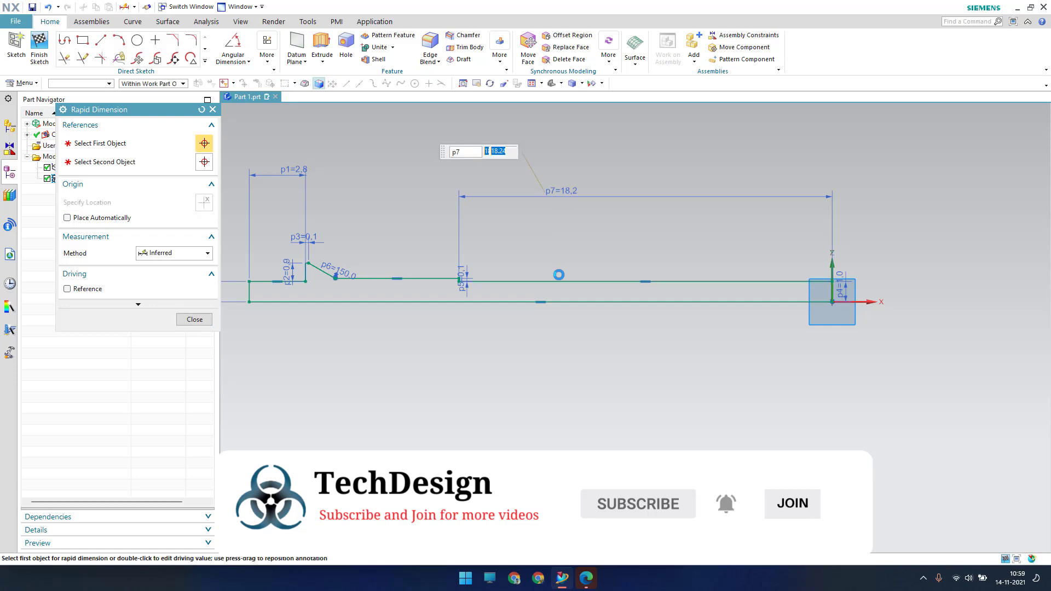
type("18.75")
key("Return")
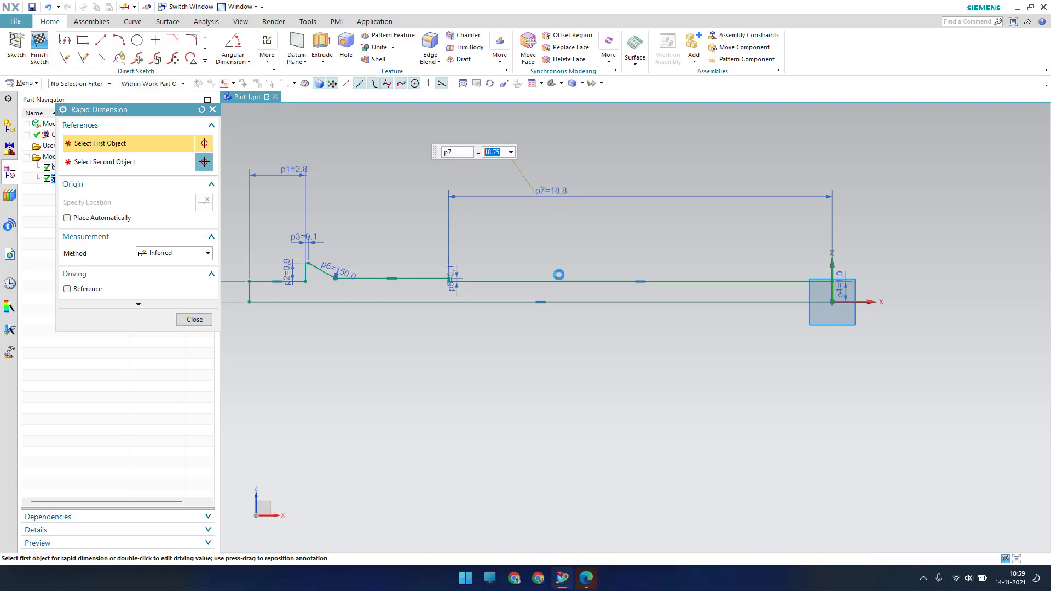
key("Escape")
scroll(674, 345, "up", 1)
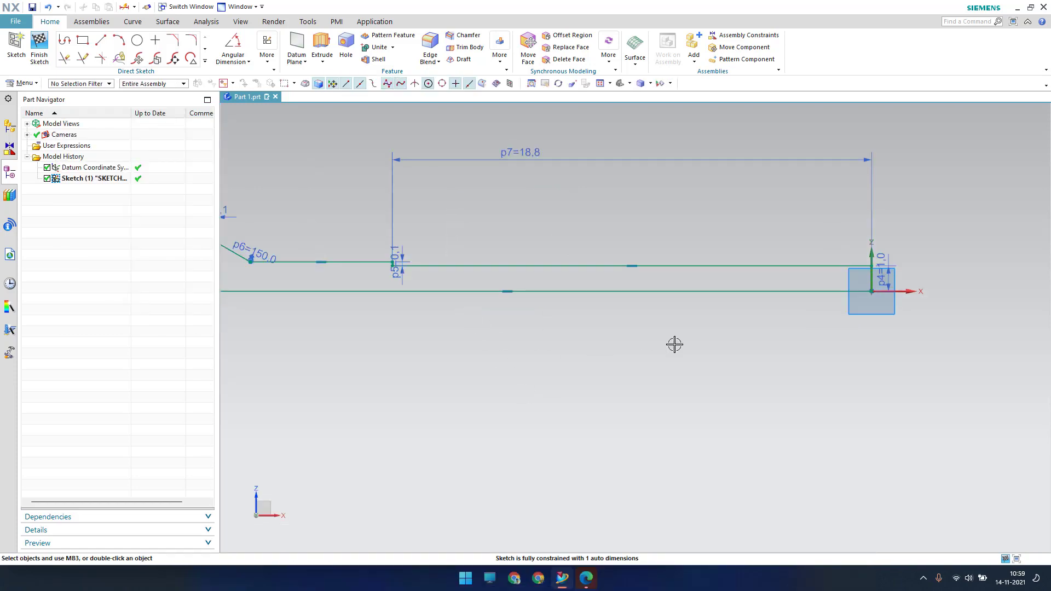
scroll(674, 345, "down", 3)
scroll(322, 317, "up", 5)
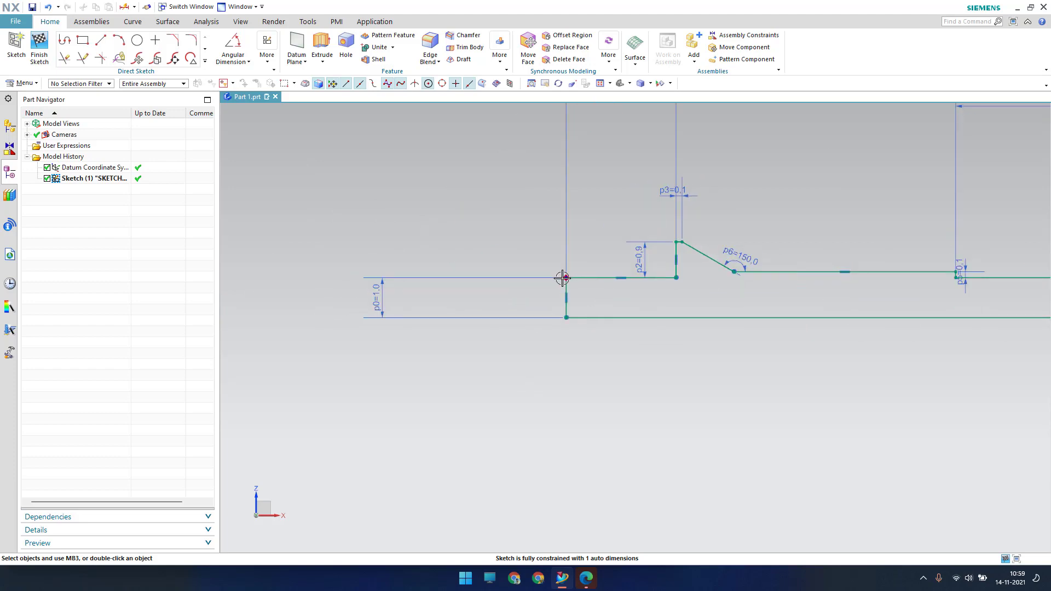
mouse_move(562, 278)
left_mouse_down()
mouse_move(493, 254)
mouse_move(424, 265)
mouse_move(605, 277)
mouse_move(406, 302)
mouse_move(549, 303)
mouse_move(458, 314)
mouse_move(525, 310)
mouse_move(479, 317)
mouse_move(492, 318)
left_mouse_up()
middle_click_drag(499, 426, 442, 383, "shift")
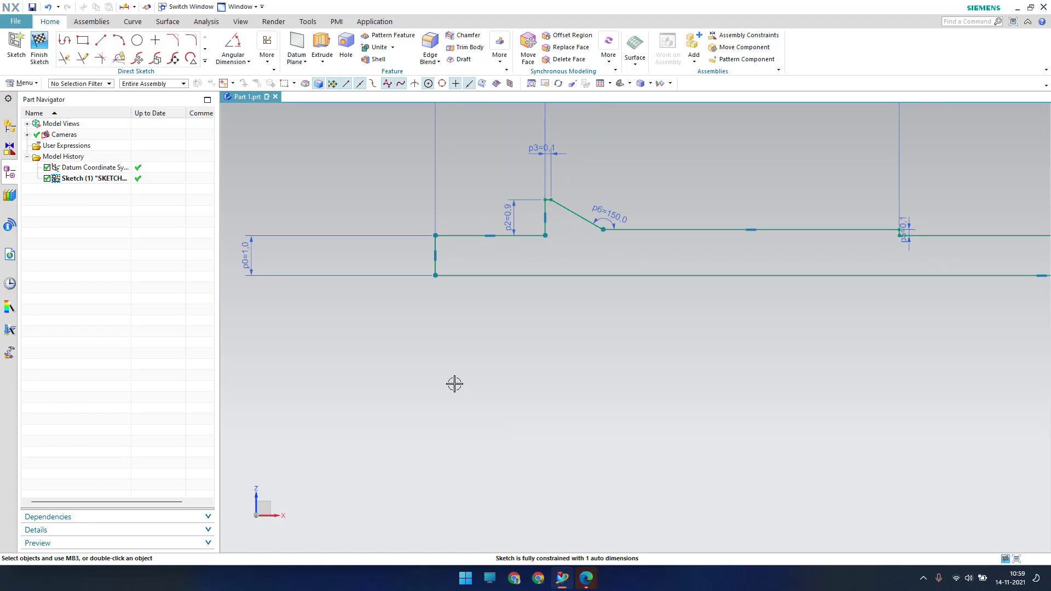
scroll(577, 356, "down", 2)
middle_click_drag(657, 364, 594, 356, "shift")
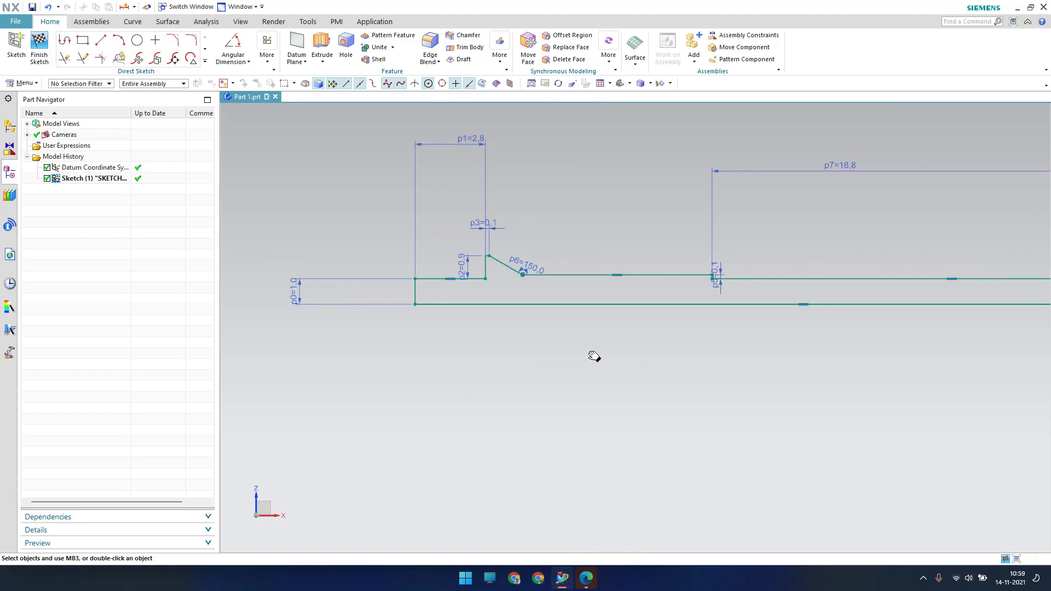
Dimension the line between the chamfer and the small step to 5, fully constraining the sketch
key("d")
left_click(699, 274)
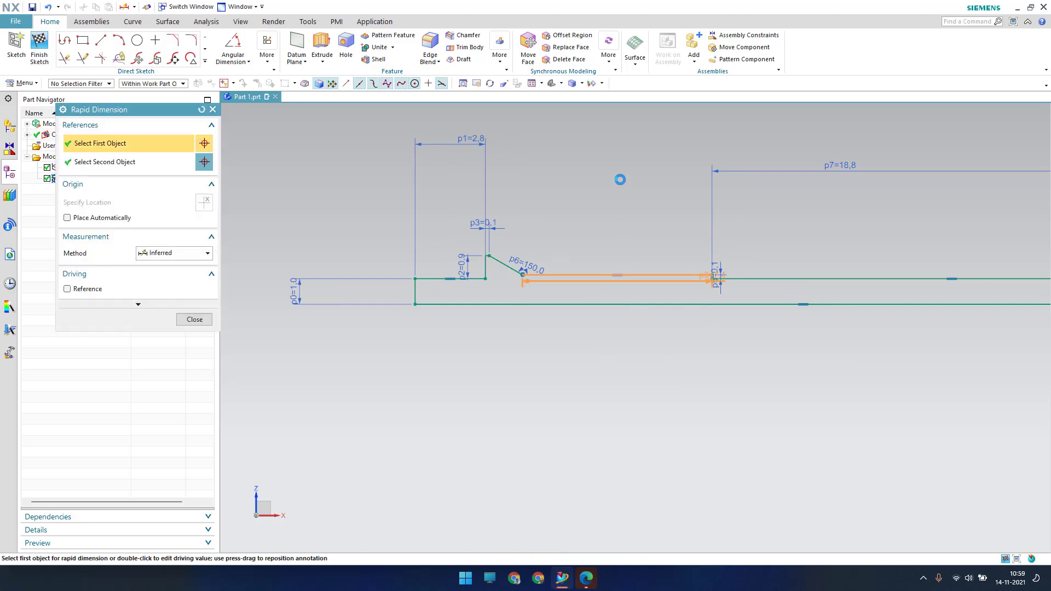
left_click(620, 174)
type("5")
key("Return")
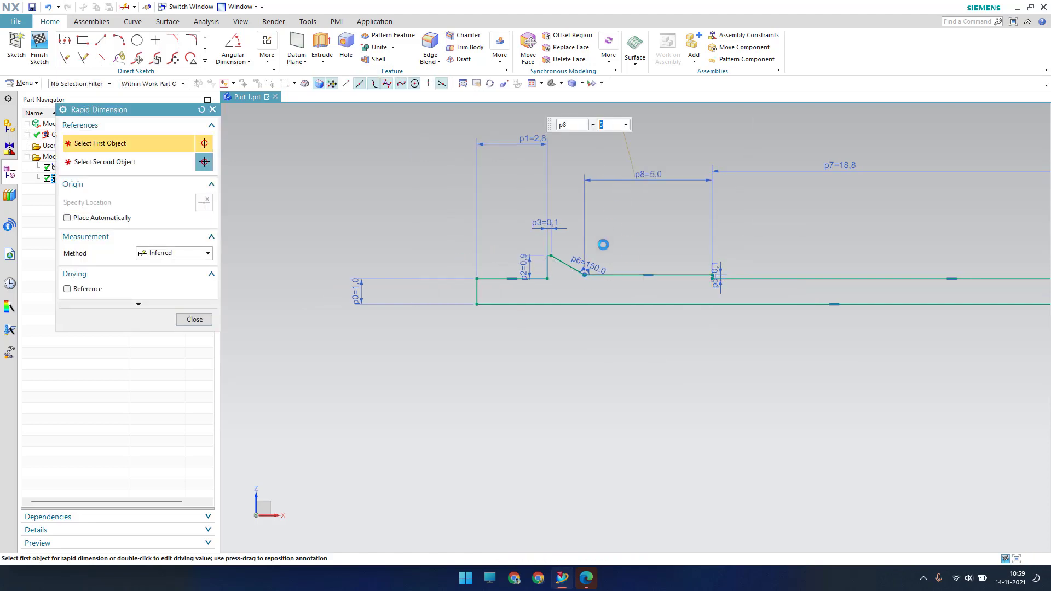
key("Escape")
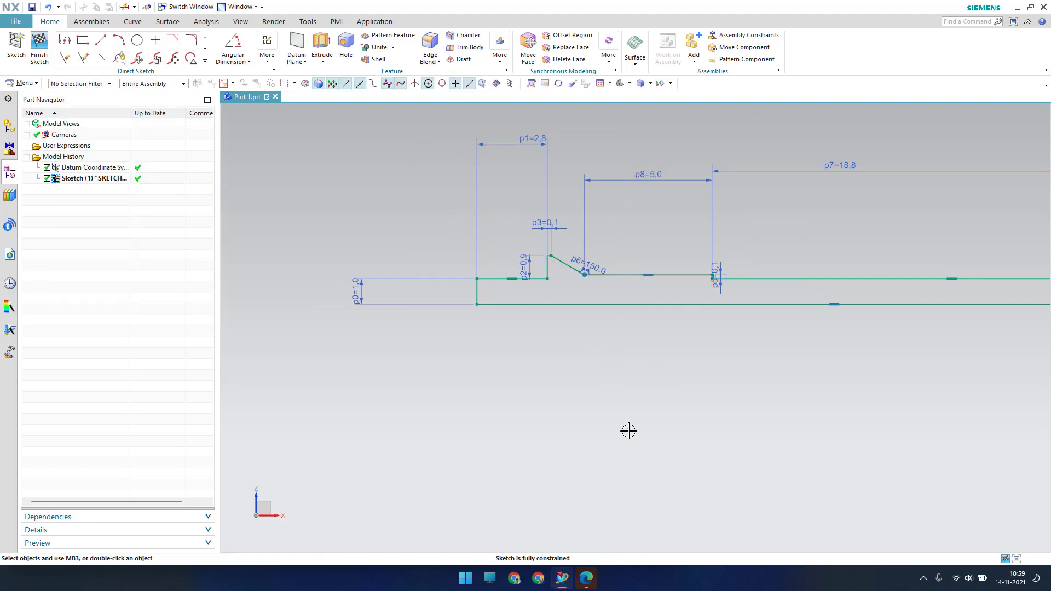
key("ctrl+f")
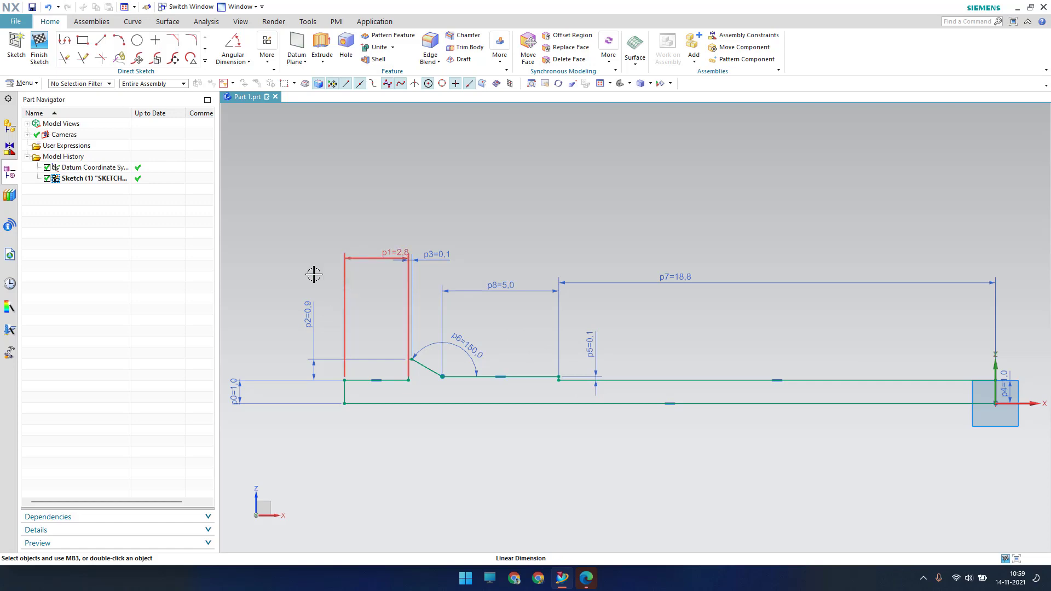
Finish Sketch (1) and pick Revolve from the Extrude dropdown
left_click(38, 58)
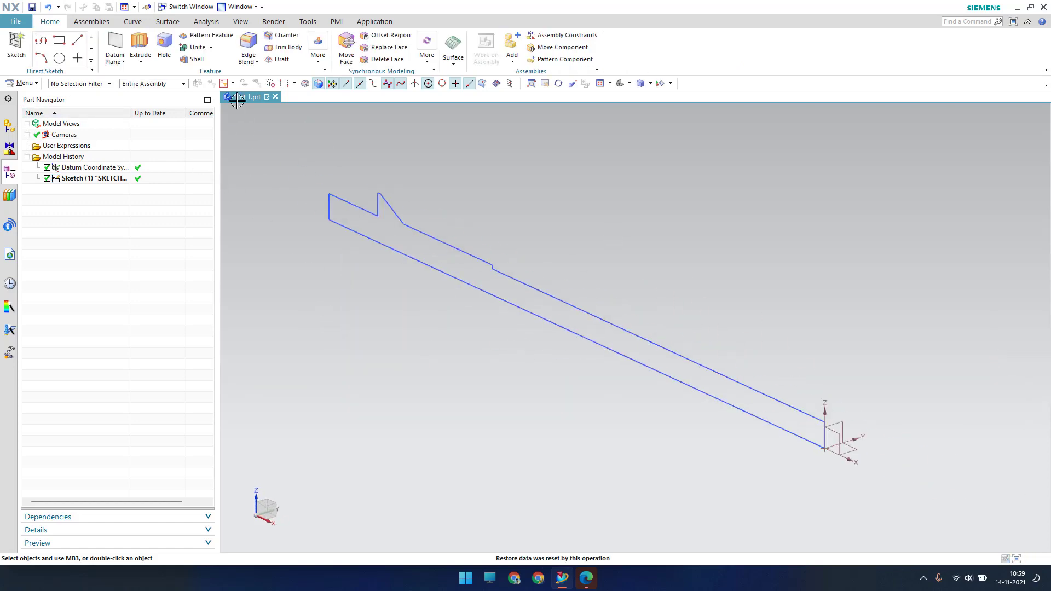
left_click(153, 89)
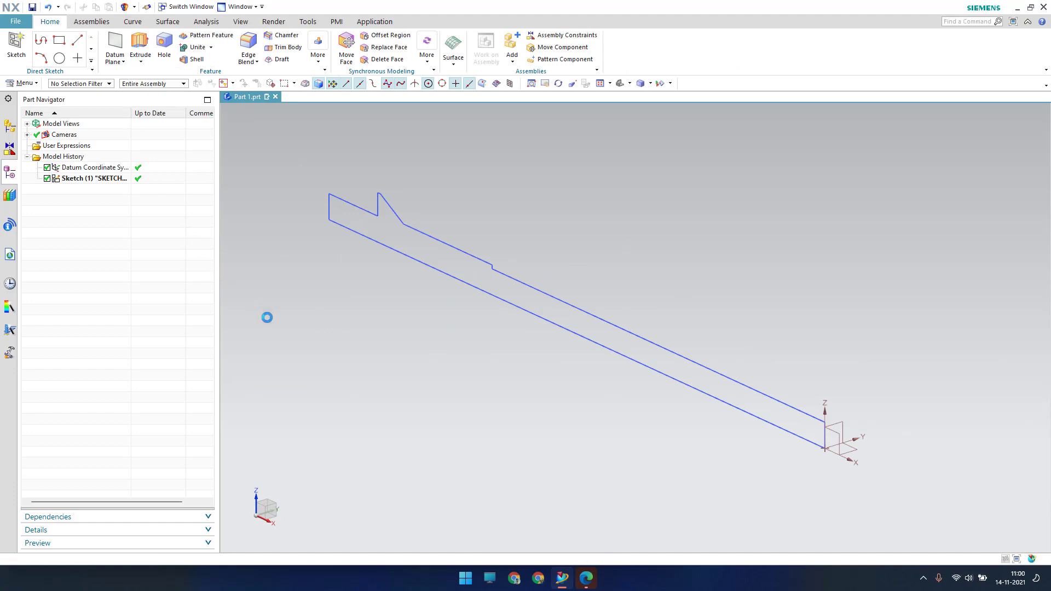
Revolve the sketch profile 0–360° about its long axis line through the datum origin
left_click(54, 180)
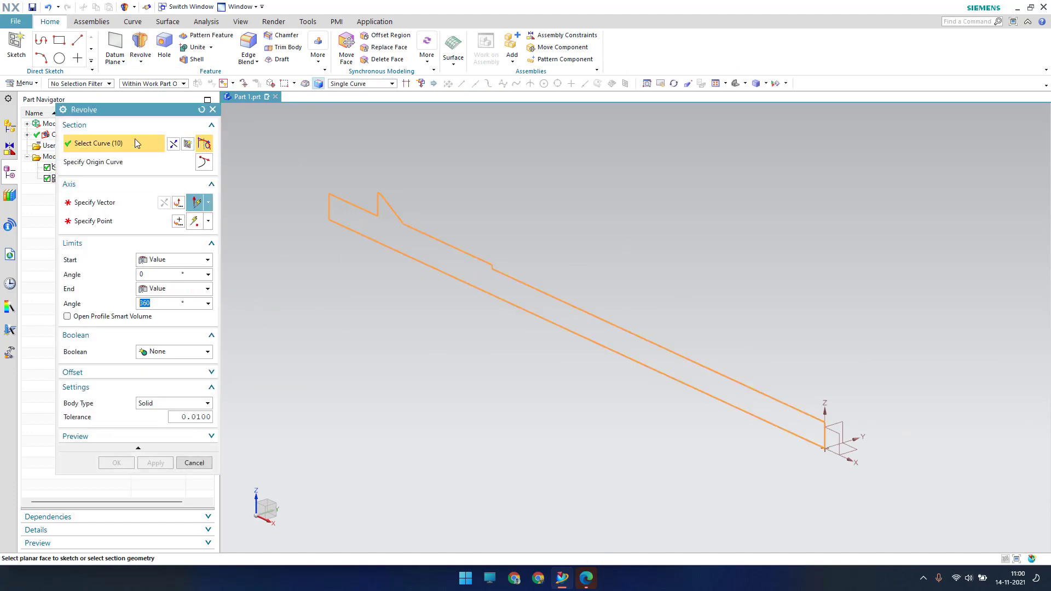
left_click_drag(142, 109, 205, 84)
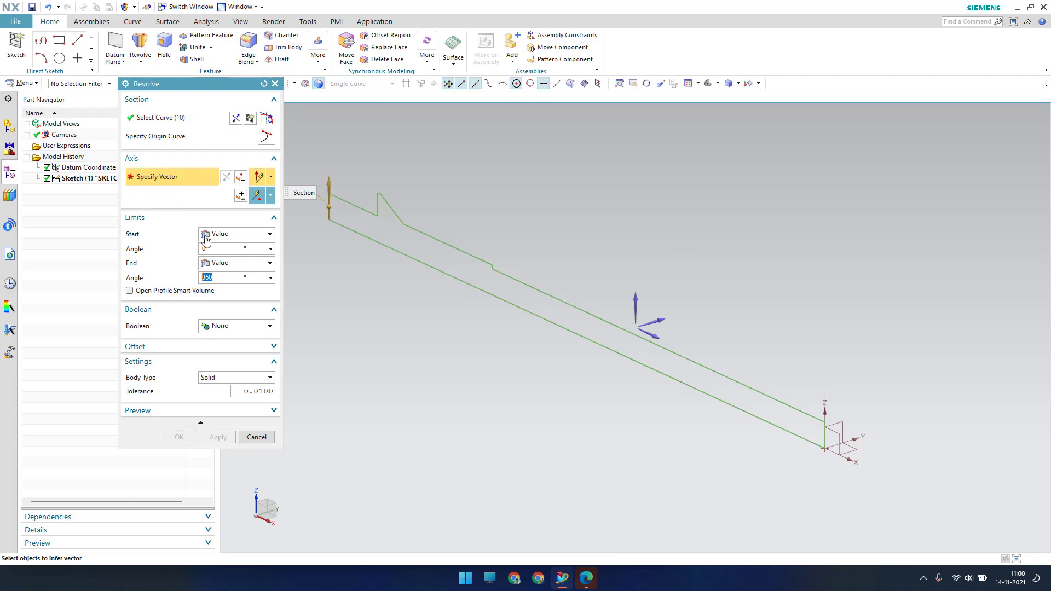
left_click(656, 335)
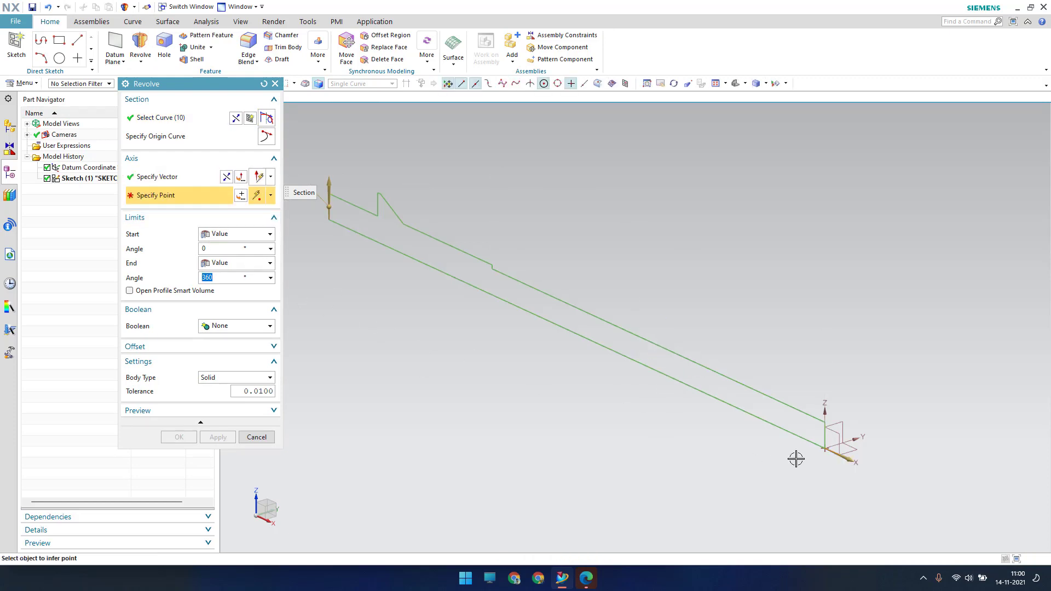
left_click(824, 449)
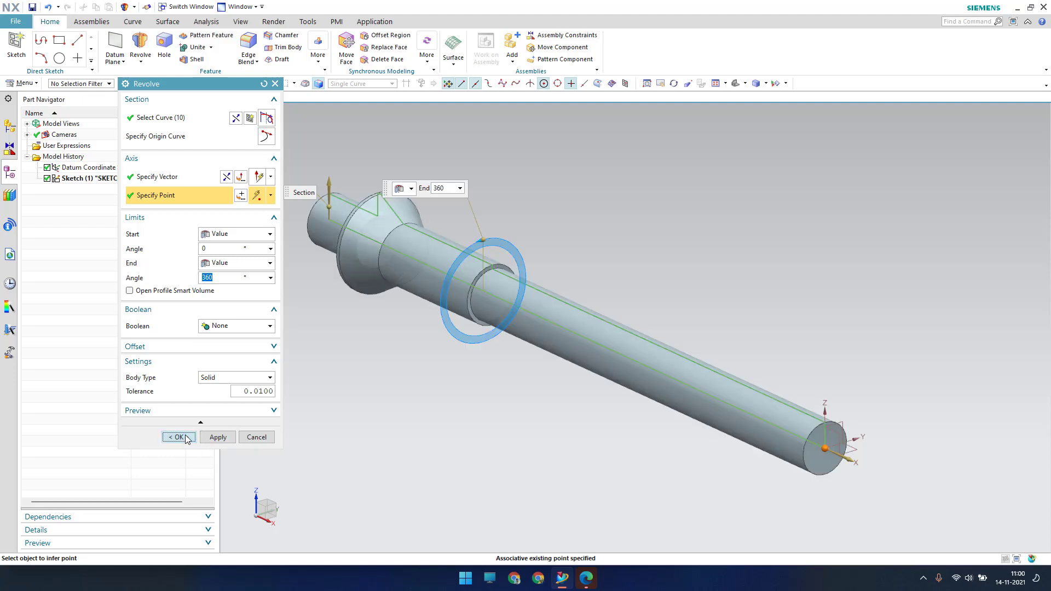
left_click(179, 436)
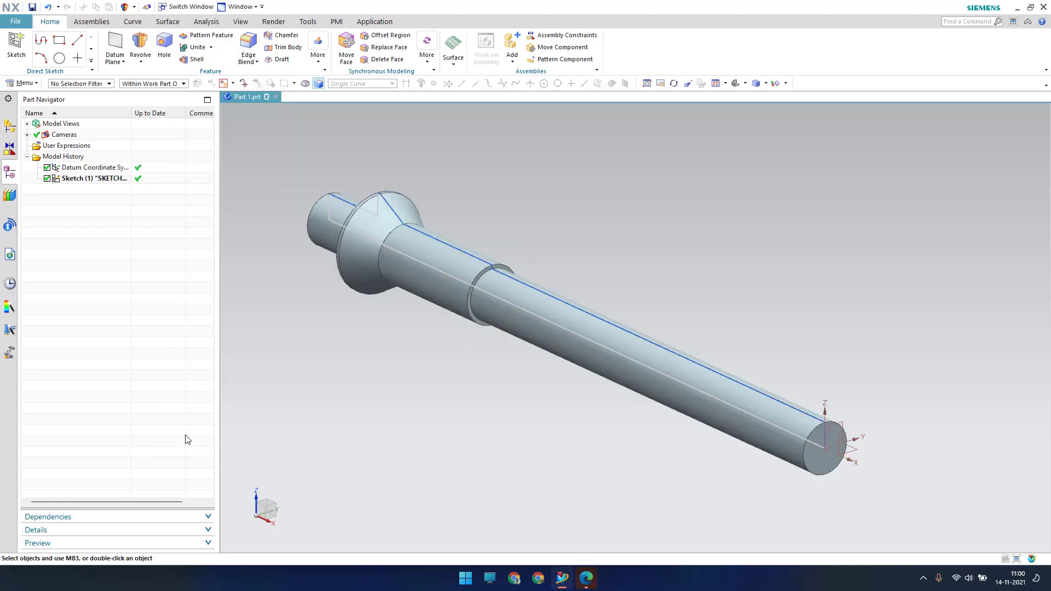
left_click(16, 45)
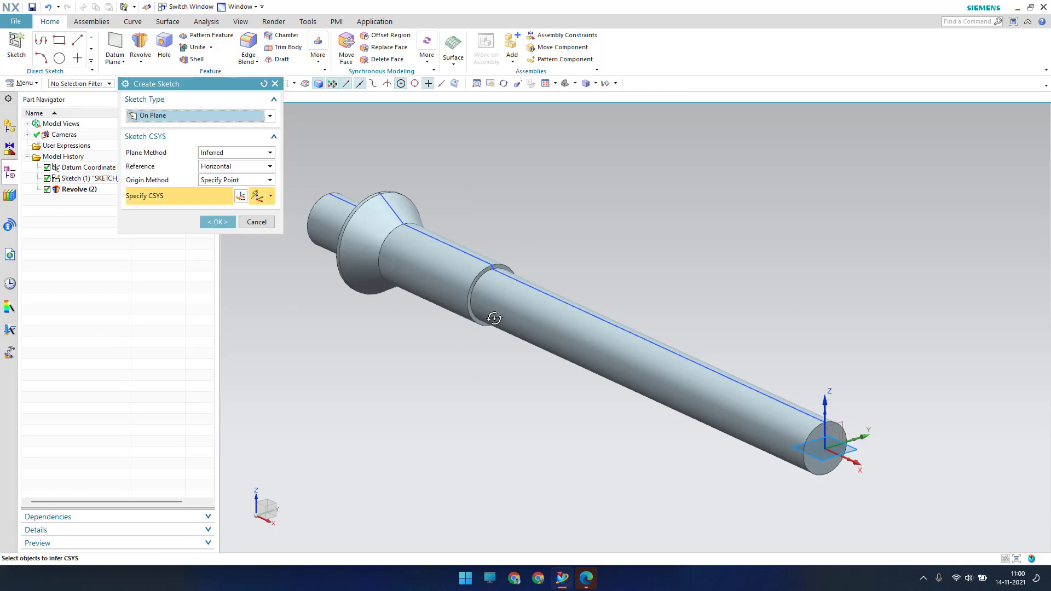
Start a new sketch on the flange end face
middle_click_drag(495, 318, 568, 339)
scroll(567, 339, "up", 4)
left_click(435, 213)
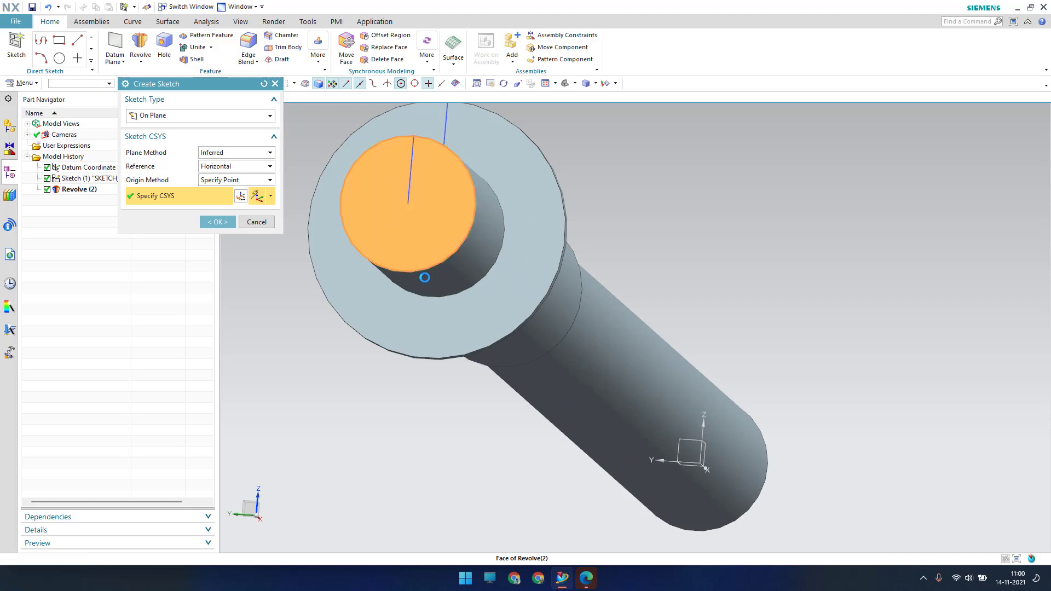
key("F8")
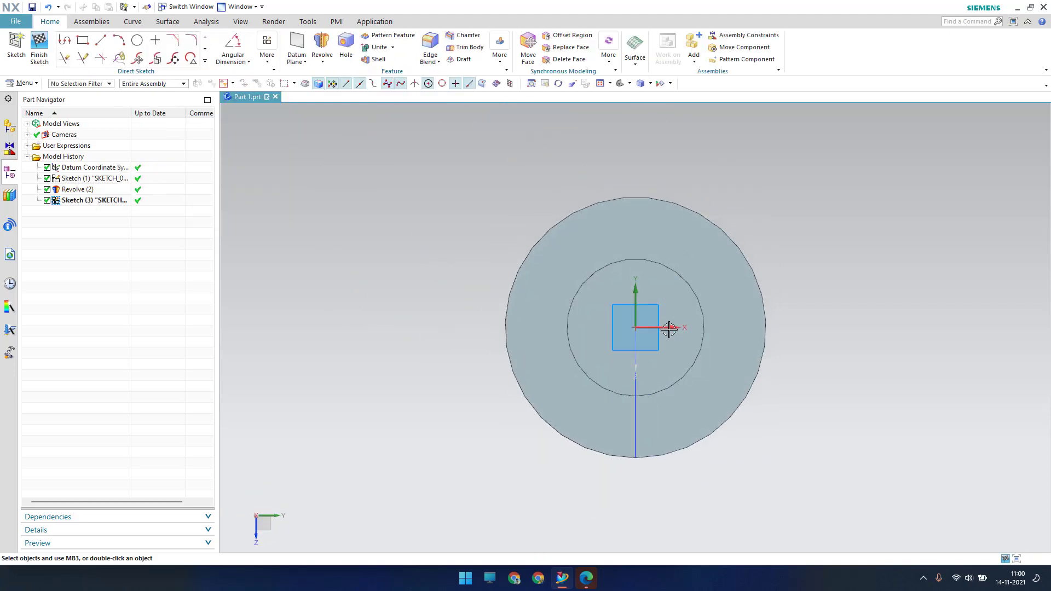
scroll(669, 328, "up", 3)
scroll(669, 329, "down", 1)
middle_click_drag(273, 181, 271, 217, "shift")
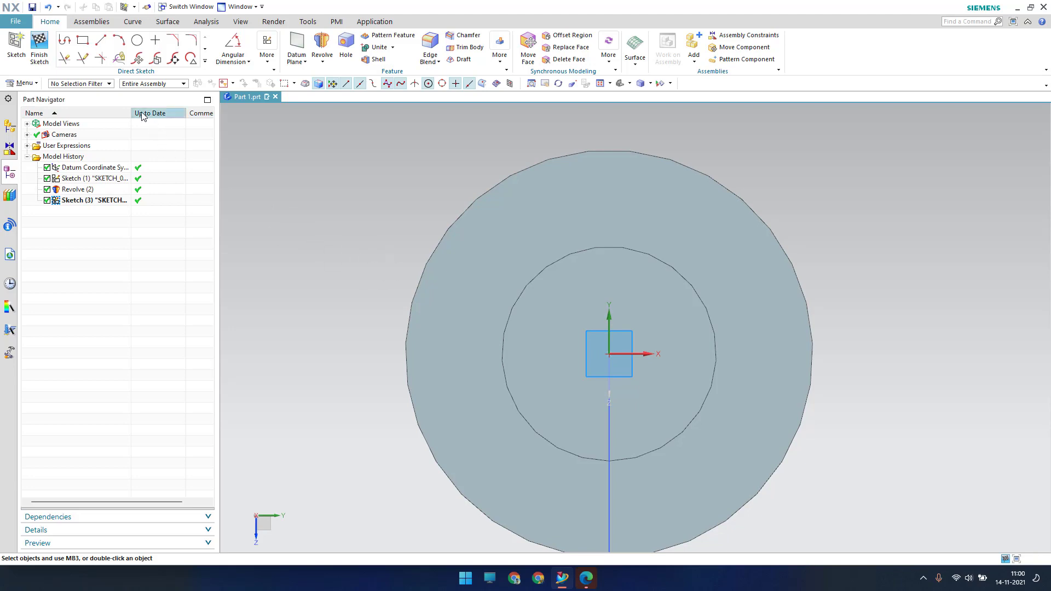
Draw a rectangle and constrain its bottom-right corner onto the X axis with Point on Curve
left_click(83, 42)
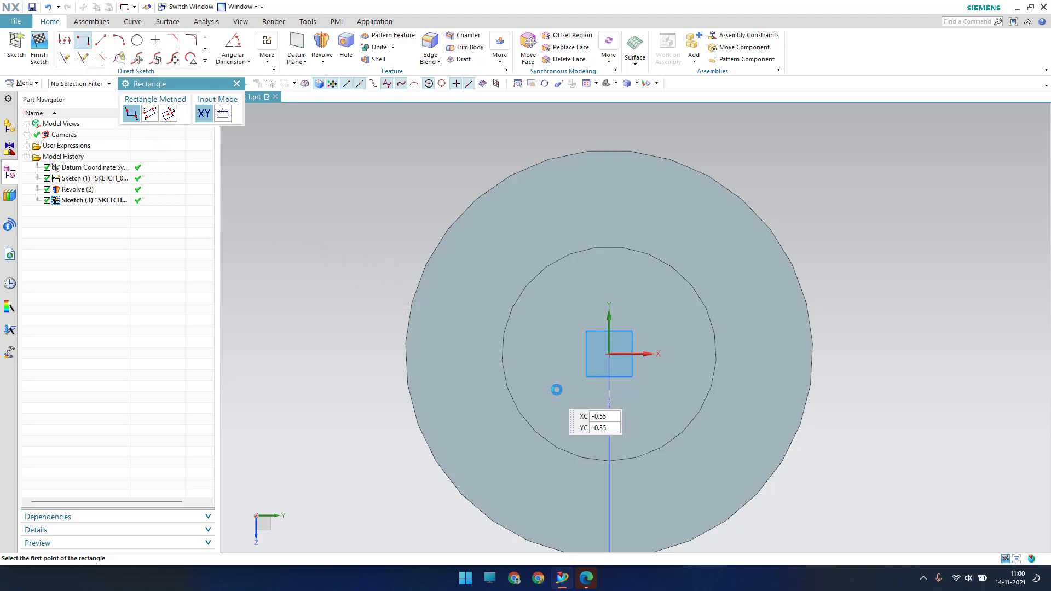
left_click(662, 355)
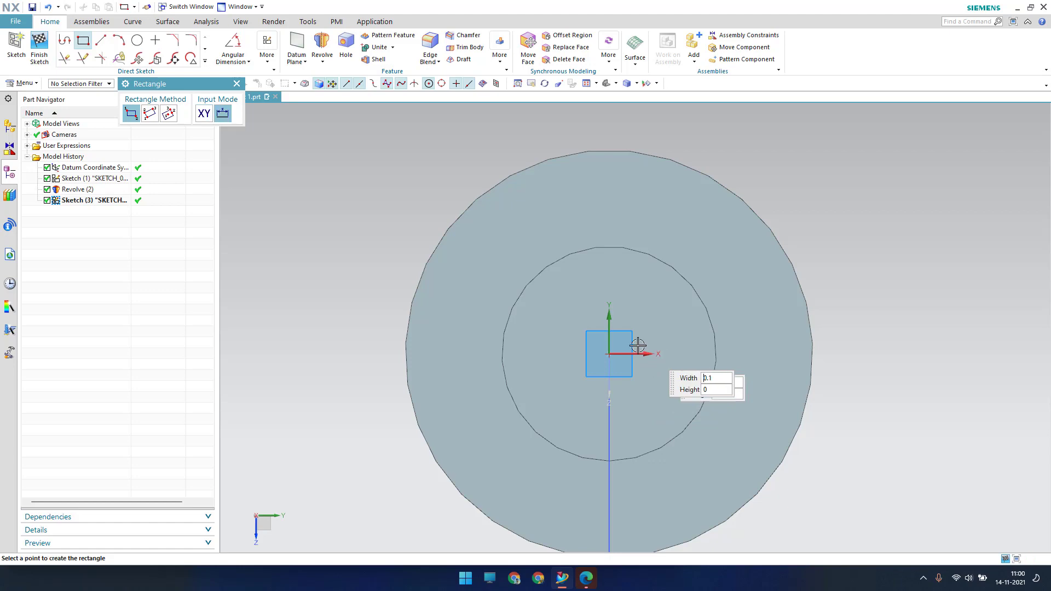
left_click(550, 194)
key("Escape")
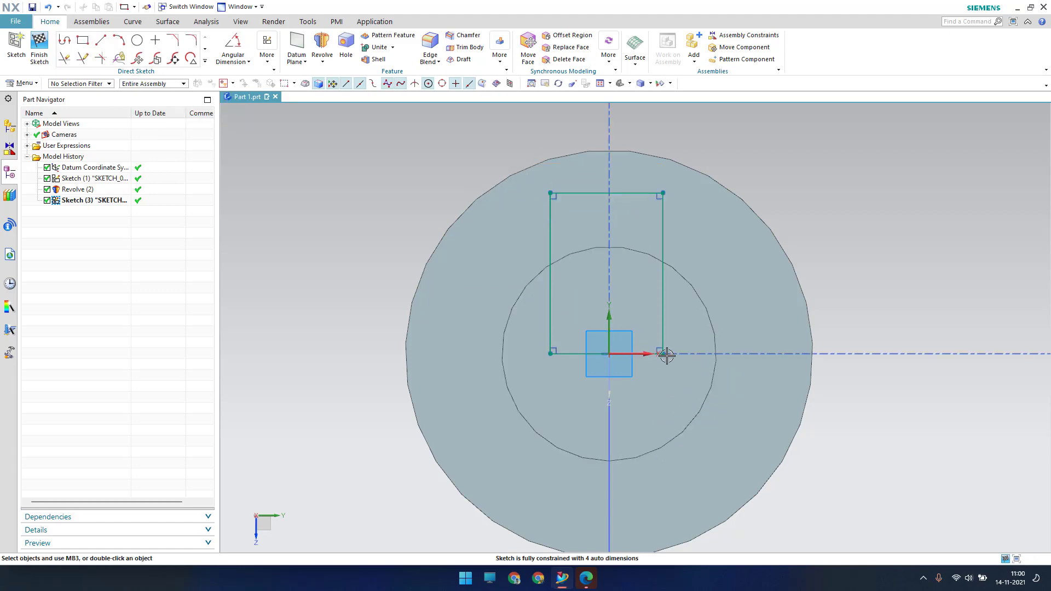
left_click_drag(663, 353, 667, 320)
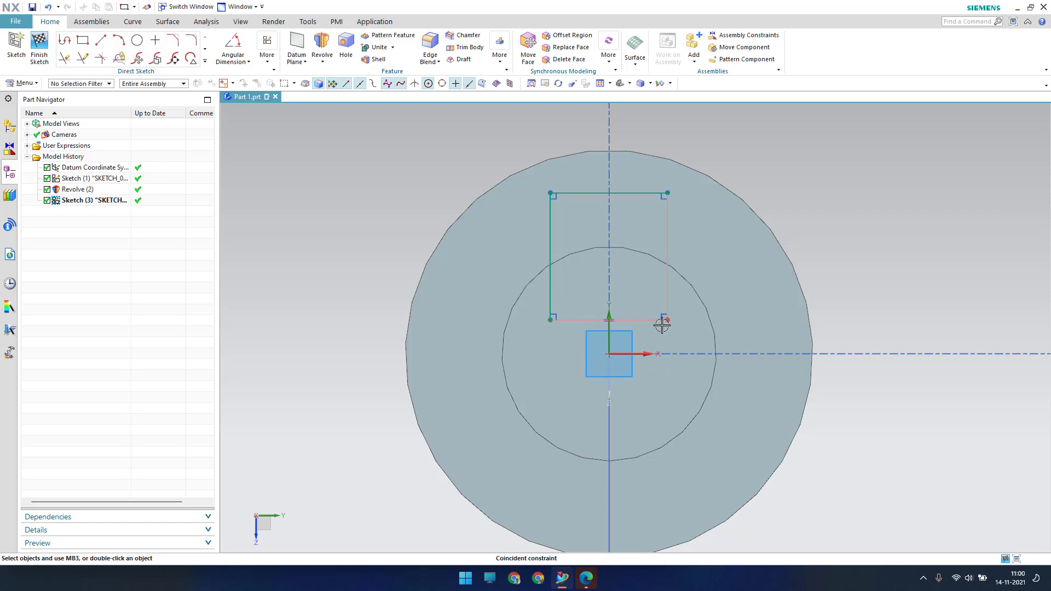
key("c")
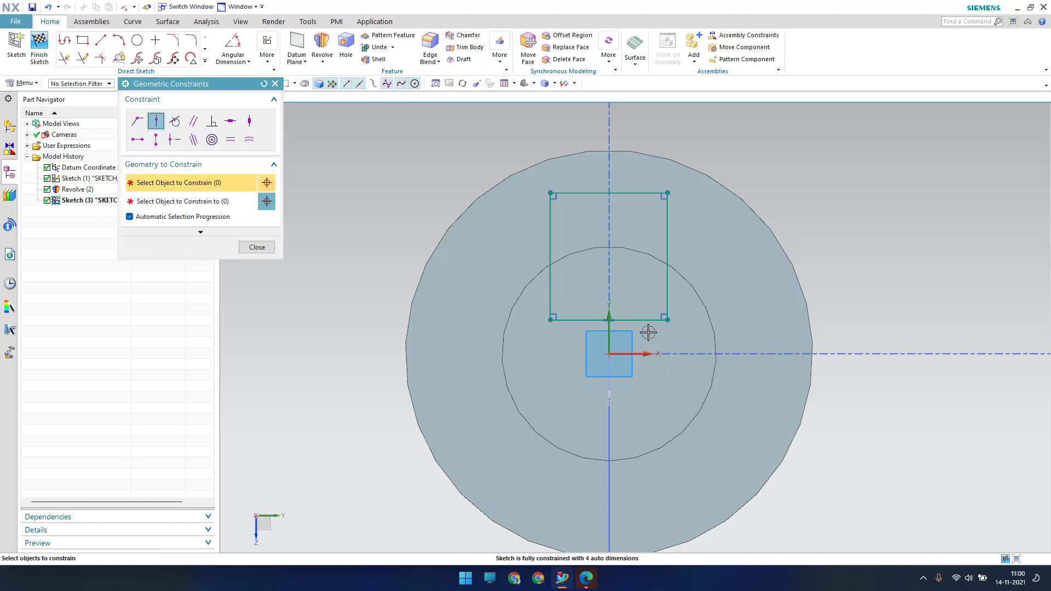
left_click(666, 320)
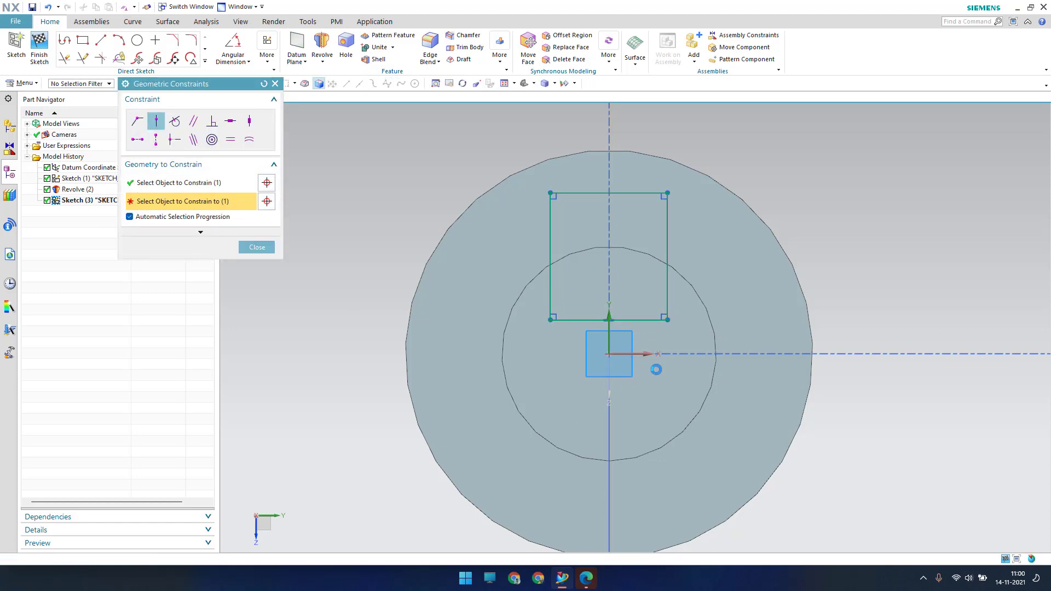
left_click(654, 354)
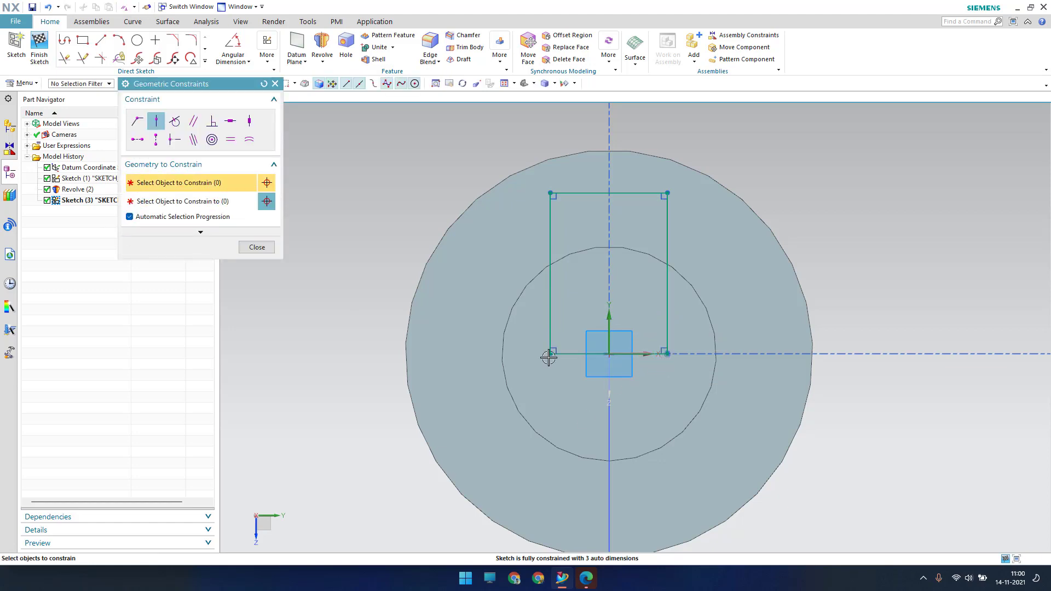
left_click(257, 247)
left_click(268, 59)
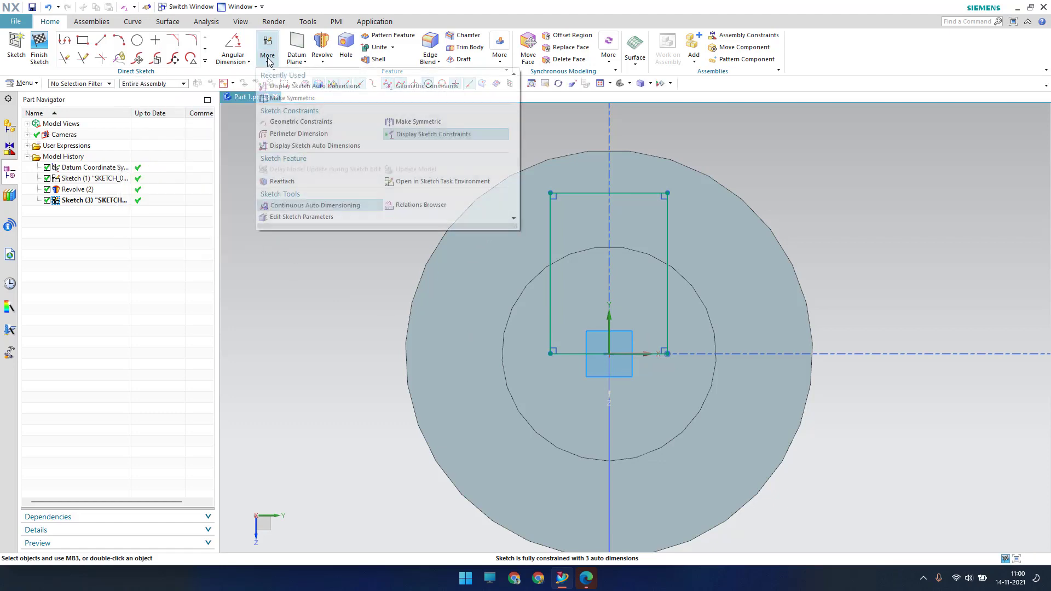
left_click(267, 58)
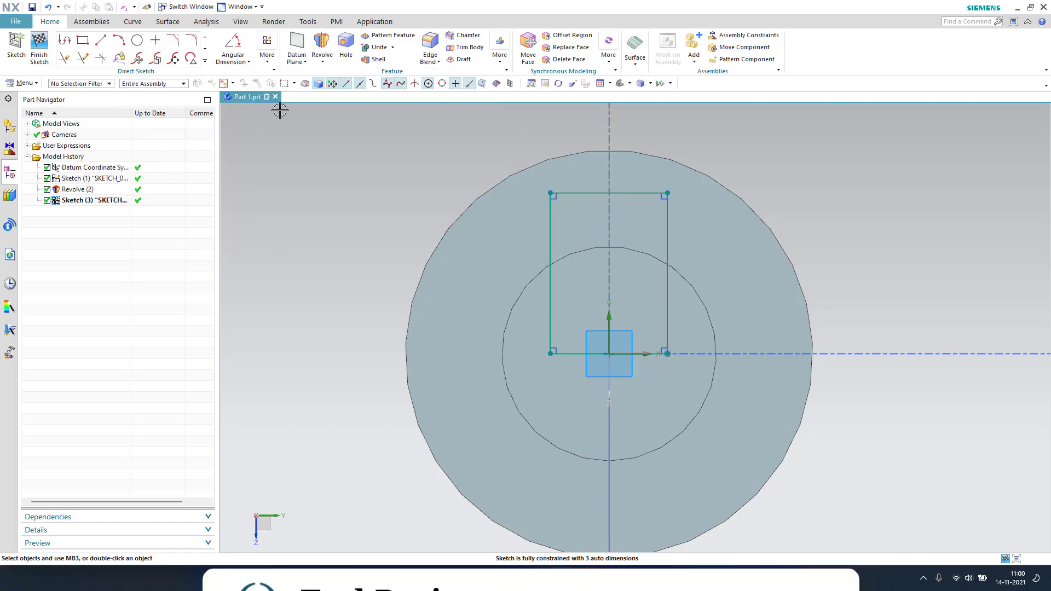
Dimension the rectangle's top edge to 0.75 wide and its right edge's offset from the axis
key("d")
left_click(636, 193)
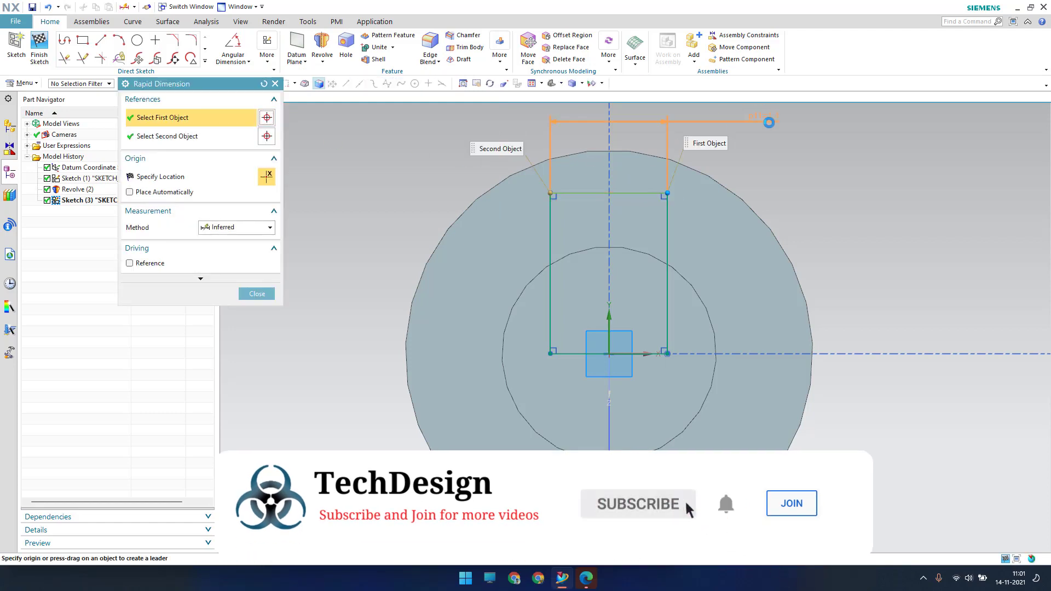
left_click(785, 189)
type("0.")
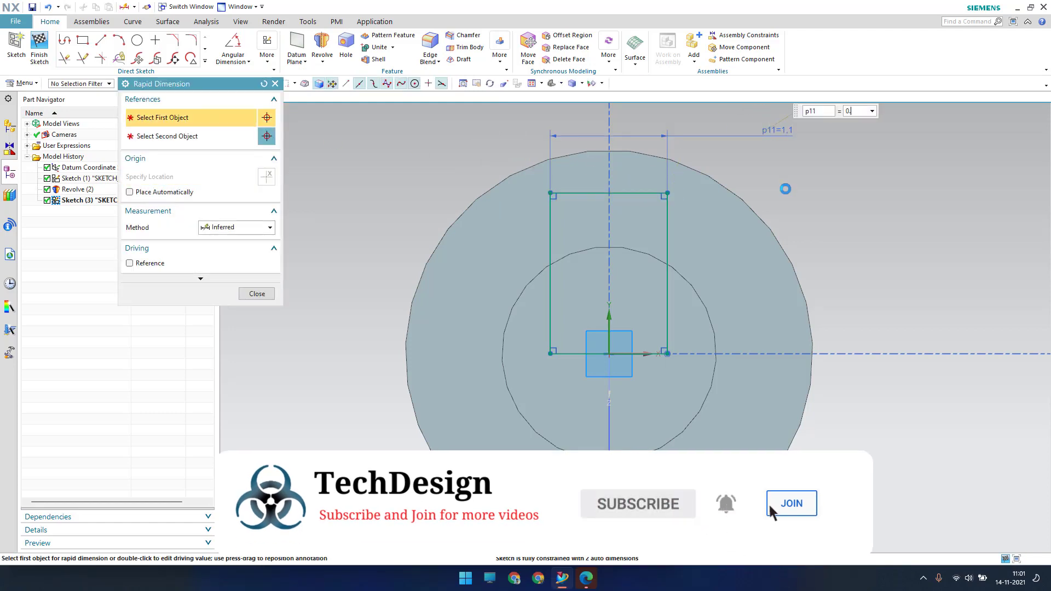
type("75")
key("Return")
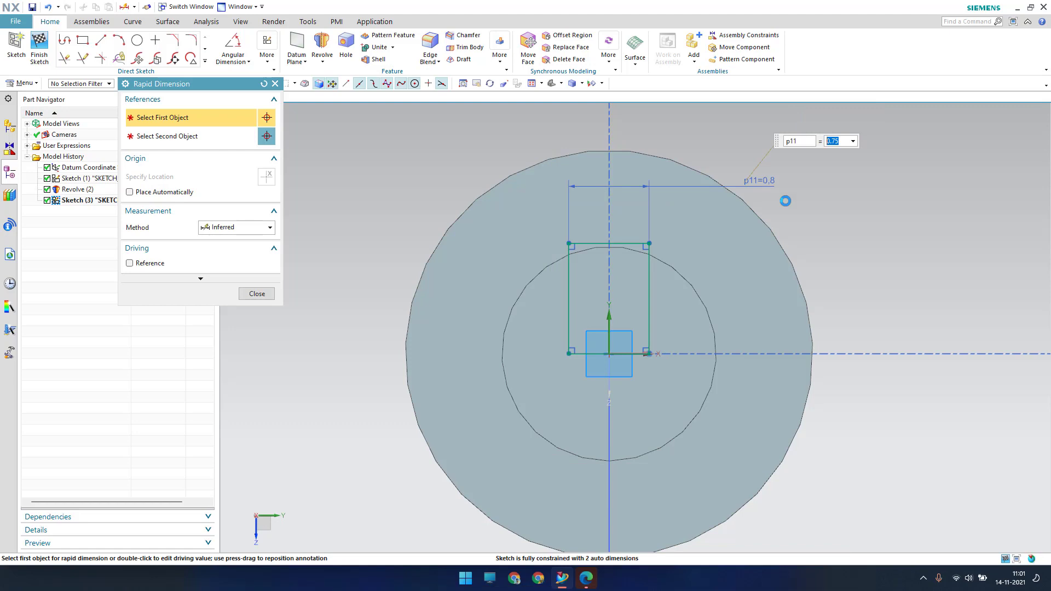
key("Escape")
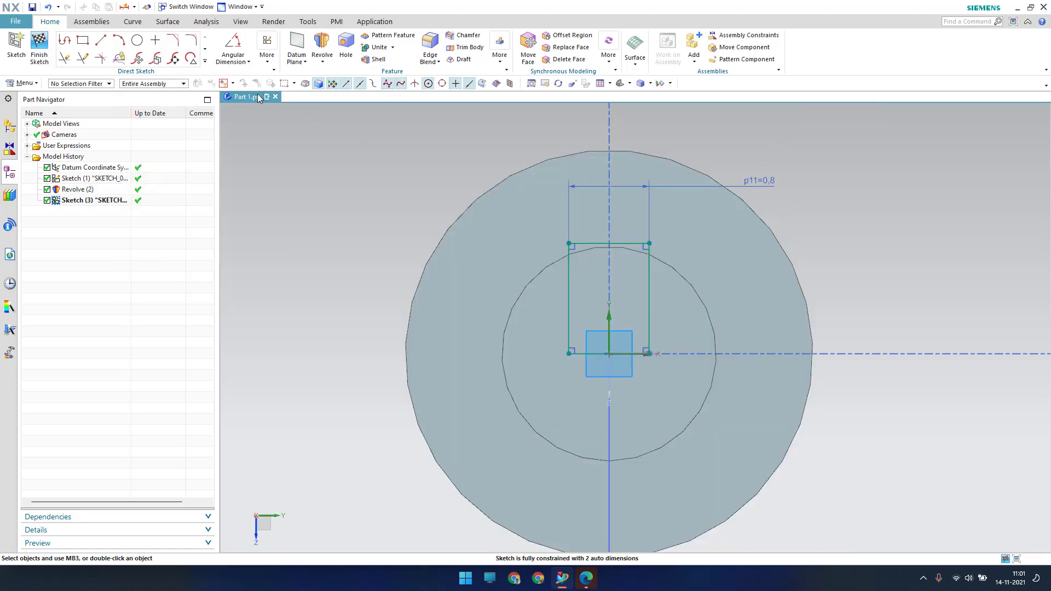
key("d")
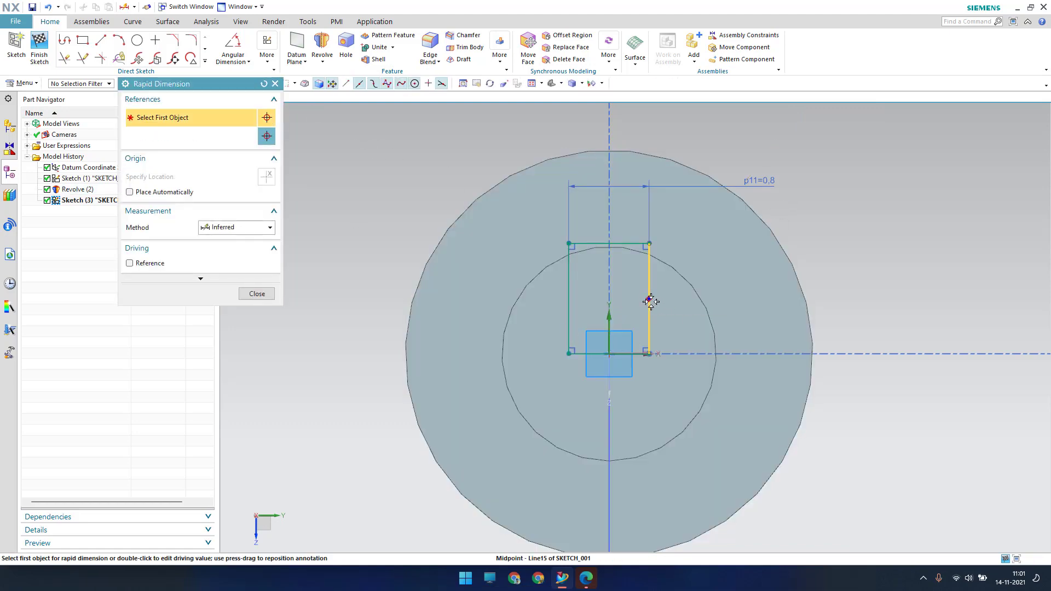
left_click(649, 300)
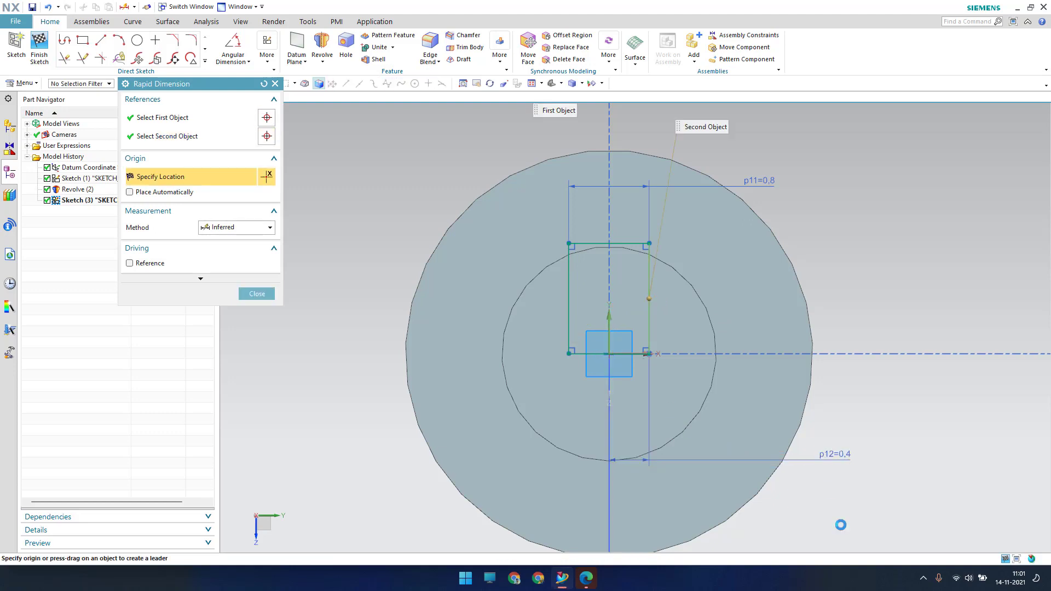
left_click(835, 458)
type("0.75/2")
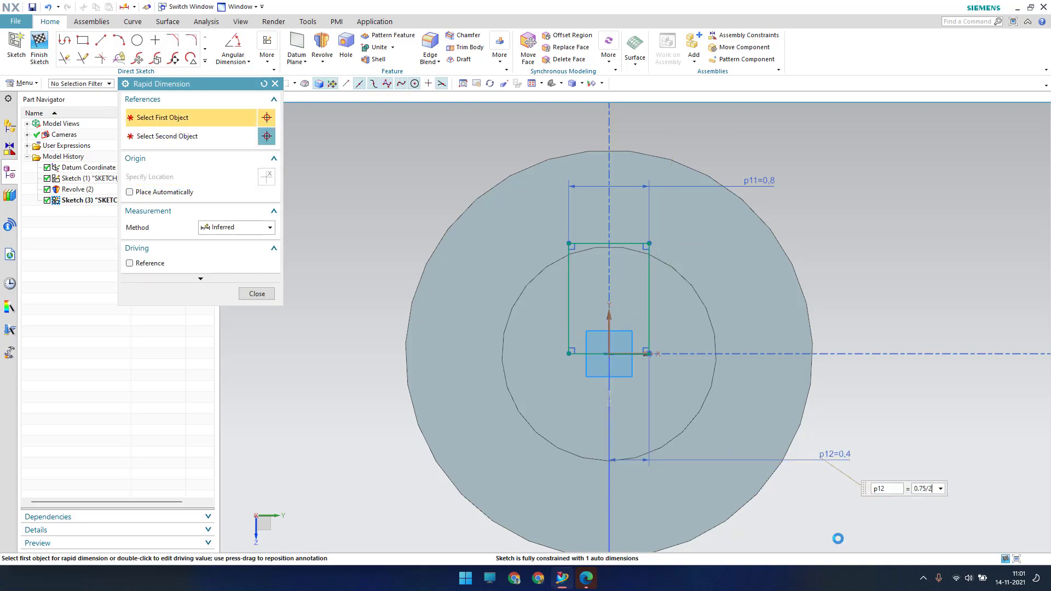
key("Return")
key("Escape")
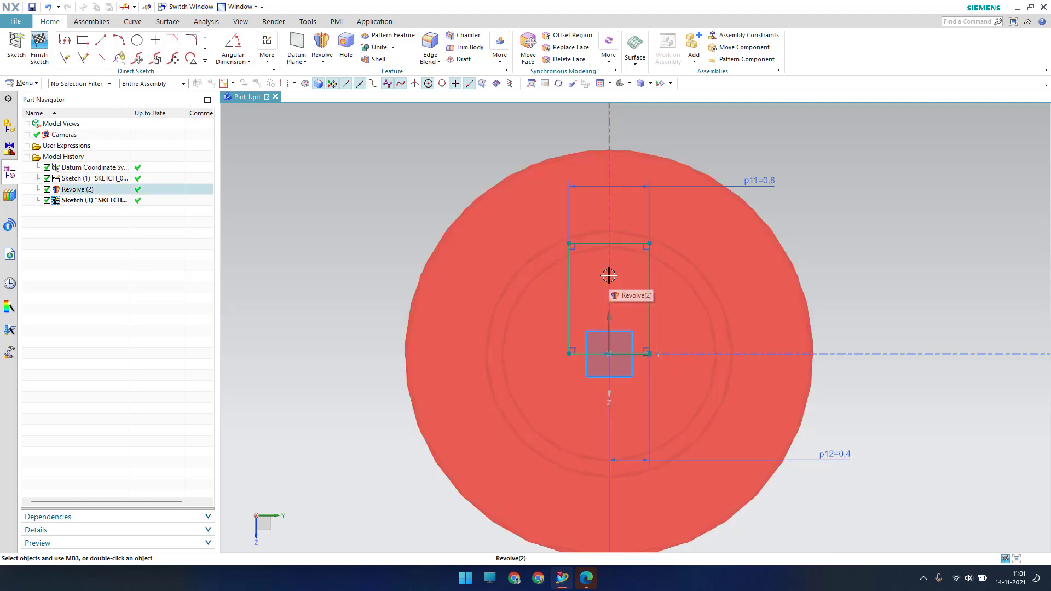
Dimension the rectangle's right edge height to 1.45
key("d")
left_click(649, 273)
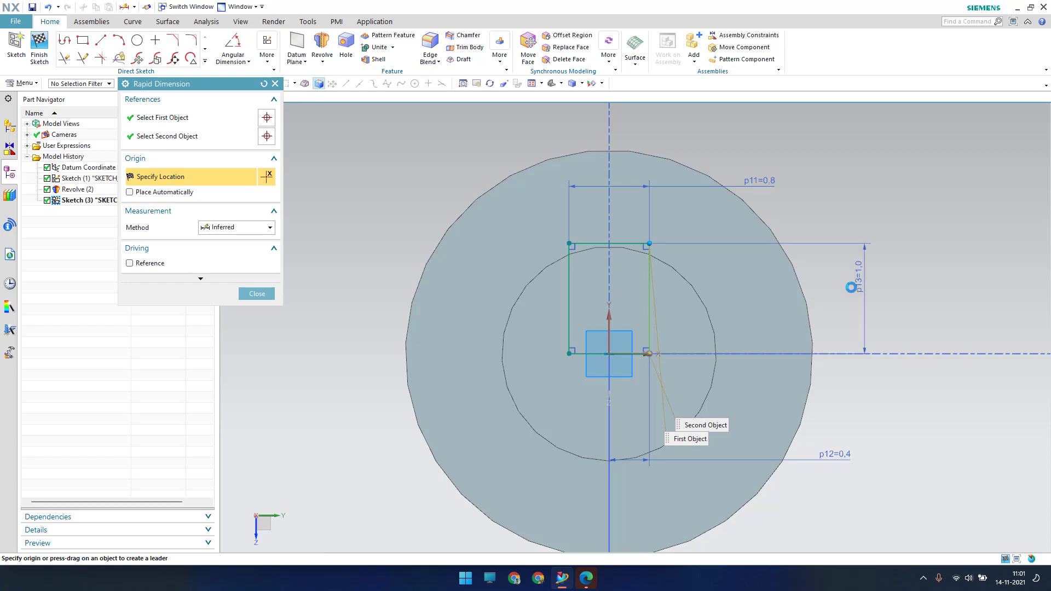
left_click(852, 285)
type("1.45")
key("Return")
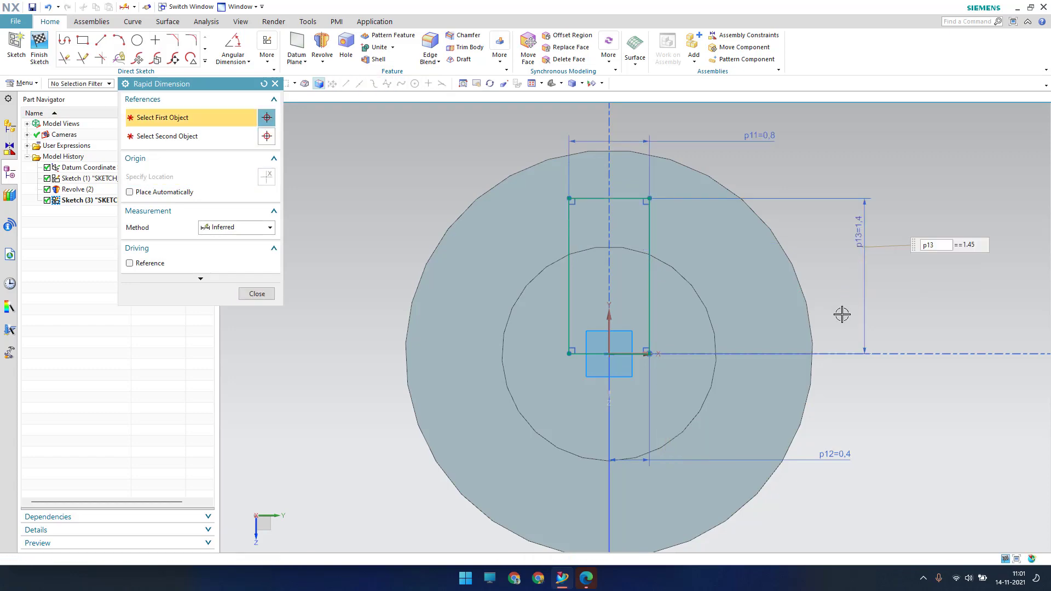
key("Escape")
scroll(574, 187, "up", 4)
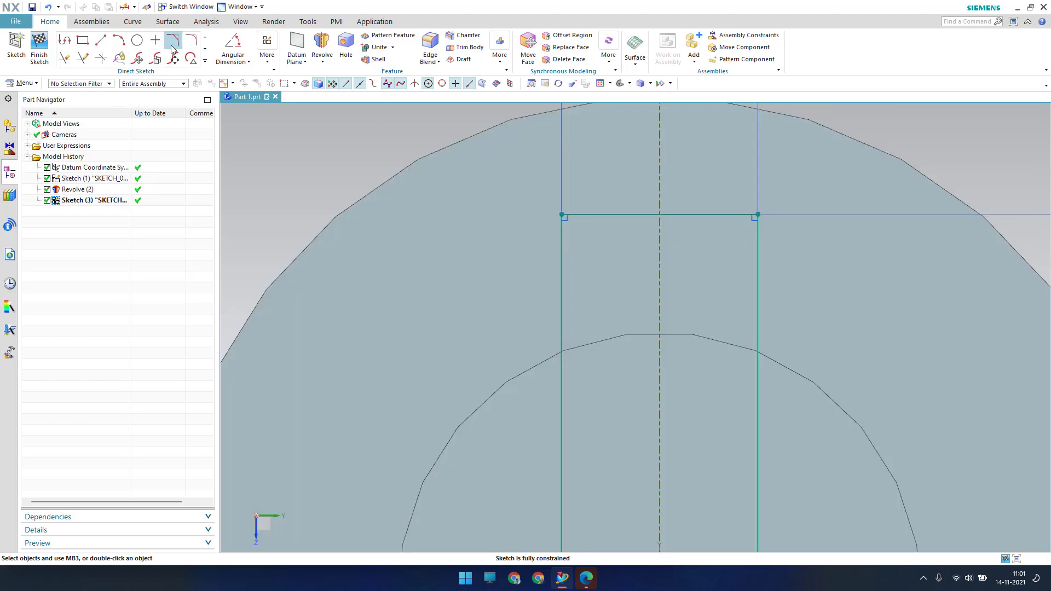
Draw a 0.75-diameter circle centred on the midpoint of the rectangle's top edge
left_click(140, 48)
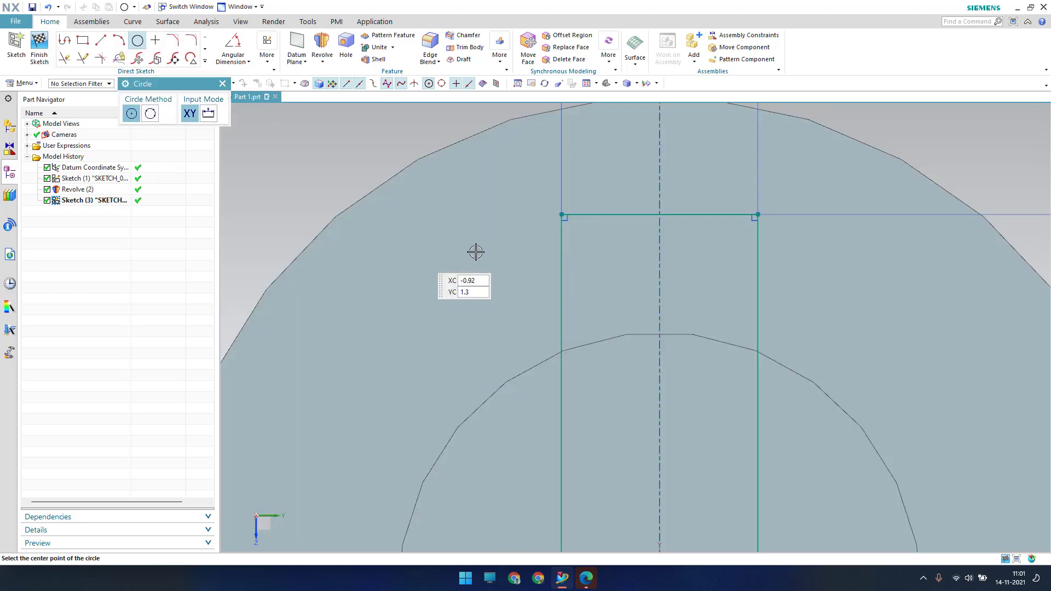
left_click(659, 213)
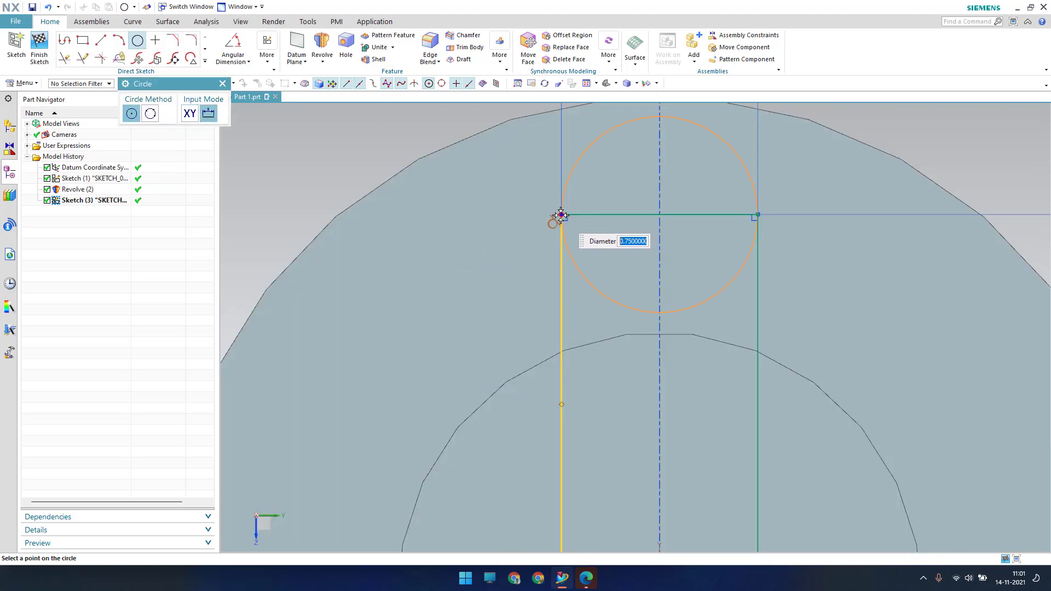
left_click(561, 214)
key("Escape")
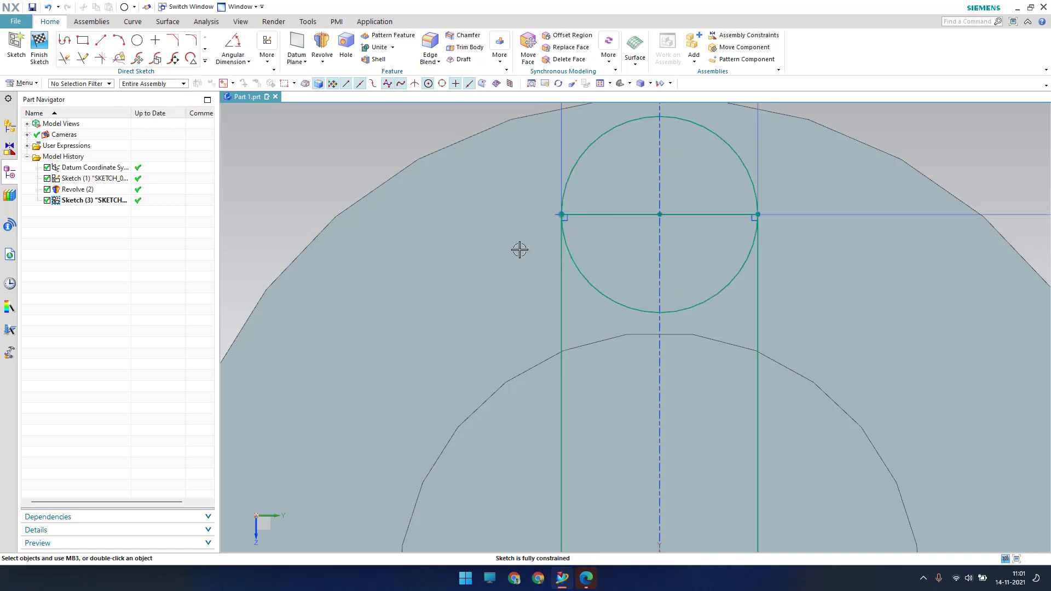
scroll(554, 198, "down", 4)
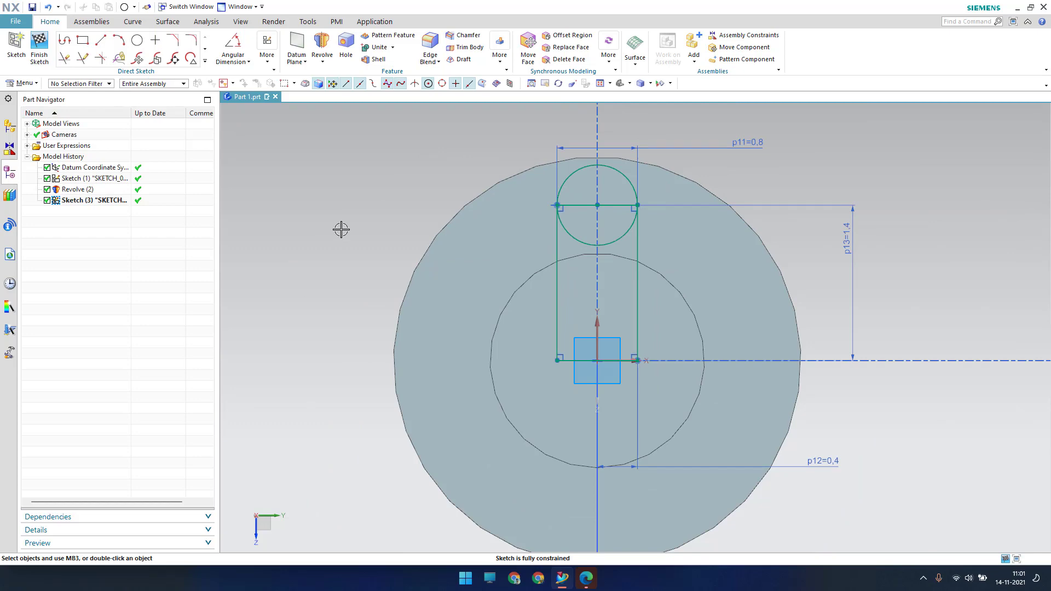
scroll(597, 241, "up", 3)
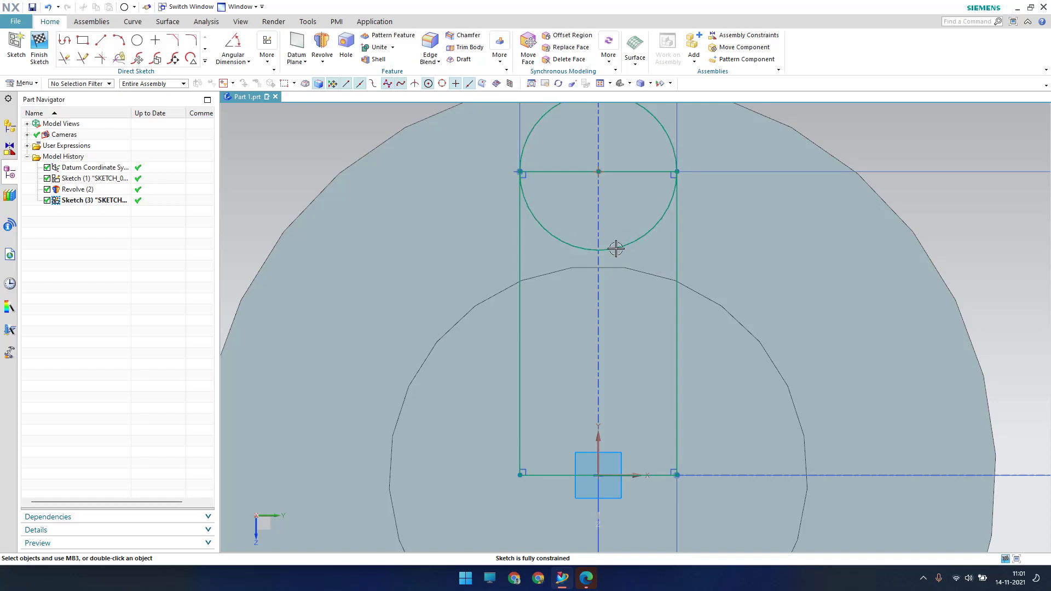
Finish Sketch (3) and orbit to see the rectangle-and-circle profile on the shaft end
left_click(40, 52)
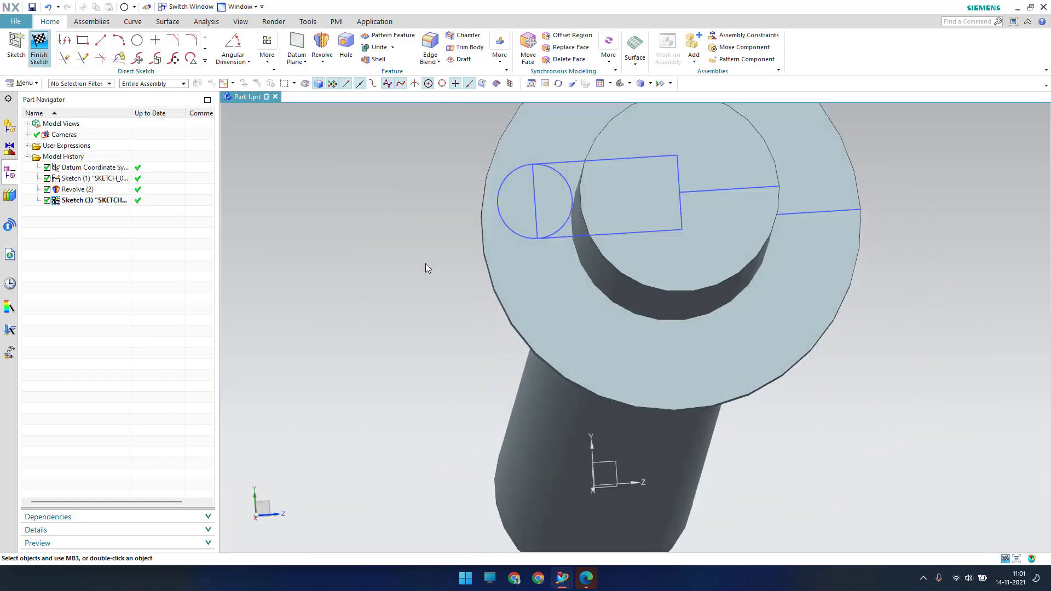
middle_click_drag(492, 254, 665, 276)
scroll(672, 287, "up", 4)
scroll(671, 286, "down", 3)
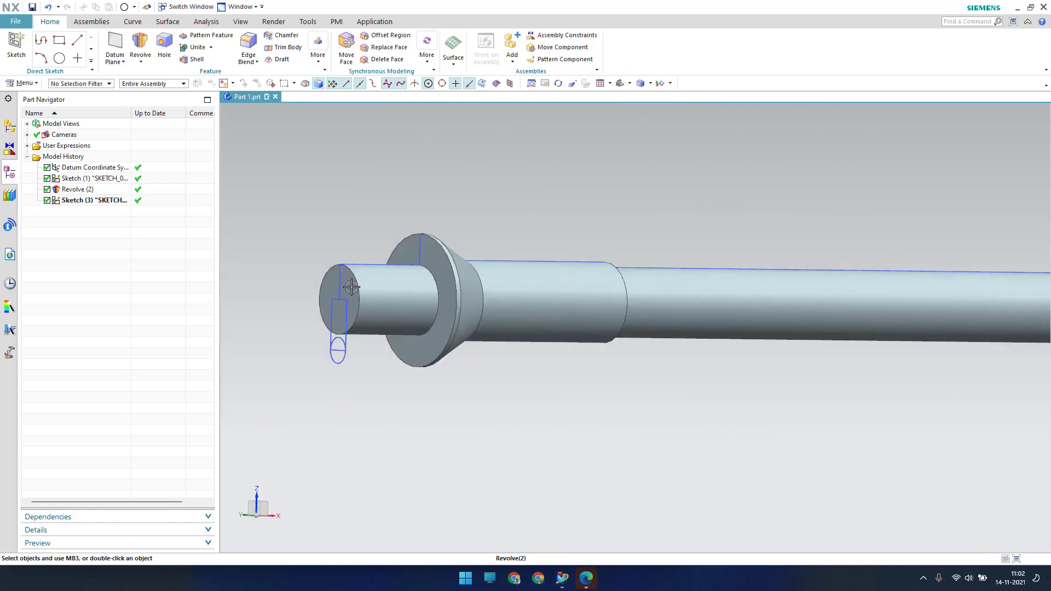
middle_click_drag(352, 287, 329, 187)
middle_click_drag(363, 153, 185, 141)
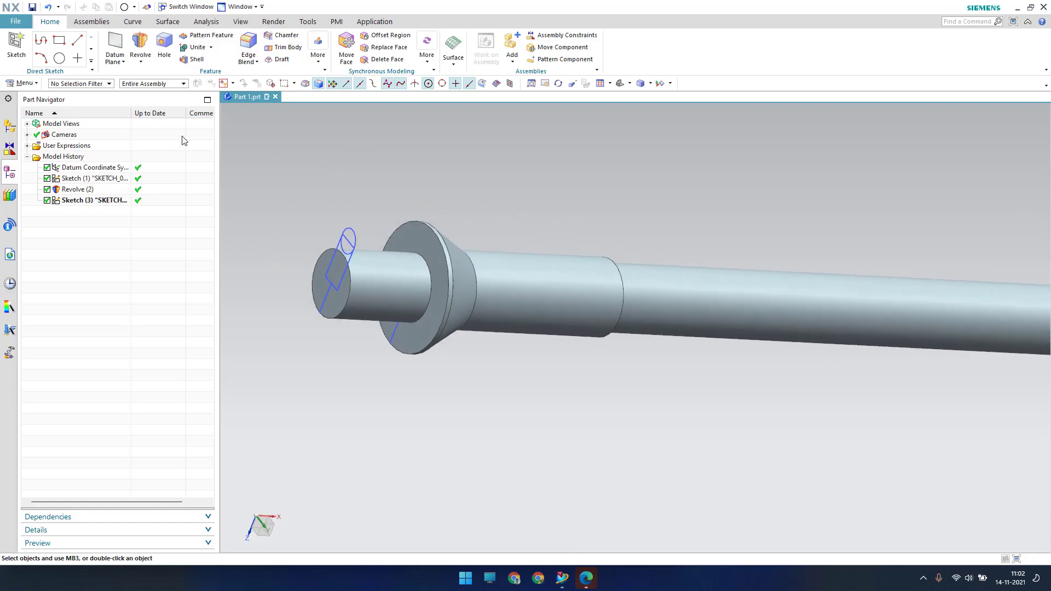
Extrude with Single Curve and Stop at Intersection, selecting the four slot curves
left_click(141, 62)
left_click(156, 77)
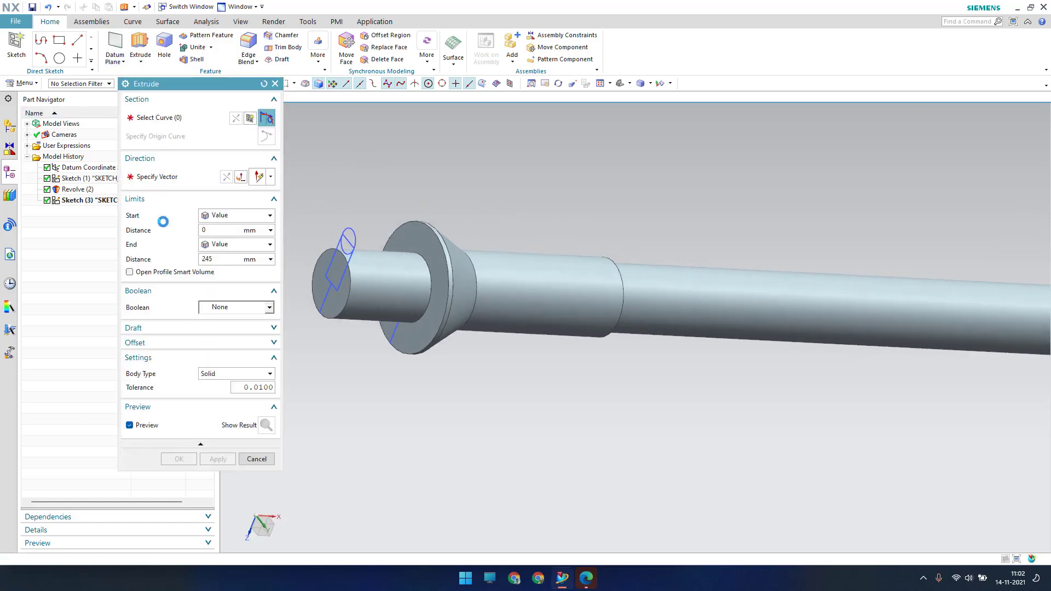
left_click(360, 84)
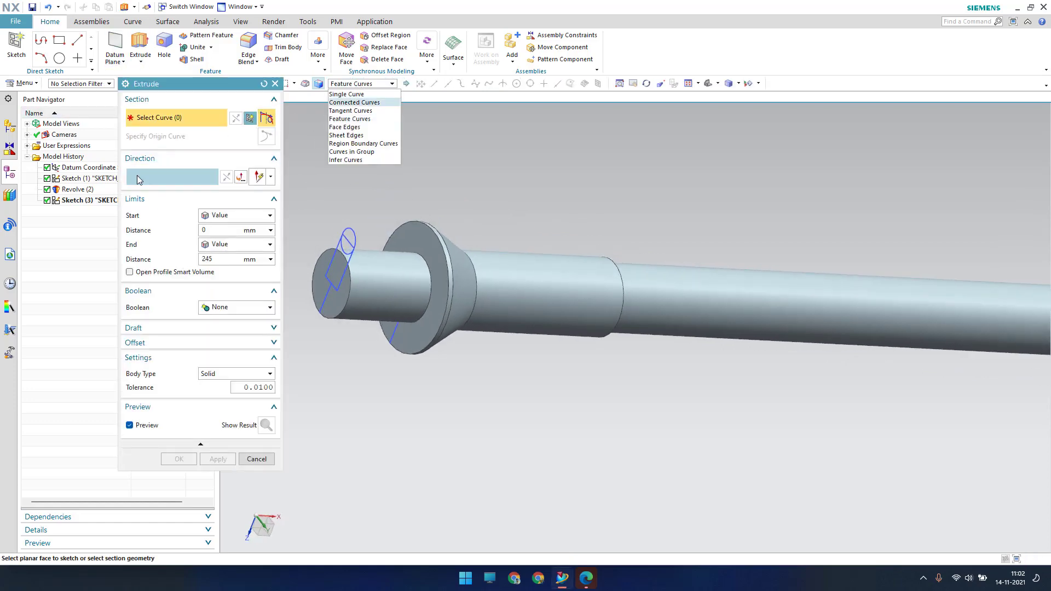
left_click(364, 94)
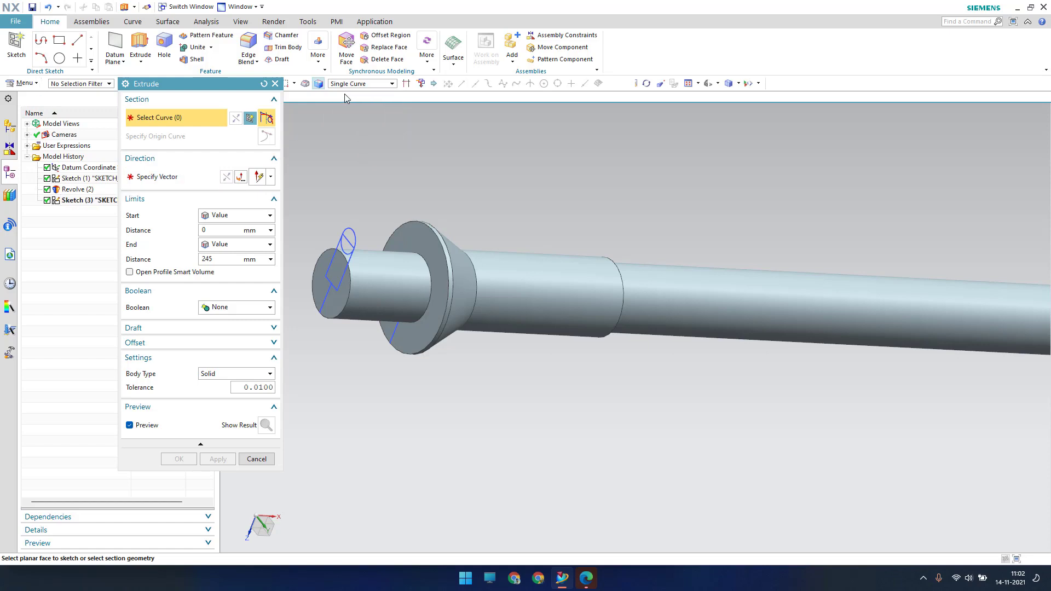
left_click(406, 85)
scroll(339, 283, "up", 5)
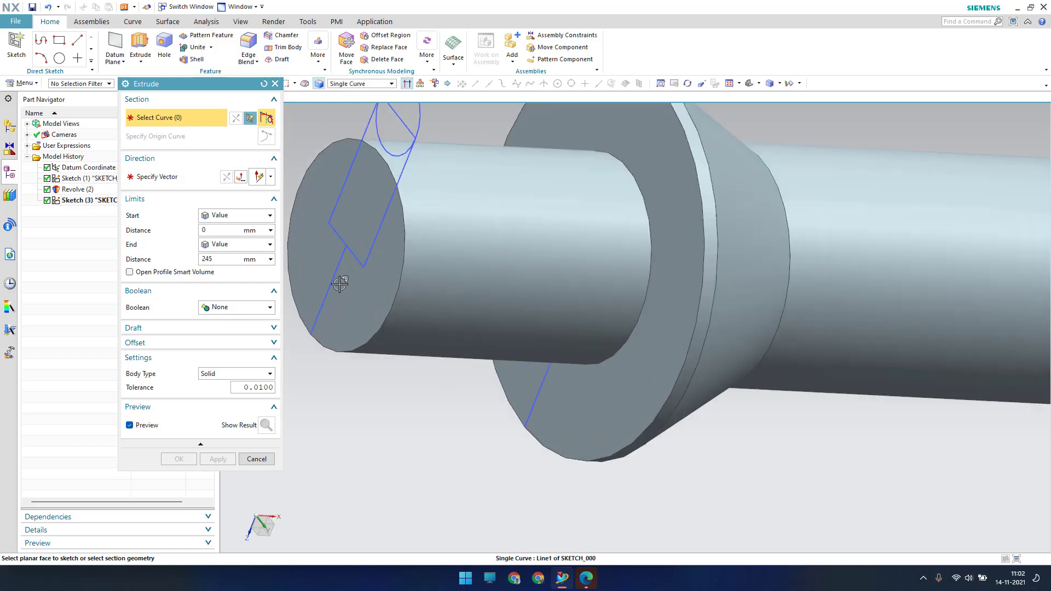
left_click(385, 226)
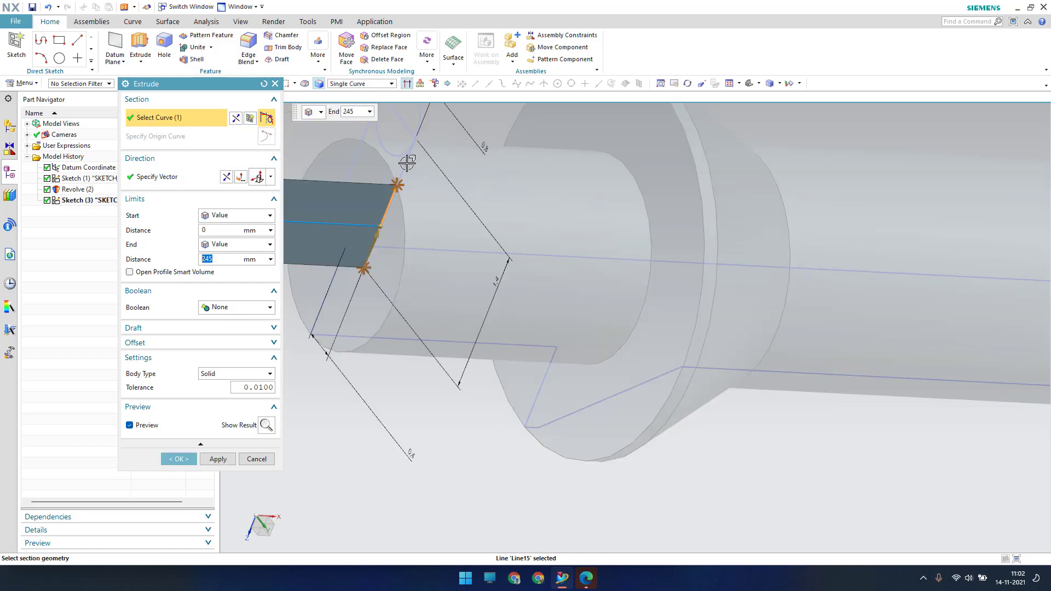
left_click(414, 132)
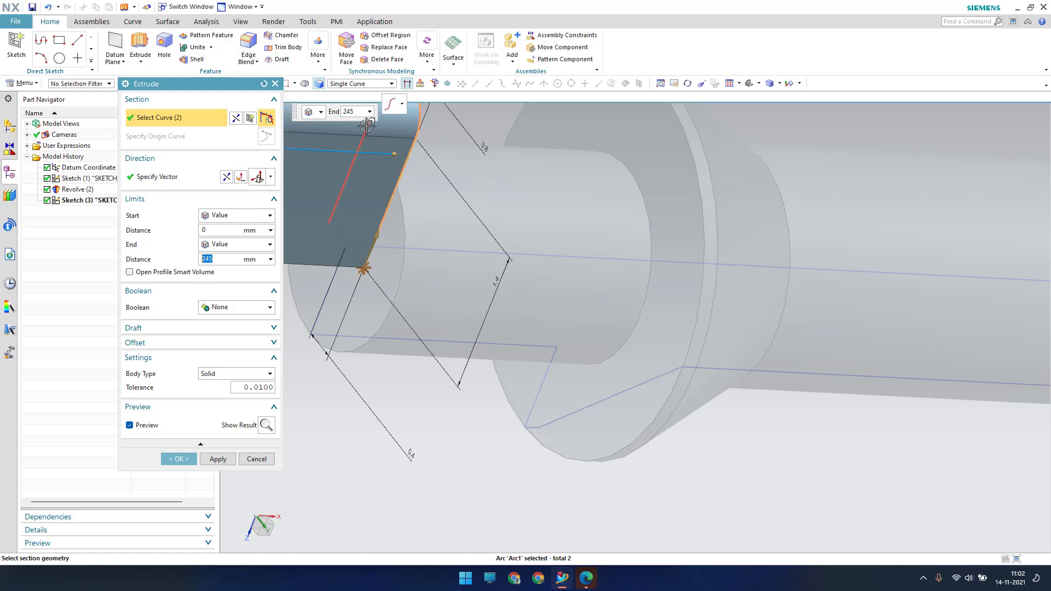
scroll(367, 125, "down", 1)
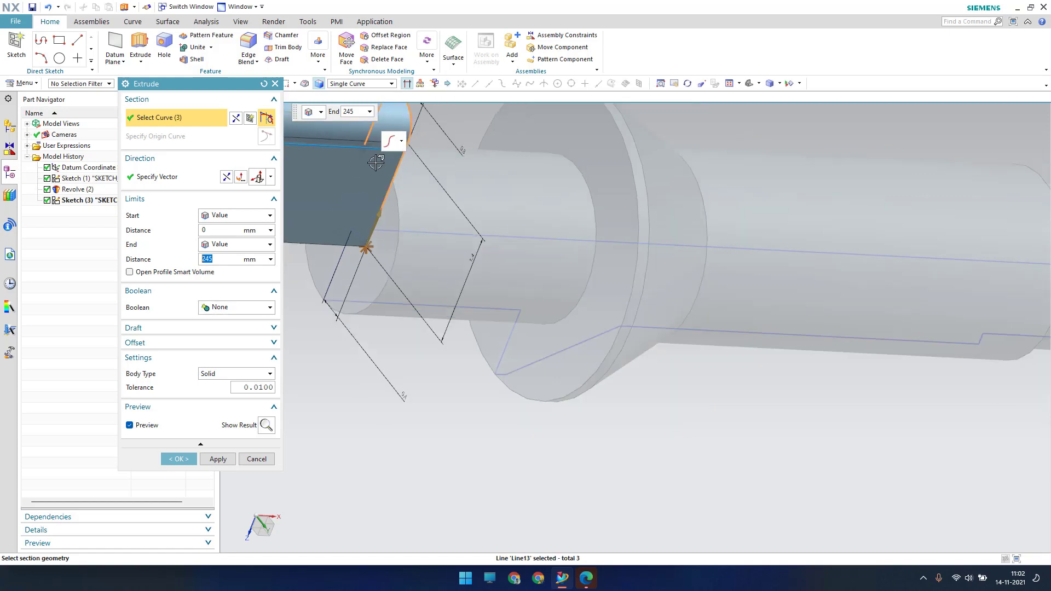
left_click(344, 219)
scroll(438, 238, "up", 2)
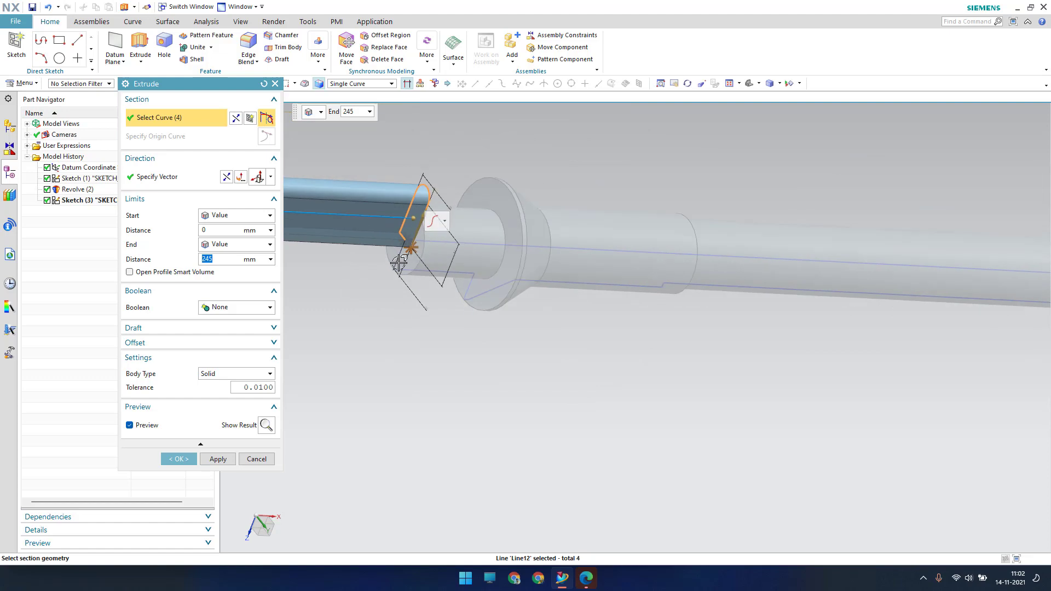
left_click(415, 227)
scroll(415, 228, "down", 4)
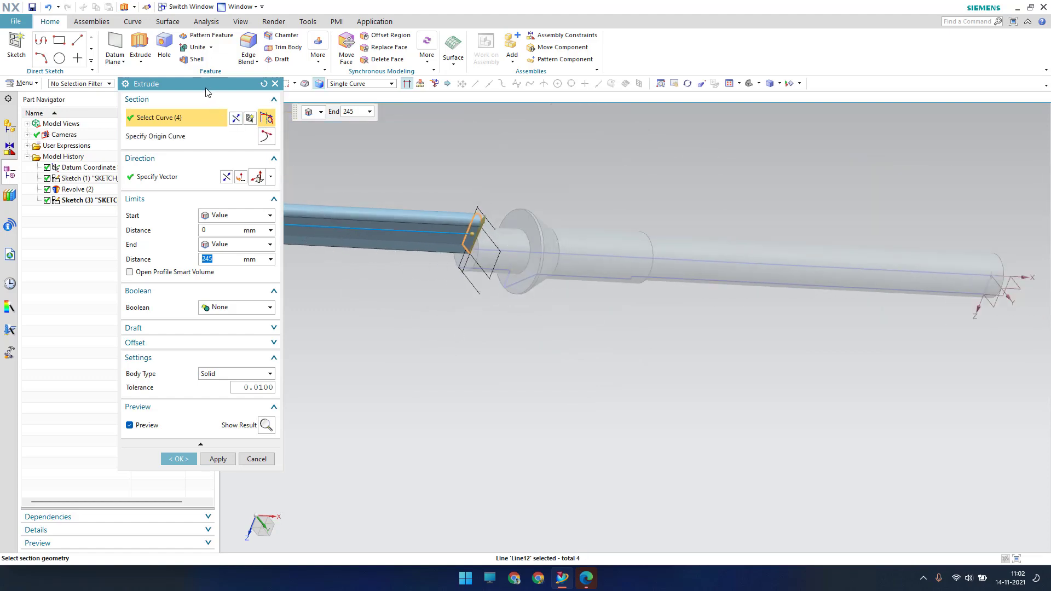
left_click_drag(207, 92, 131, 107)
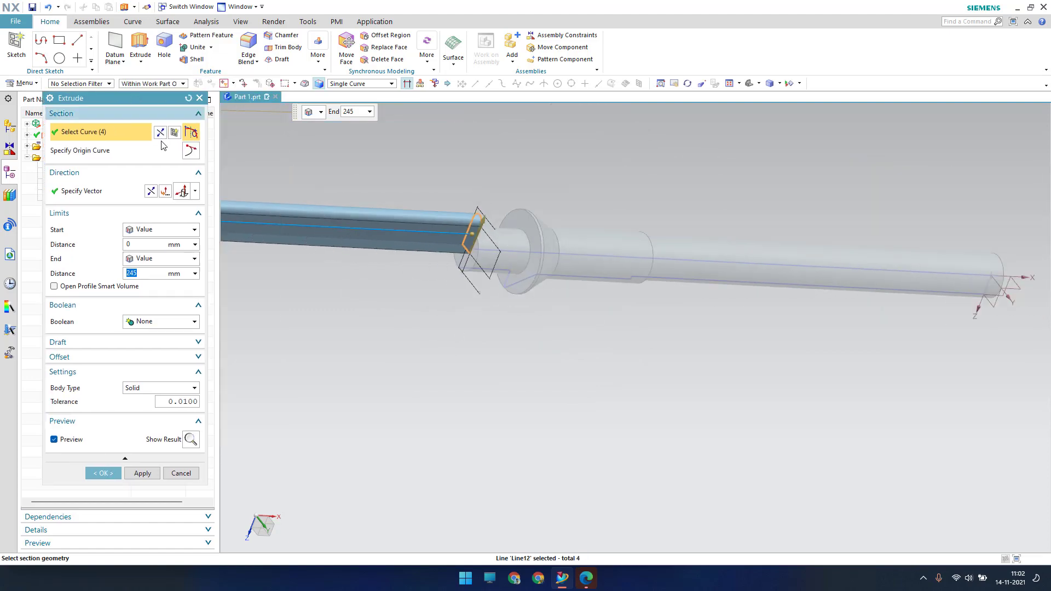
Reverse the extrusion direction and end it Until Extended at the flange face
left_click(155, 193)
left_click(161, 258)
left_click(159, 293)
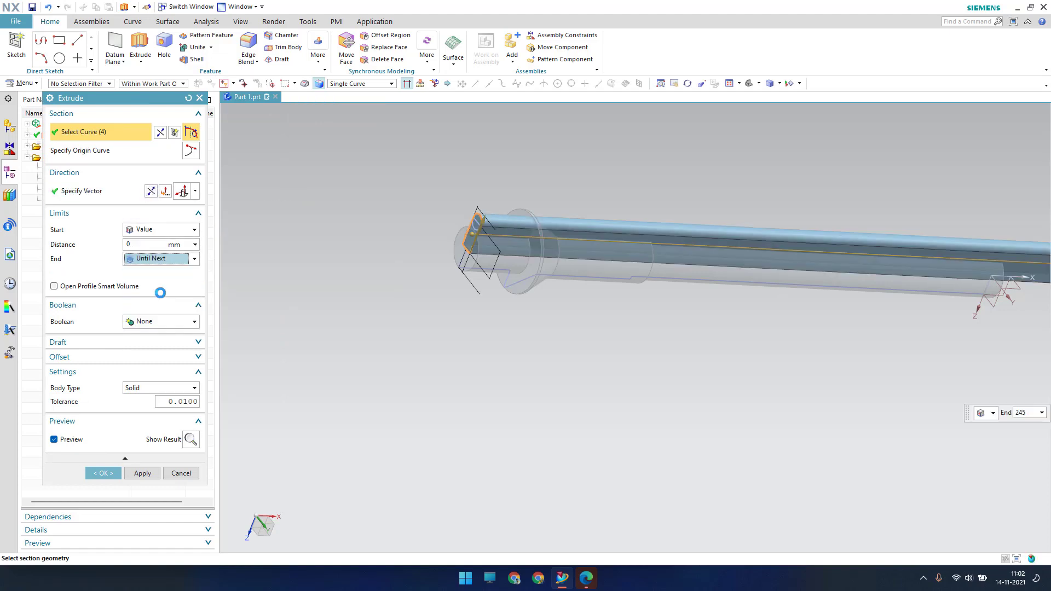
left_click(183, 259)
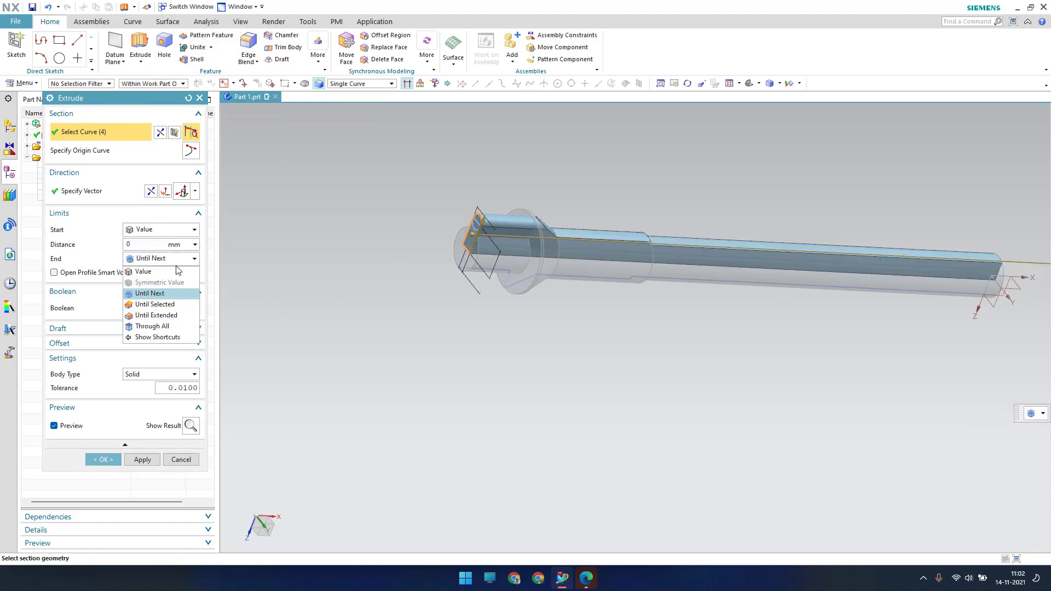
left_click(159, 305)
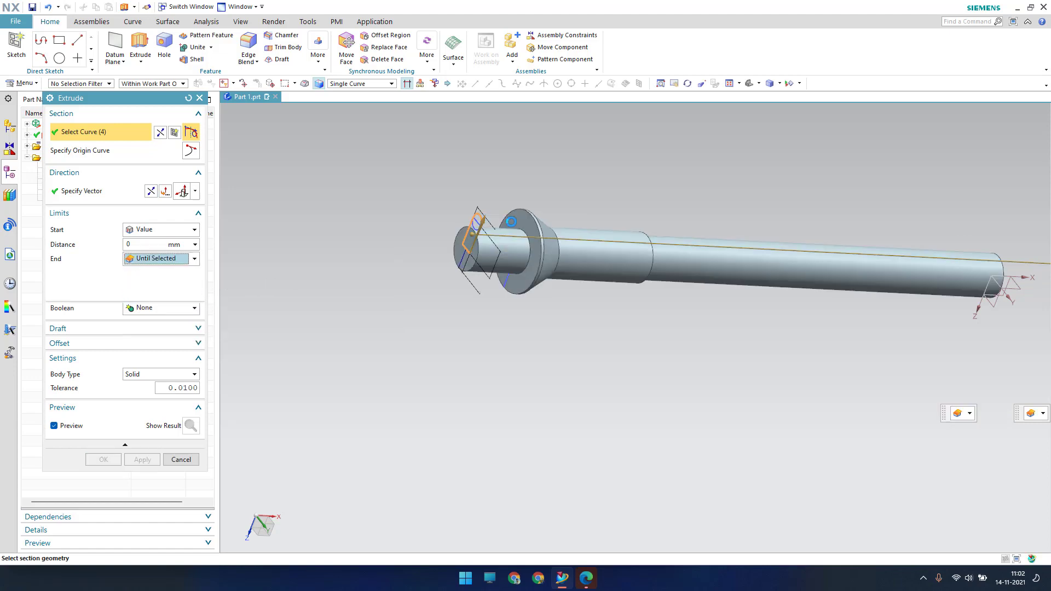
scroll(505, 230, "up", 4)
left_click(185, 260)
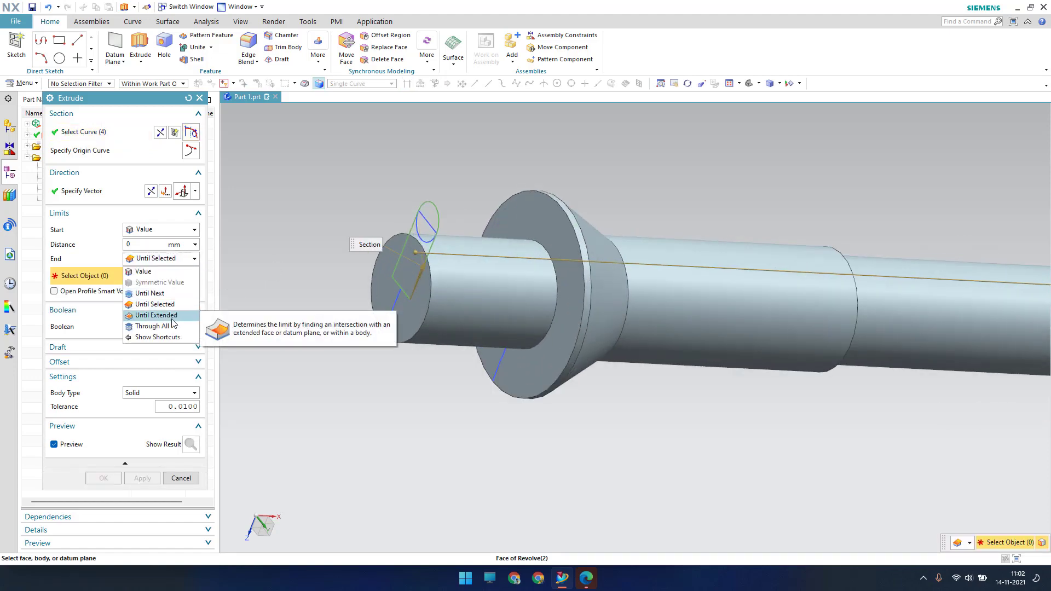
left_click(164, 315)
scroll(557, 212, "up", 4)
left_click(558, 212)
scroll(563, 208, "down", 3)
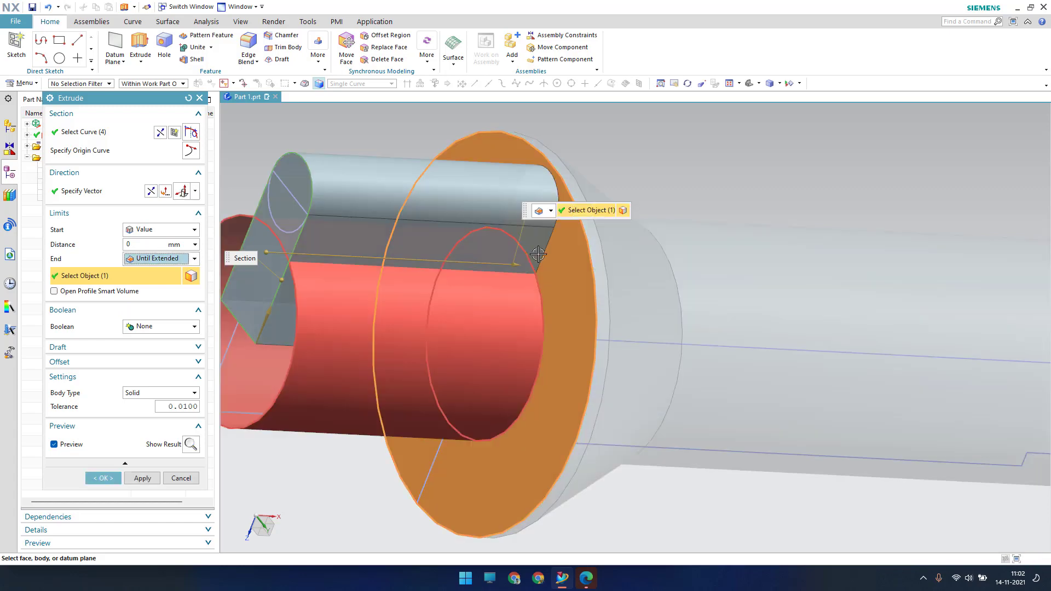
scroll(589, 261, "up", 5)
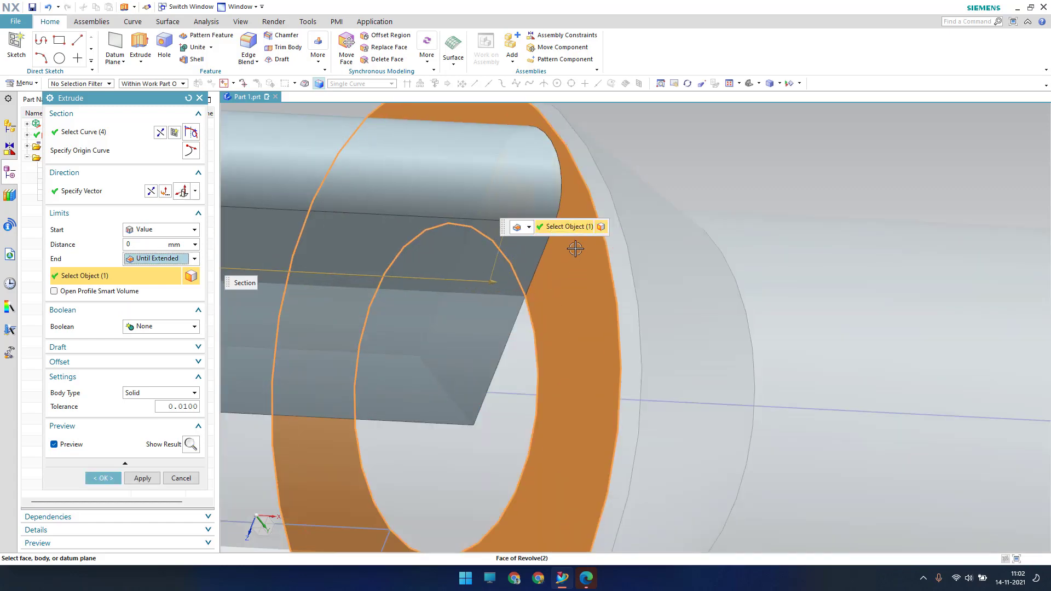
scroll(580, 235, "down", 4)
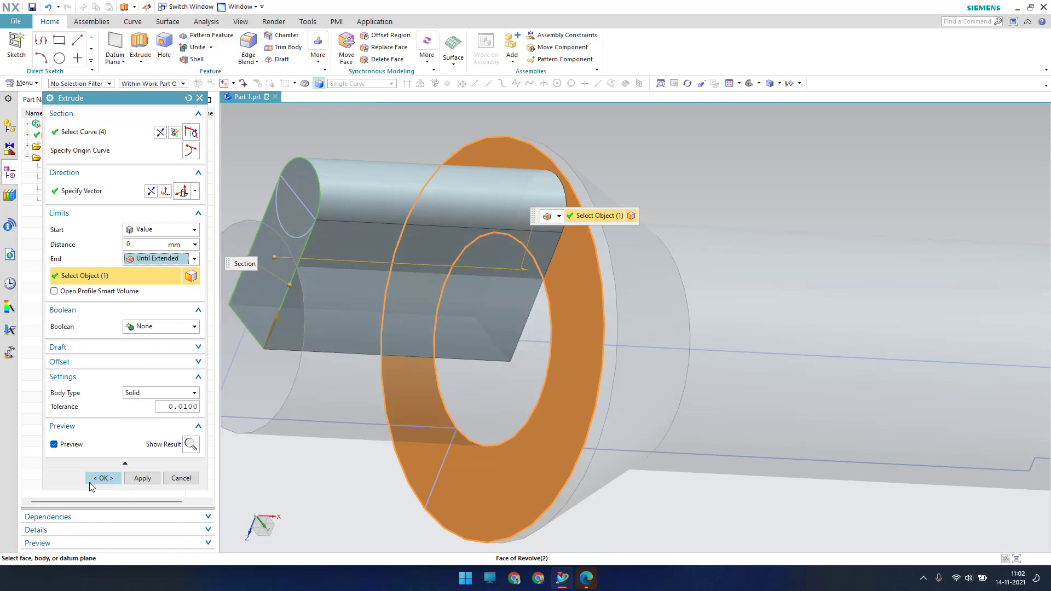
Set Boolean to None and create the extrusion as a separate solid
left_click(159, 327)
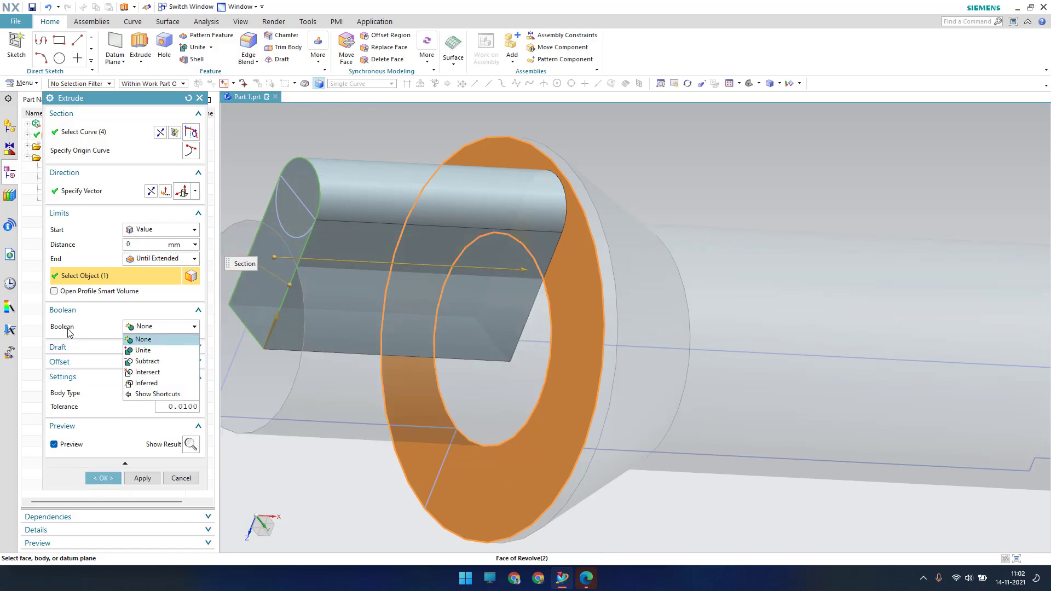
left_click(158, 340)
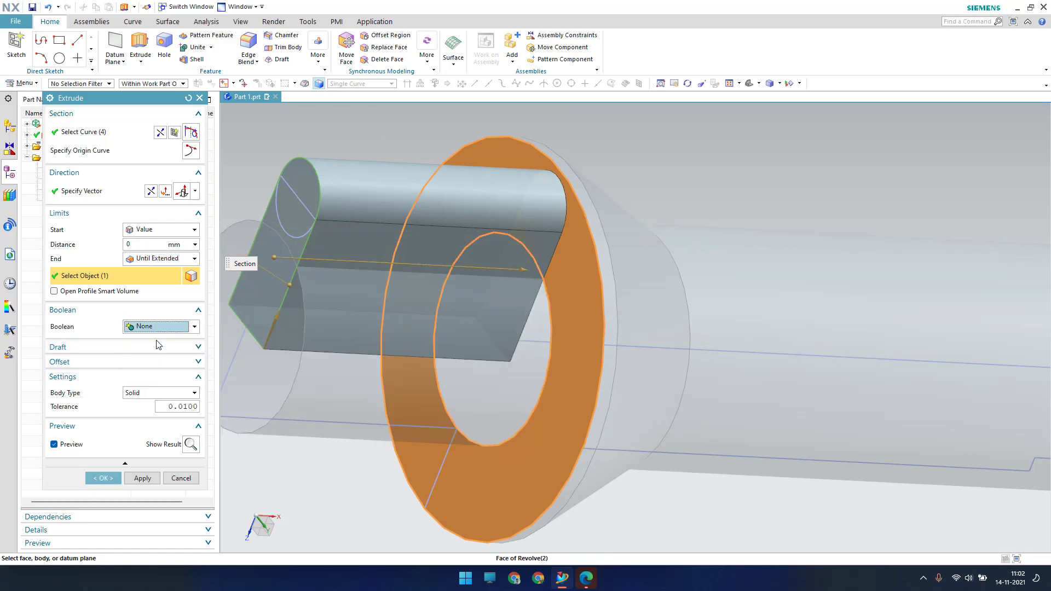
left_click(107, 479)
mouse_move(591, 252)
middle_mouse_down()
mouse_move(571, 245)
mouse_move(515, 307)
middle_mouse_up()
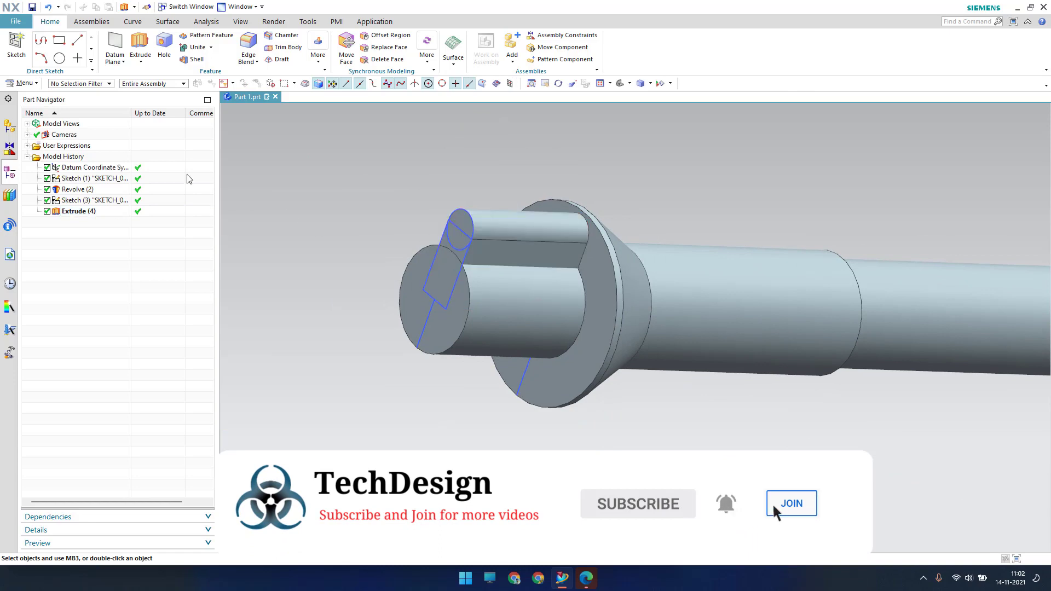
Pattern the extruded slot circularly about the shaft axis: count 3, span 360°
left_click(23, 84)
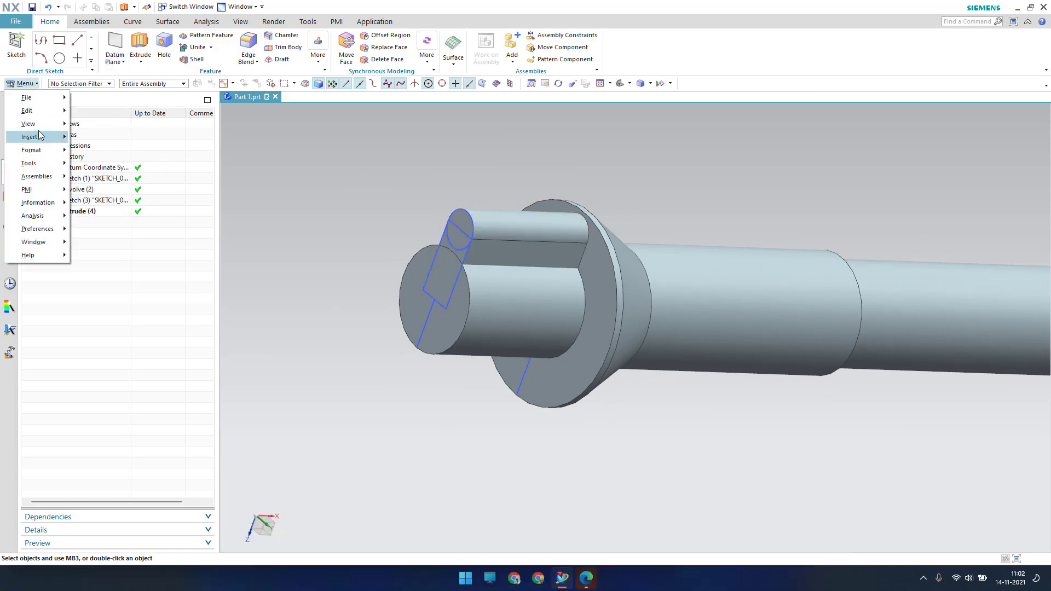
mouse_move(33, 137)
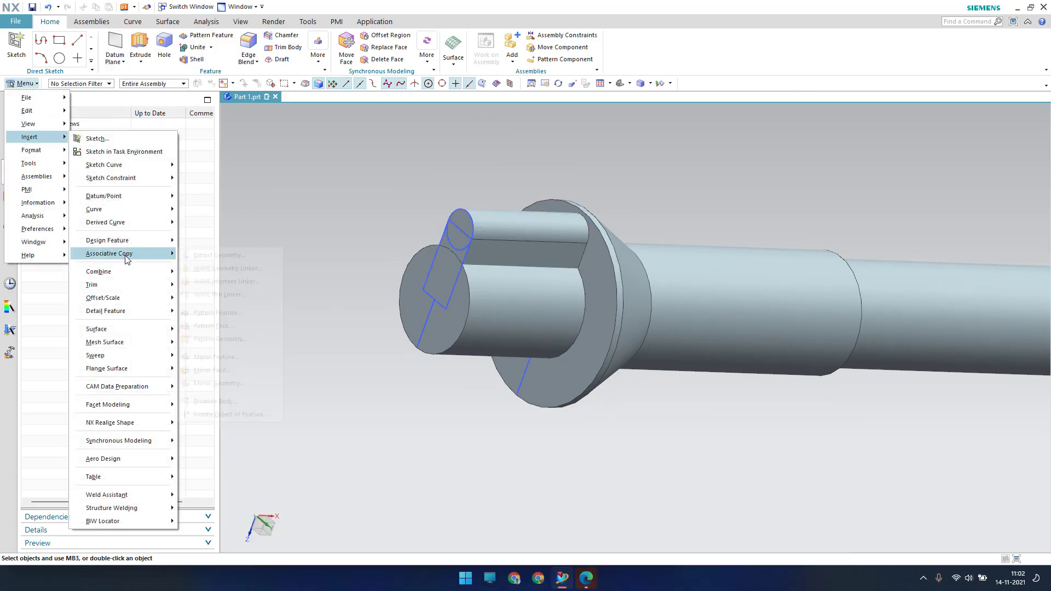
mouse_move(132, 253)
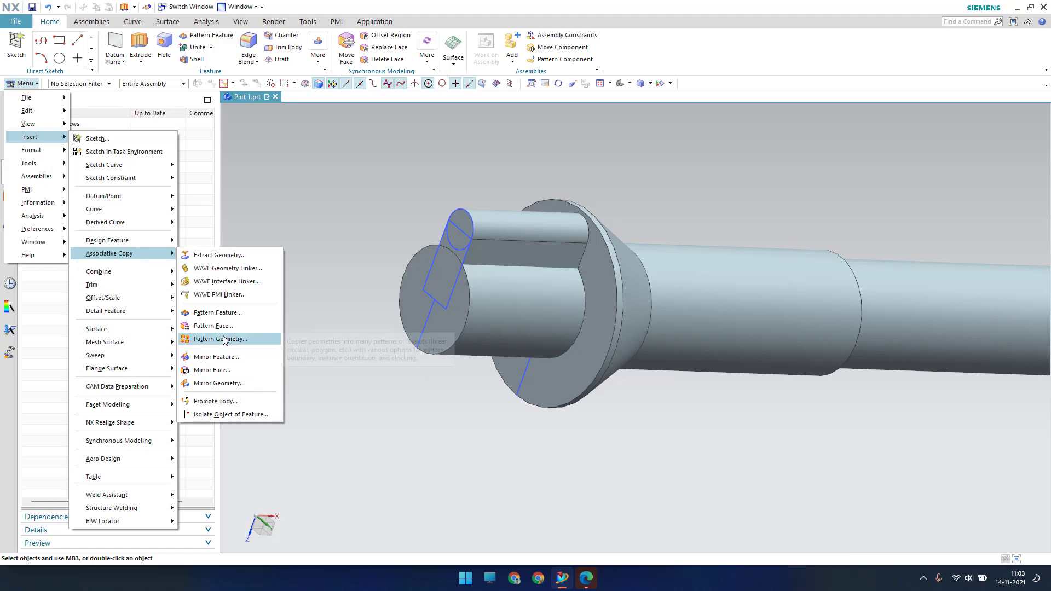
left_click(218, 325)
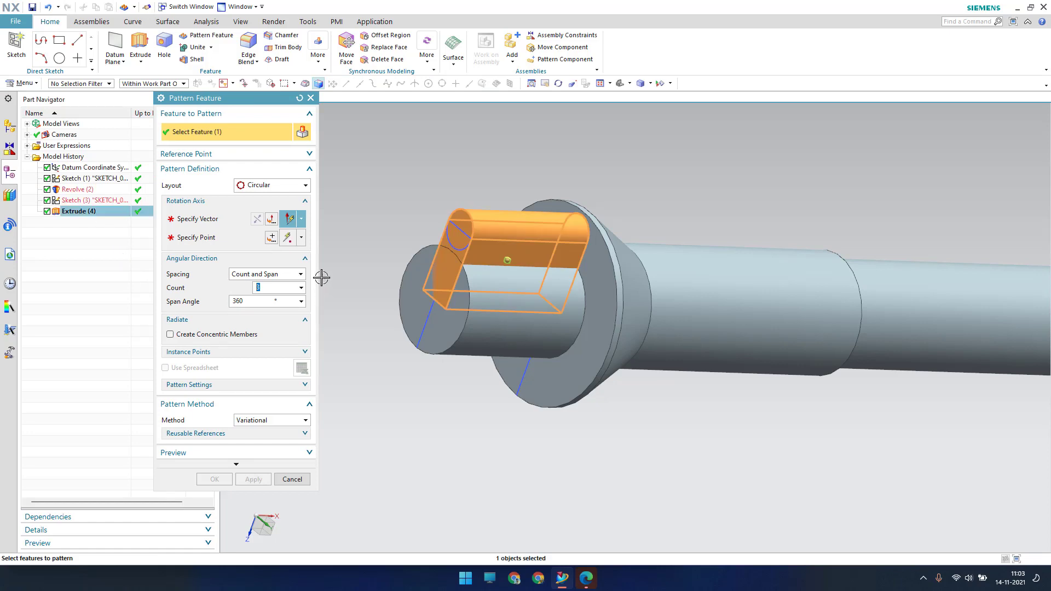
left_click(228, 221)
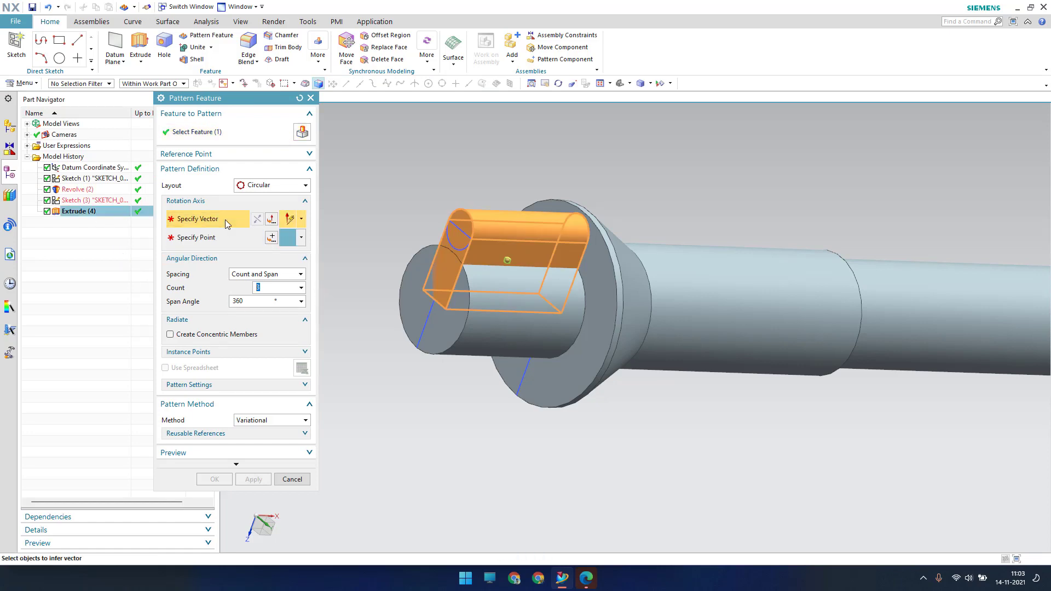
left_click(666, 329)
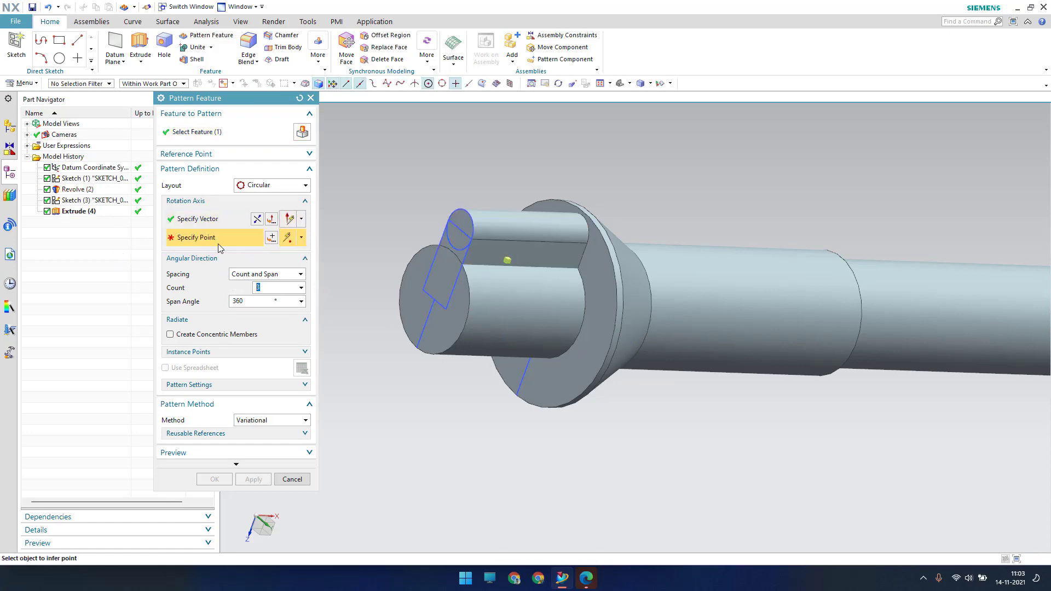
left_click(411, 333)
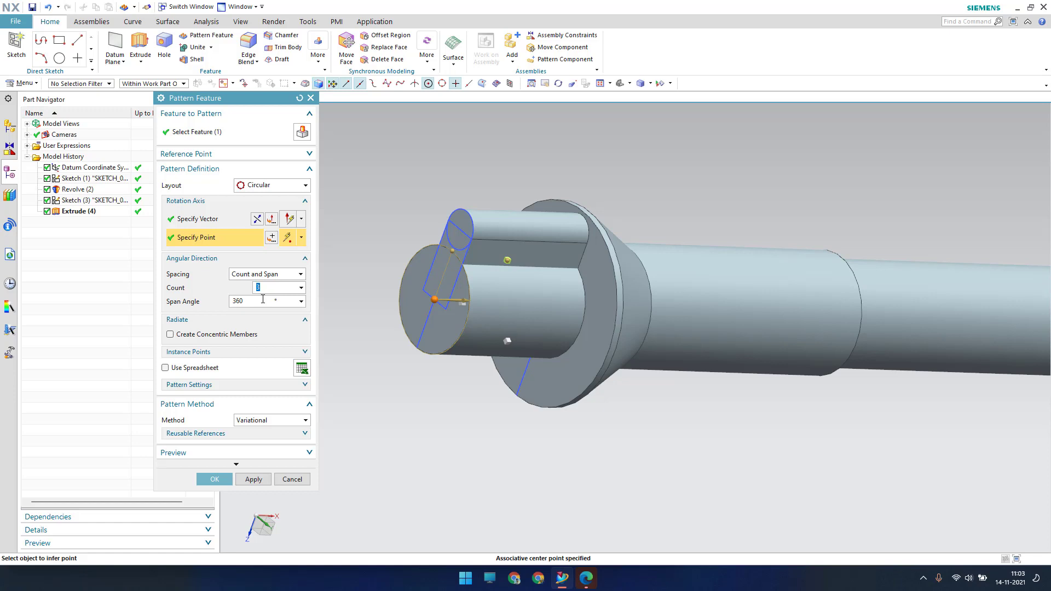
left_click(259, 302)
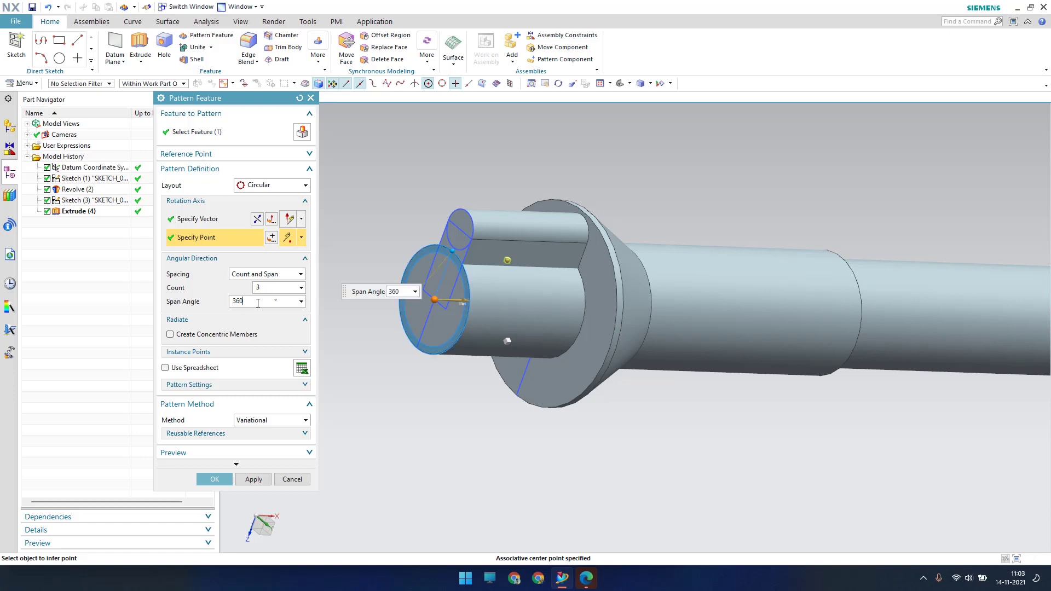
left_click(213, 479)
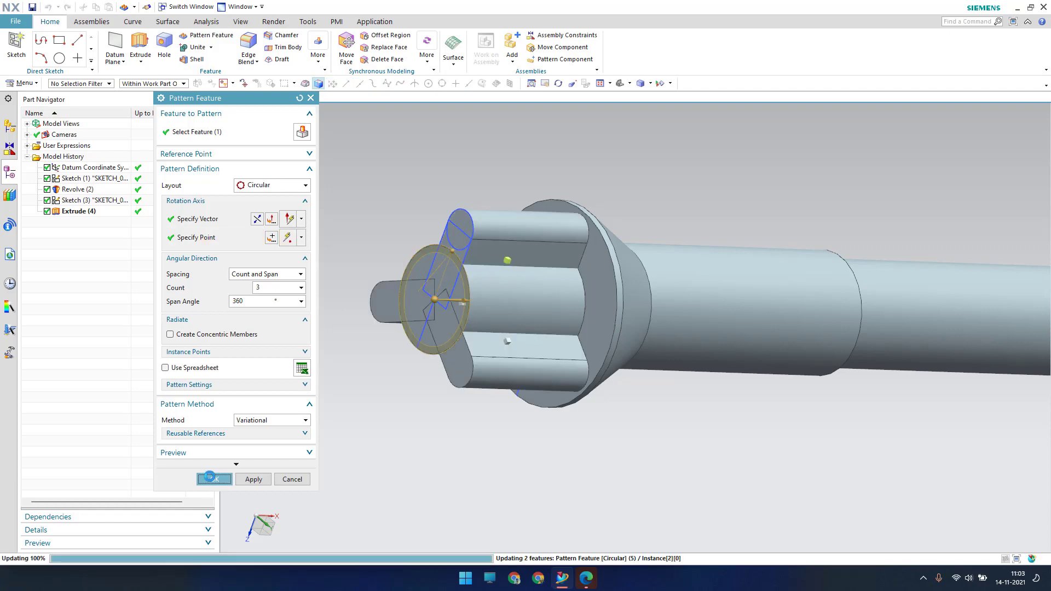
middle_click_drag(417, 307, 453, 325)
scroll(448, 323, "down", 8)
scroll(575, 351, "up", 5)
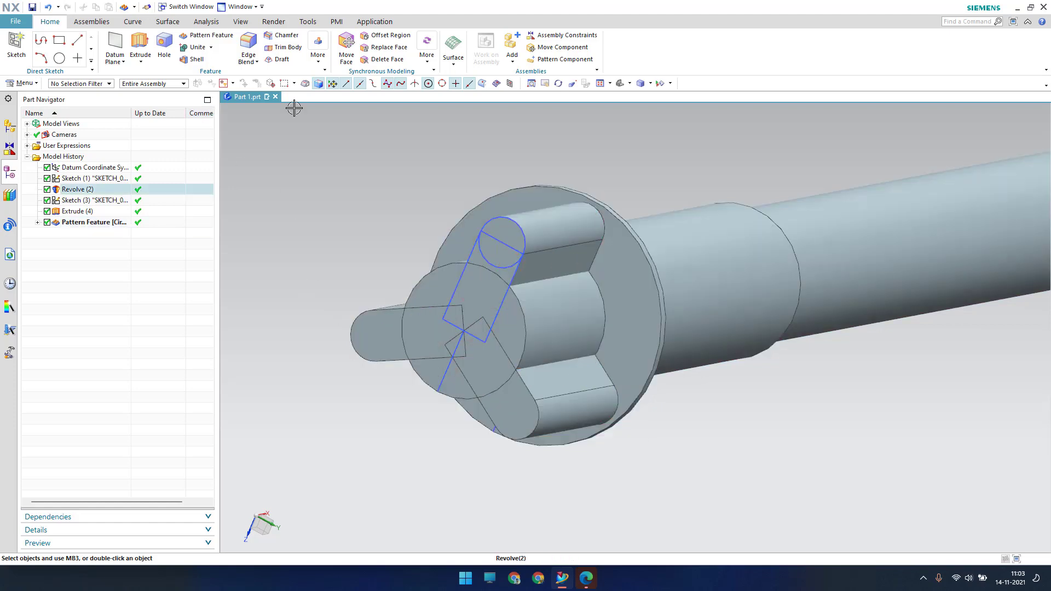
Unite the pattern body as target with the Extrude and Revolve bodies as tools
left_click(195, 47)
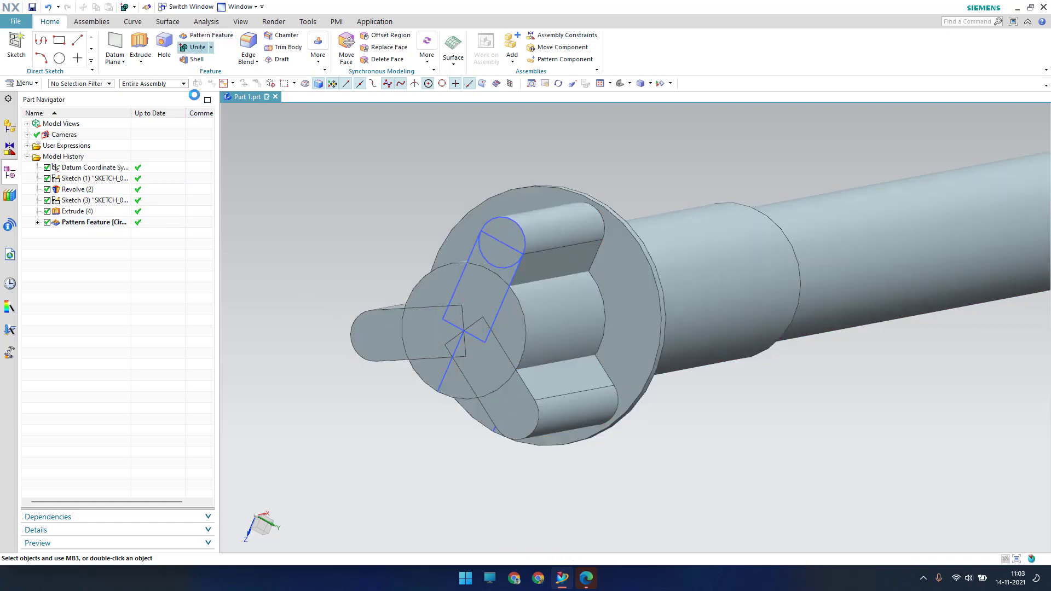
left_click(89, 221)
left_click(87, 212)
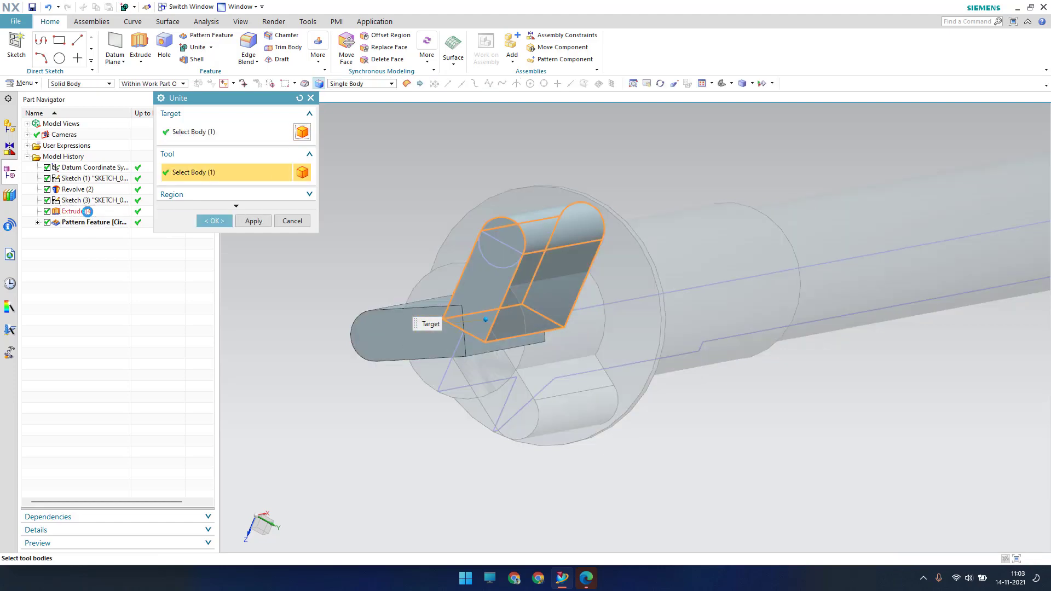
left_click(88, 189)
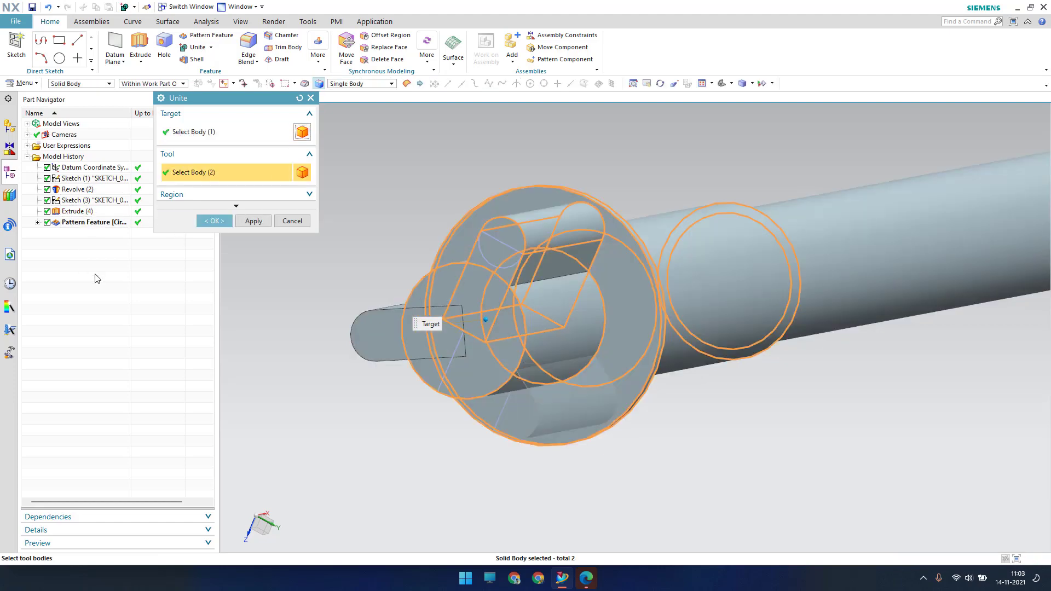
left_click(214, 220)
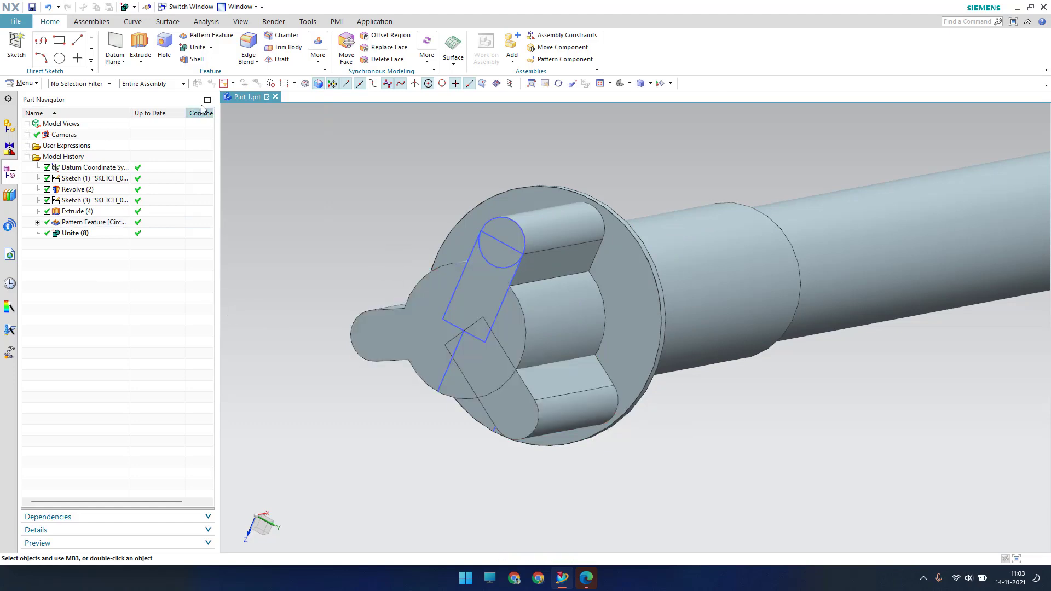
Unite the shaft body with the remaining slot body
left_click(189, 51)
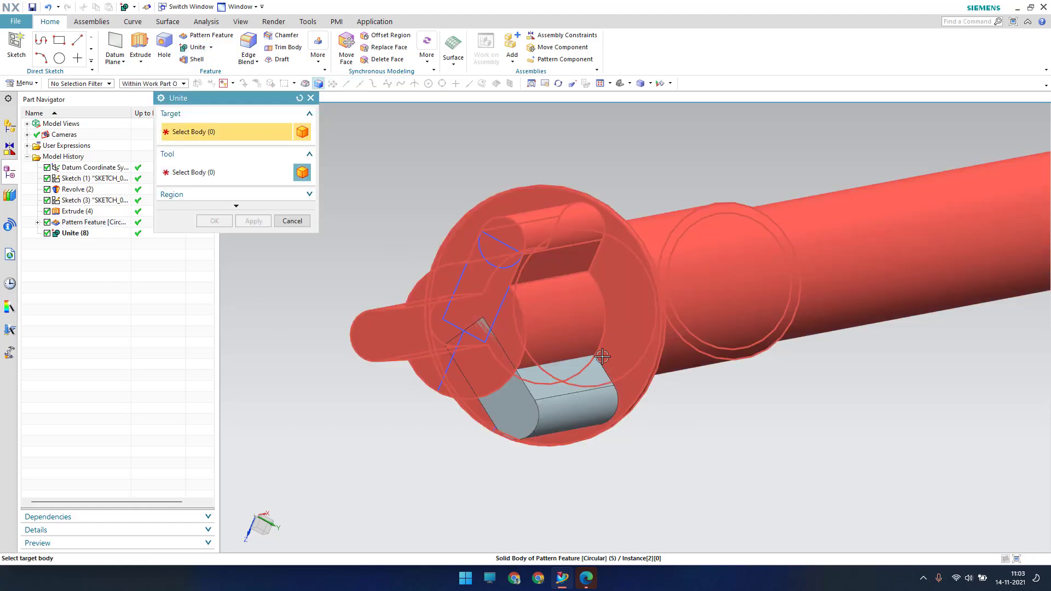
left_click(560, 402)
left_click(559, 402)
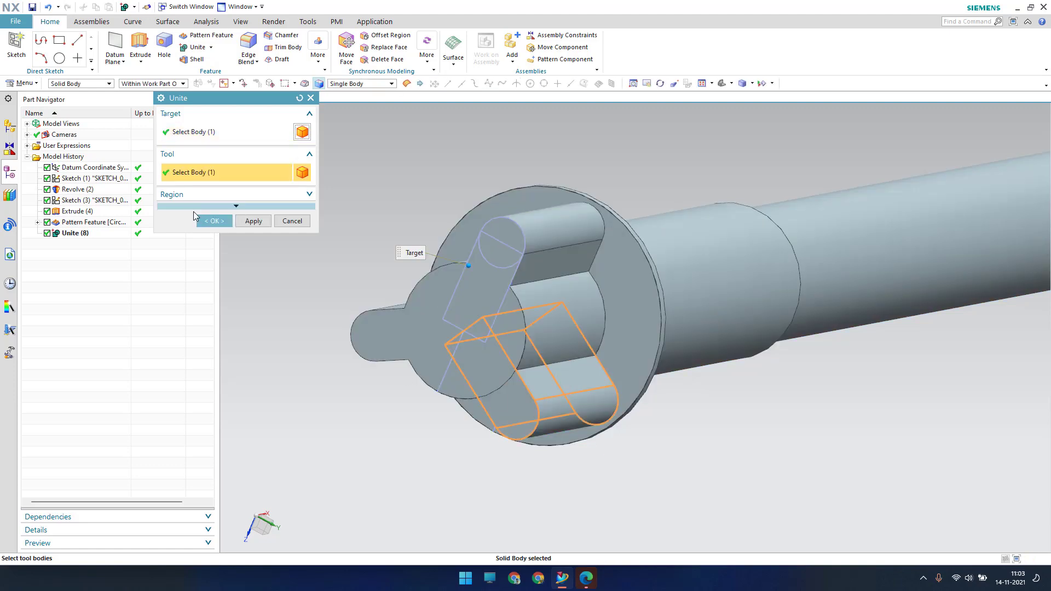
left_click(214, 220)
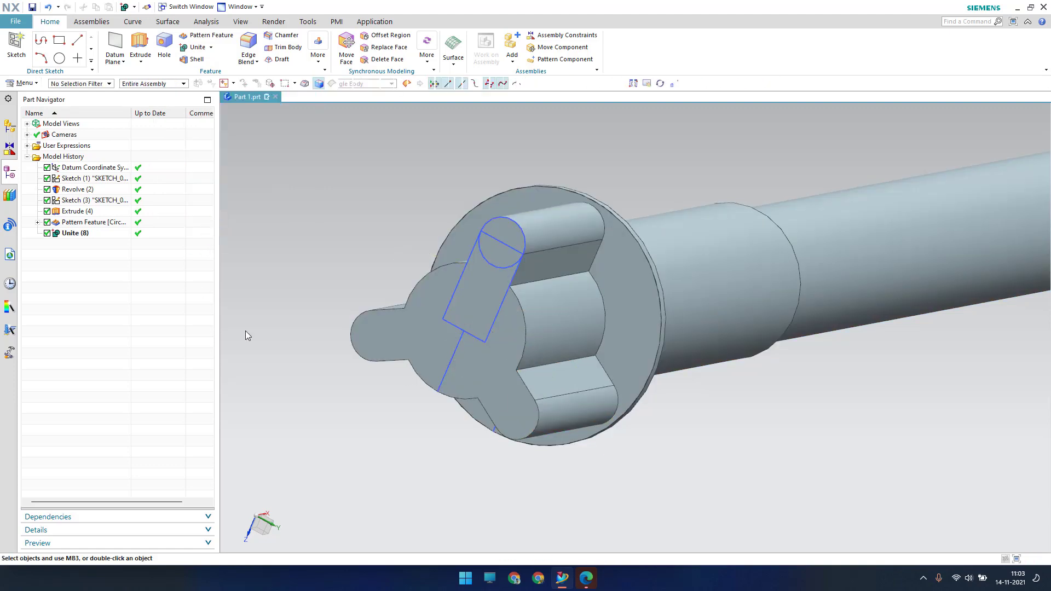
Hide Sketch (3) and Sketch (1)
scroll(349, 274, "down", 2)
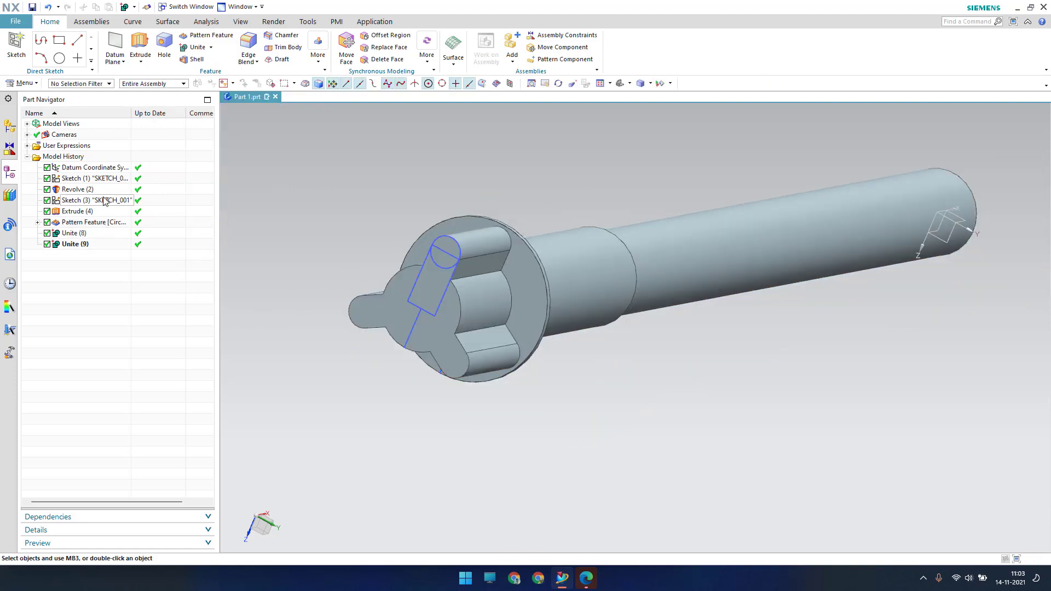
right_click(106, 198)
left_click(103, 192)
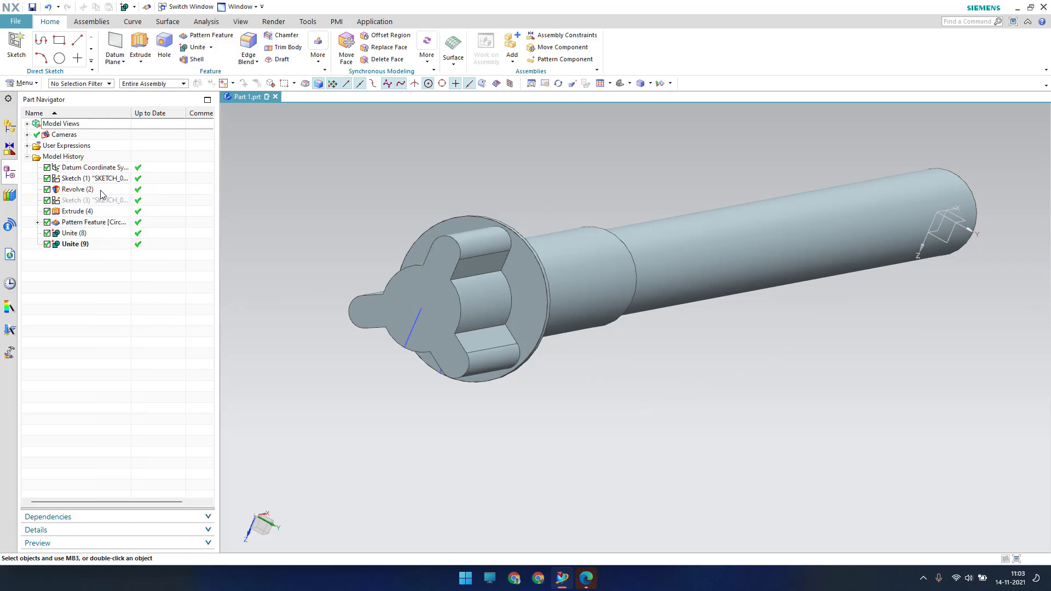
right_click(92, 181)
left_click(100, 187)
middle_click_drag(274, 231, 434, 232)
scroll(428, 224, "up", 2)
scroll(429, 224, "down", 2)
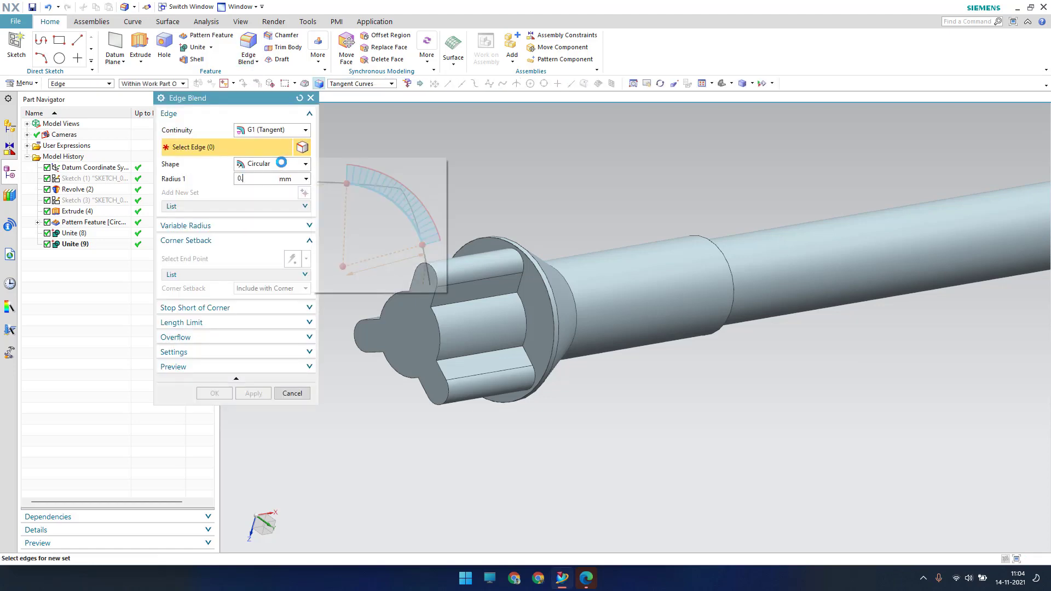
Select the first six slot and socket edges for the 0.25 mm blend
scroll(435, 274, "down", 5)
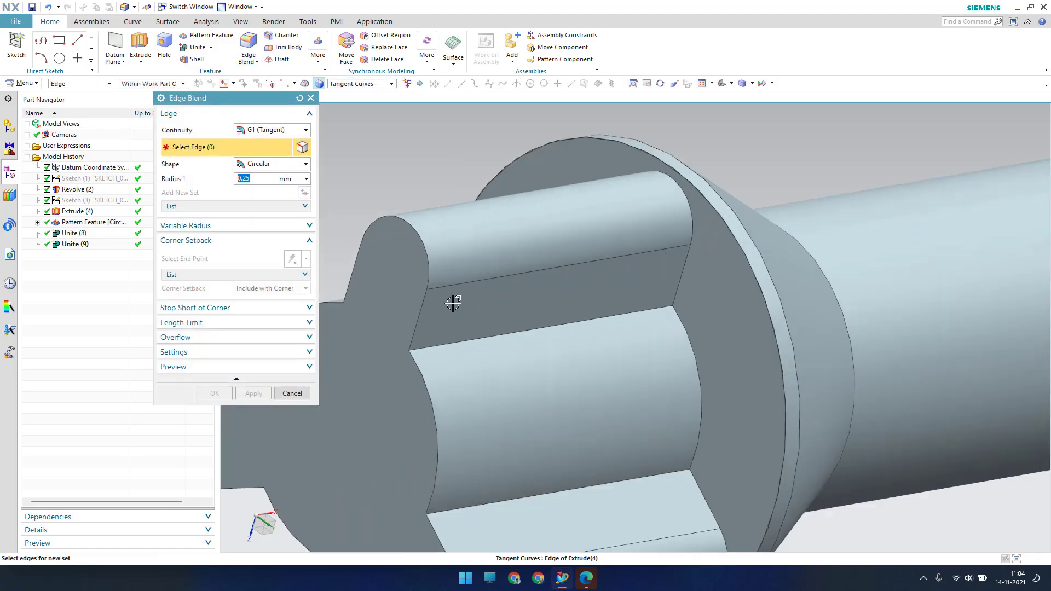
left_click(540, 340)
left_click(700, 368)
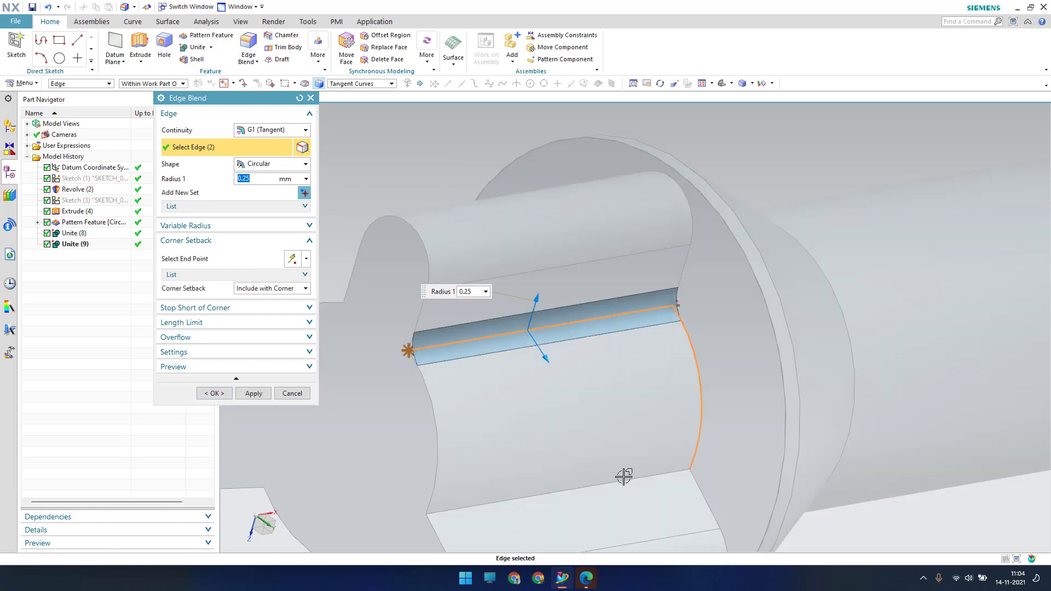
left_click(615, 474)
scroll(606, 291, "up", 3)
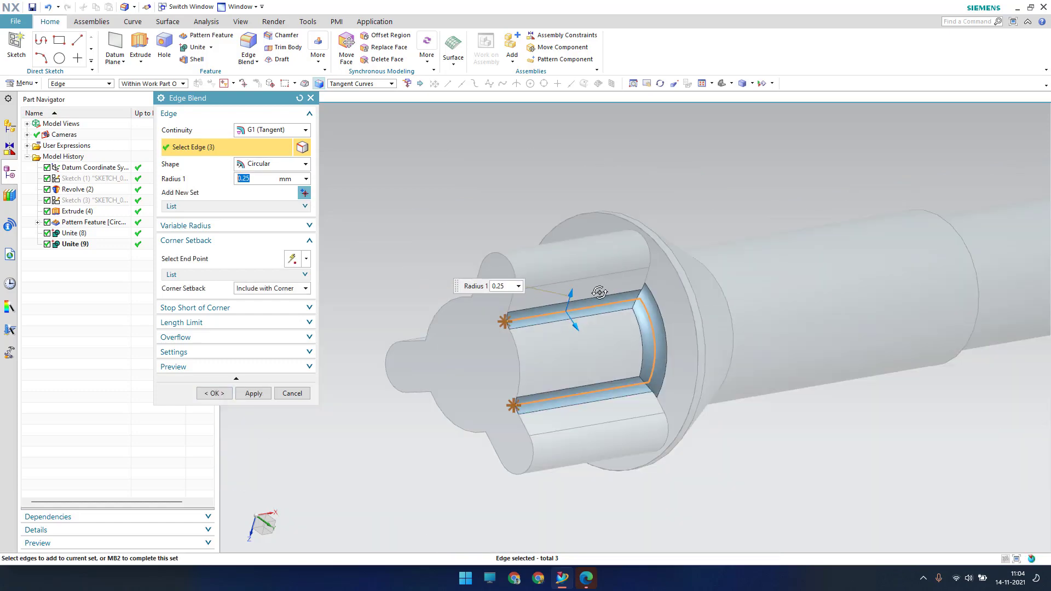
middle_click_drag(606, 291, 676, 402)
scroll(721, 393, "down", 3)
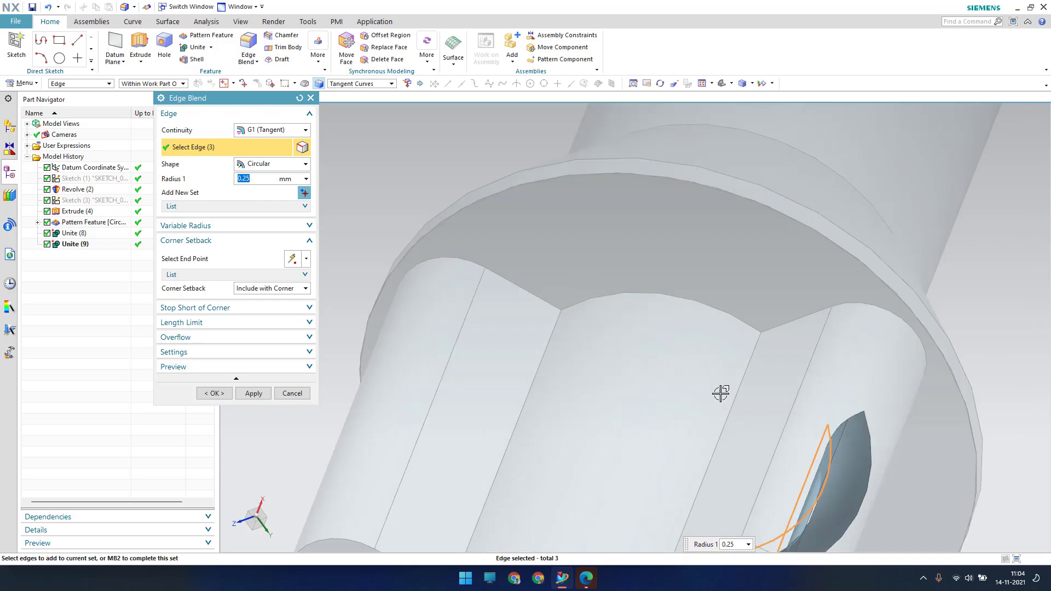
left_click(738, 392)
left_click(707, 306)
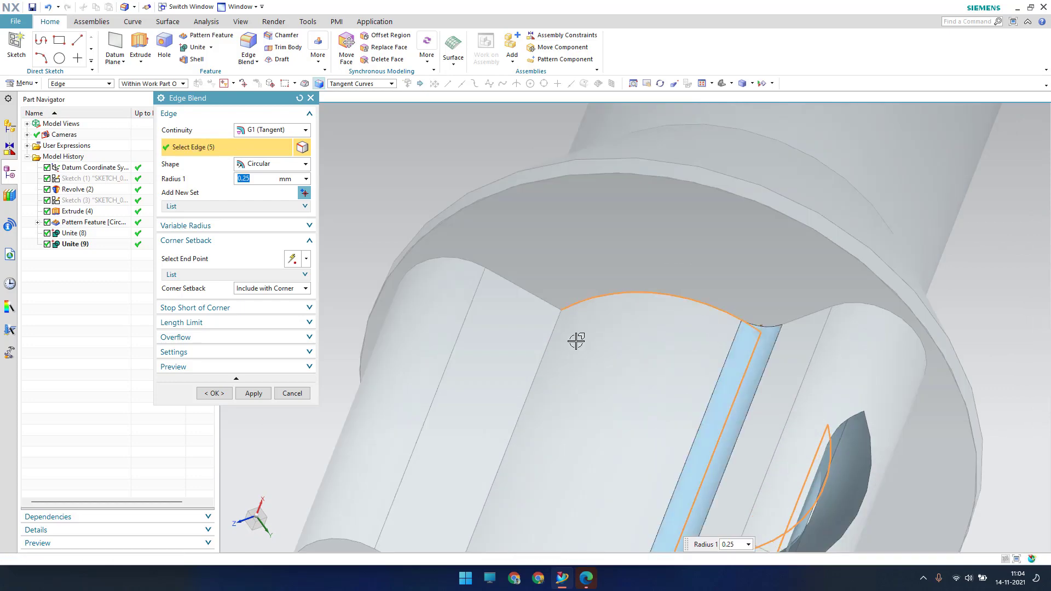
left_click(538, 366)
Add the last three slot arc edges and apply the 0.25 mm blend to all nine
scroll(582, 301, "up", 3)
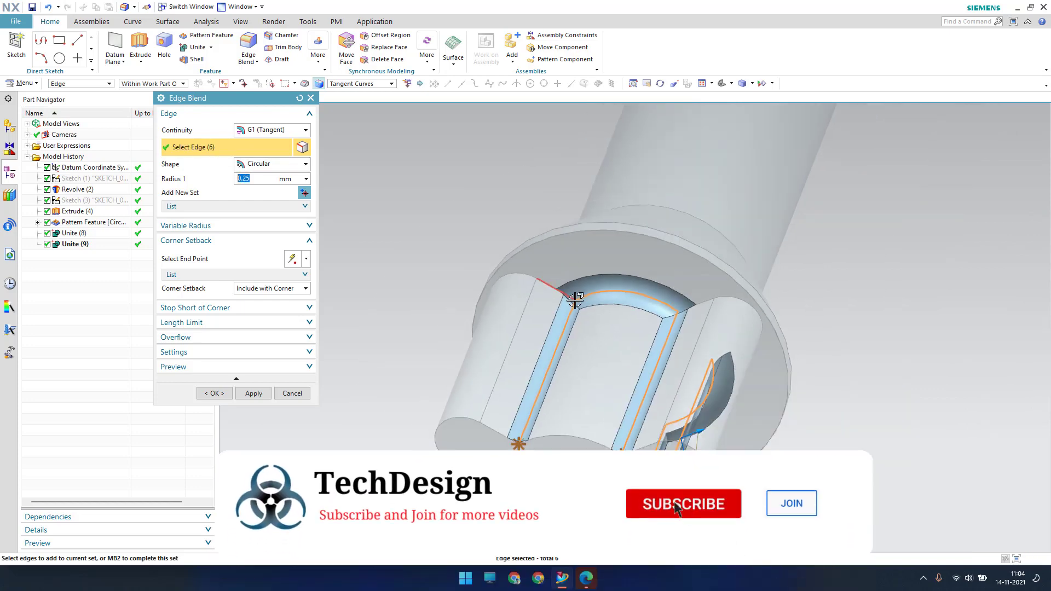
middle_click_drag(579, 301, 657, 296)
left_click(785, 348)
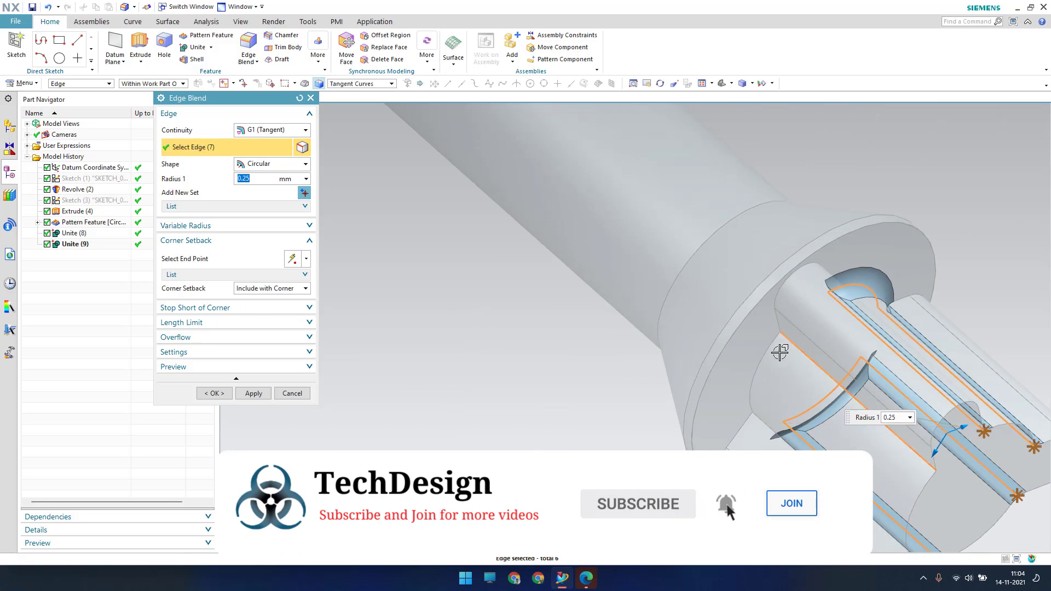
left_click(768, 356)
left_click(767, 433)
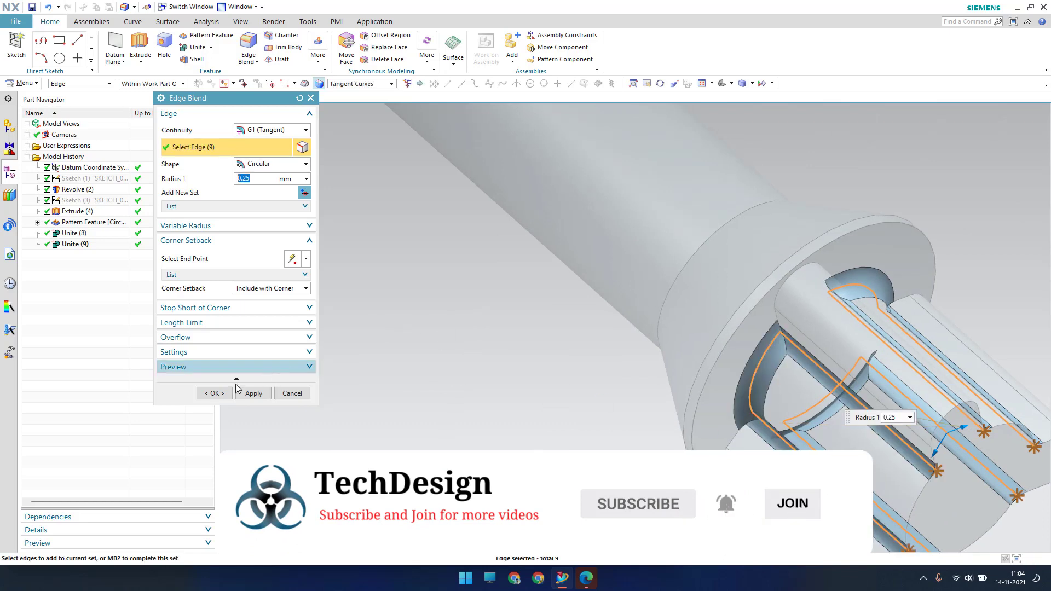
left_click(214, 394)
scroll(500, 374, "up", 3)
scroll(525, 239, "up", 3)
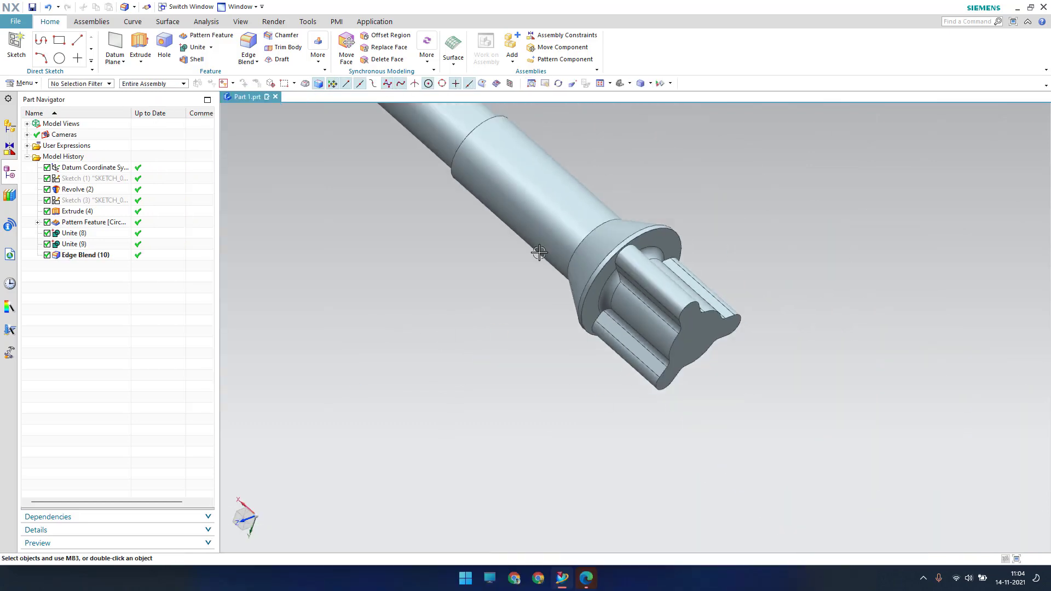
Orbit to the shaft's far end and start a sketch on its end face
scroll(540, 252, "down", 2)
middle_click_drag(540, 253, 883, 319)
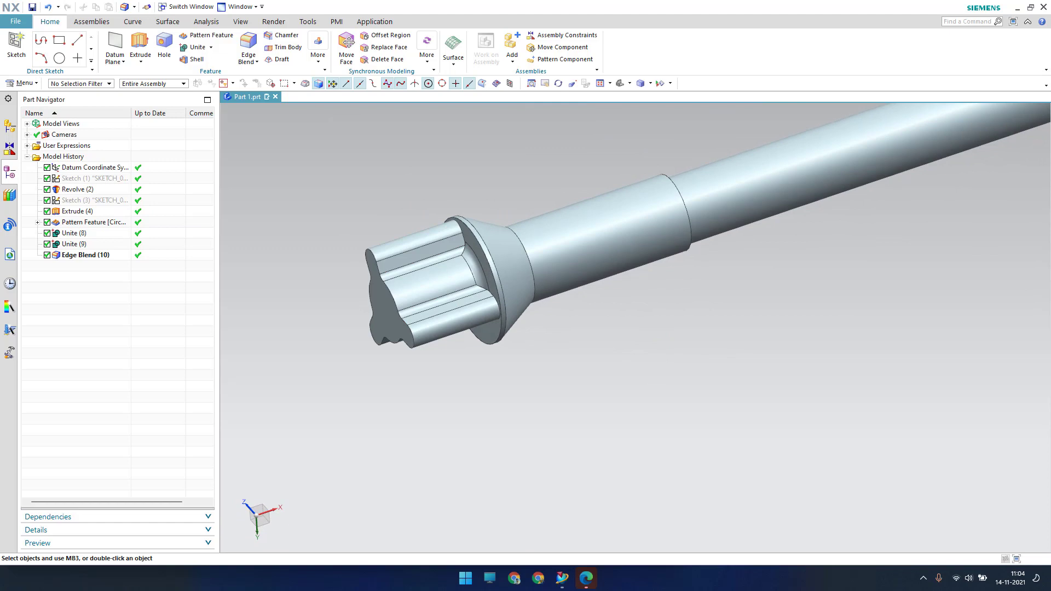
scroll(480, 368, "up", 5)
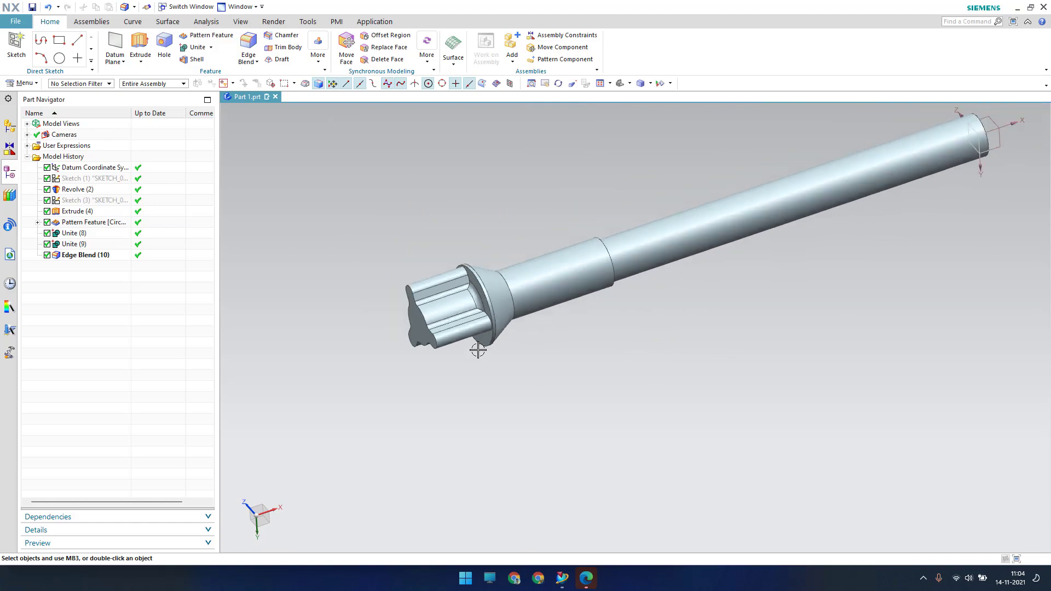
middle_click_drag(664, 328, 720, 308)
scroll(720, 308, "down", 5)
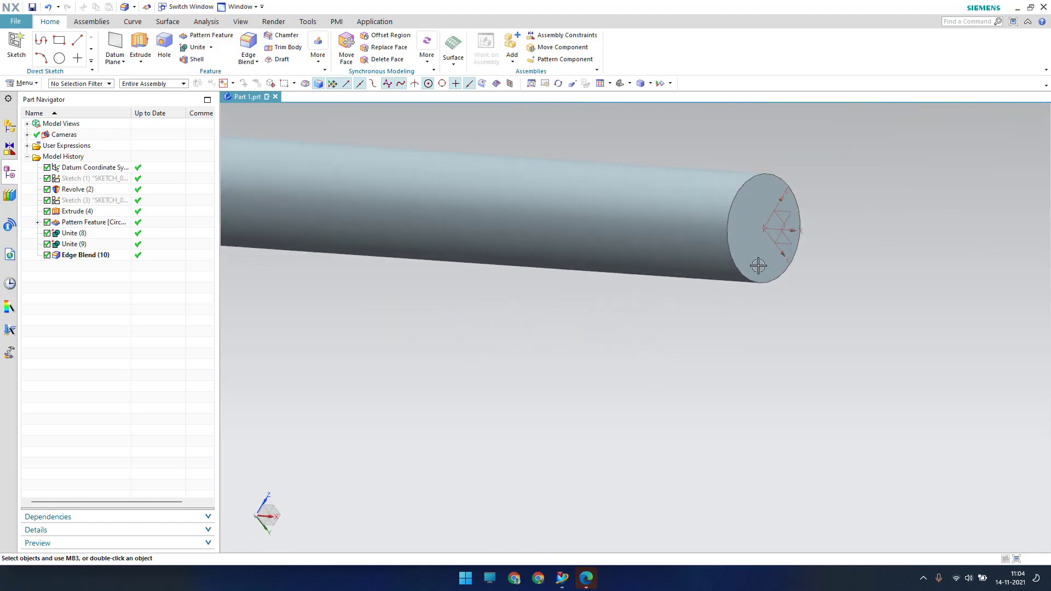
left_click(17, 47)
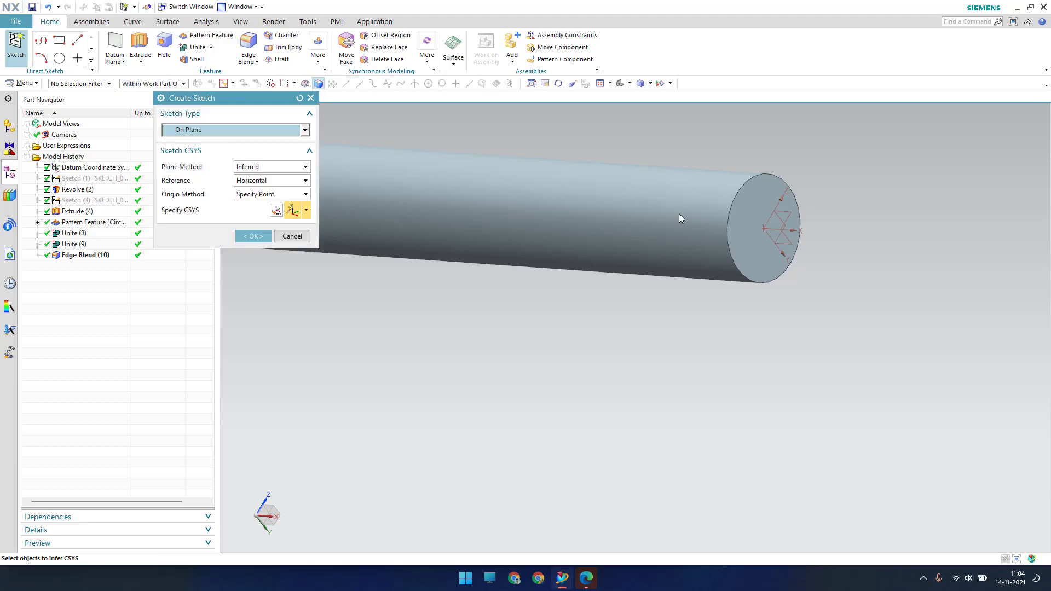
left_click(763, 202)
middle_click(706, 320)
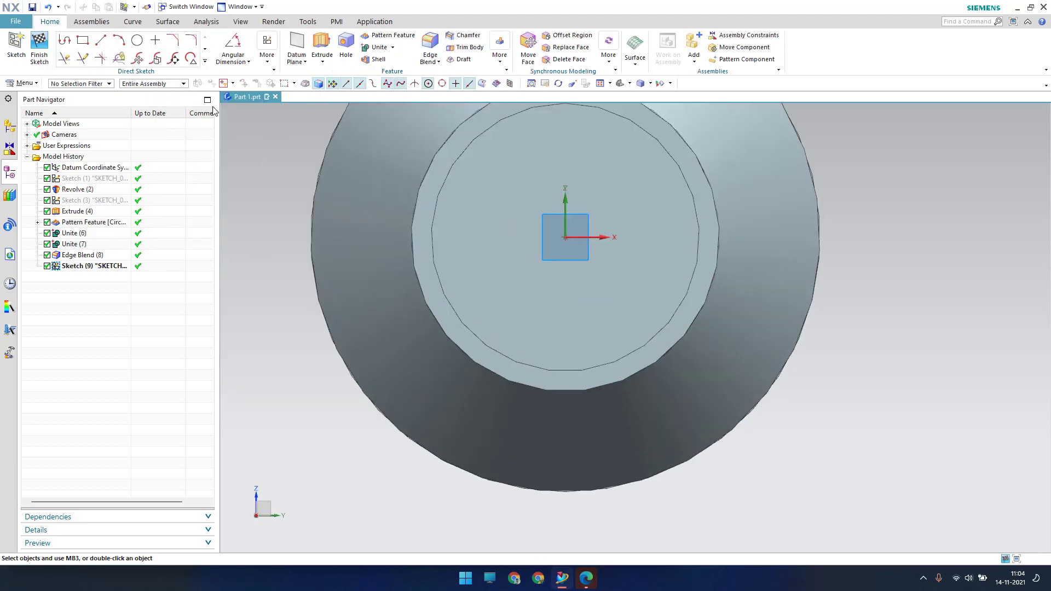
Draw a 0.5-diameter circle at the sketch origin, finish the sketch, and start an extrusion
left_click(137, 46)
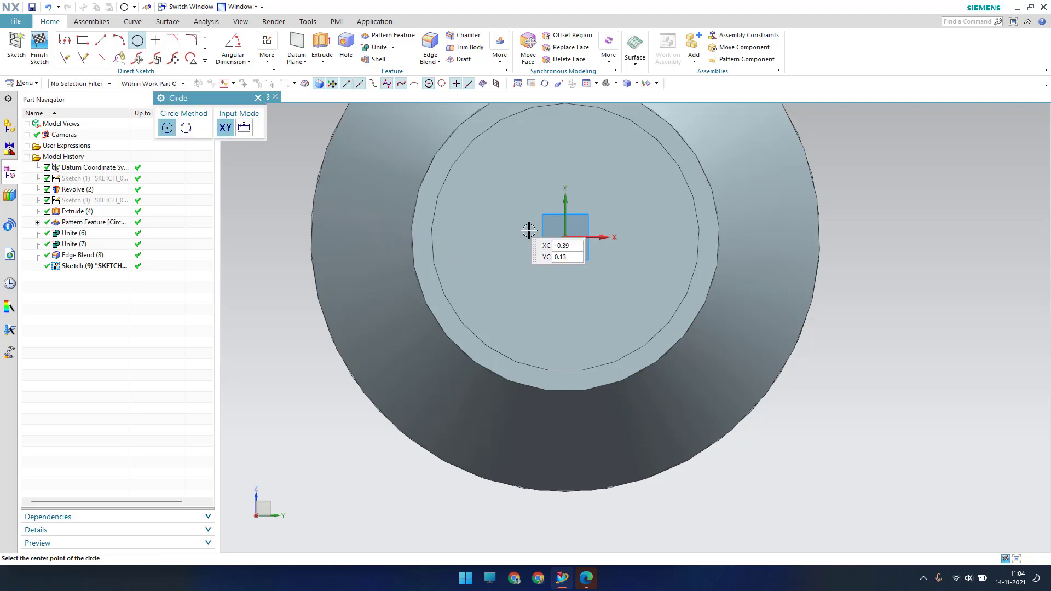
left_click(561, 237)
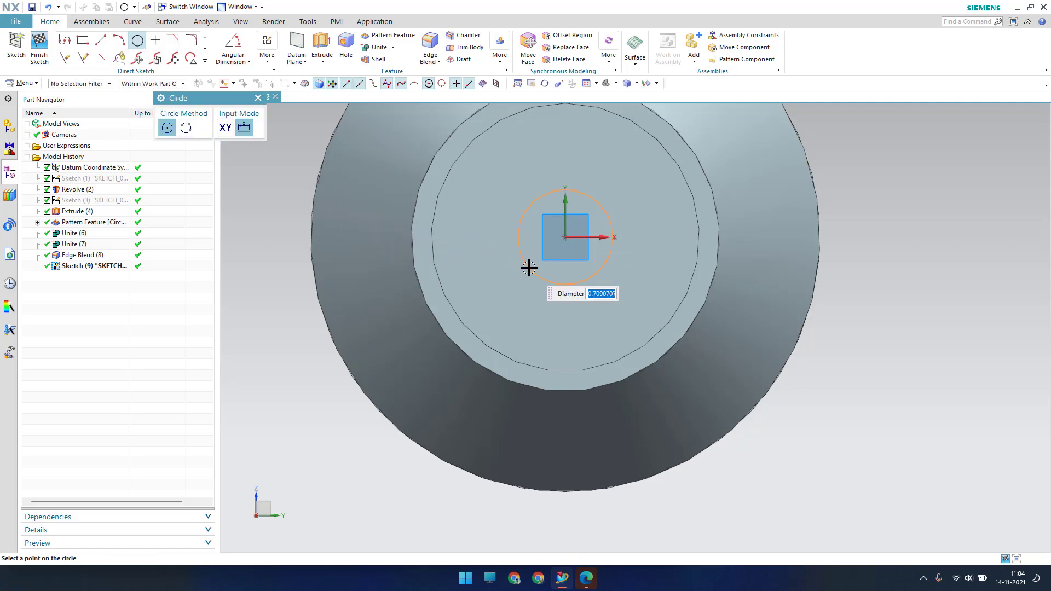
type("0.5")
key("Return")
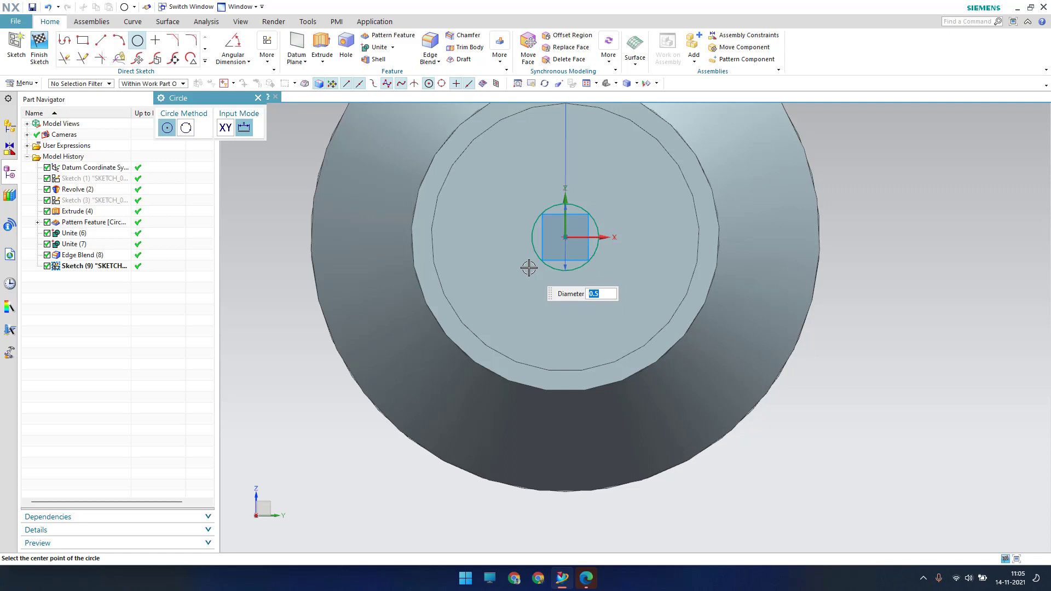
key("Escape")
left_click(40, 48)
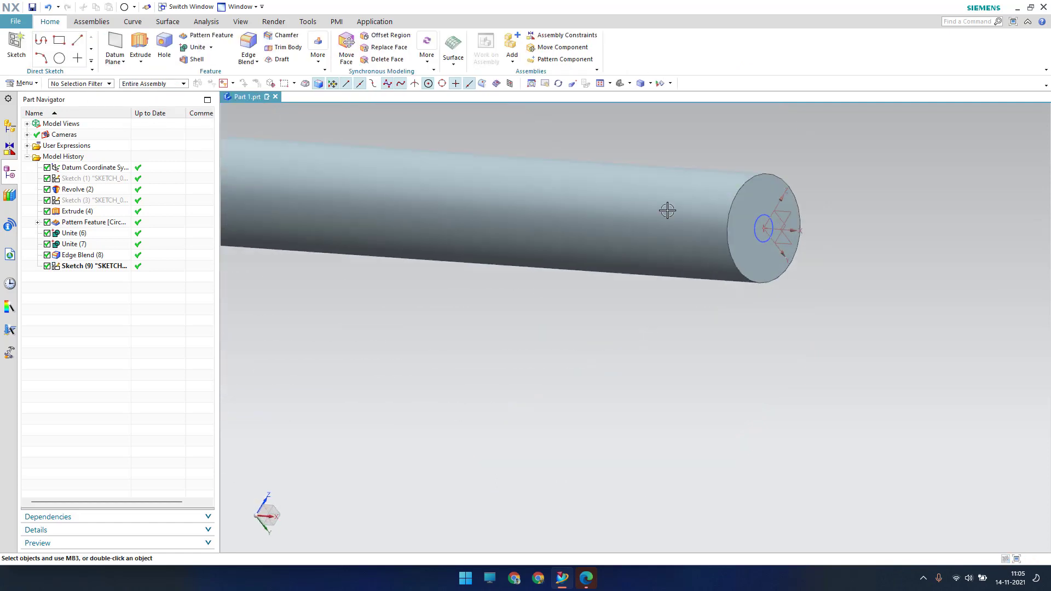
scroll(733, 206, "up", 1)
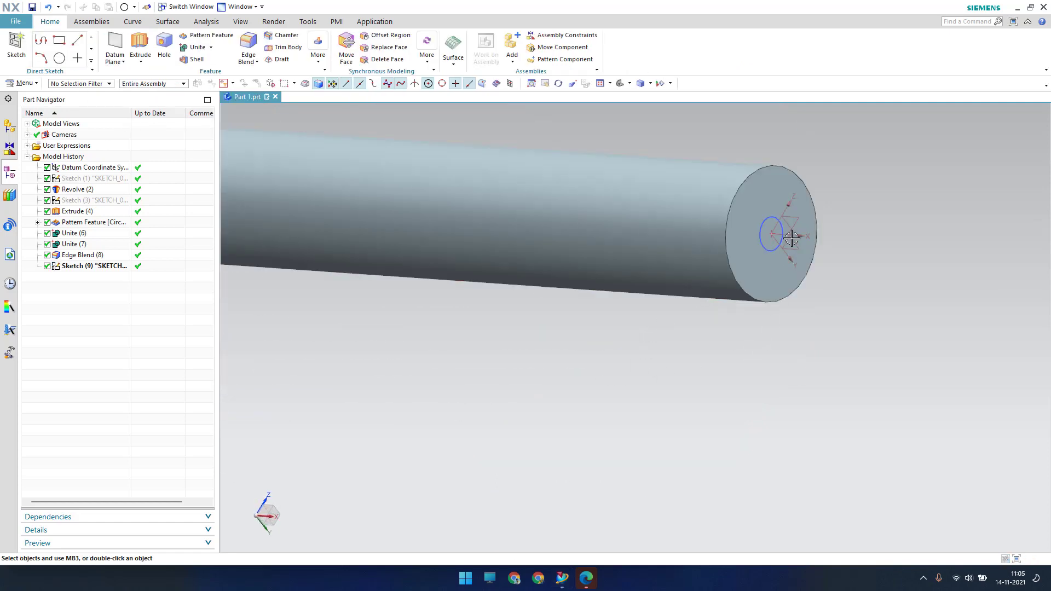
left_click(140, 47)
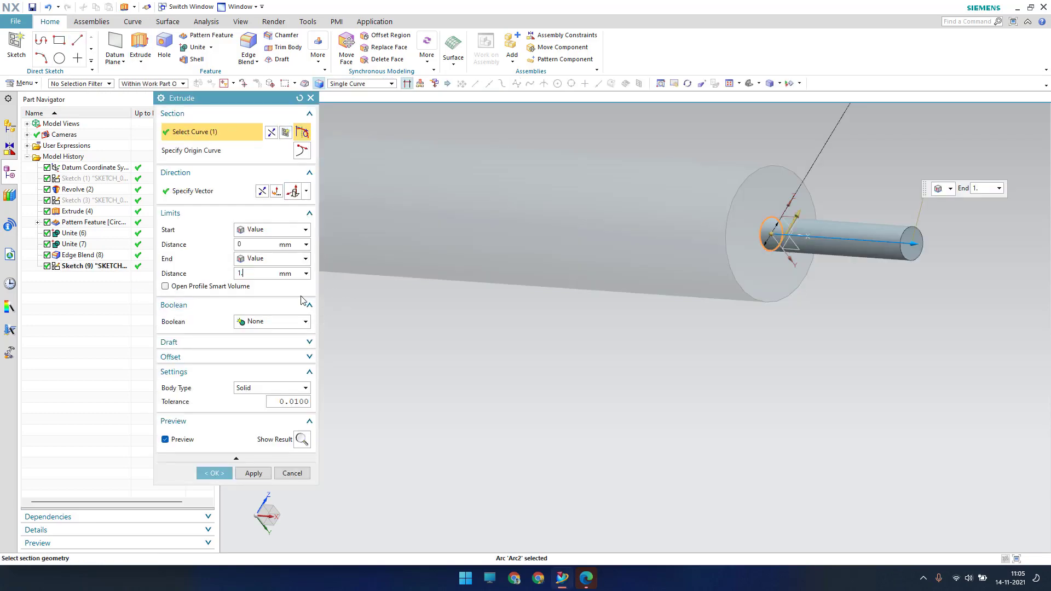
Extrude the circle 1.84 mm united with the shaft, then pick the pin-to-flange edge
key("Return")
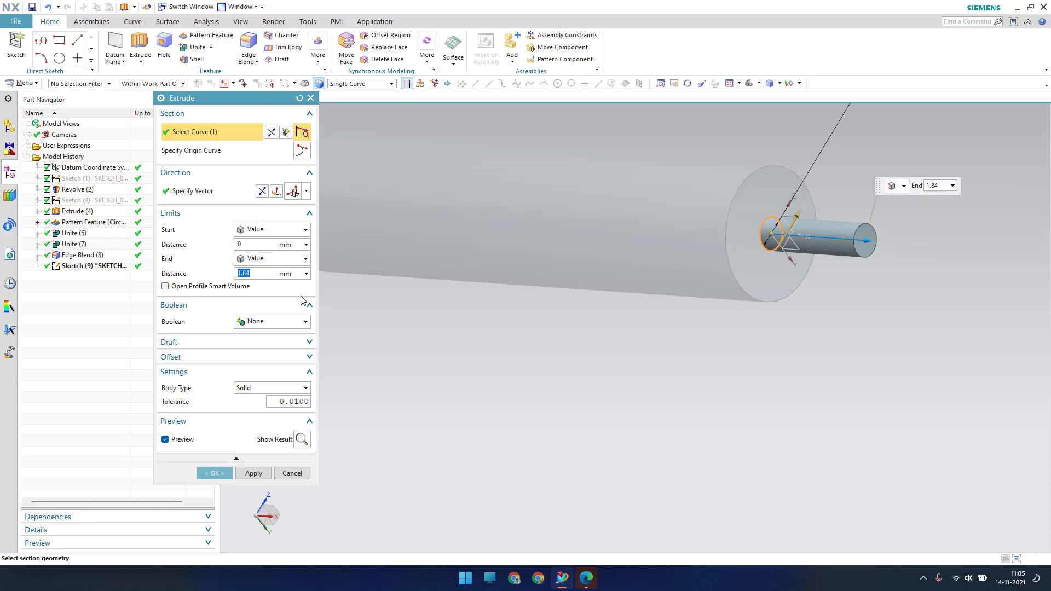
left_click(271, 323)
left_click(260, 343)
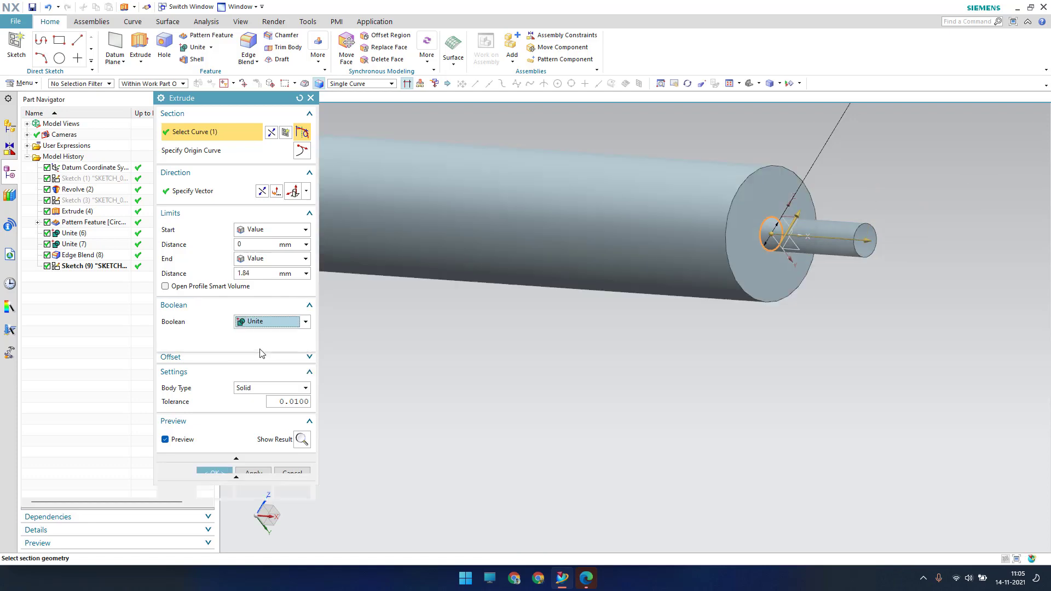
left_click(214, 473)
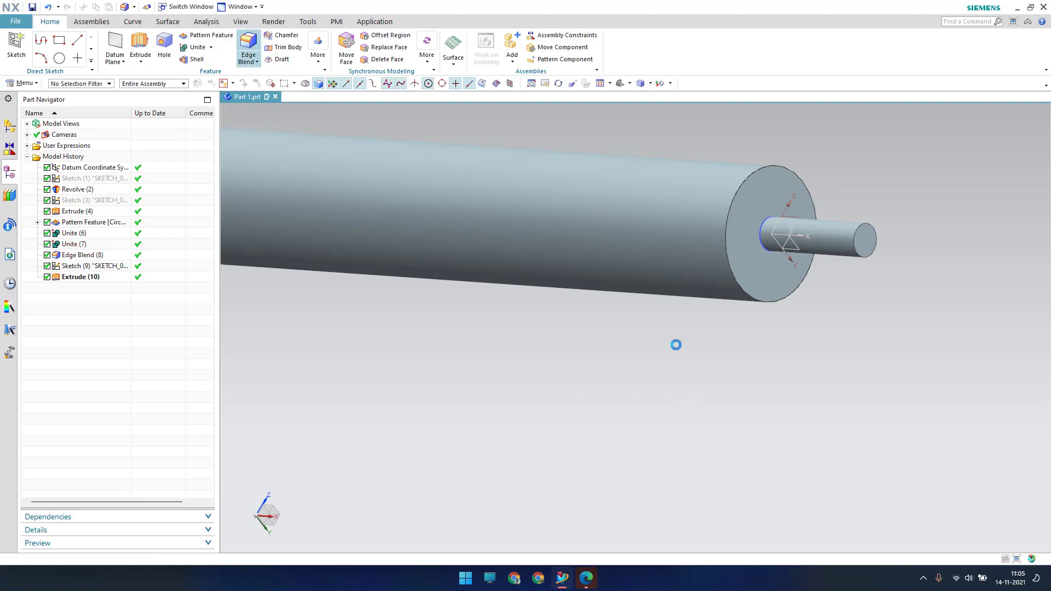
left_click(765, 247)
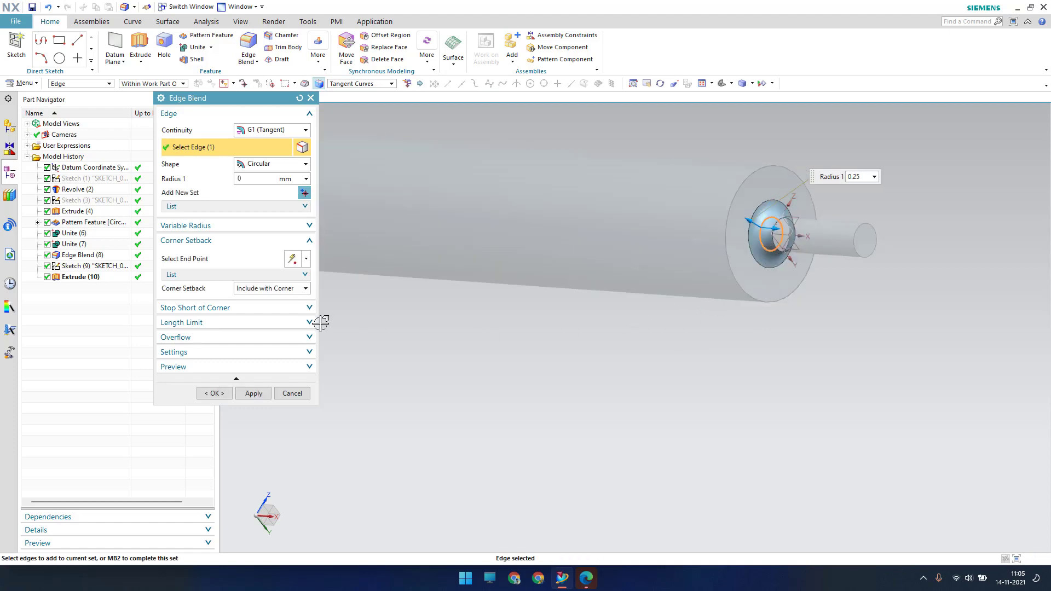
Blend the pin base edge at 0.75 mm and the pin tip edge at 0.1 mm
key("Return")
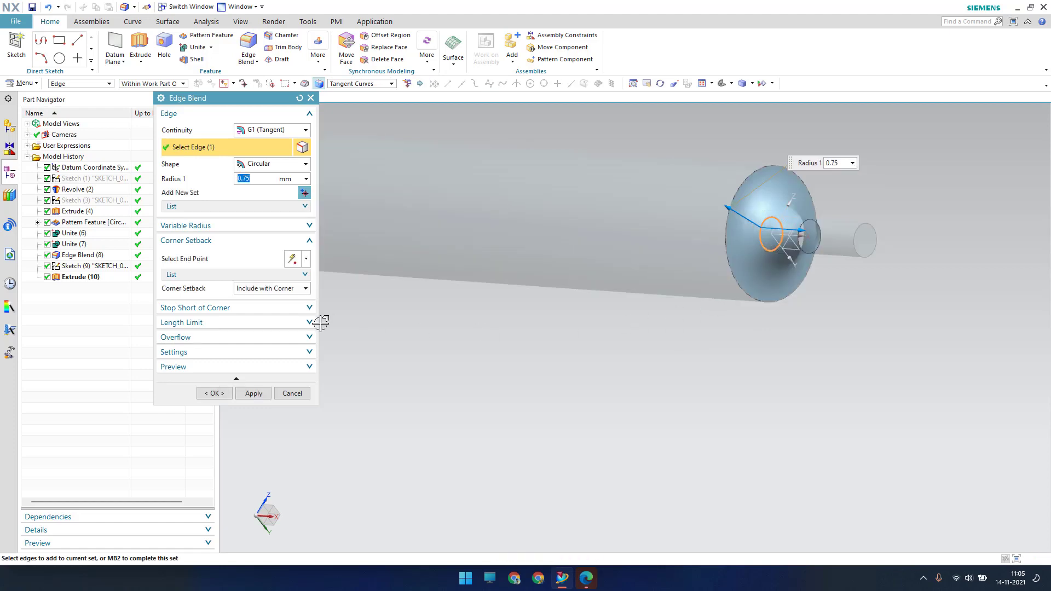
left_click(245, 393)
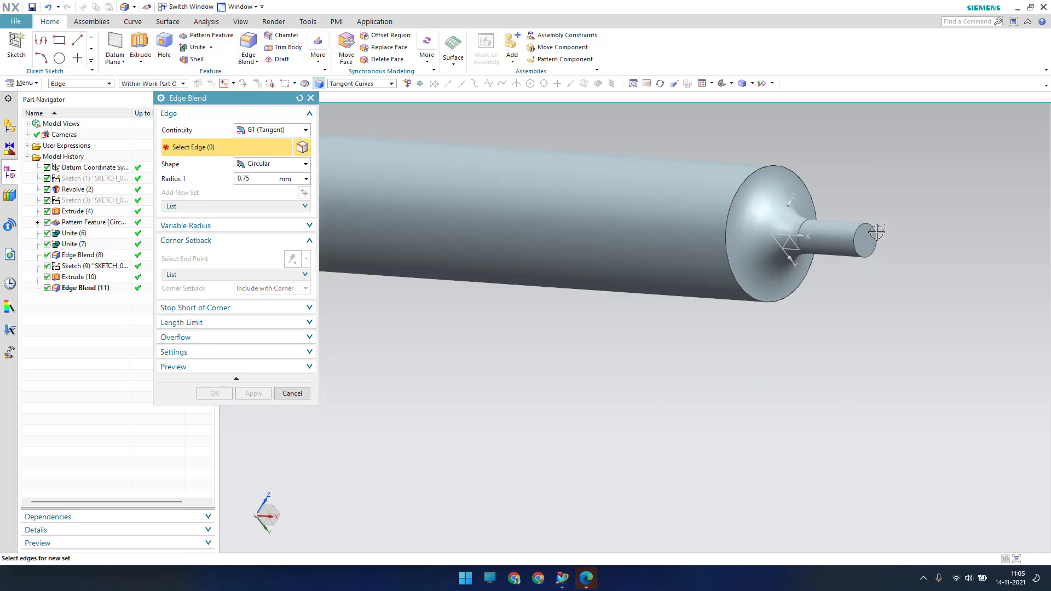
scroll(876, 232, "up", 3)
left_click(854, 208)
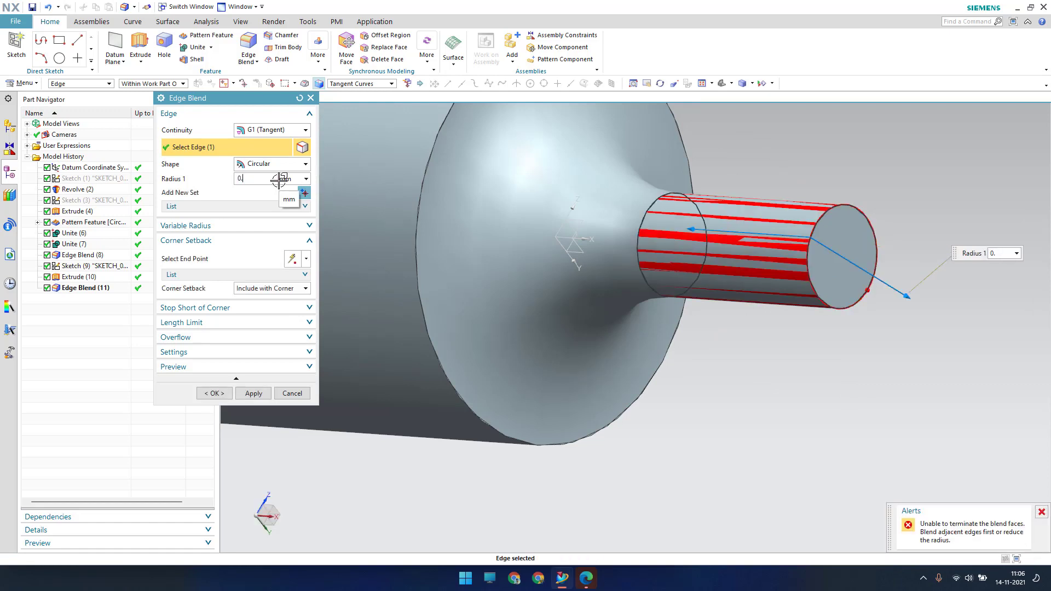
key("Return")
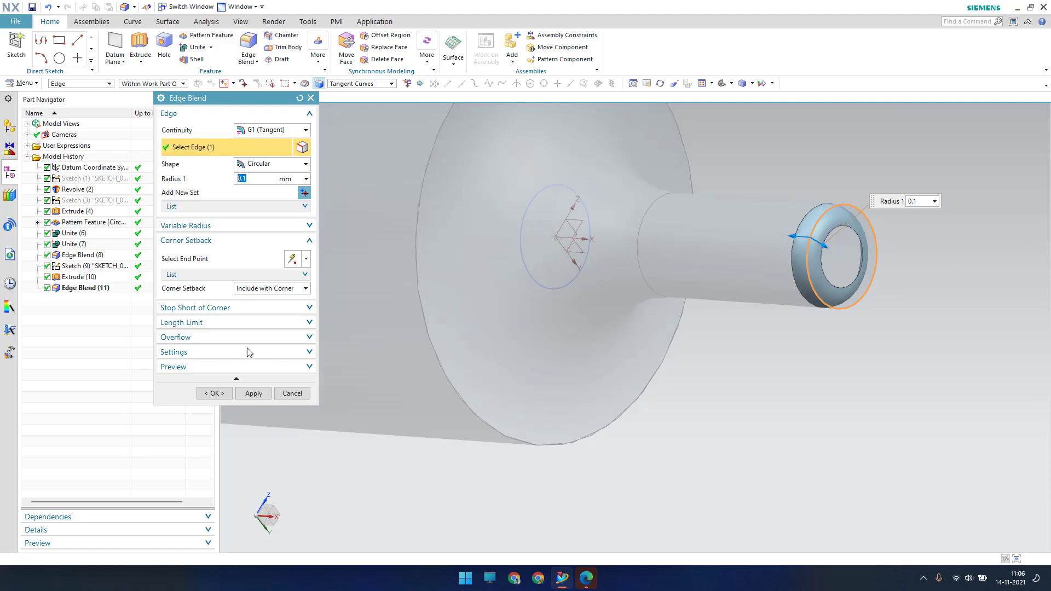
left_click(247, 392)
middle_click(821, 266)
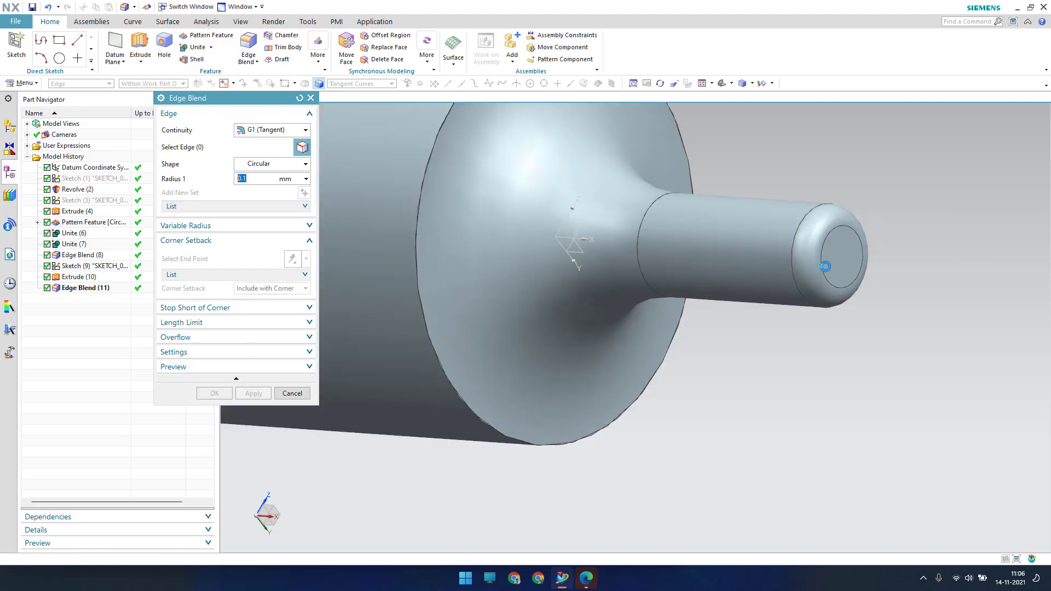
Round the star-shaped hub front edge loop with a 0.1 mm blend
scroll(821, 266, "up", 8)
middle_click_drag(716, 274, 765, 296)
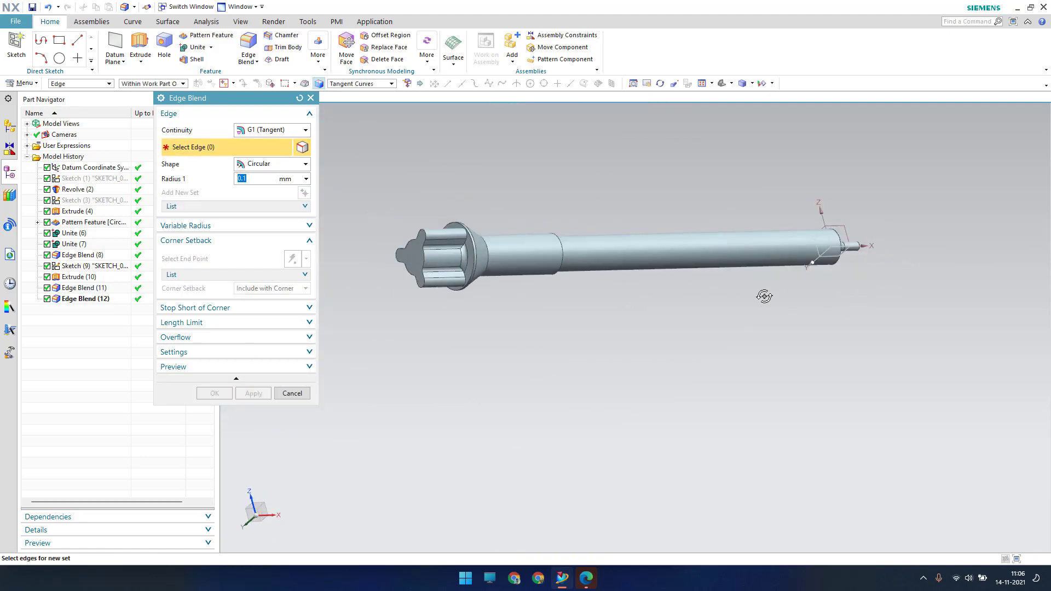
scroll(458, 270, "down", 10)
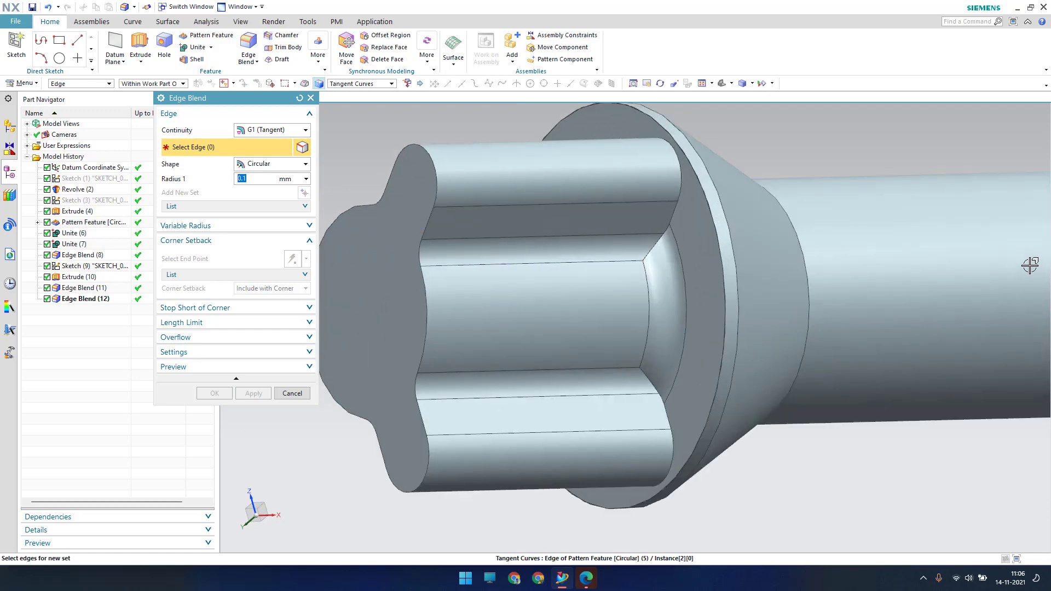
left_click(432, 216)
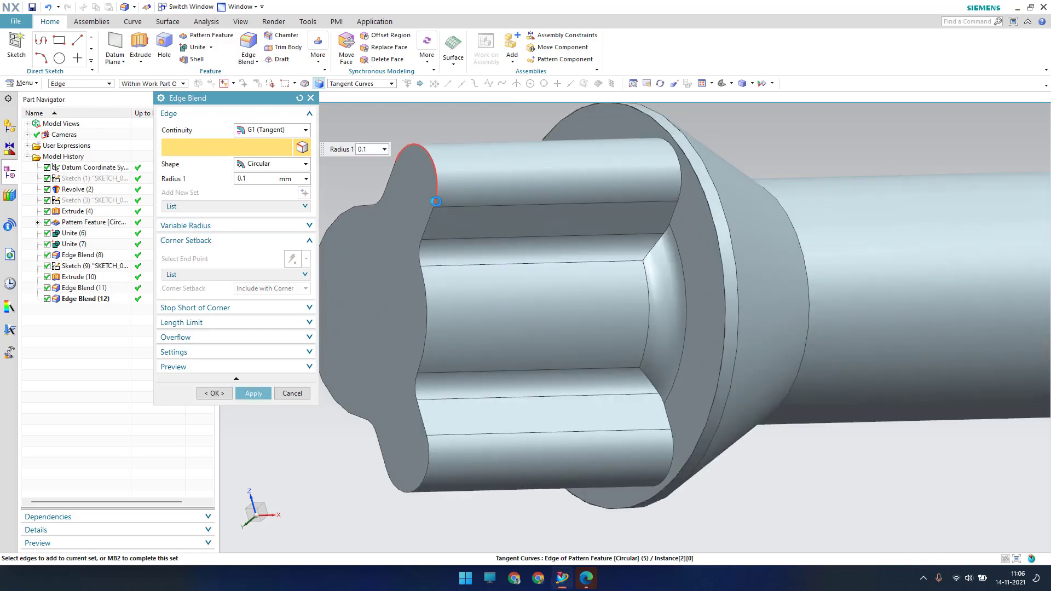
left_click(214, 393)
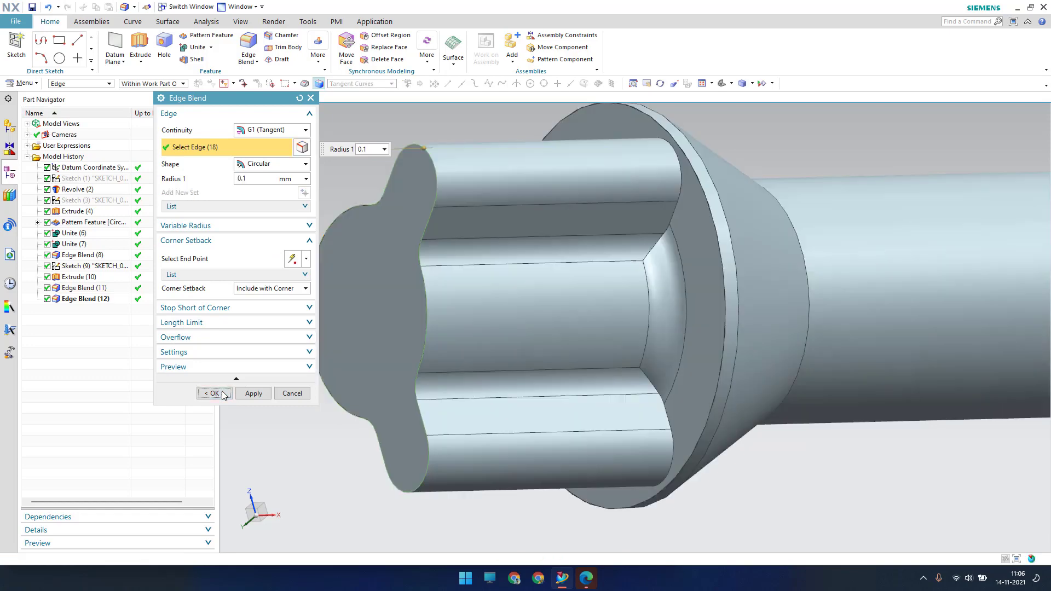
scroll(412, 255, "up", 6)
middle_click_drag(434, 185, 370, 251)
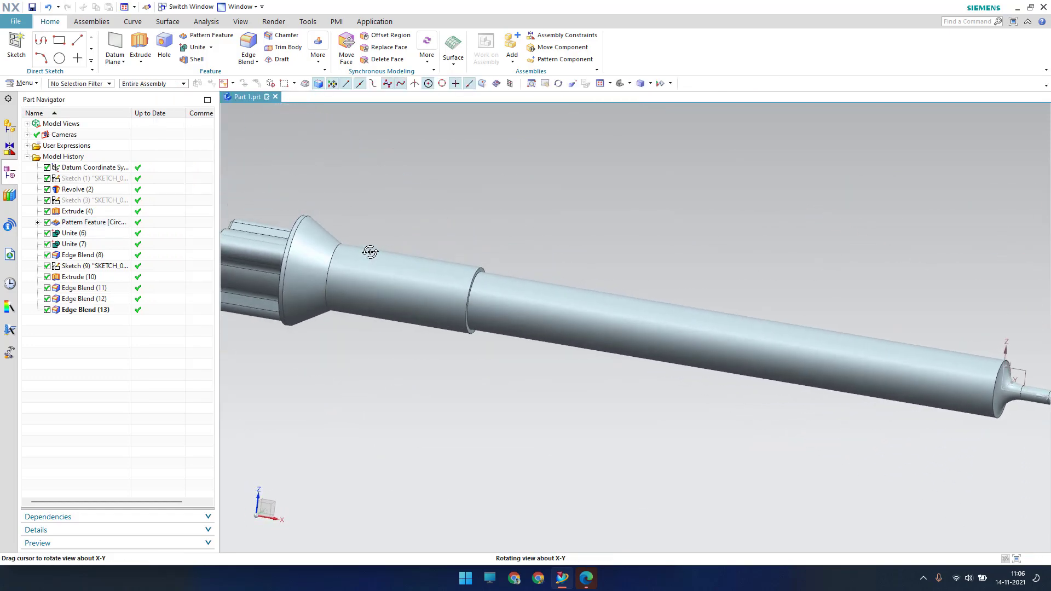
Fit the shaft in view and hide the datum coordinate system
key("ctrl+f")
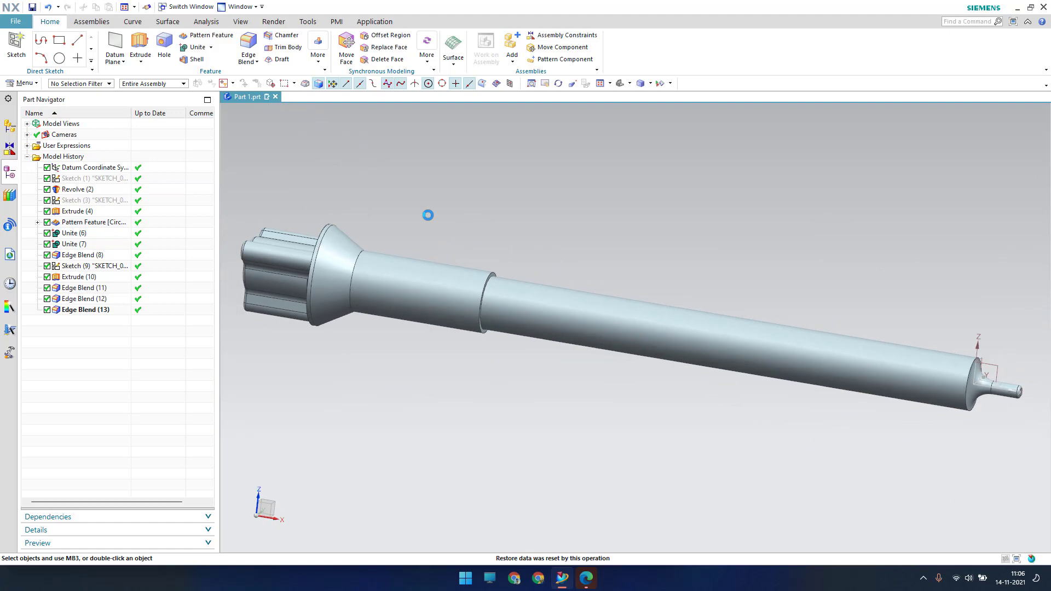
right_click(126, 171)
left_click(216, 172)
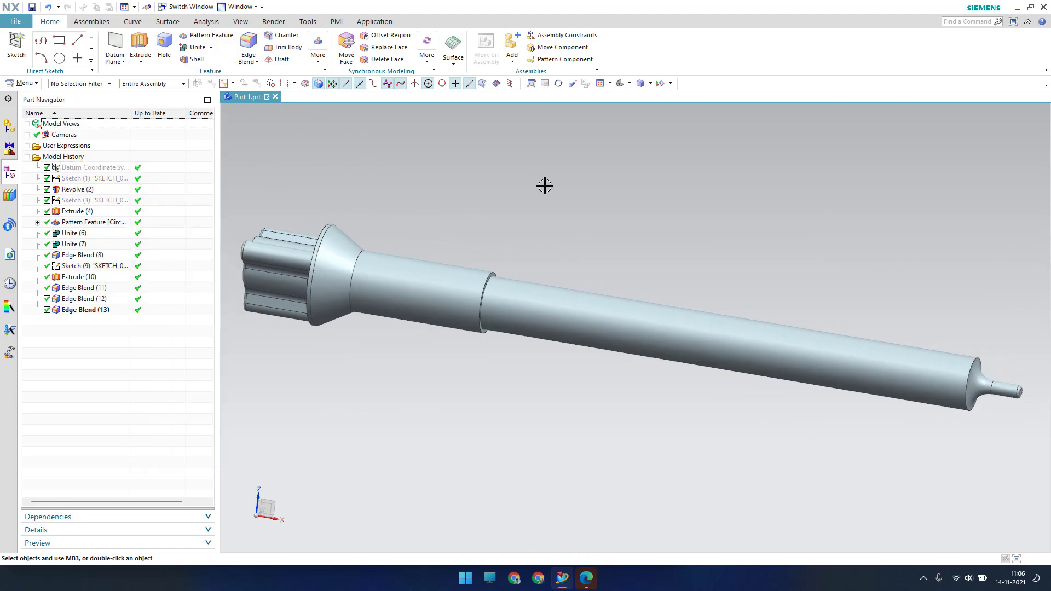
Hide everything except solid bodies via Show and Hide (Ctrl+W)
key("ctrl+w")
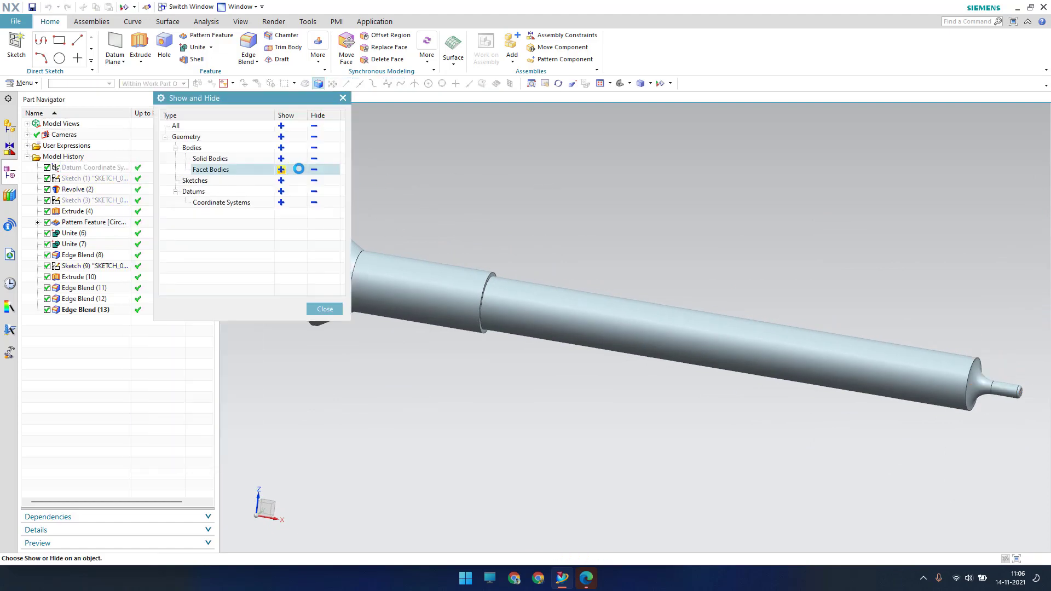
left_click(313, 125)
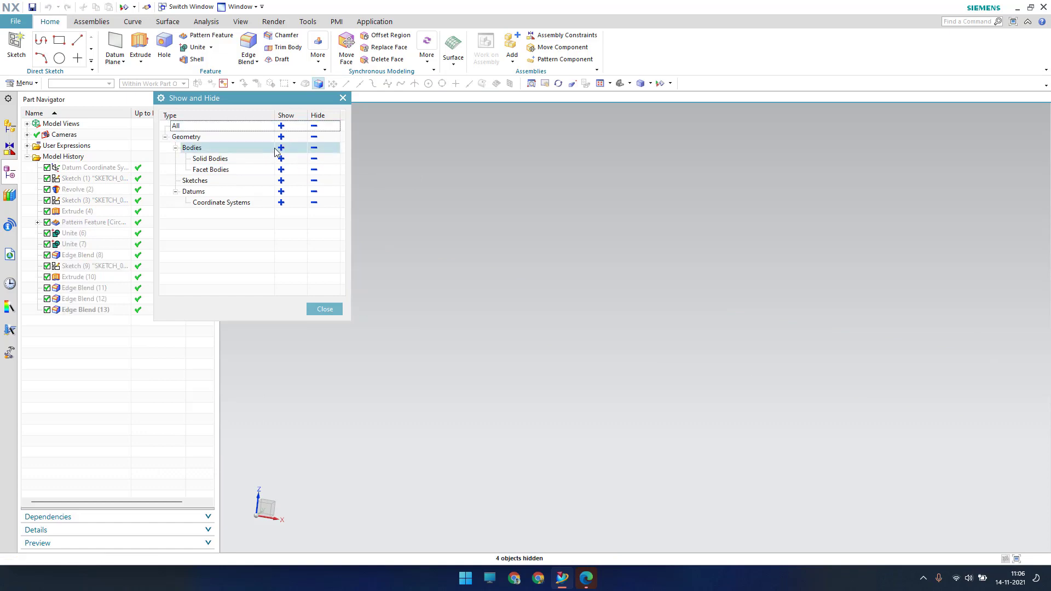
left_click(281, 158)
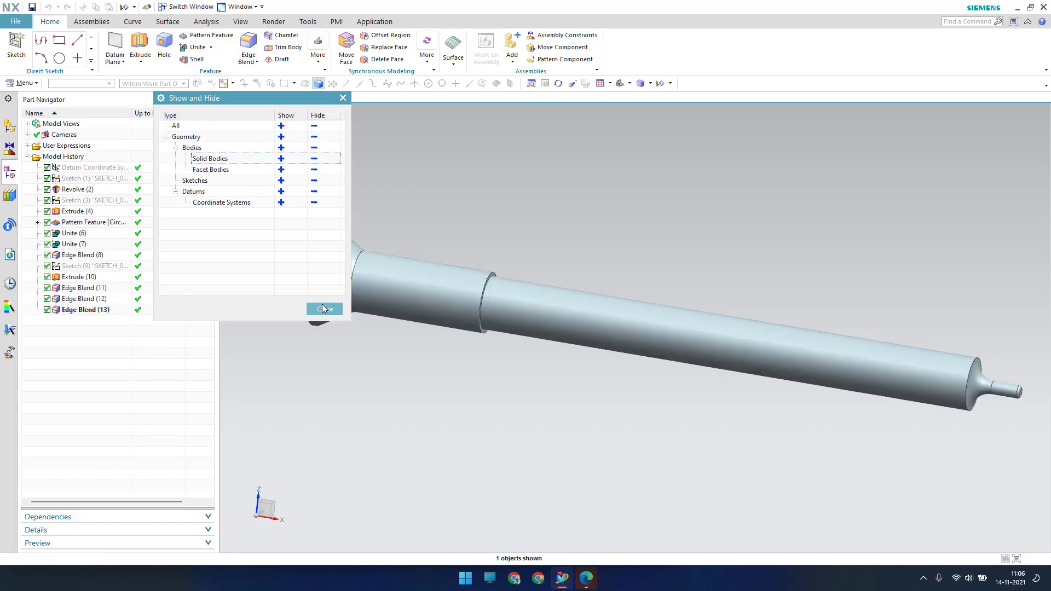
left_click(324, 308)
middle_click_drag(459, 232, 494, 228)
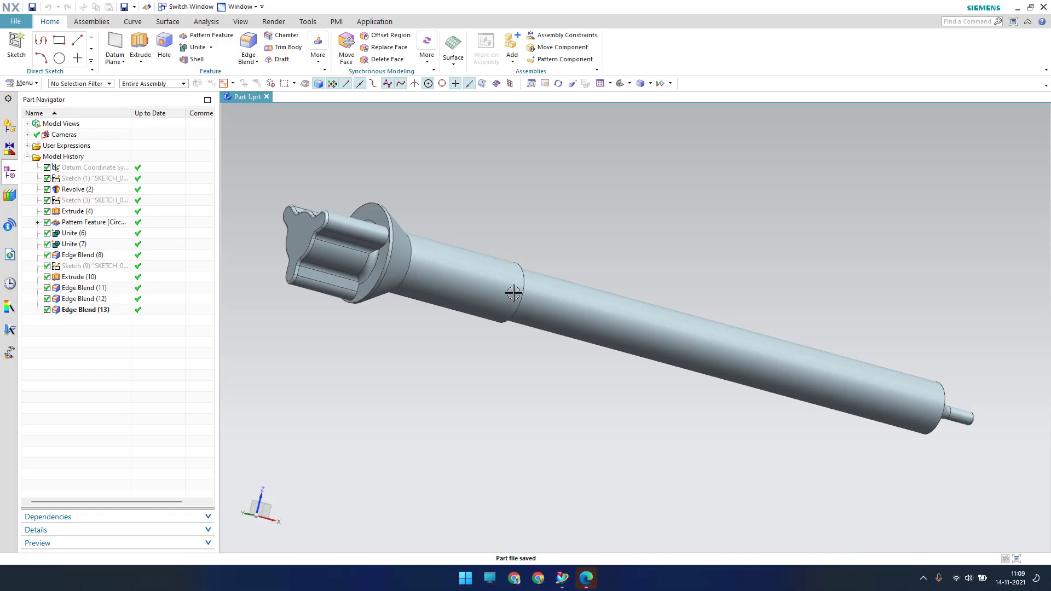
Create a new Model-template part file named Part 2 from the File menu
left_click(15, 21)
left_click(202, 256)
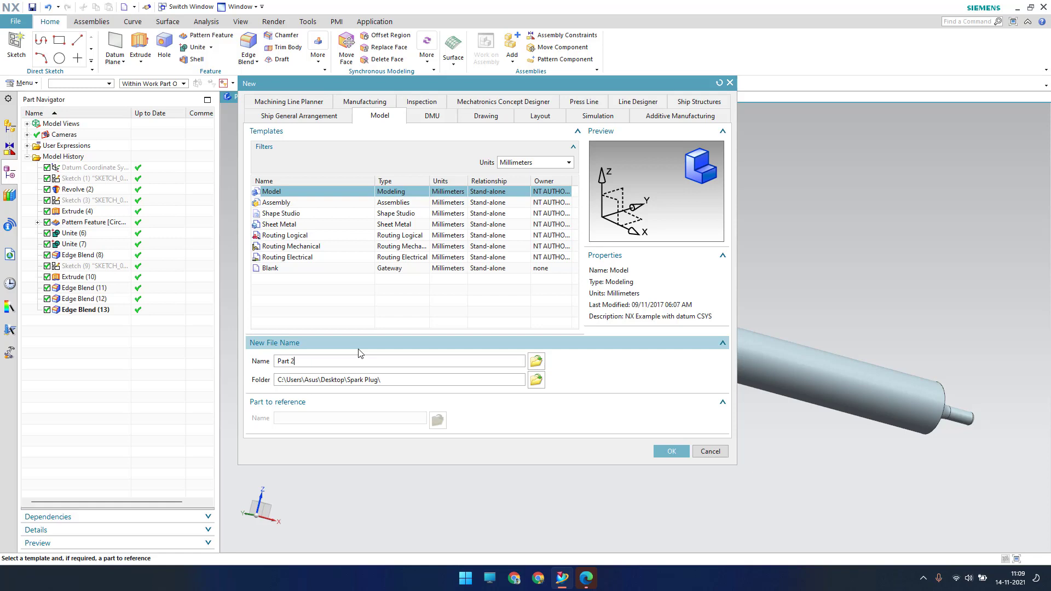
key("Return")
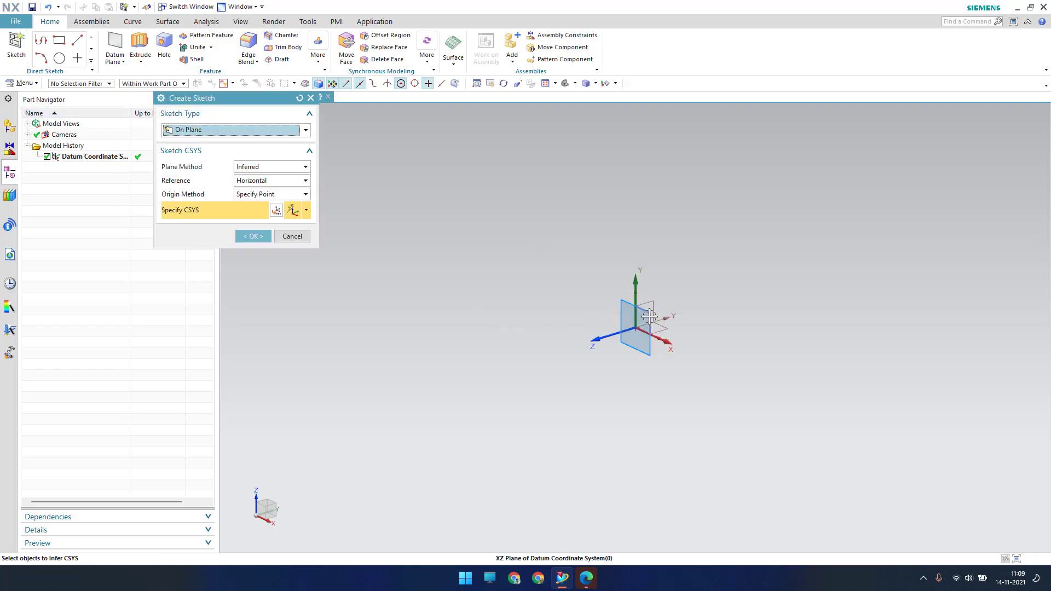
Start sketching and draw a short line near the origin
middle_click(476, 285)
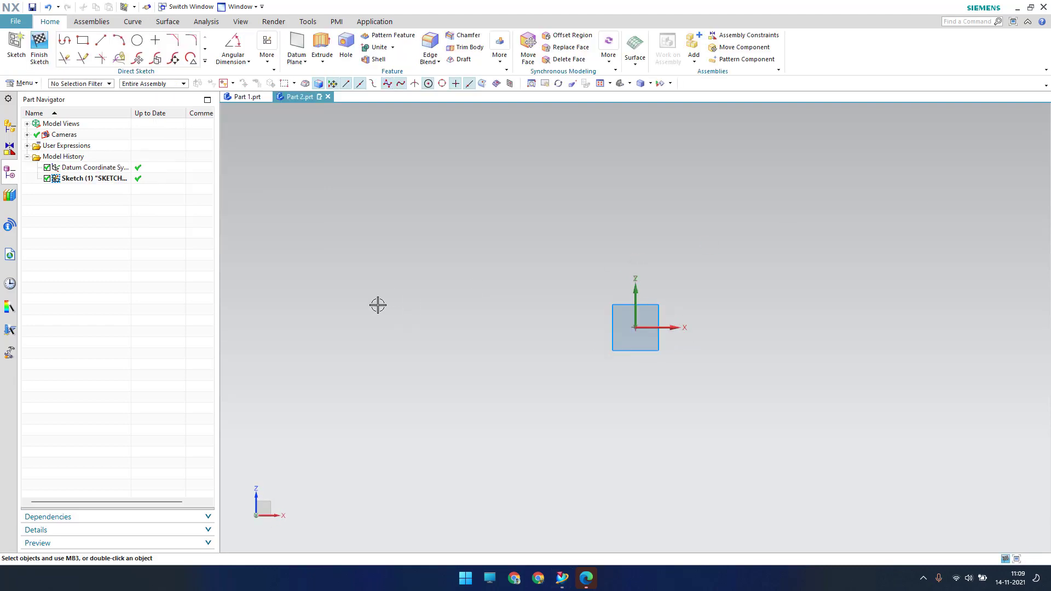
left_click(100, 40)
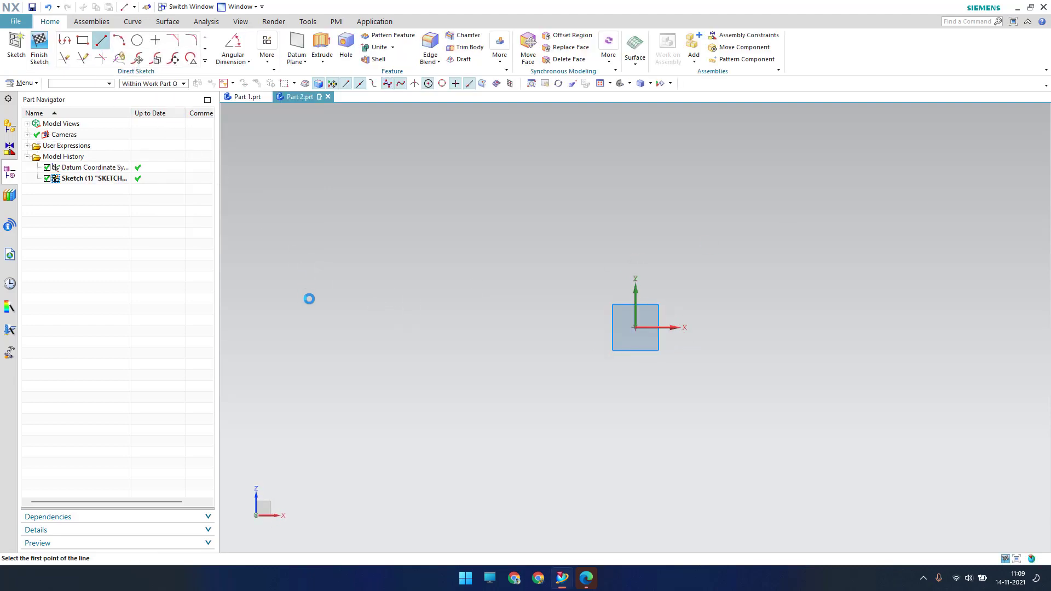
left_click(302, 327)
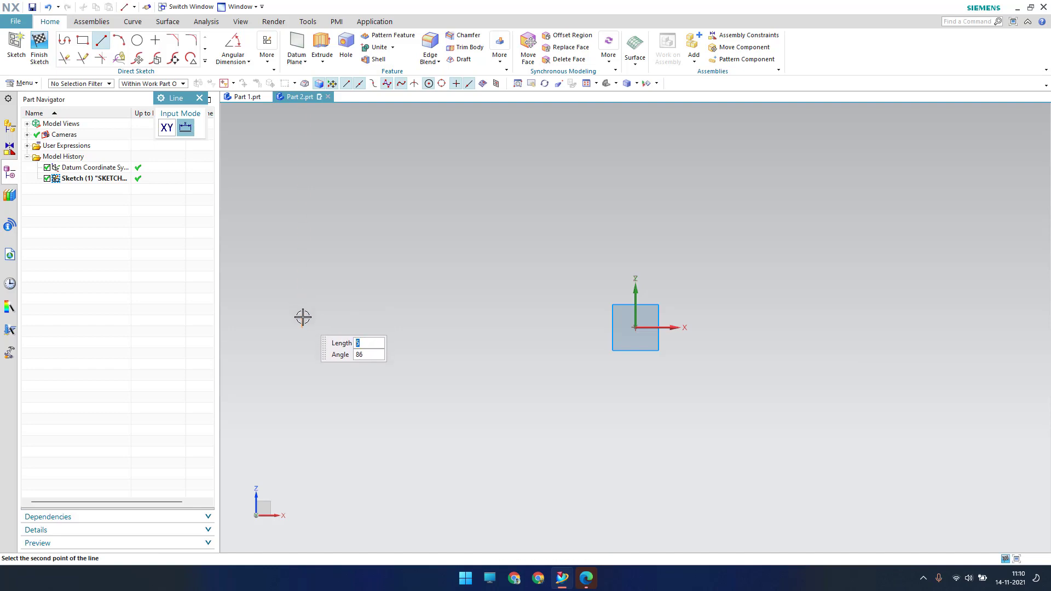
key("Escape")
left_click(502, 334)
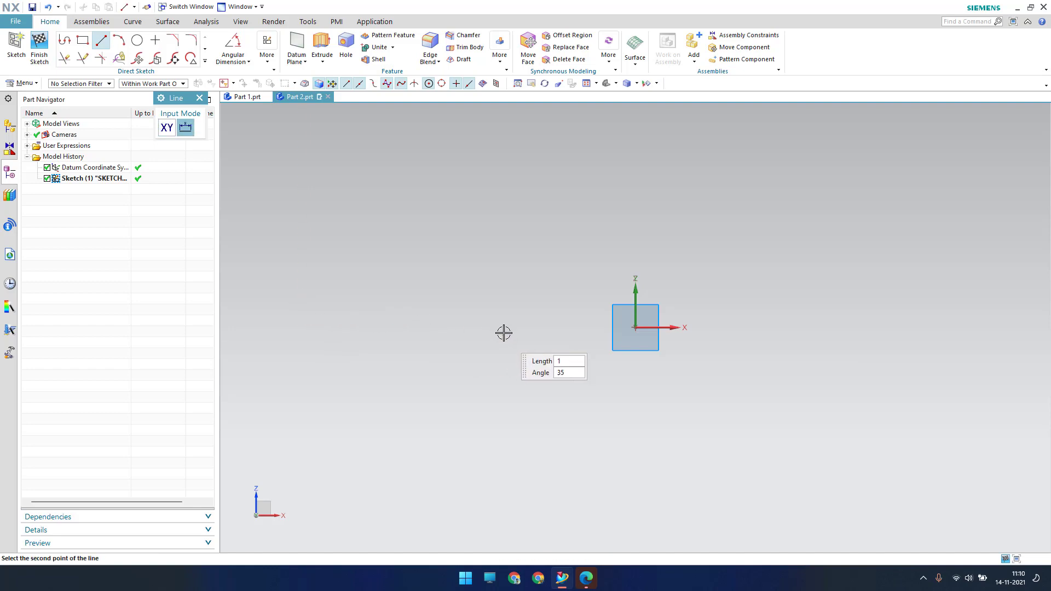
left_click(505, 320)
key("Escape")
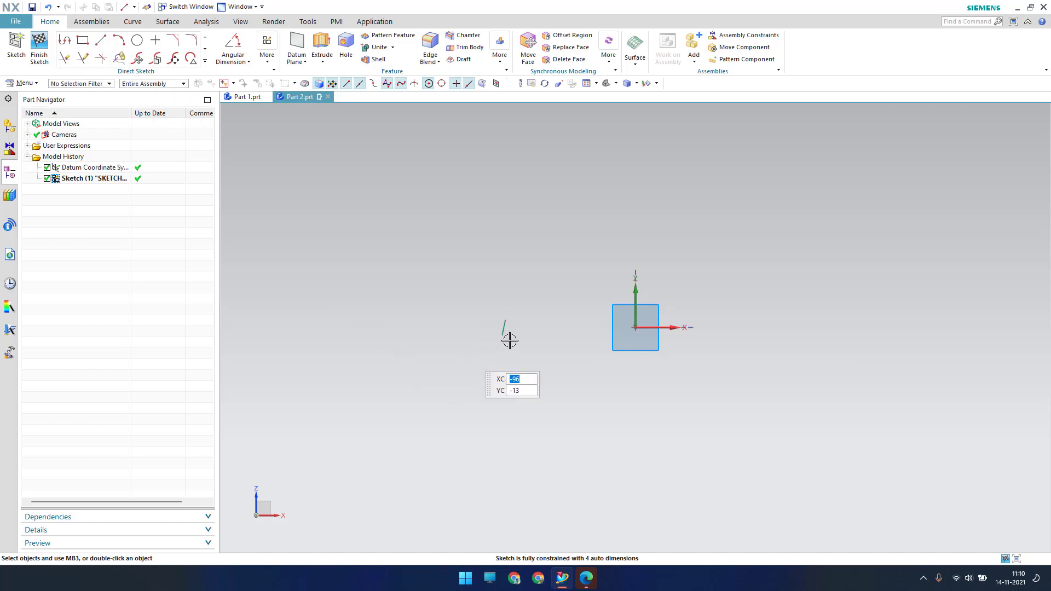
Constrain the line vertical with its lower endpoint on the horizontal axis
right_click(506, 327)
left_click(639, 429)
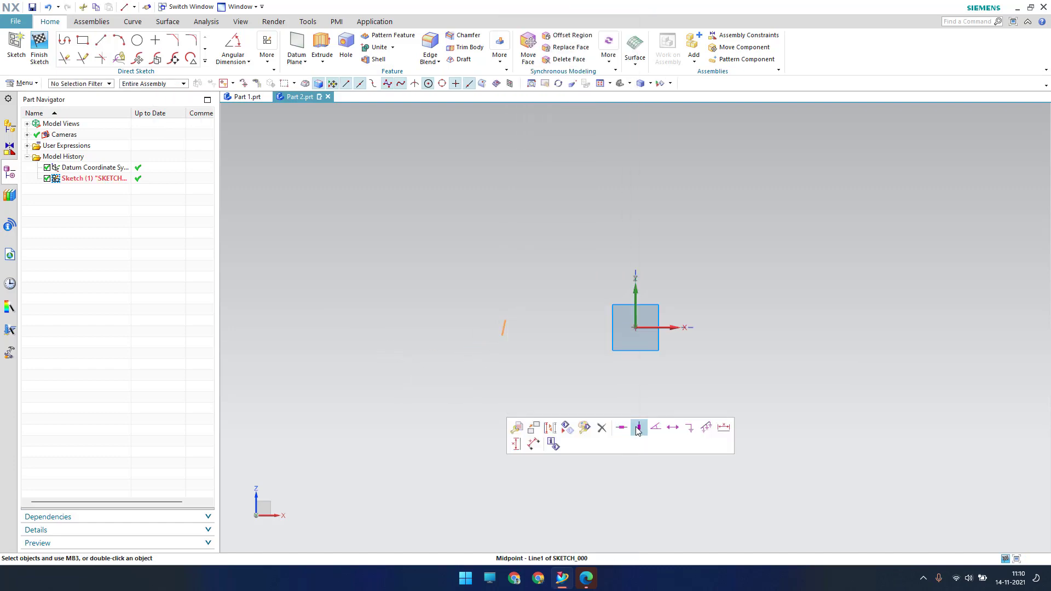
left_click(507, 337)
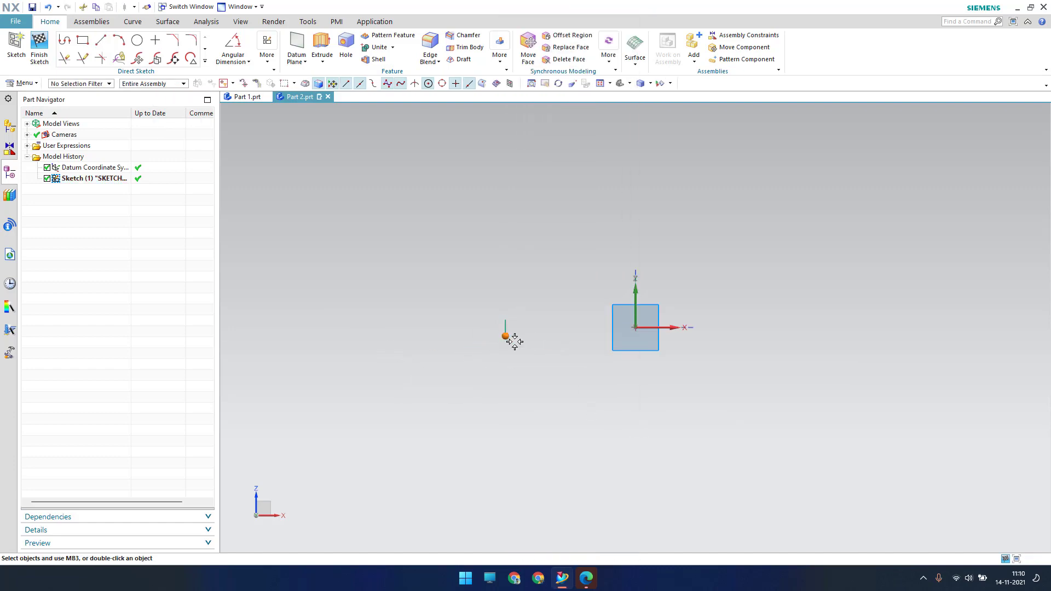
left_click(663, 333)
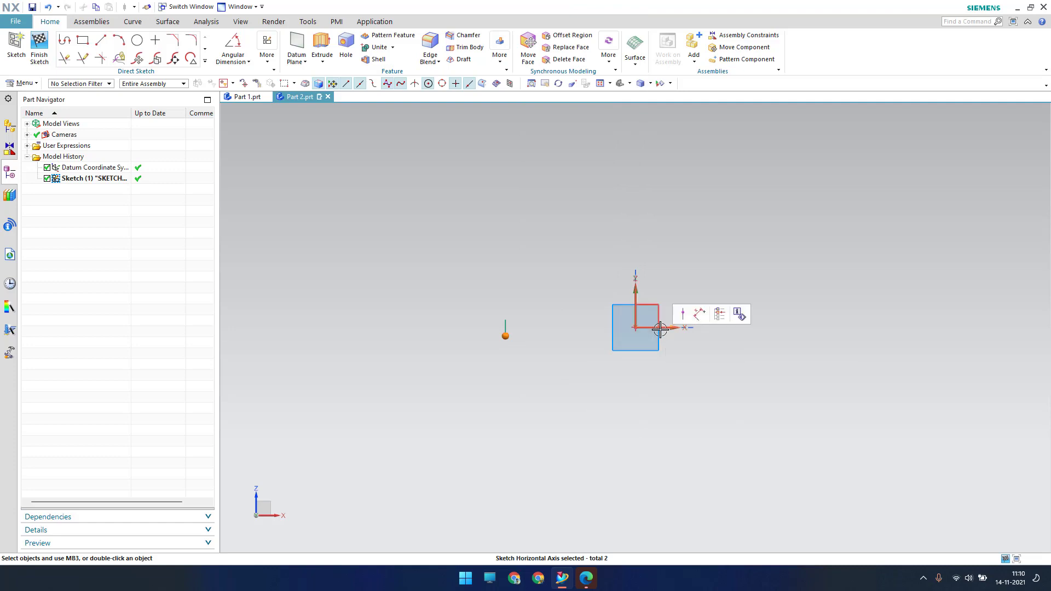
left_click(684, 314)
Dimension the vertical line at p0 = 2 and fit the sketch in view
scroll(518, 338, "up", 4)
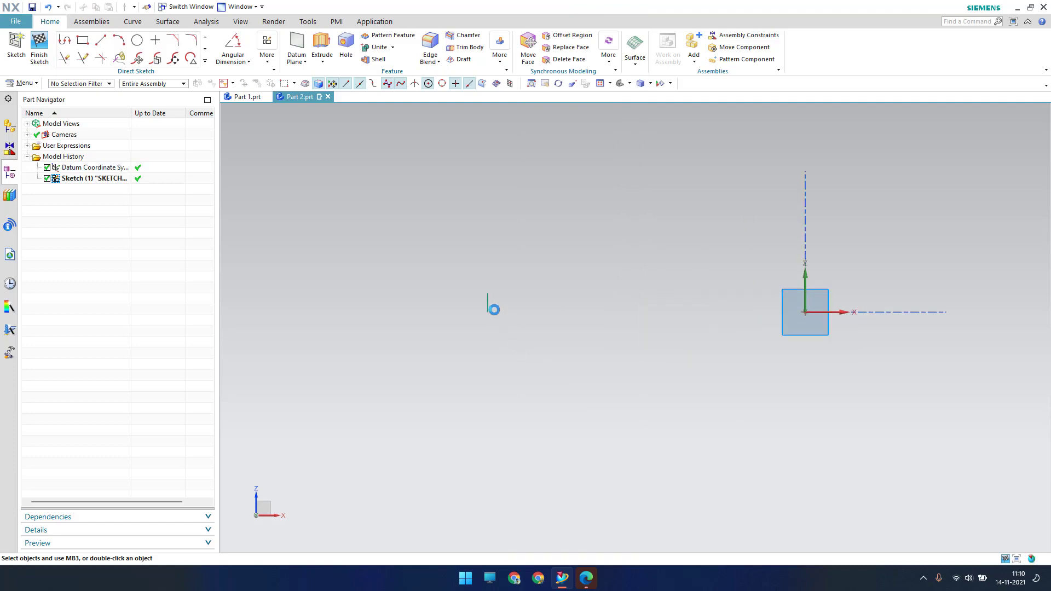
key("d")
scroll(487, 302, "up", 4)
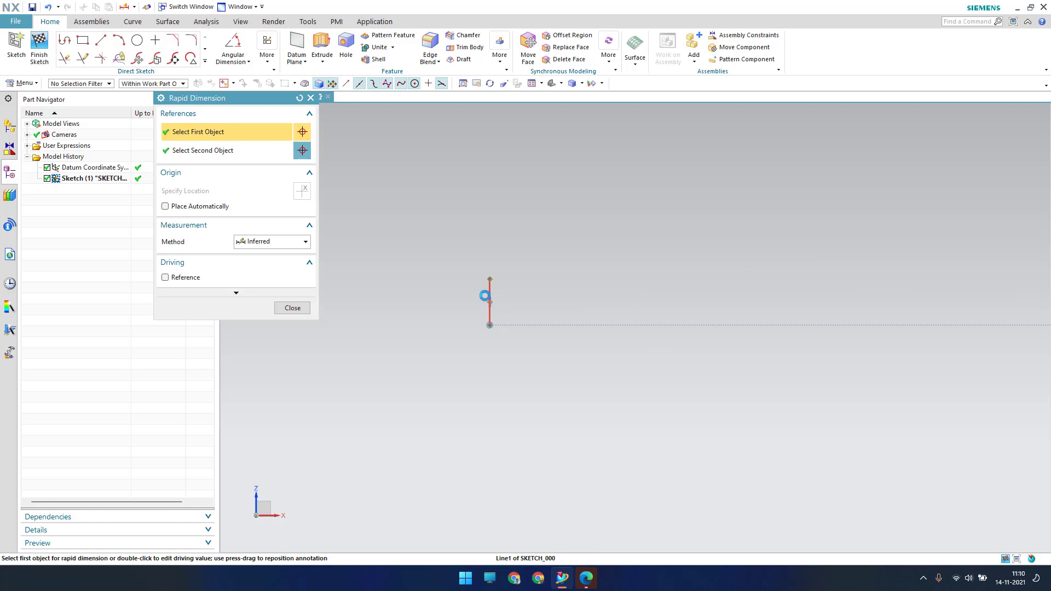
left_click(406, 365)
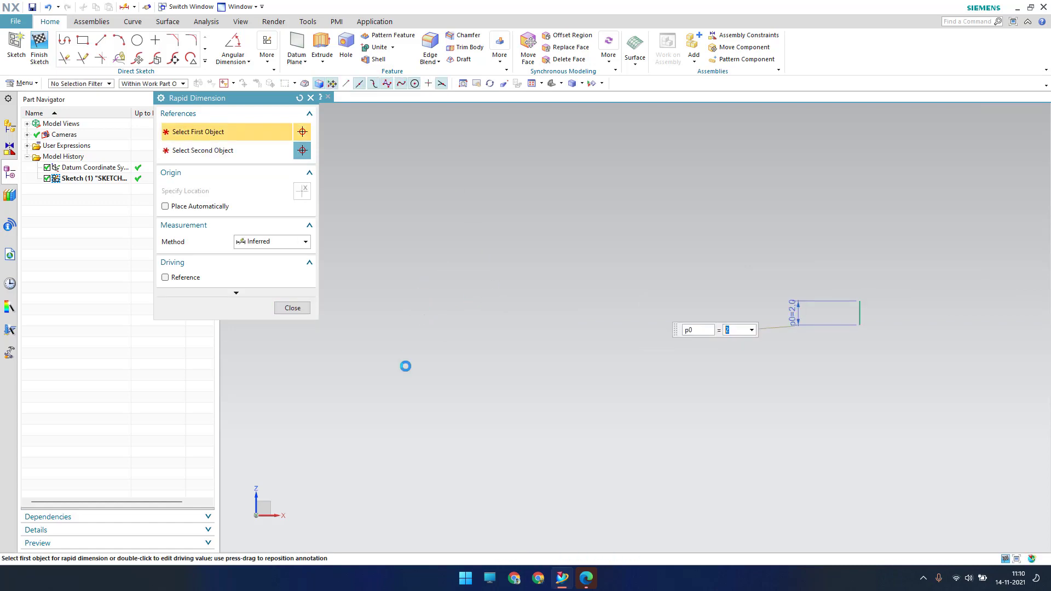
key("Escape")
key("ctrl+f")
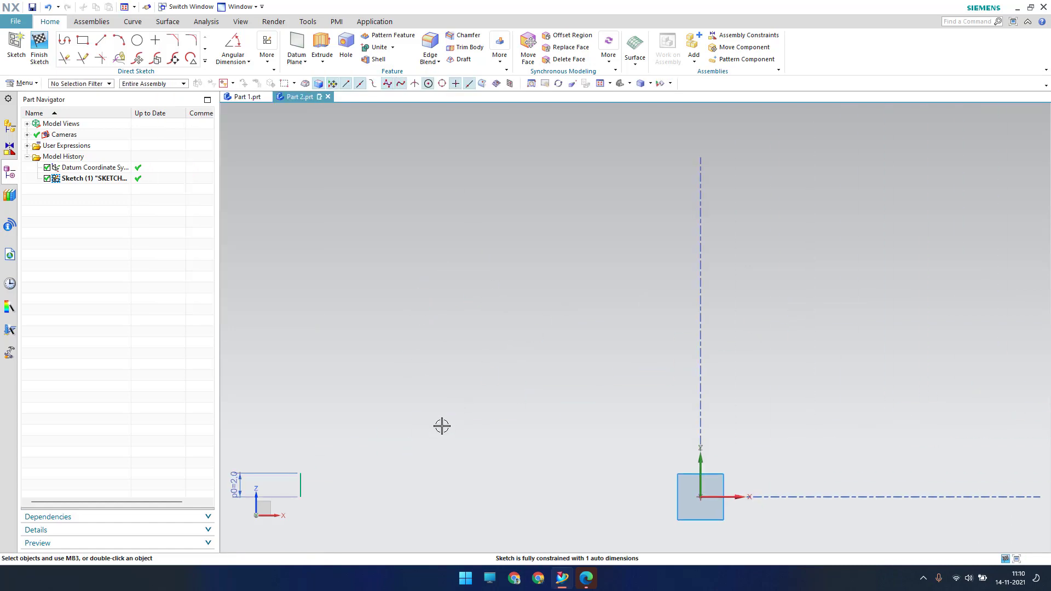
middle_click_drag(456, 429, 500, 326, "shift")
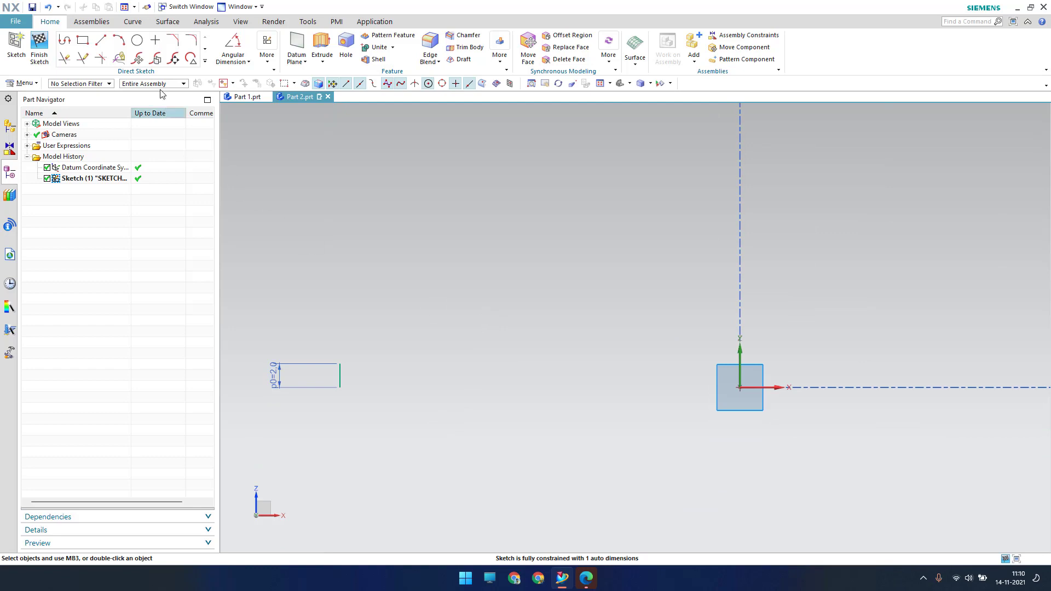
left_click(101, 48)
Draw the first profile chain: flat, angled rise, vertical step, flat top, drop, long horizontal
left_click(340, 363)
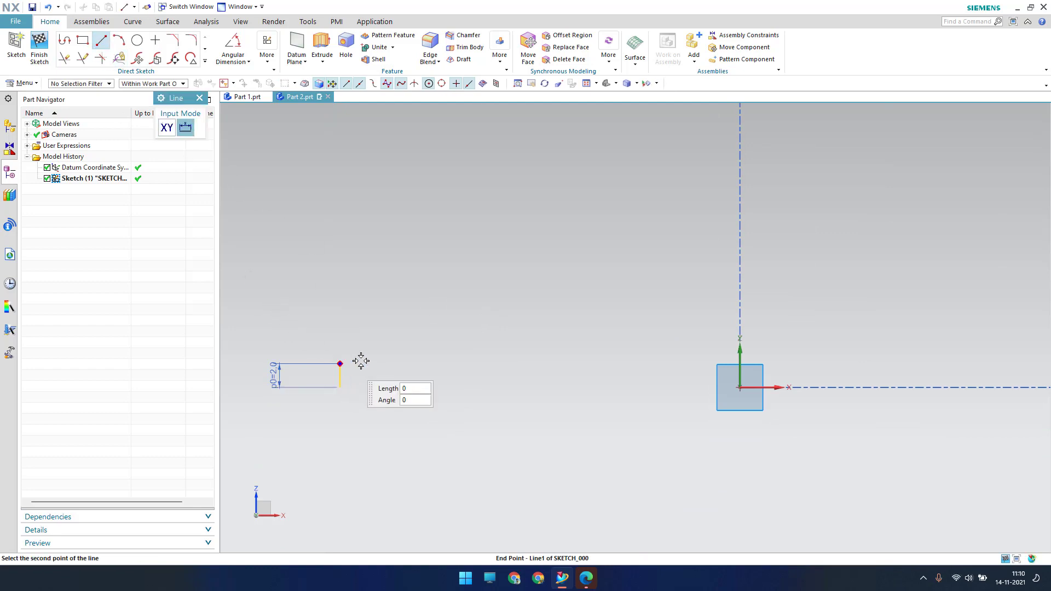
left_click(429, 363)
left_click(495, 335)
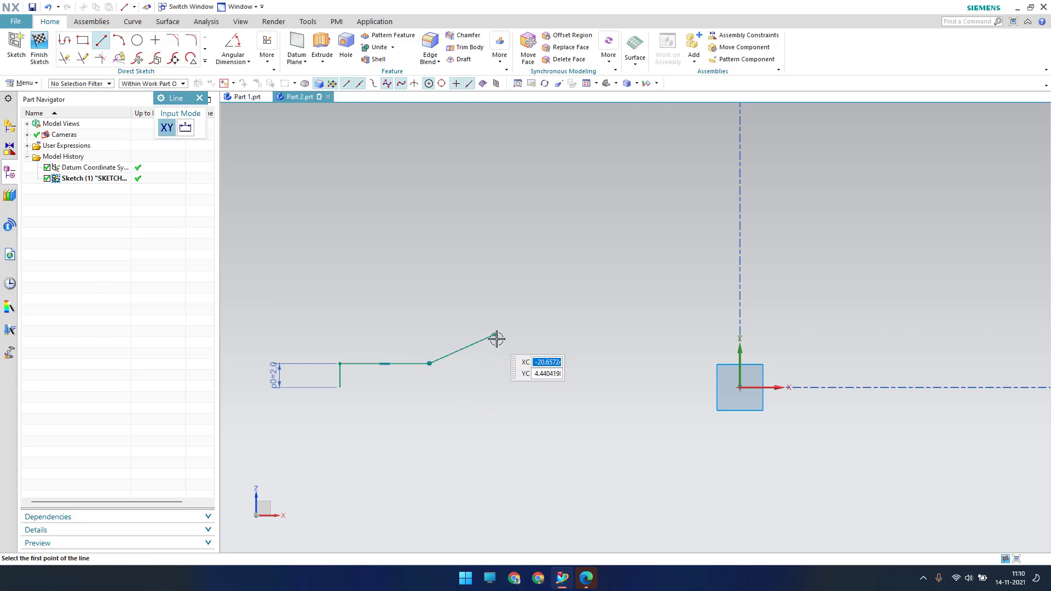
left_click(494, 300)
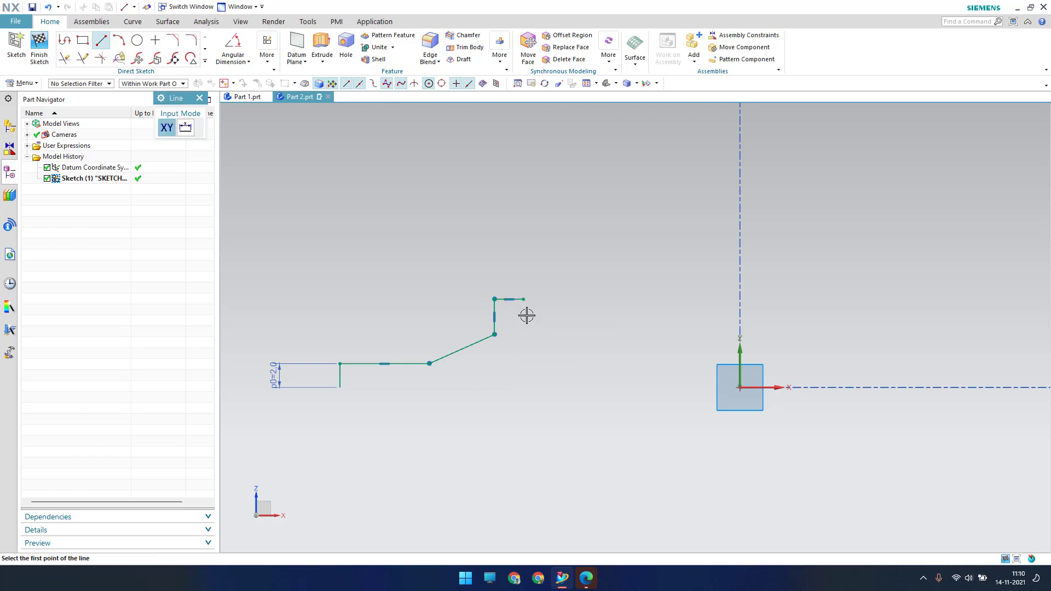
left_click(524, 299)
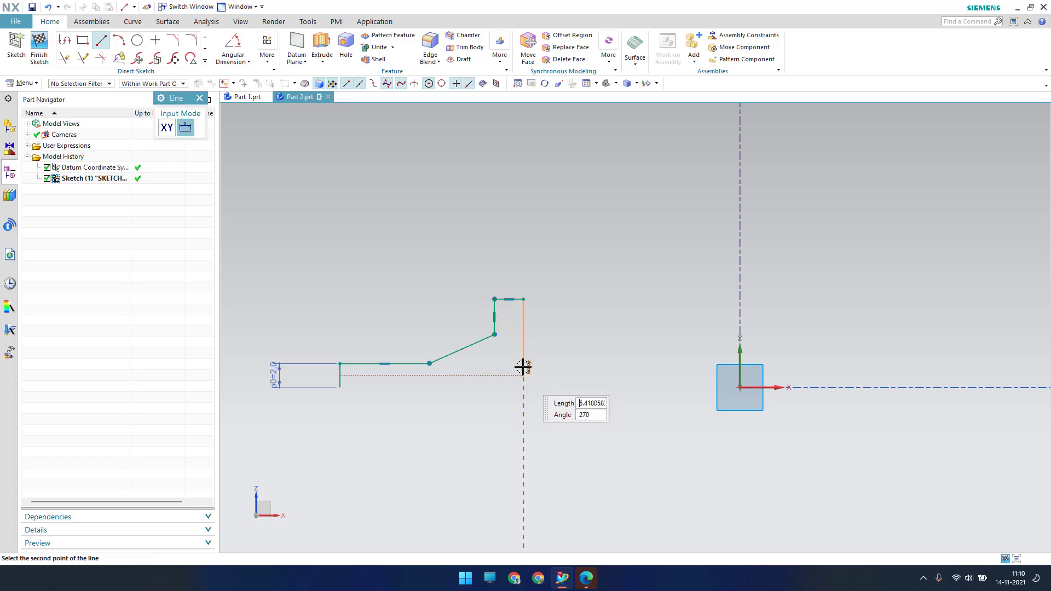
left_click(524, 349)
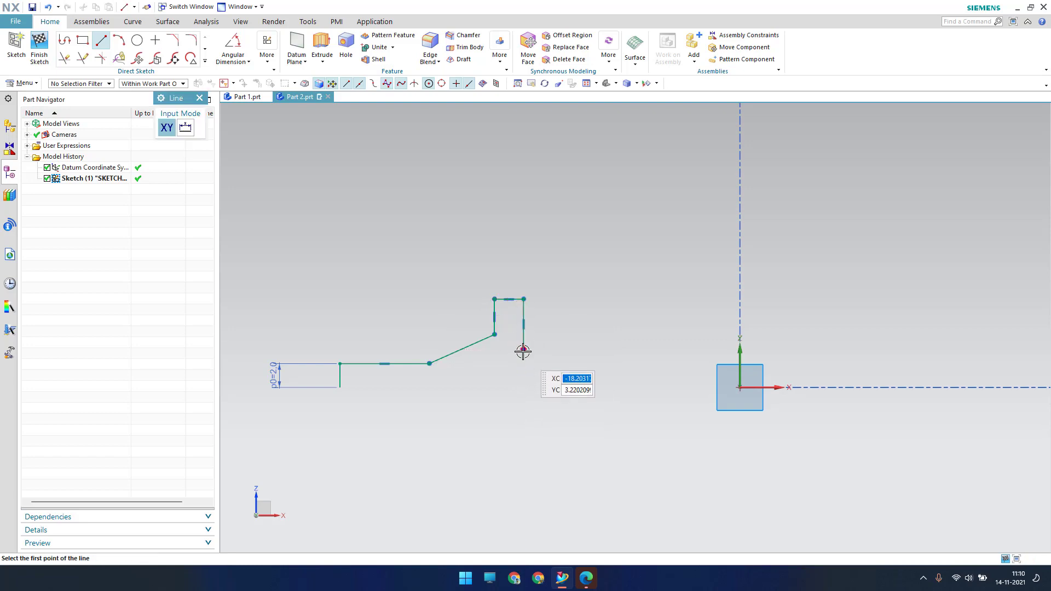
left_click(654, 349)
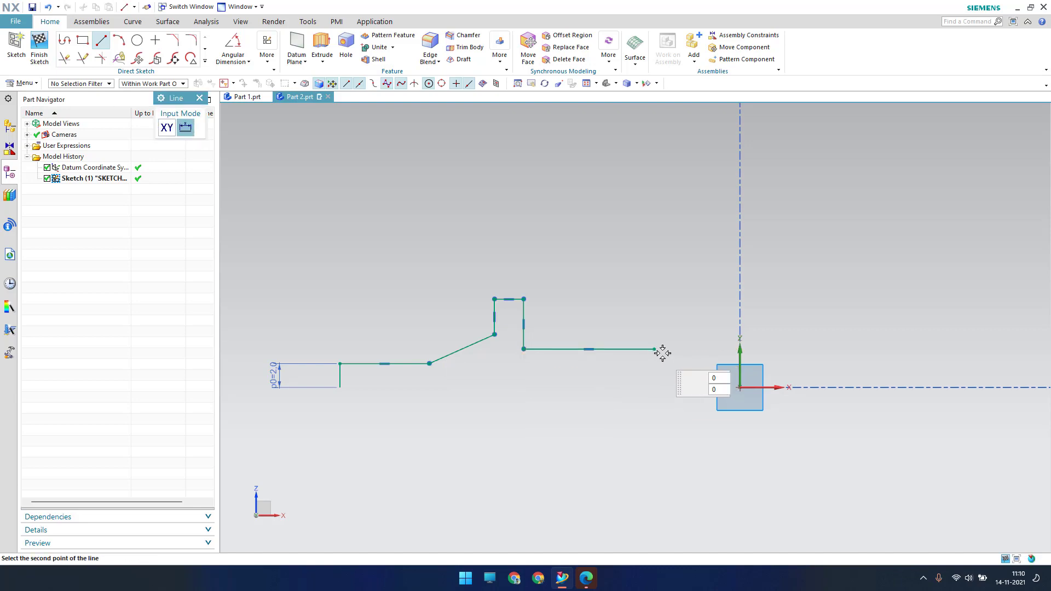
Add a 4-long segment at 328° followed by a 25-long horizontal segment
type("4")
key("Tab")
type("328")
key("Return")
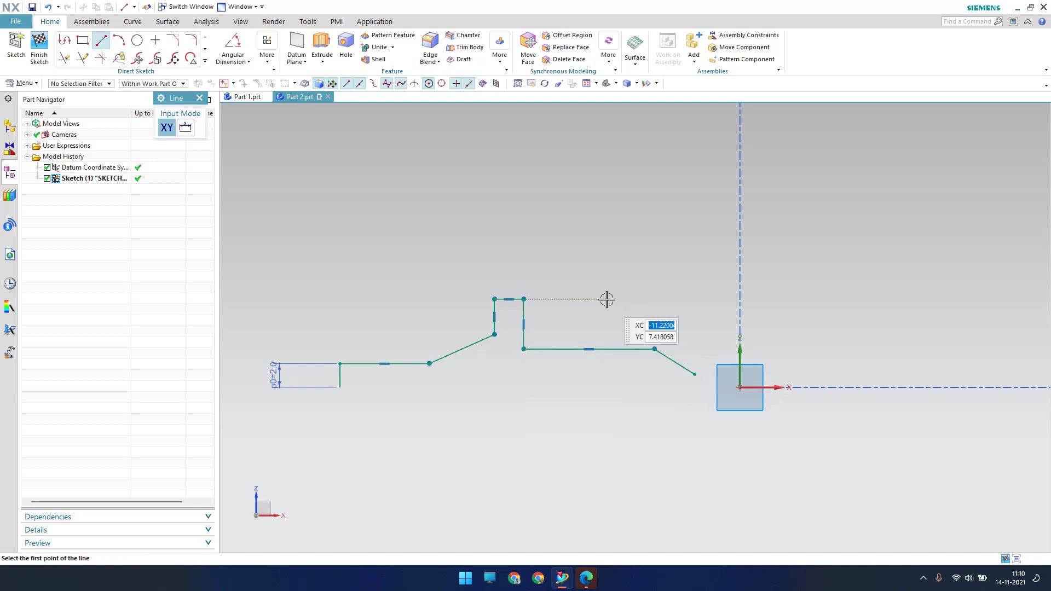
left_click(695, 375)
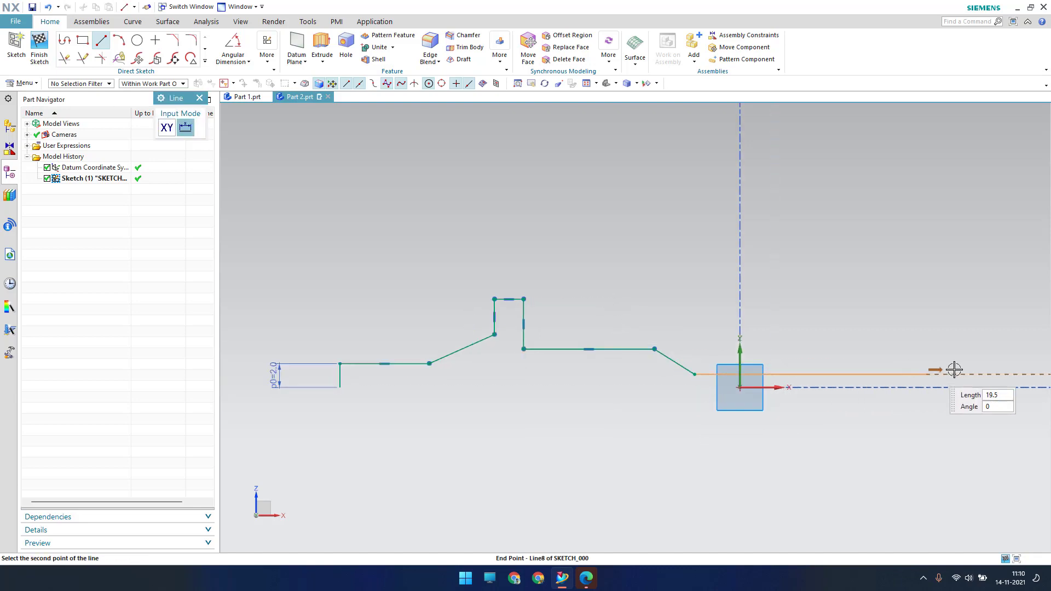
type("25")
key("Return")
scroll(587, 306, "down", 1)
scroll(728, 346, "down", 3)
scroll(694, 329, "up", 4)
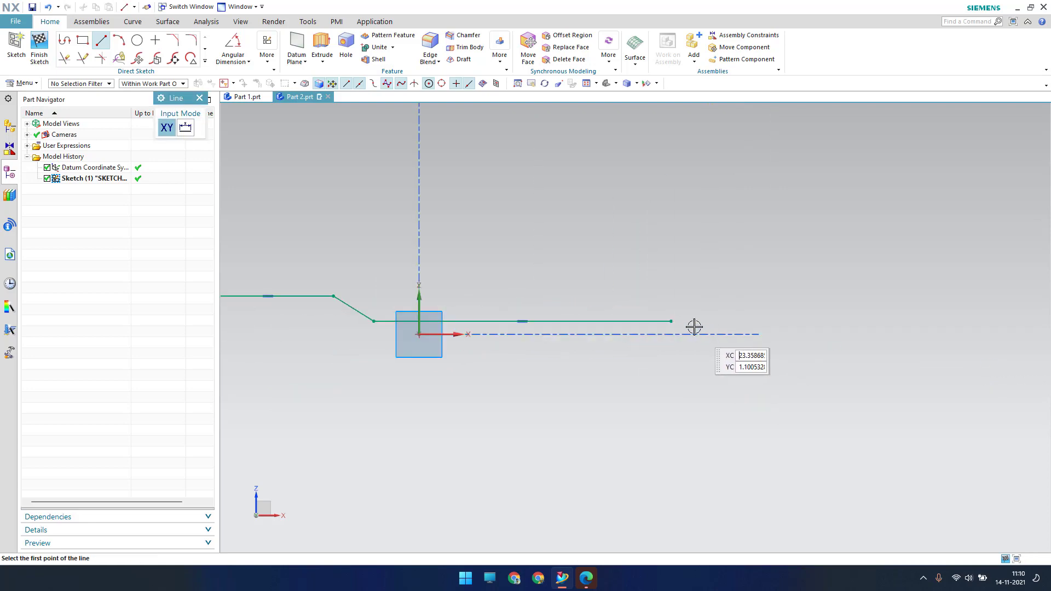
Draw a short vertical step up and a horizontal line further right
left_click(671, 317)
left_click(673, 308)
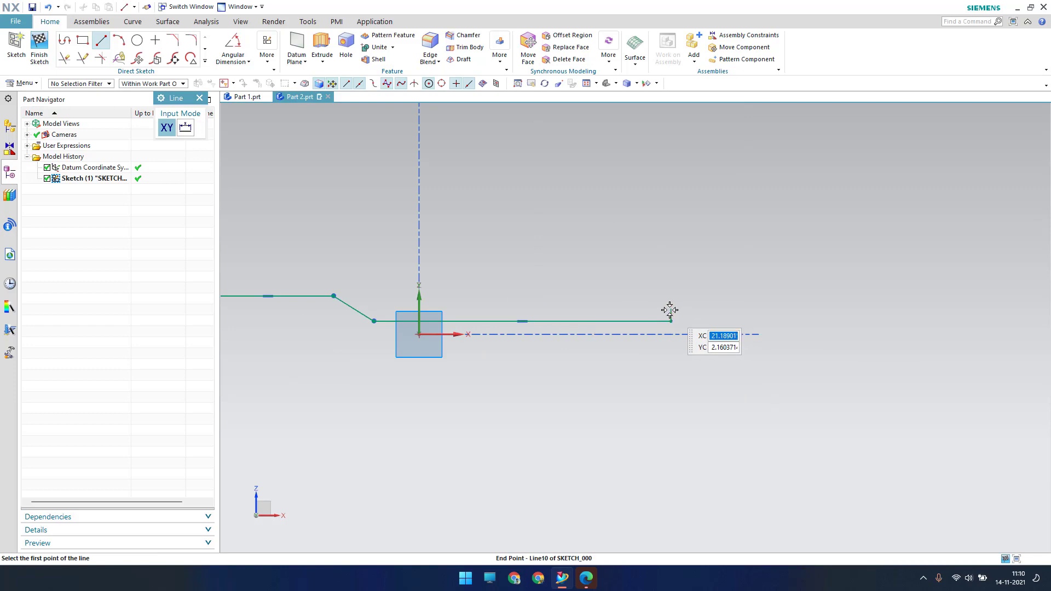
left_click(671, 308)
left_click(831, 308)
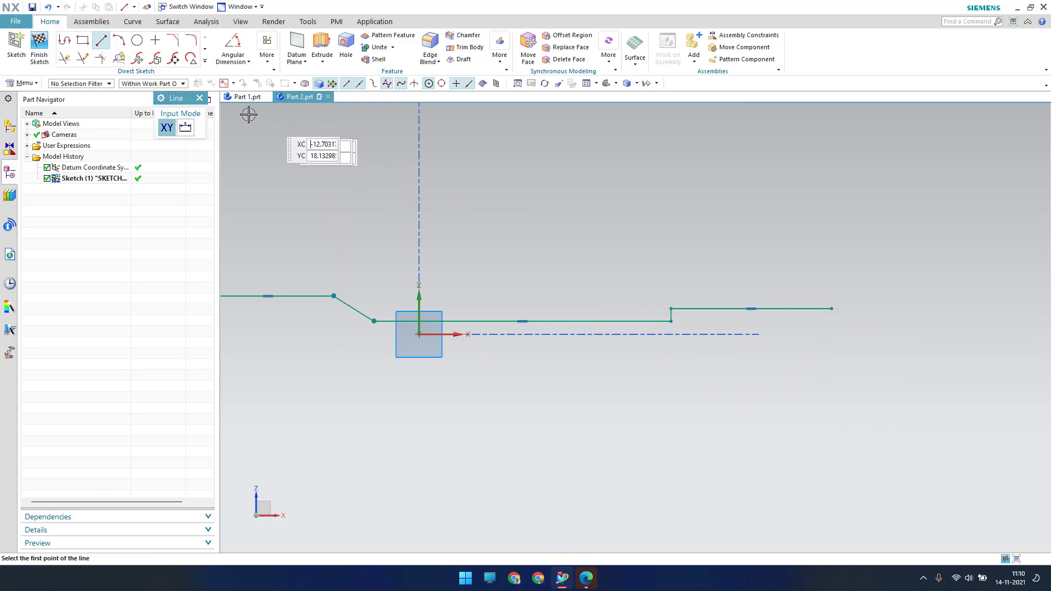
left_click(199, 98)
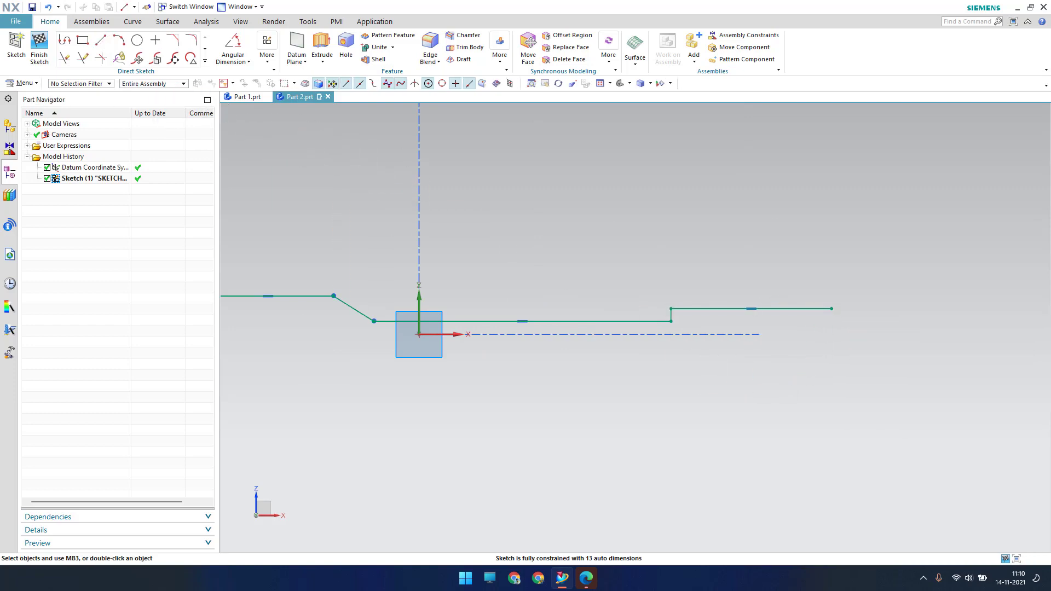
Draw the right-hand vertical end line and the closing line along the axis
left_click(107, 45)
left_click(832, 309)
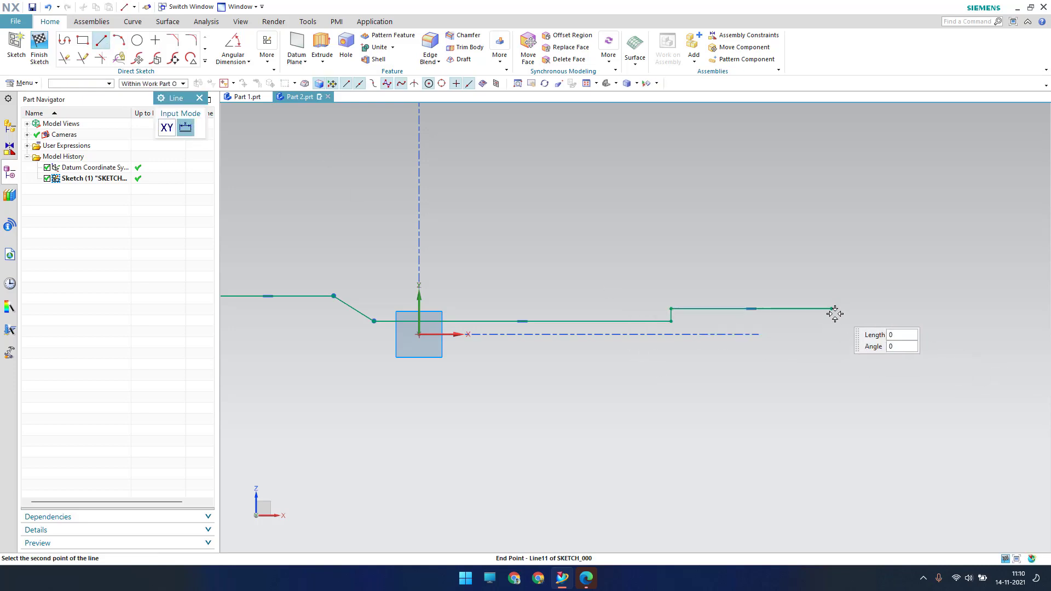
left_click(831, 355)
scroll(811, 425, "down", 2)
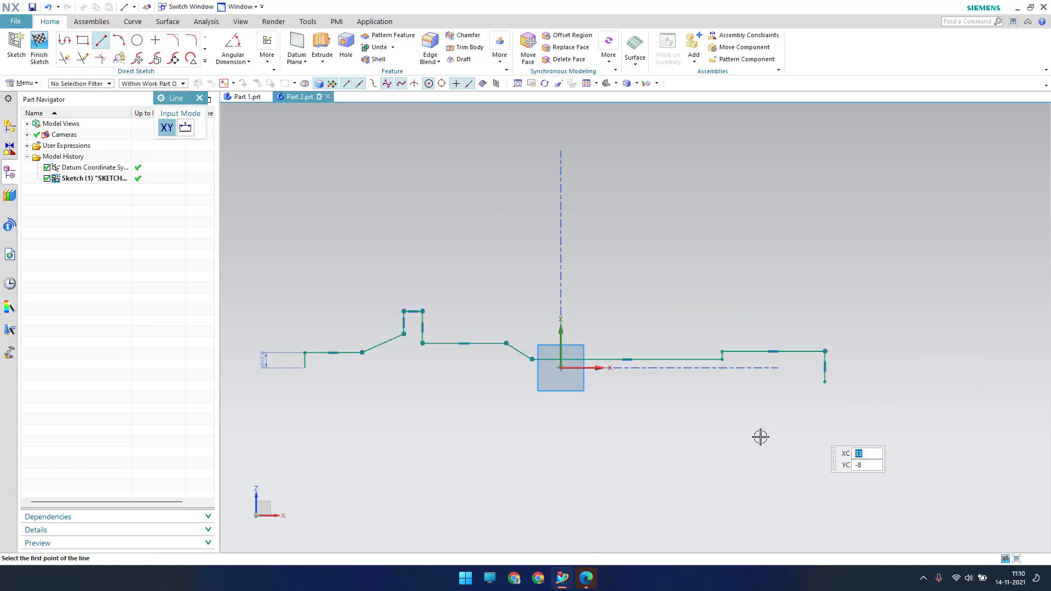
left_click(304, 368)
left_click(864, 368)
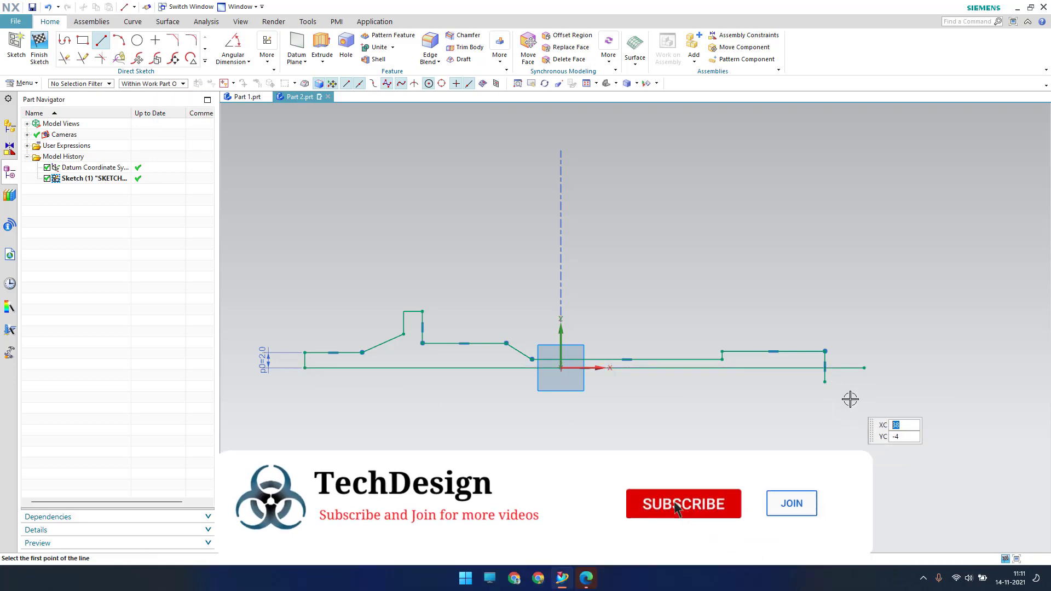
Trim the extra line piece near the right corner with Quick Trim
key("Escape")
scroll(854, 389, "up", 5)
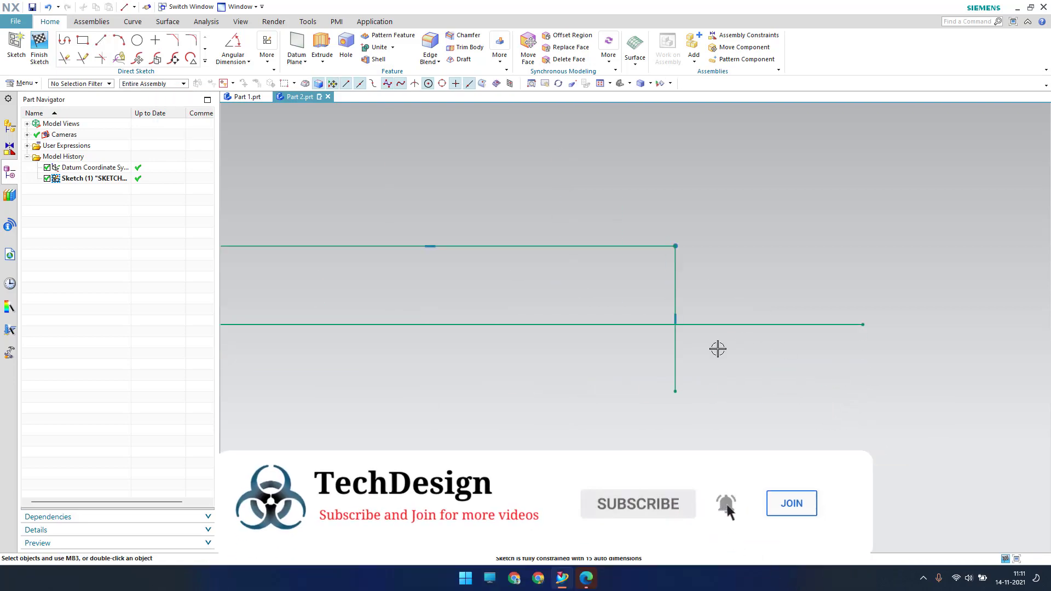
left_click(203, 55)
left_click(204, 61)
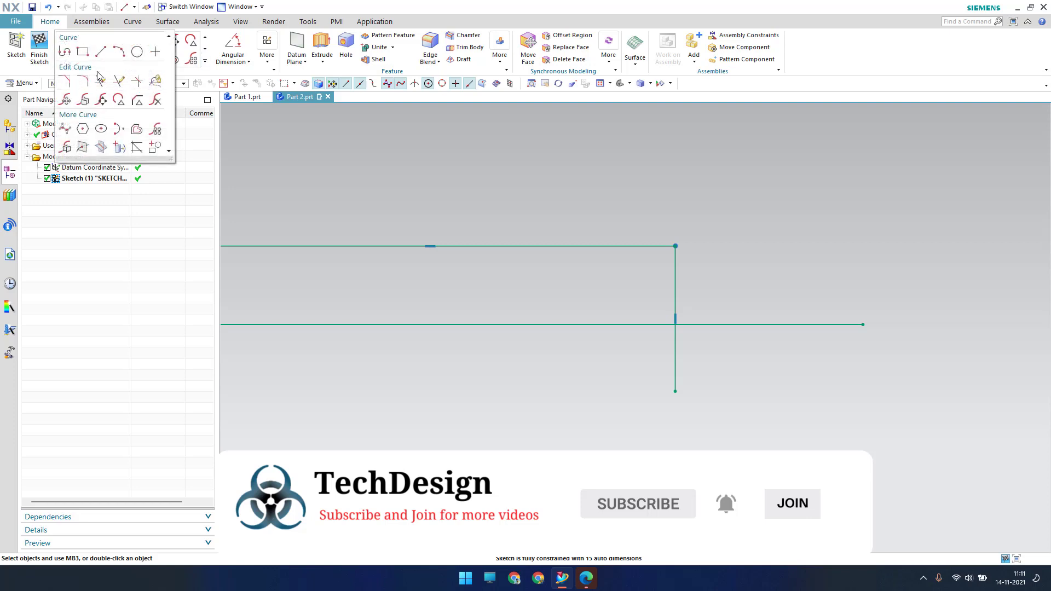
left_click(119, 81)
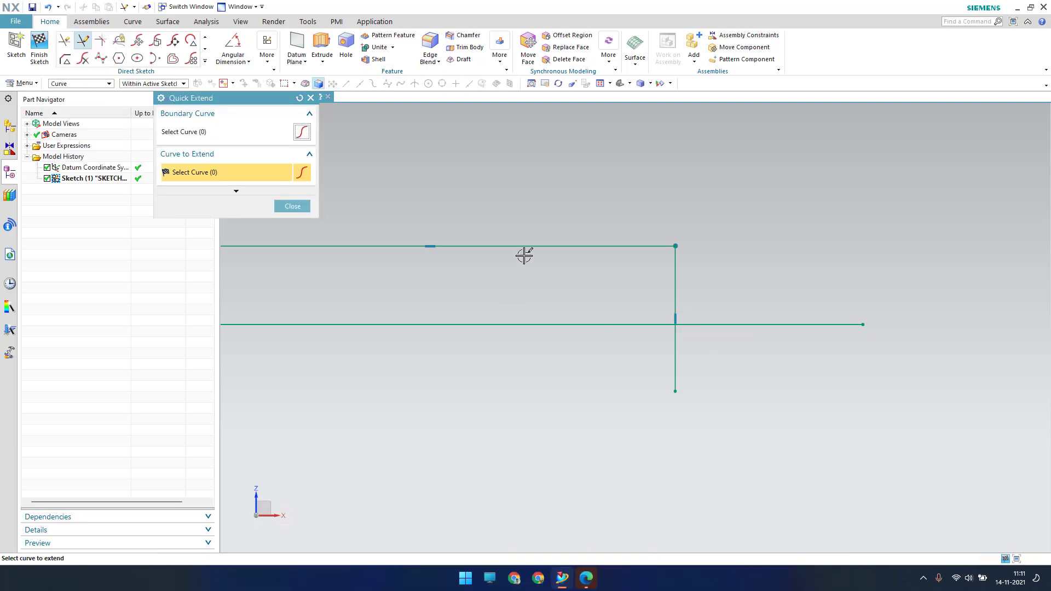
key("Escape")
left_click(204, 61)
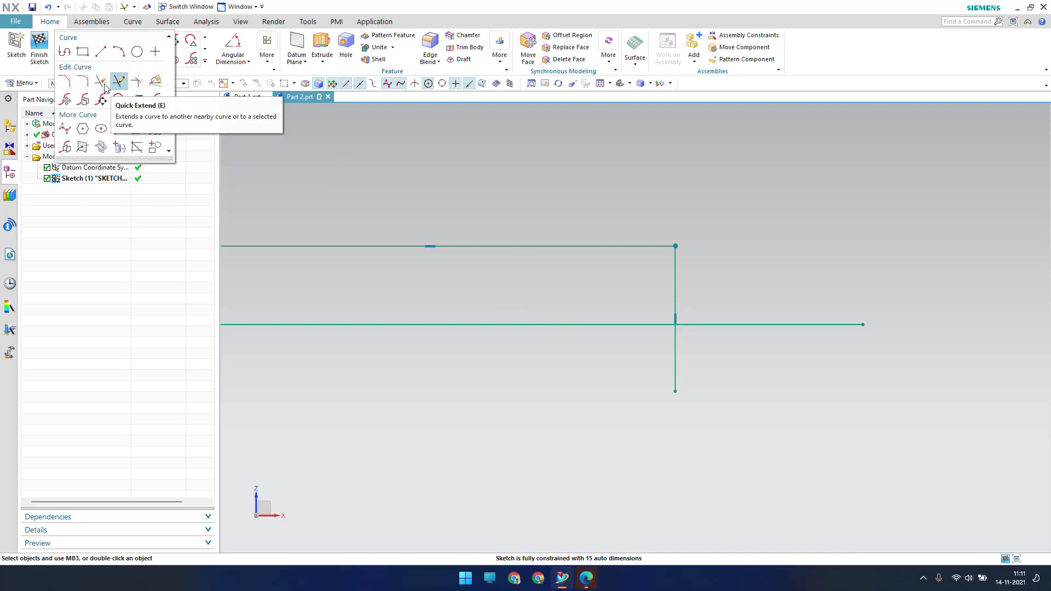
left_click(116, 82)
left_click(650, 324)
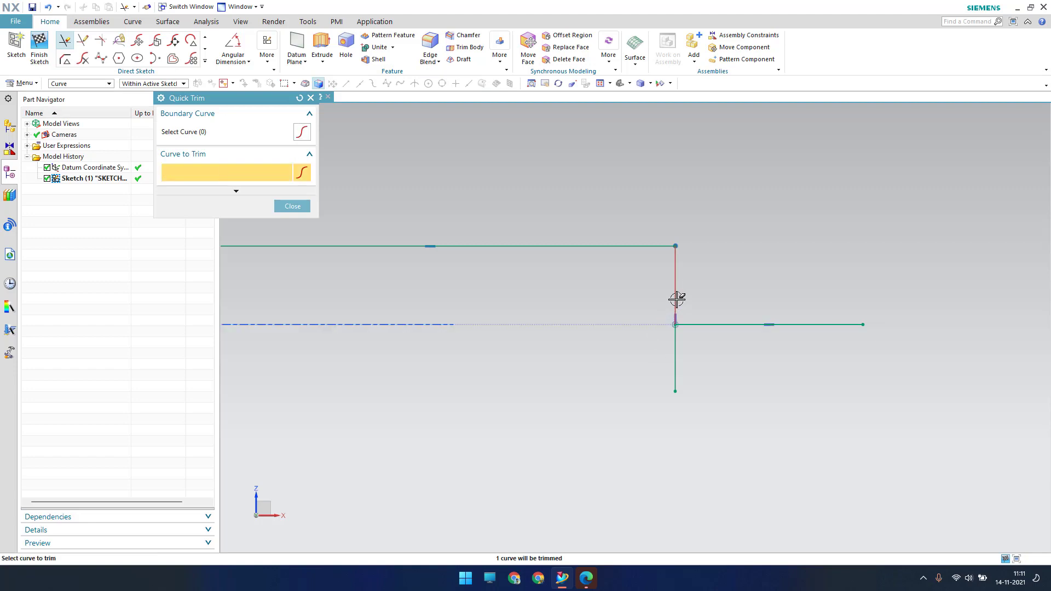
key("Escape")
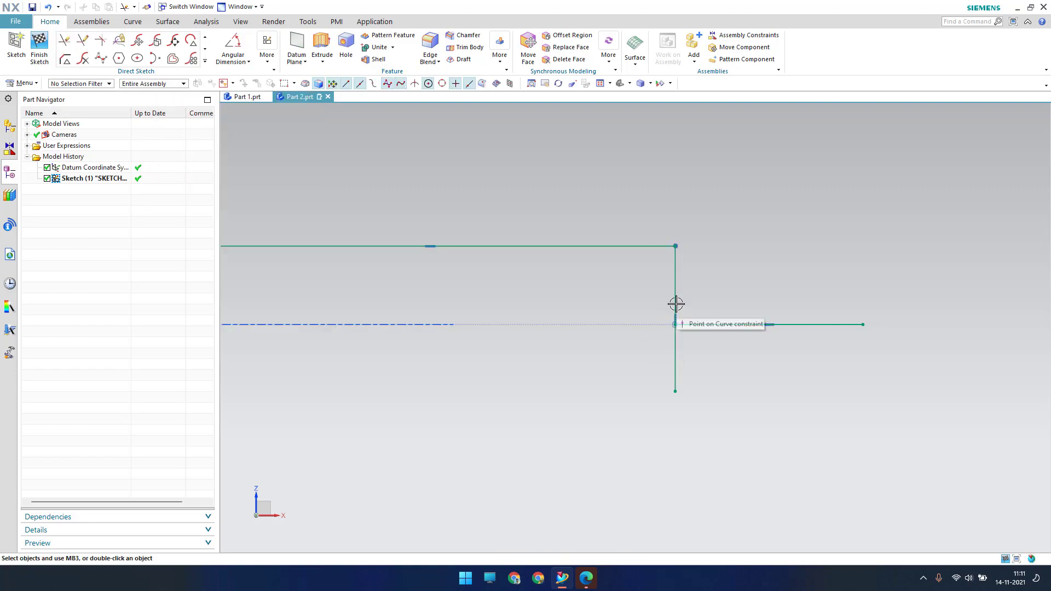
Make a sharp corner between the axis line and right end line, then fit the view
left_click(204, 63)
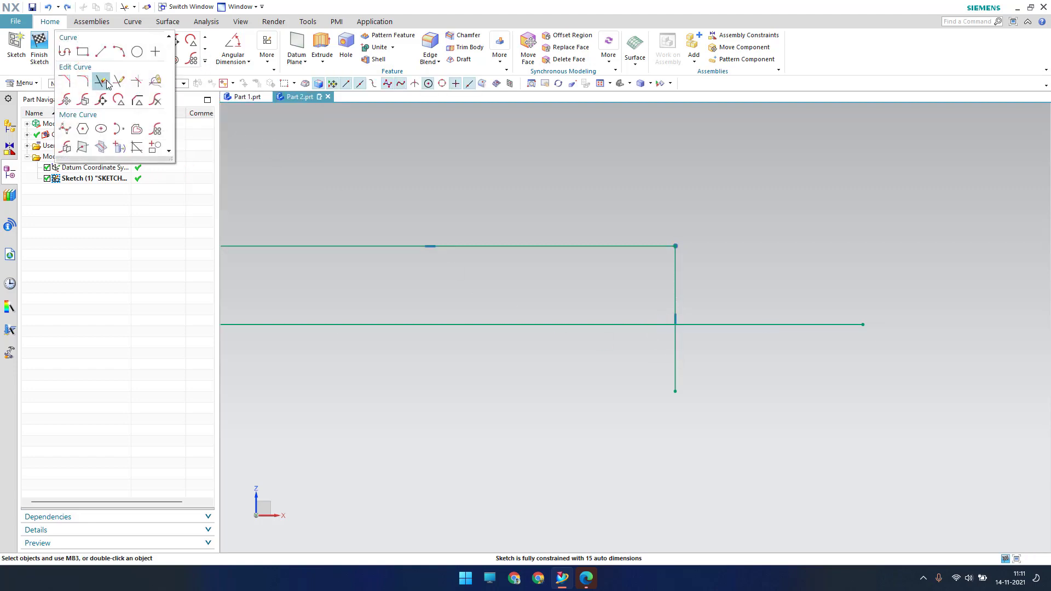
left_click(135, 82)
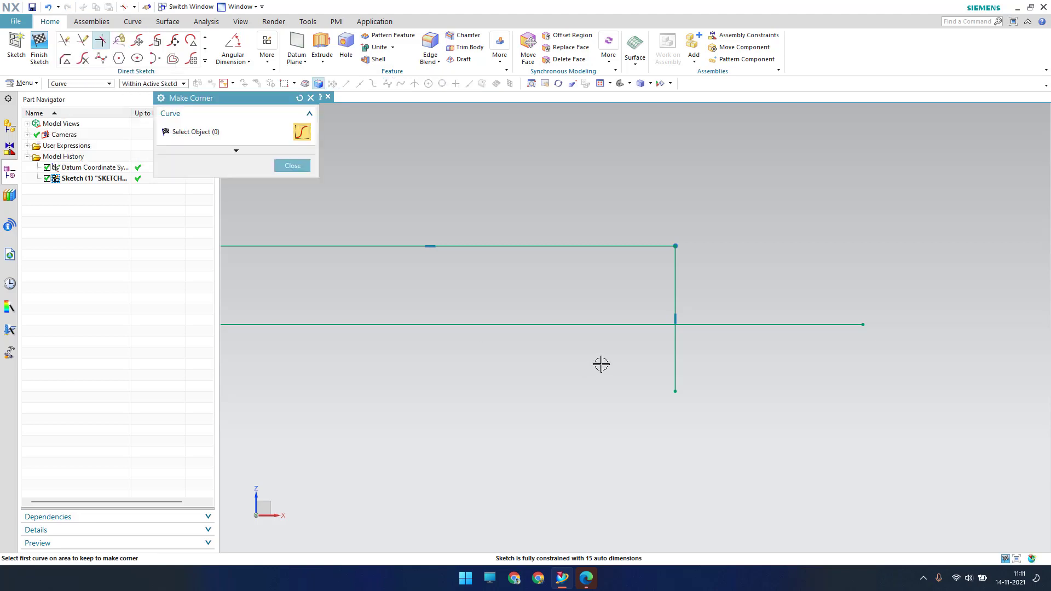
left_click(640, 325)
left_click(675, 283)
key("Escape")
right_click(720, 325)
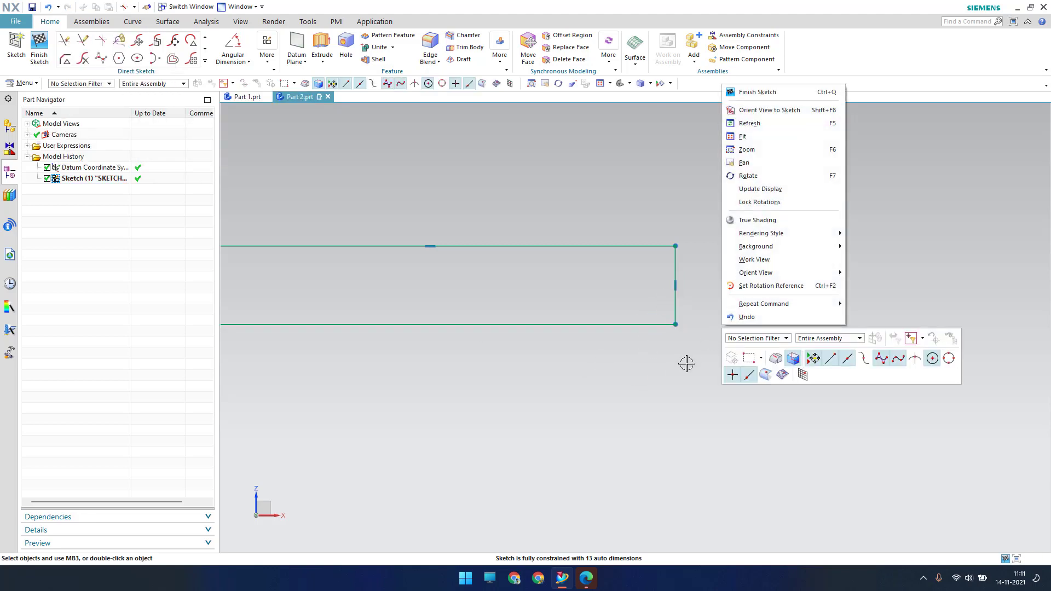
key("f")
mouse_move(655, 447)
middle_mouse_down("shift")
mouse_move(631, 399)
mouse_move(618, 325)
middle_mouse_up("shift")
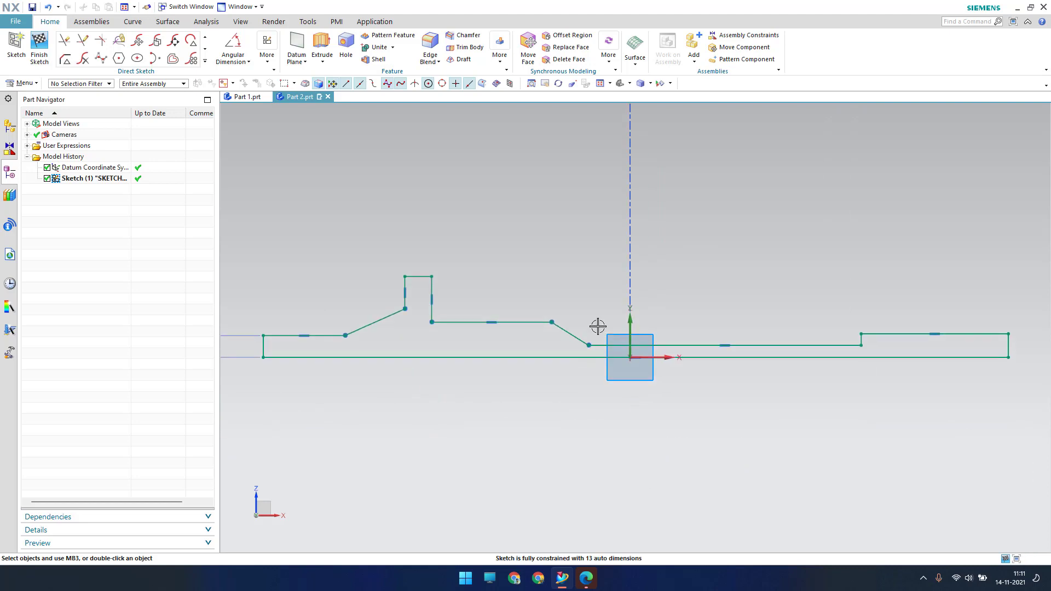
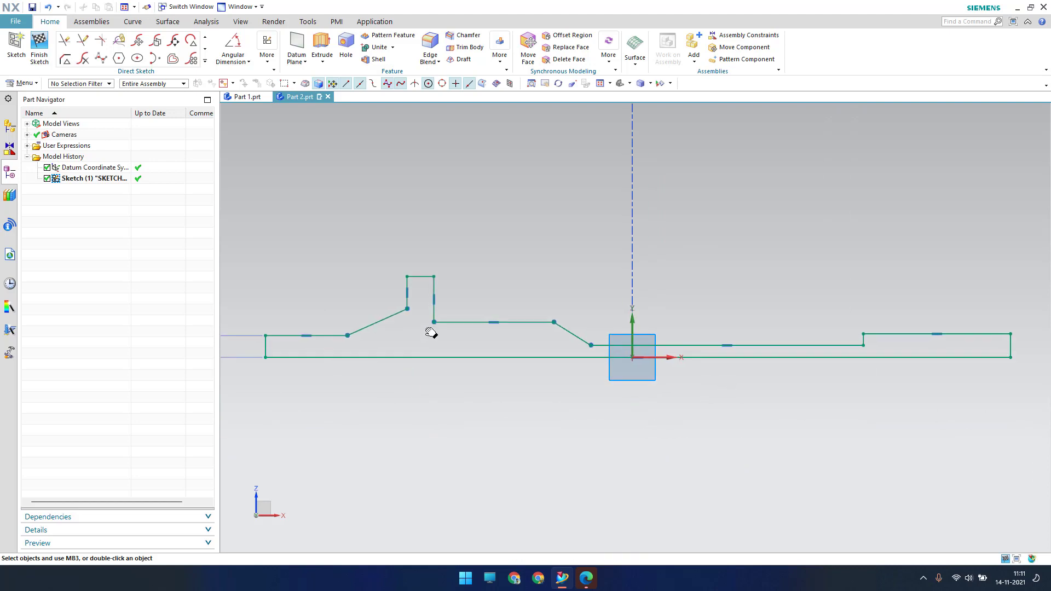
Pan the view left so the left end of the shaft half-profile is visible
middle_click_drag(429, 330, 539, 296, "shift")
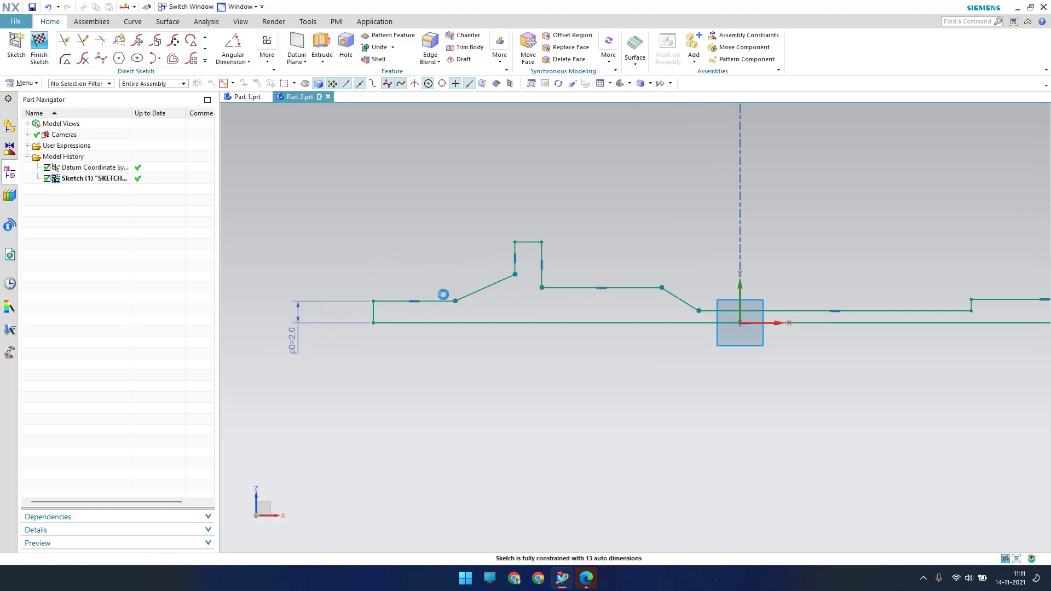
Dimension the upper-left horizontal line to a length of 3.4
key("d")
left_click(430, 302)
left_click(411, 258)
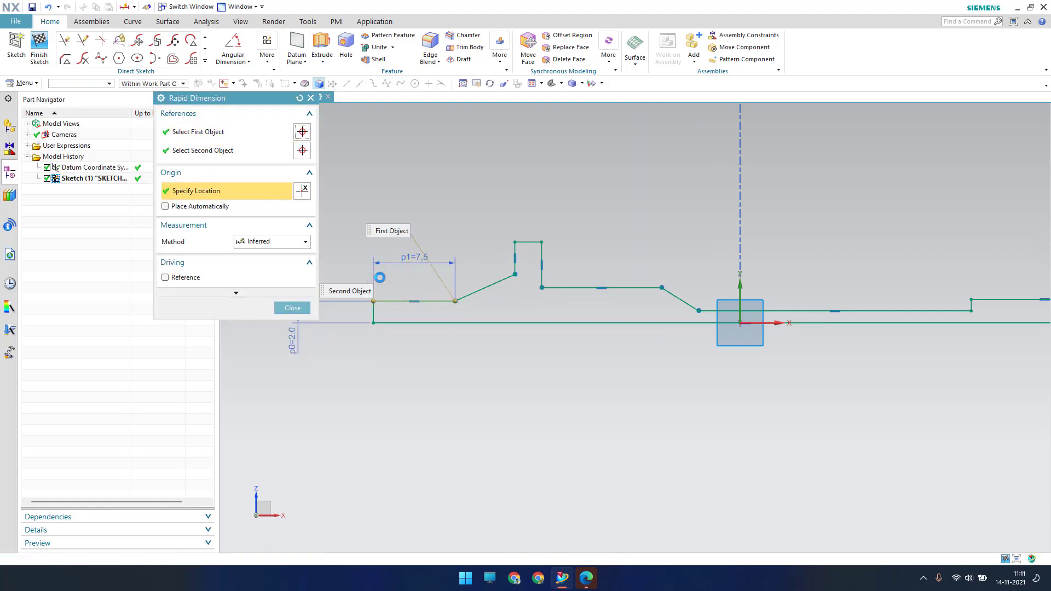
type("3.35")
key("Return")
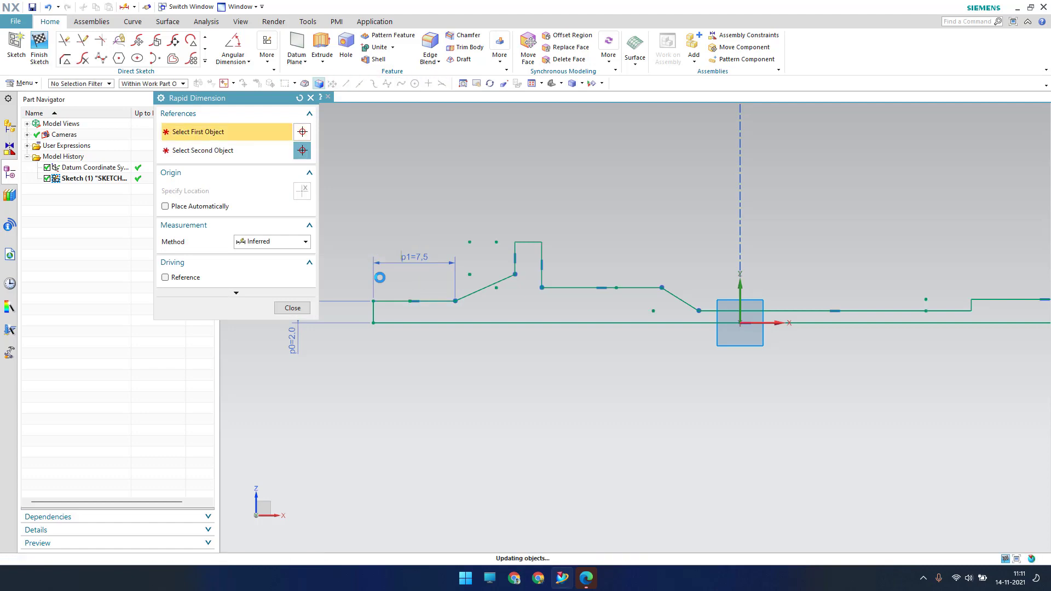
Set the angle between the horizontal line and the slope to 173.25°
scroll(397, 294, "up", 2)
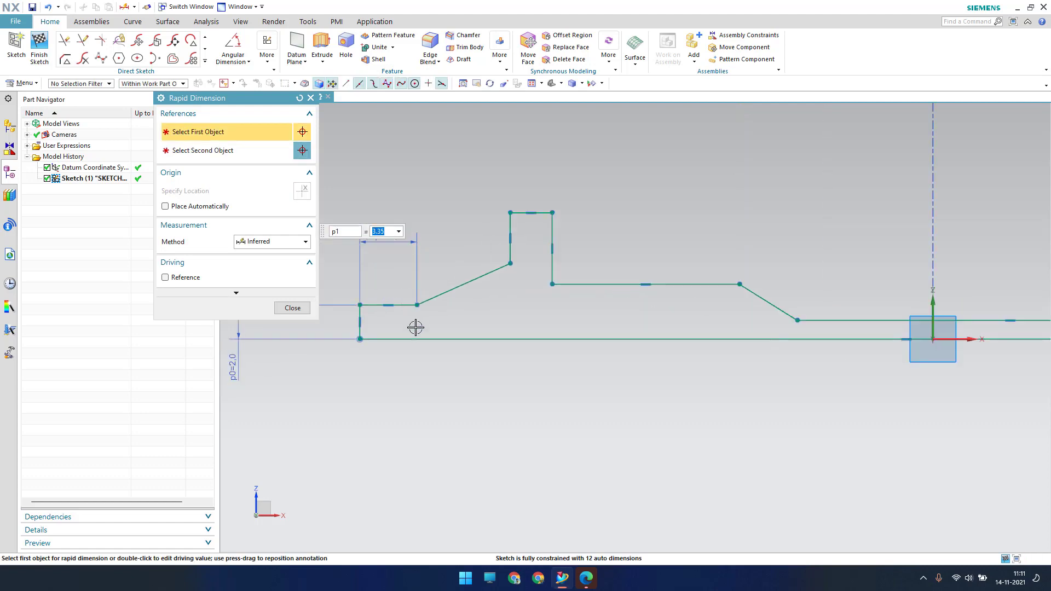
left_click(405, 305)
left_click(451, 289)
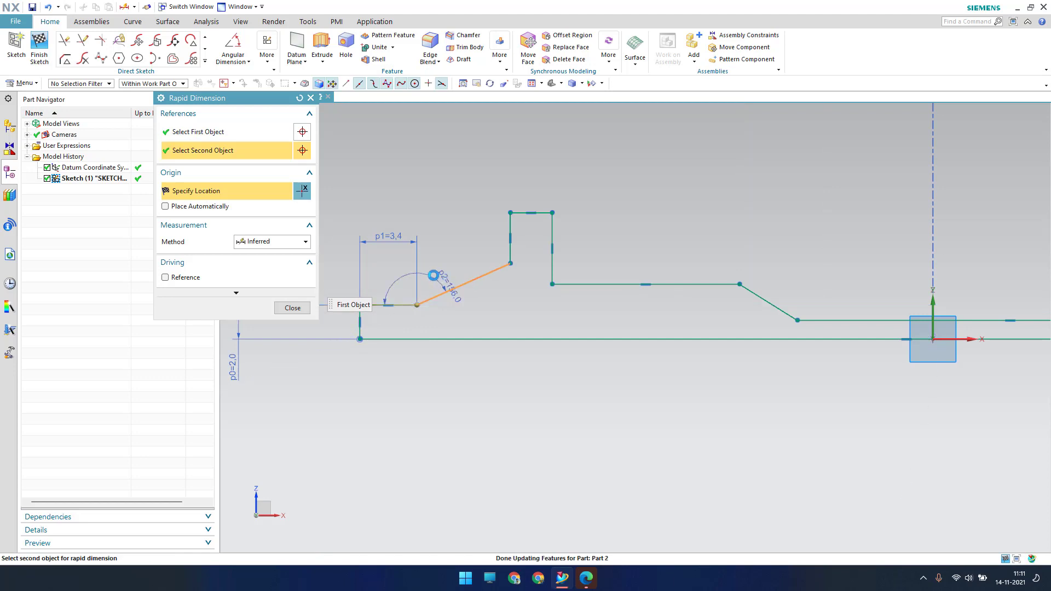
left_click(432, 275)
type("17")
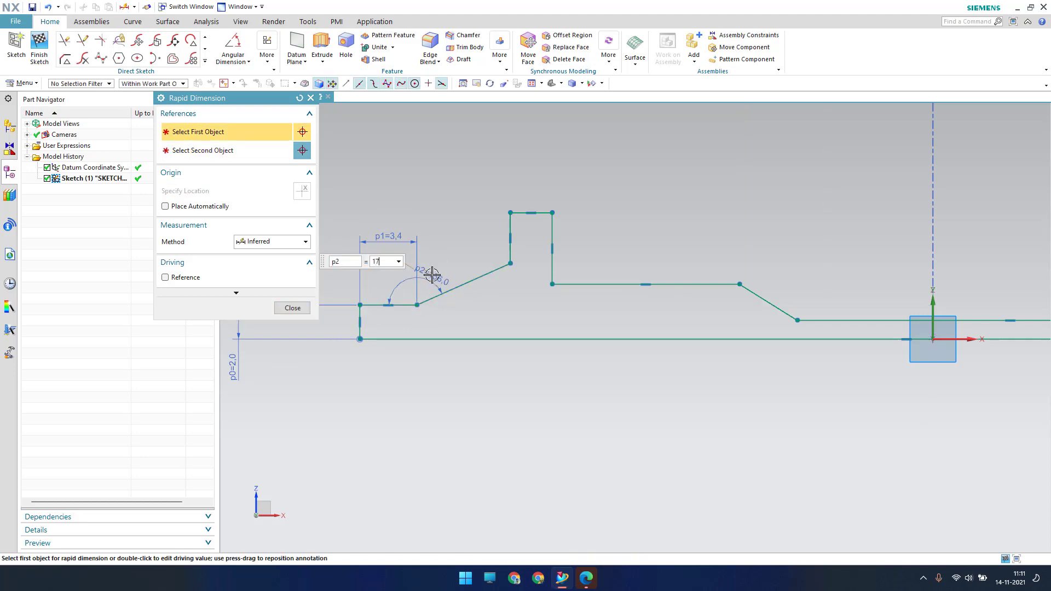
type("3.25")
key("Return")
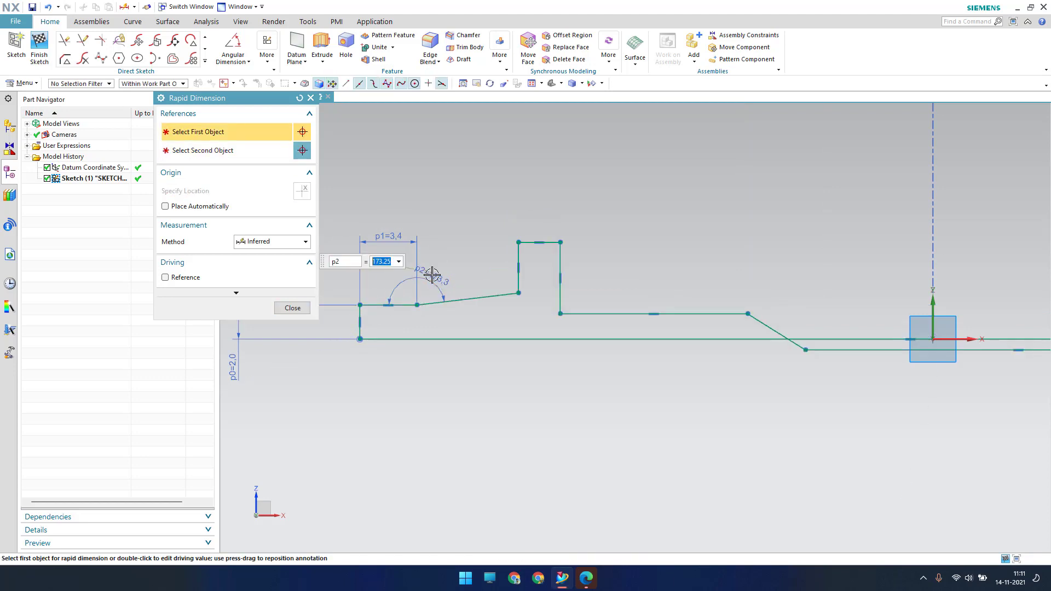
key("Escape")
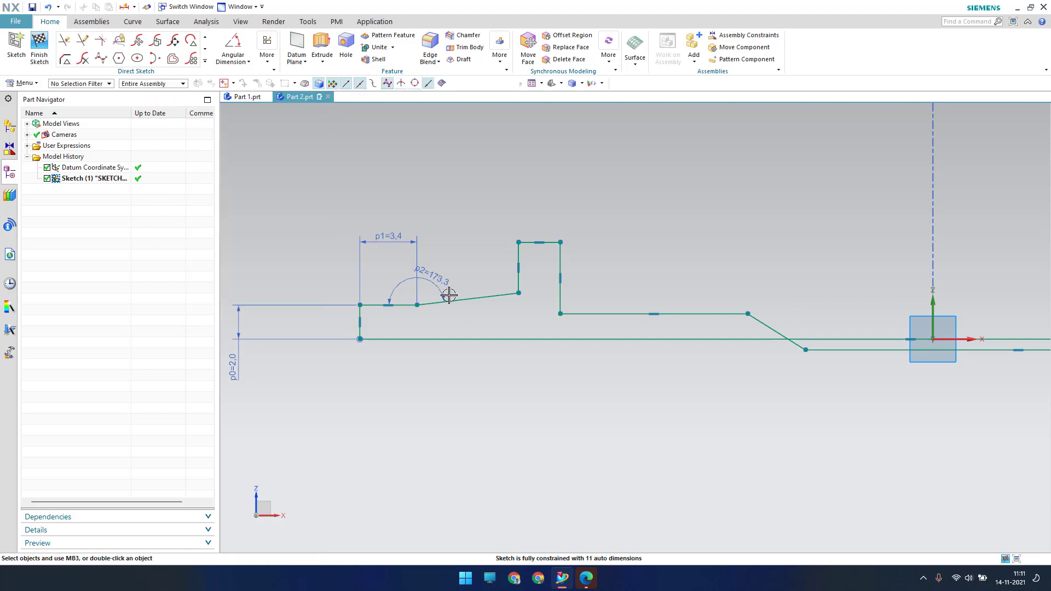
Add a 2.80 horizontal distance from the slope's start to the vertical line
left_click(419, 306)
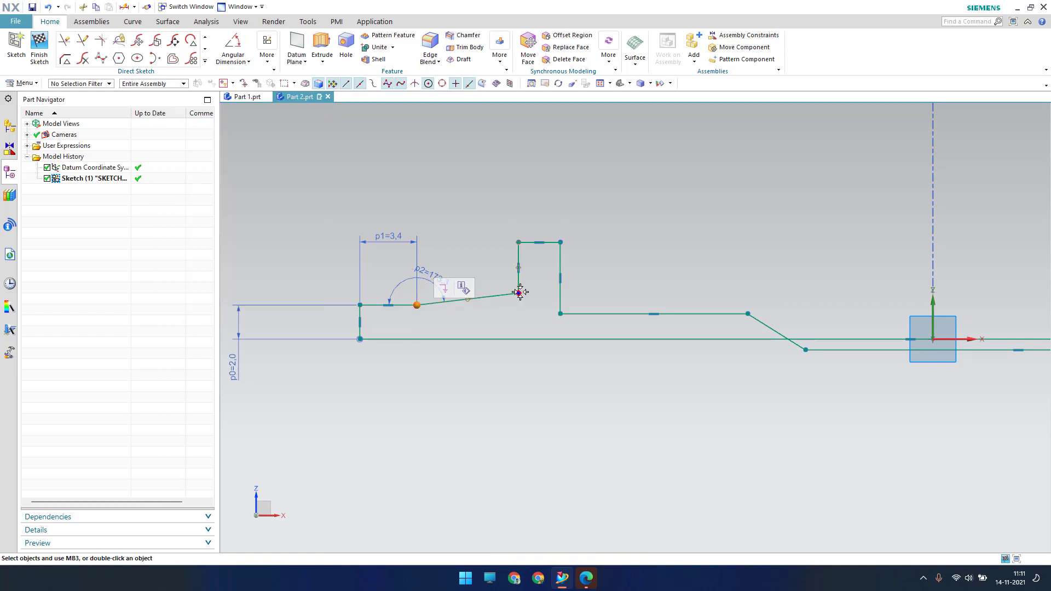
key("d")
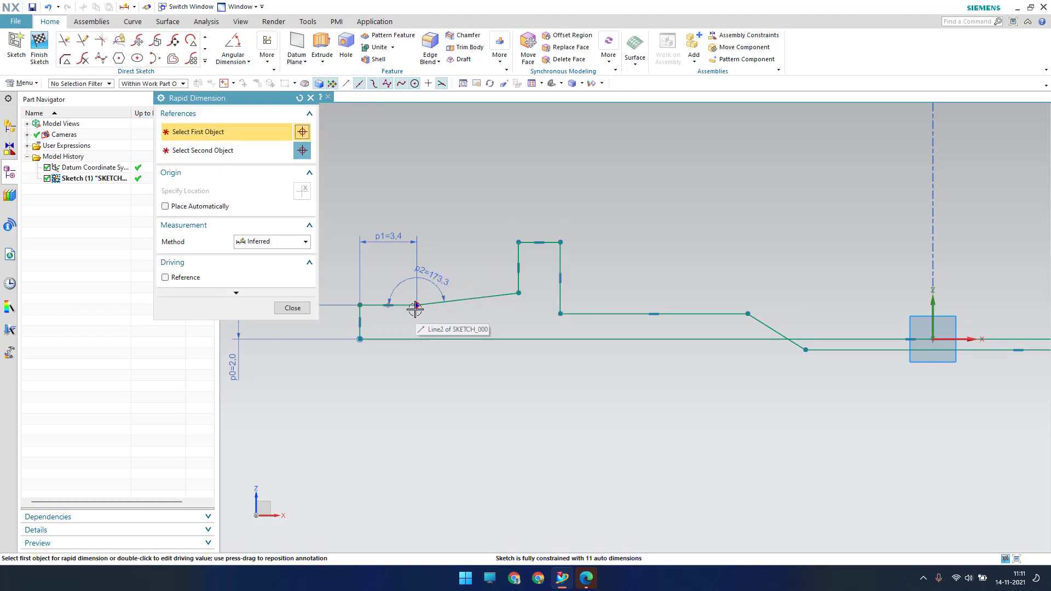
left_click(412, 305)
left_click(517, 262)
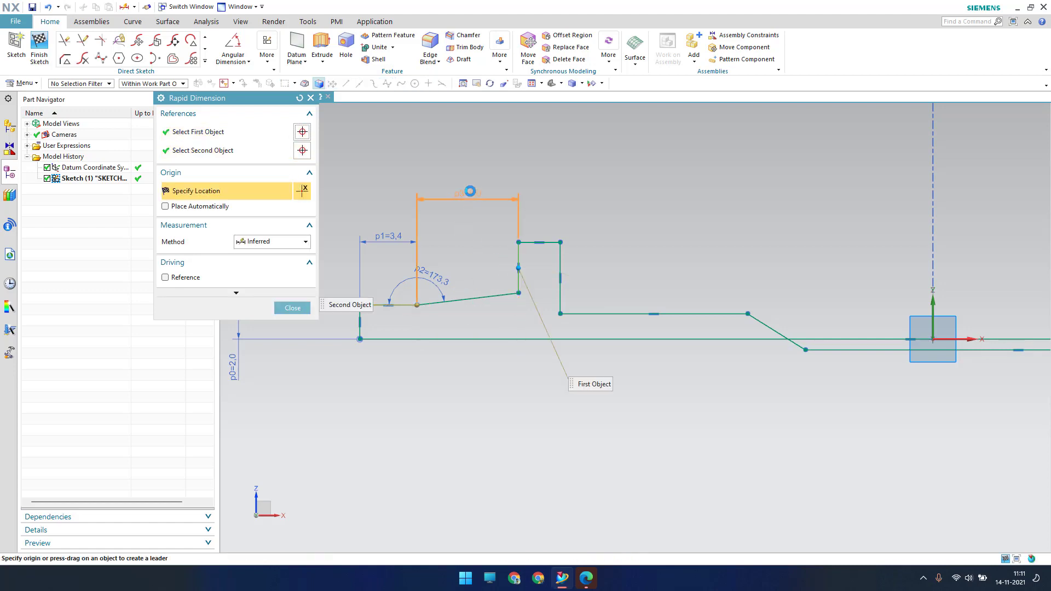
left_click(469, 184)
type("2.80")
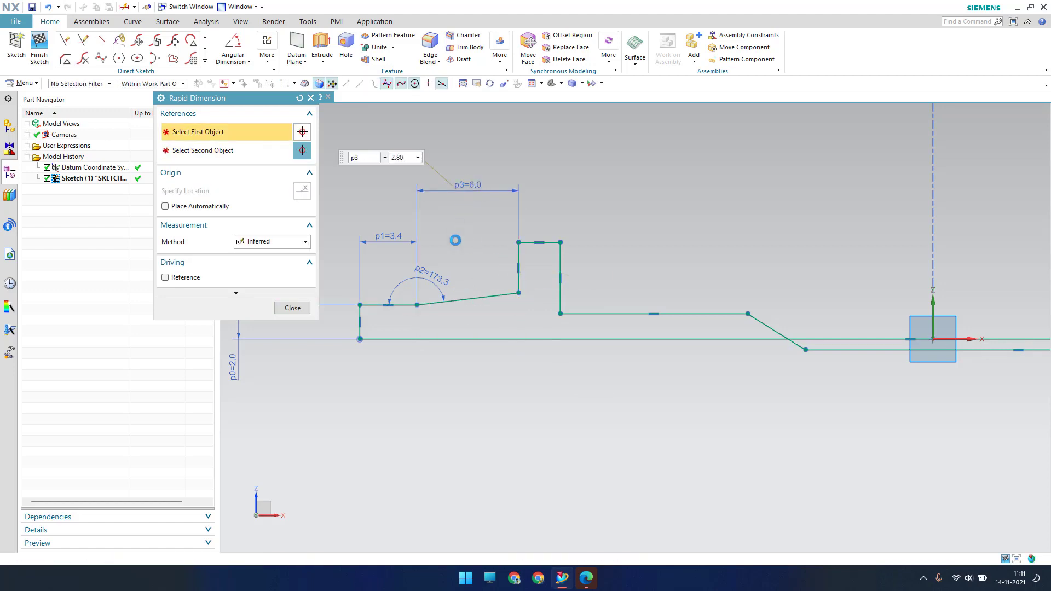
key("Return")
key("Escape")
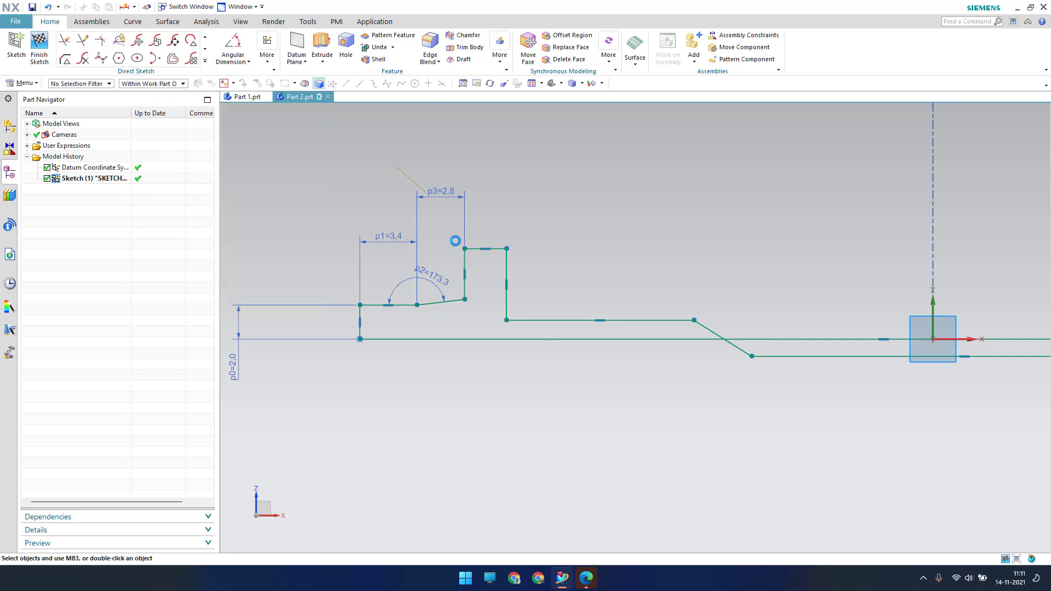
Dimension the first step with height 1.0 and width 1.0
key("d")
scroll(466, 280, "up", 3)
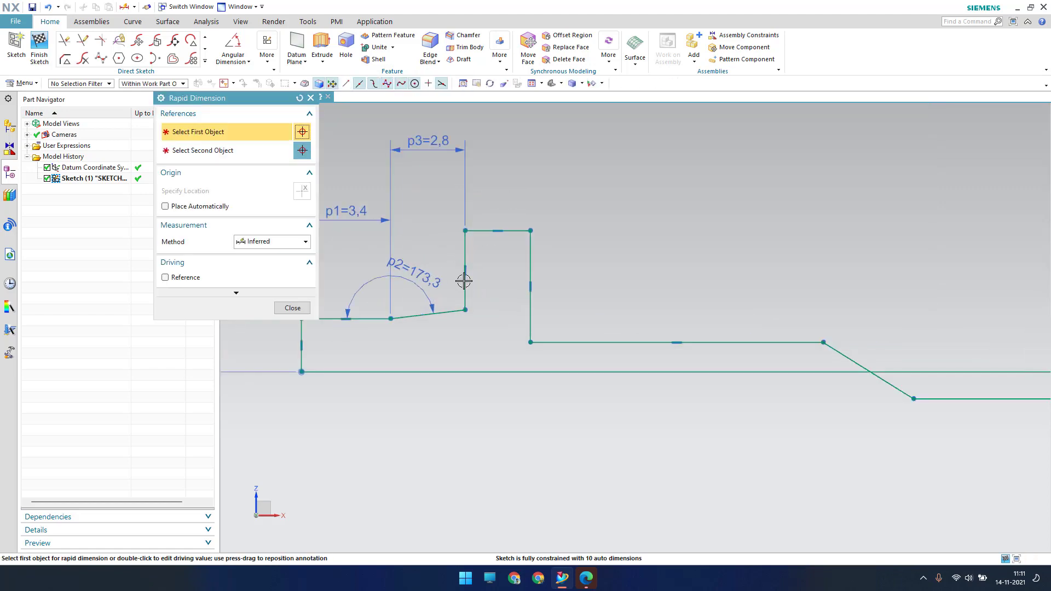
left_click(457, 250)
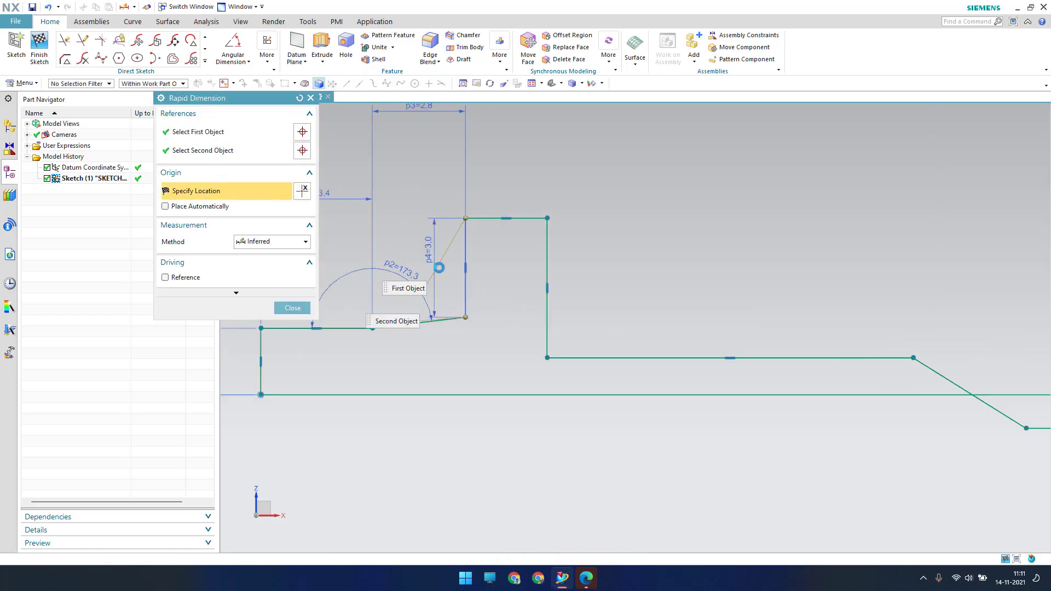
left_click(439, 265)
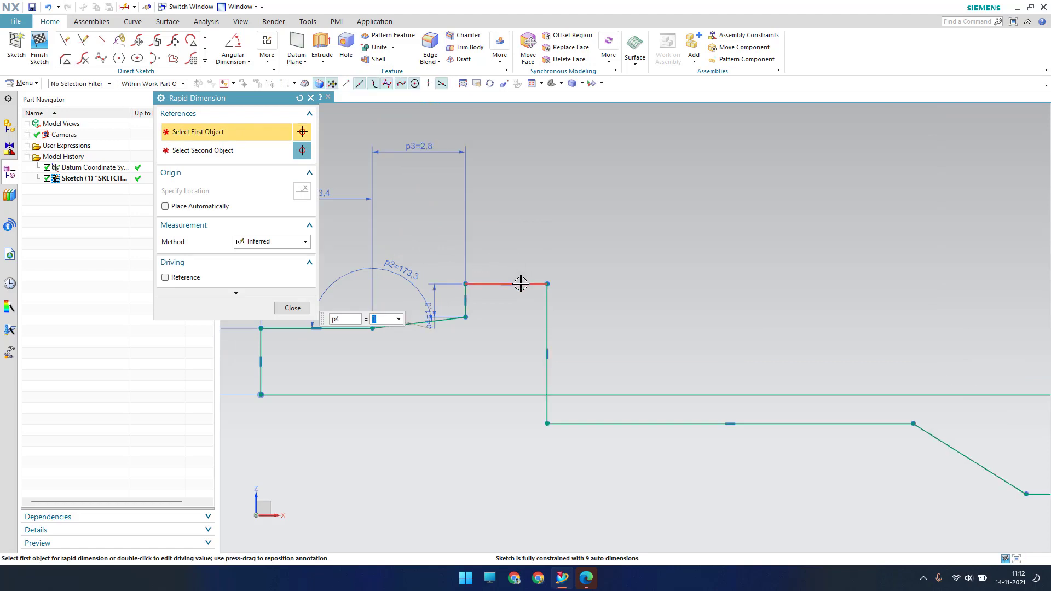
left_click(521, 283)
left_click(514, 256)
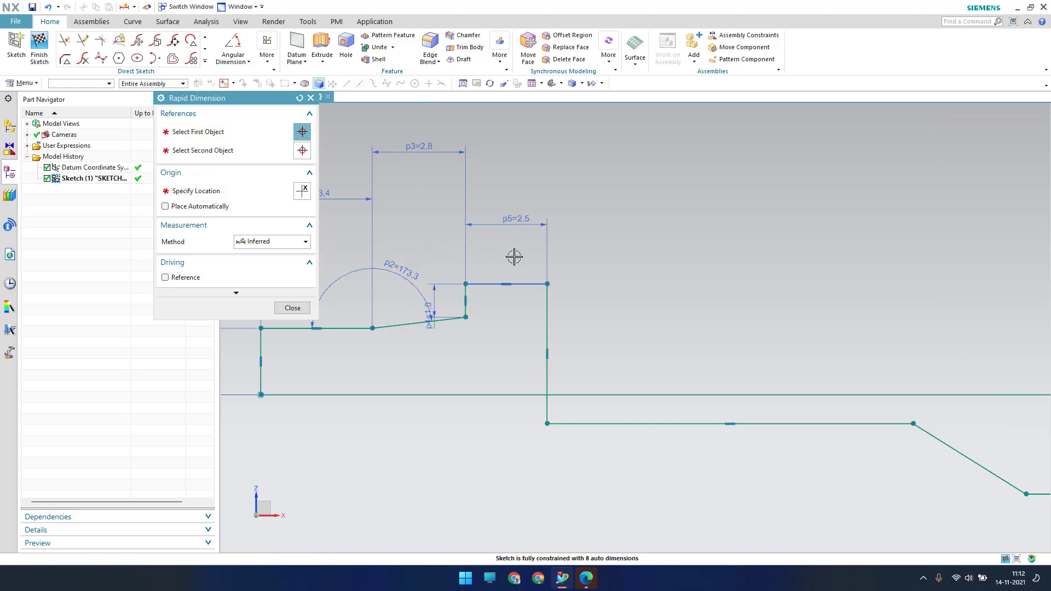
type("1")
key("Return")
key("Escape")
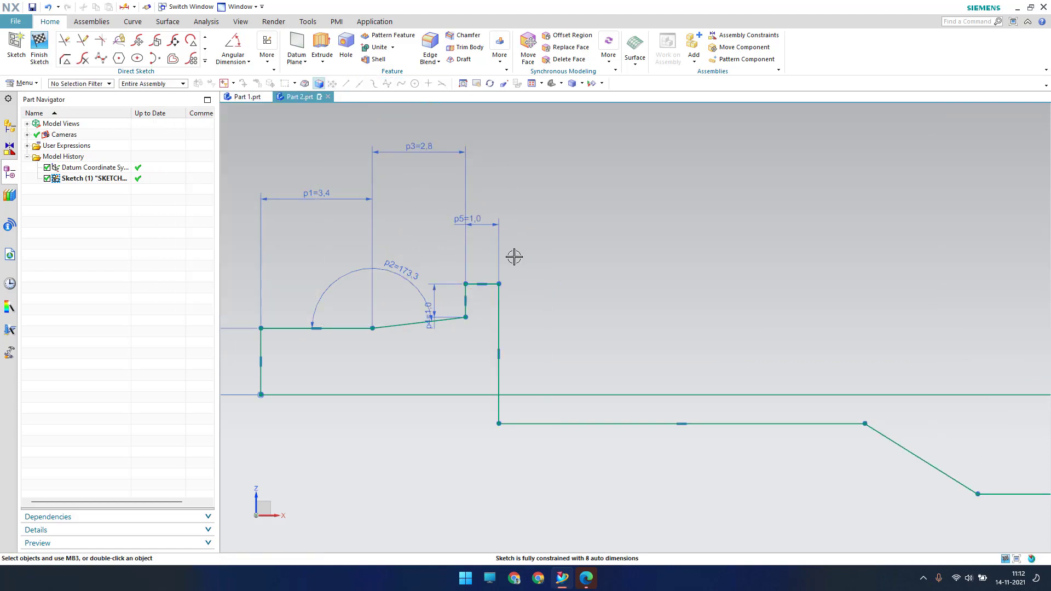
Set the step's vertical line to 1.43 and the following horizontal line to 4.50
key("d")
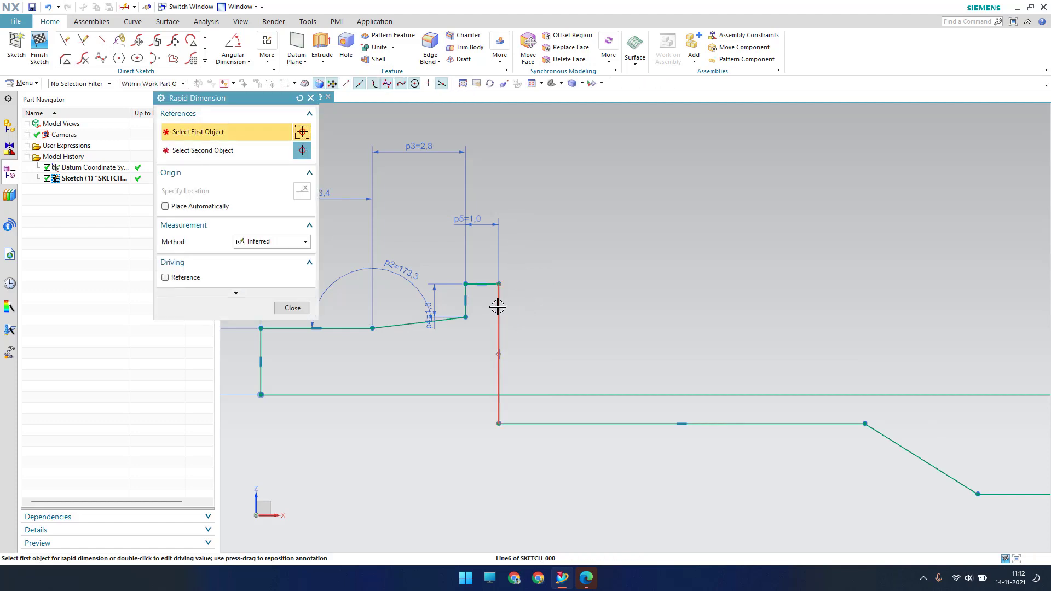
left_click(499, 307)
left_click(586, 323)
type("1")
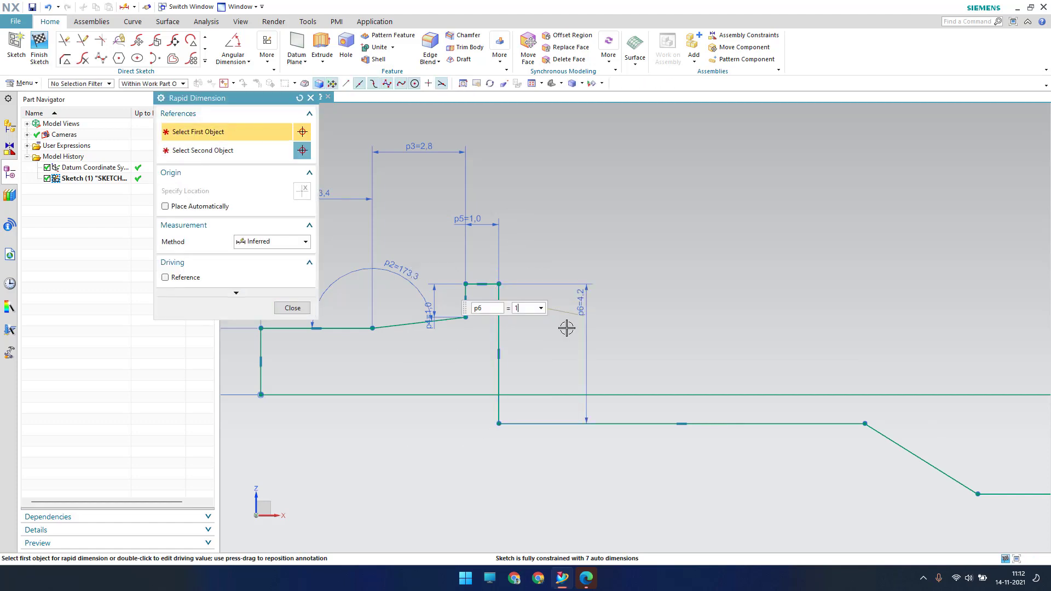
type(".43")
key("Return")
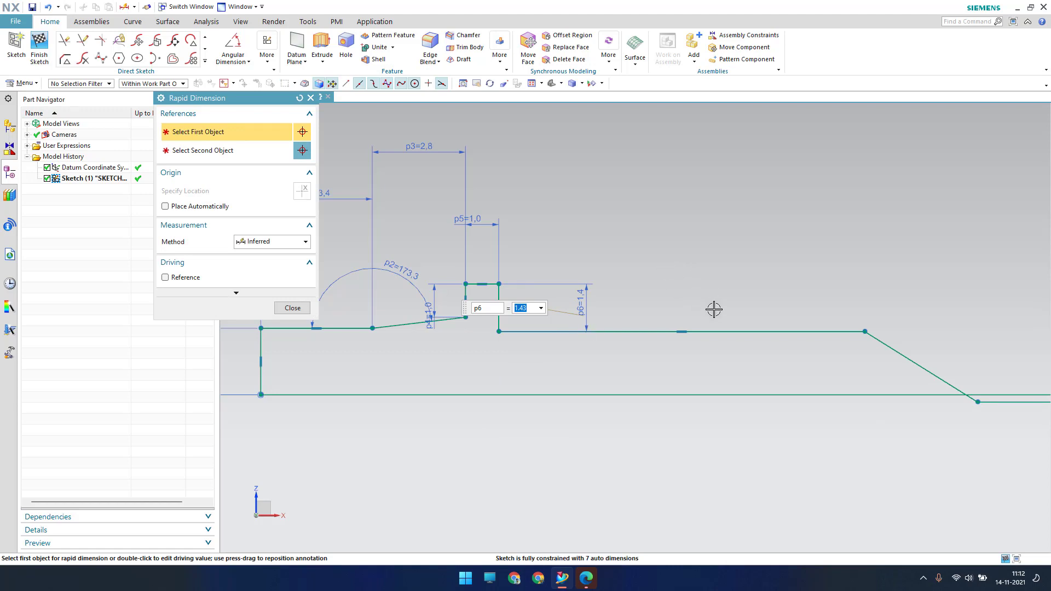
left_click(740, 332)
left_click(703, 198)
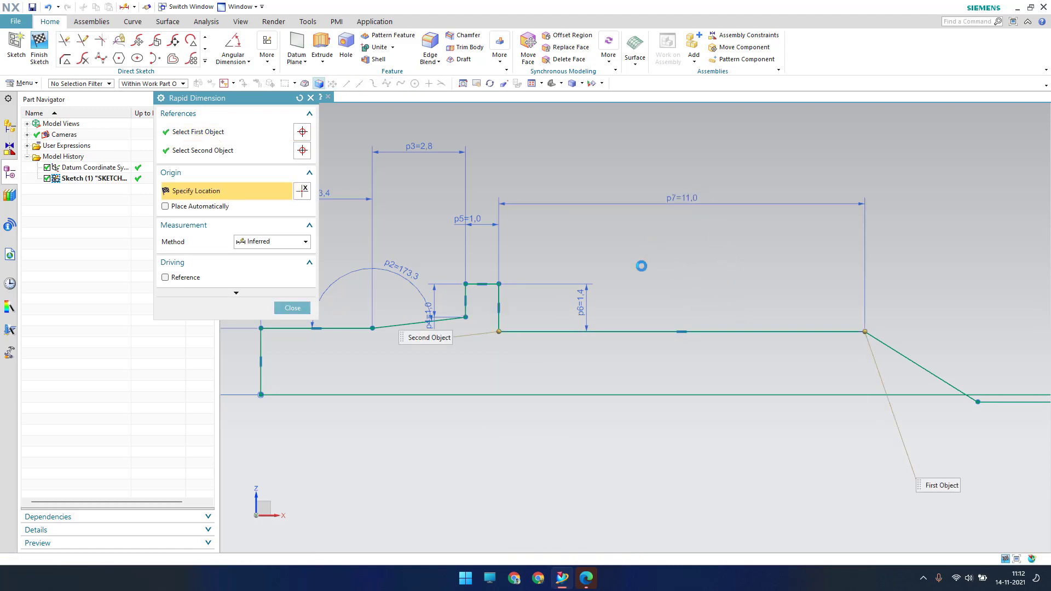
type("4,50")
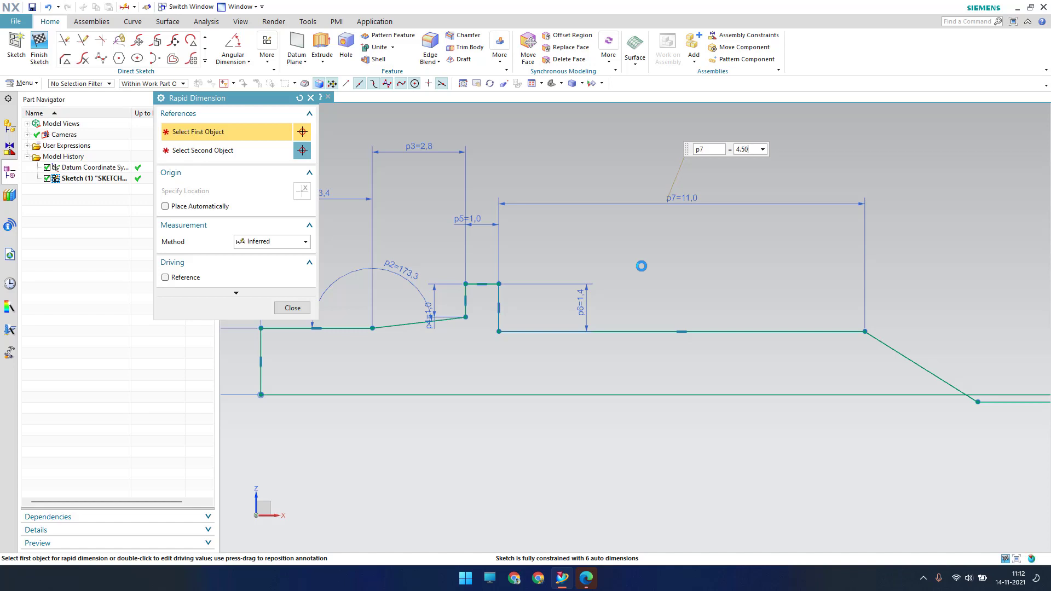
key("Return")
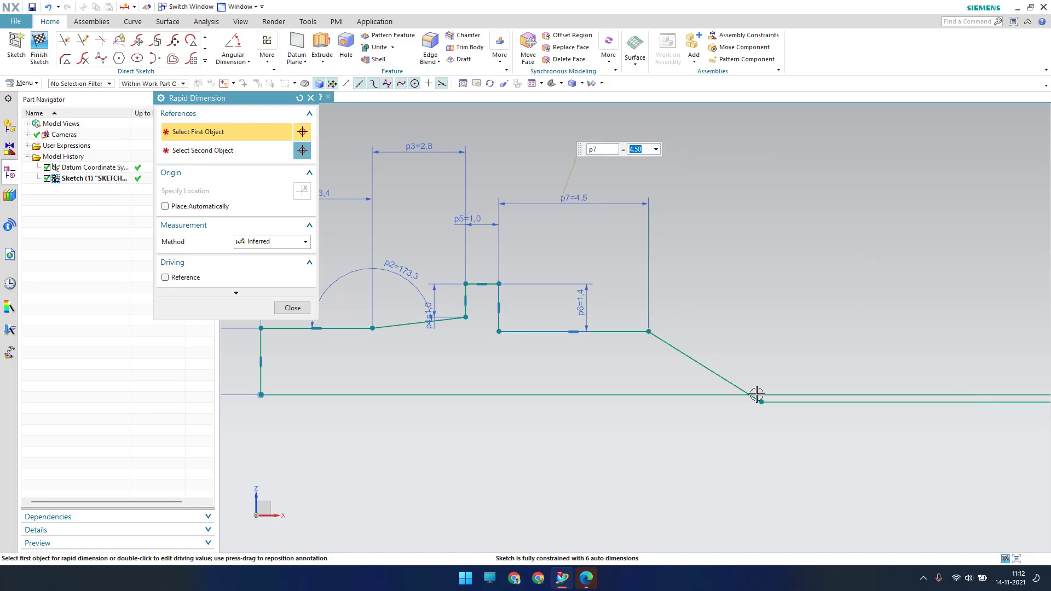
Give the slope a 1.20 horizontal distance and the long shaft line a 14.32 length
left_click(761, 402)
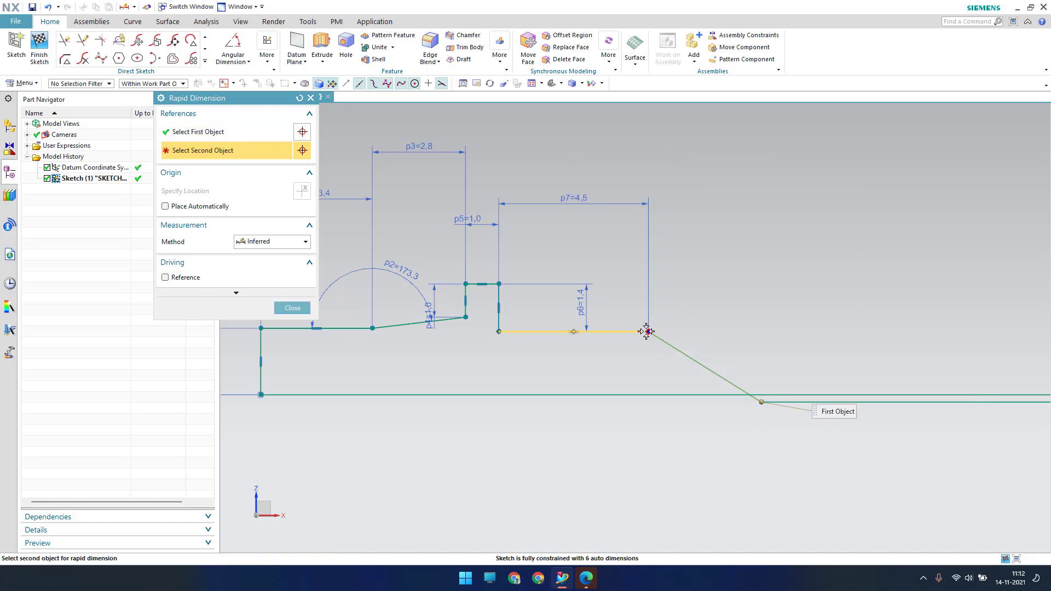
left_click(649, 332)
left_click(685, 207)
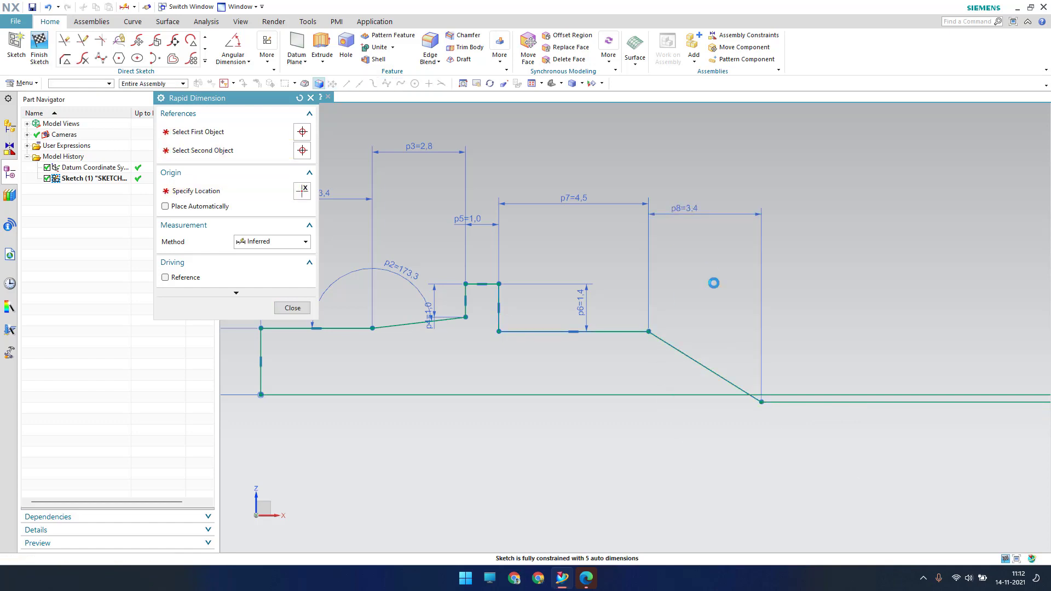
type("1.20")
key("Return")
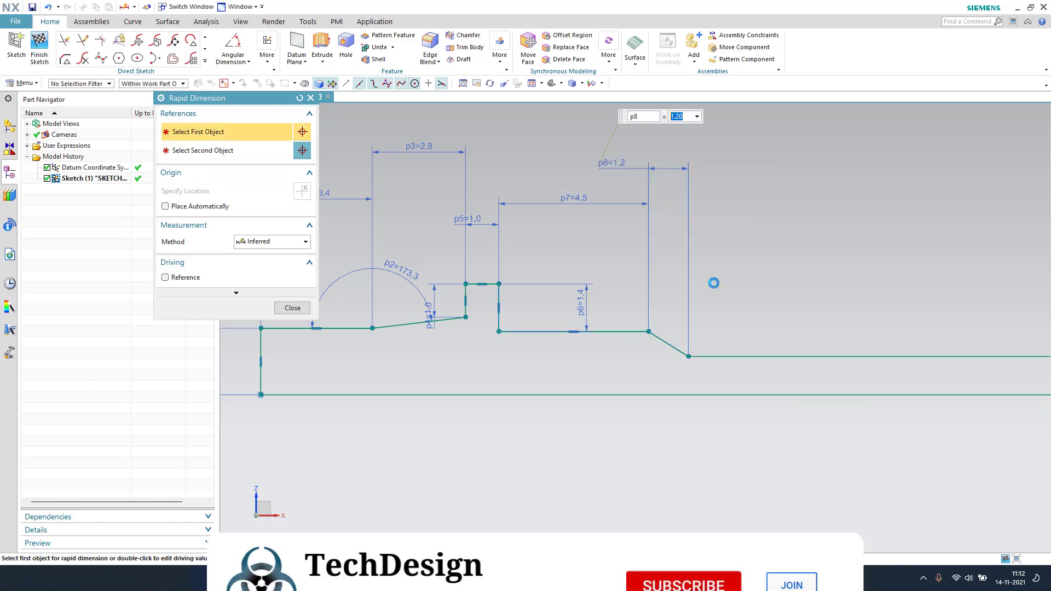
scroll(622, 284, "down", 5)
scroll(737, 291, "up", 1)
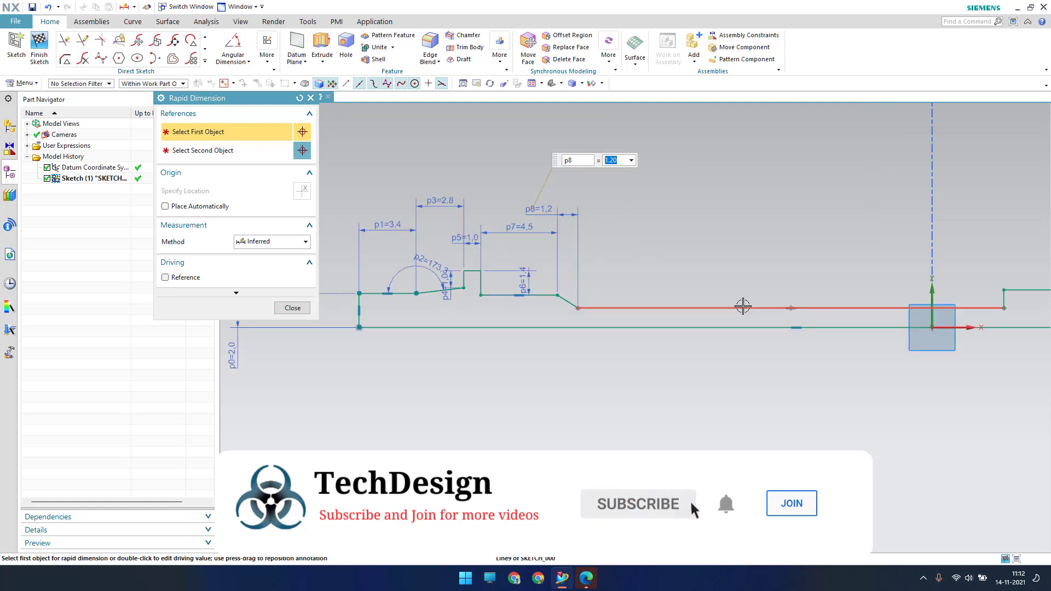
left_click(744, 307)
left_click(757, 236)
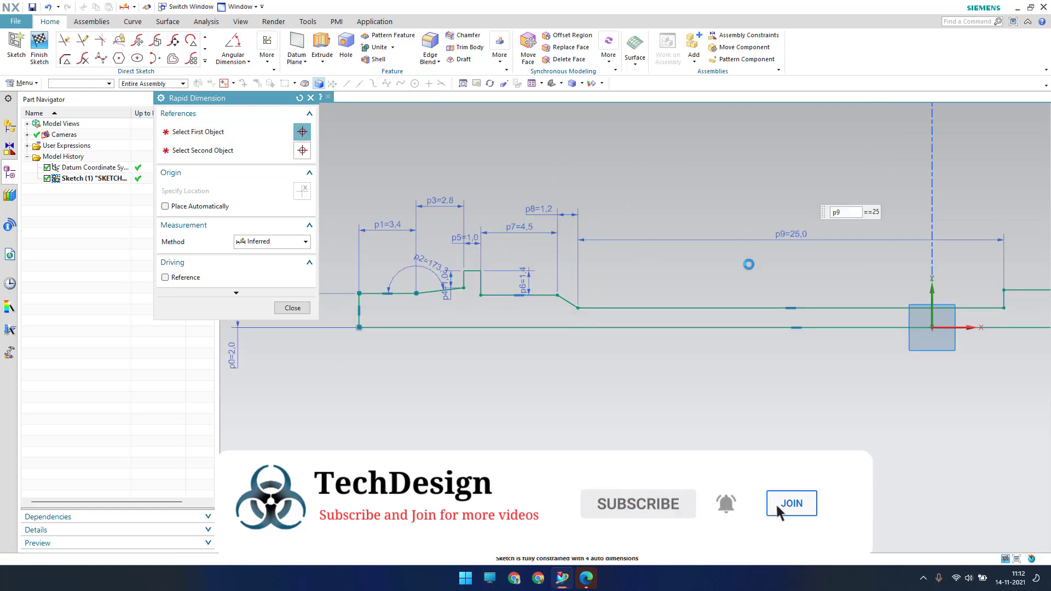
type("14,32")
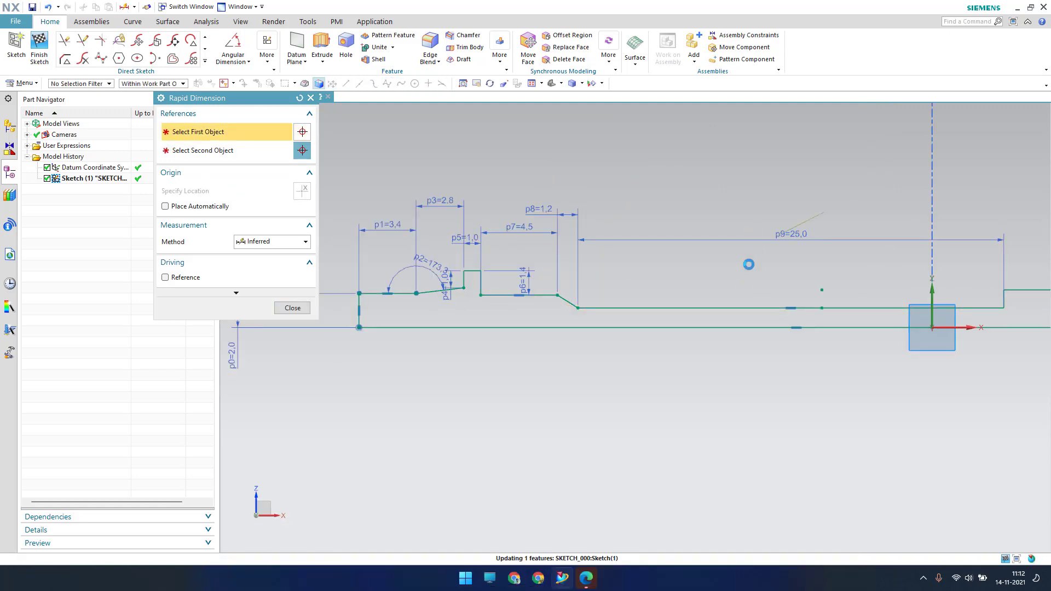
key("Return")
Dimension the right end to length 9.5 and end height 1.85, then fit the sketch
scroll(753, 265, "down", 3)
scroll(918, 269, "up", 3)
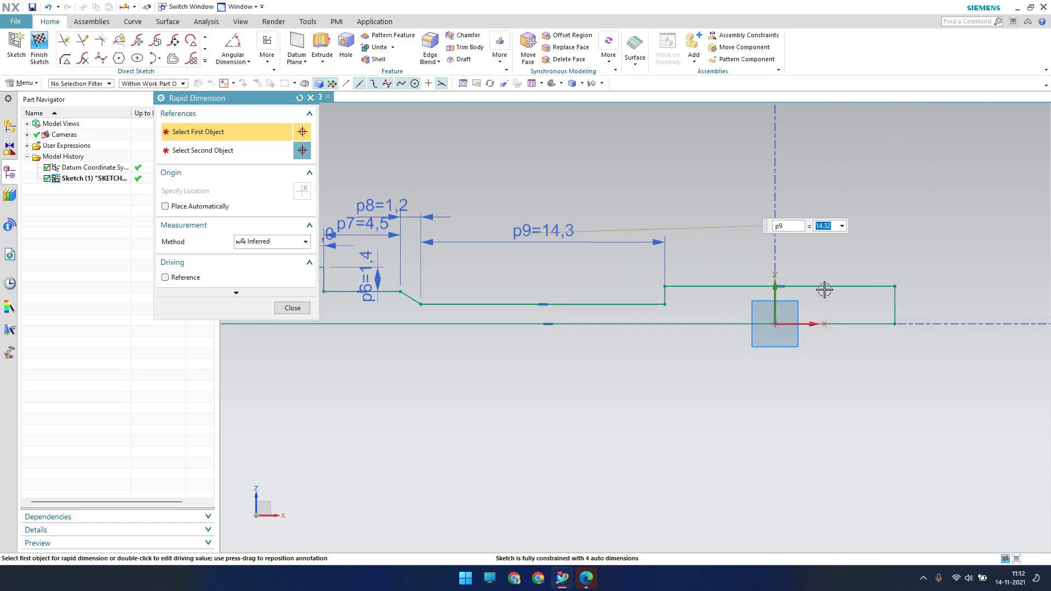
left_click(824, 286)
left_click(819, 231)
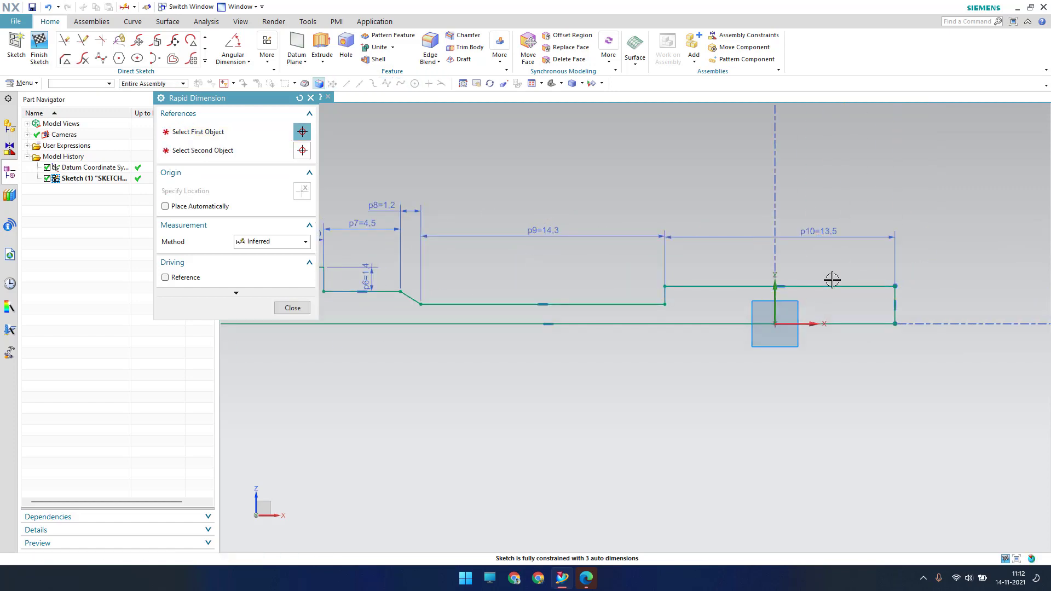
type("9,5")
key("Return")
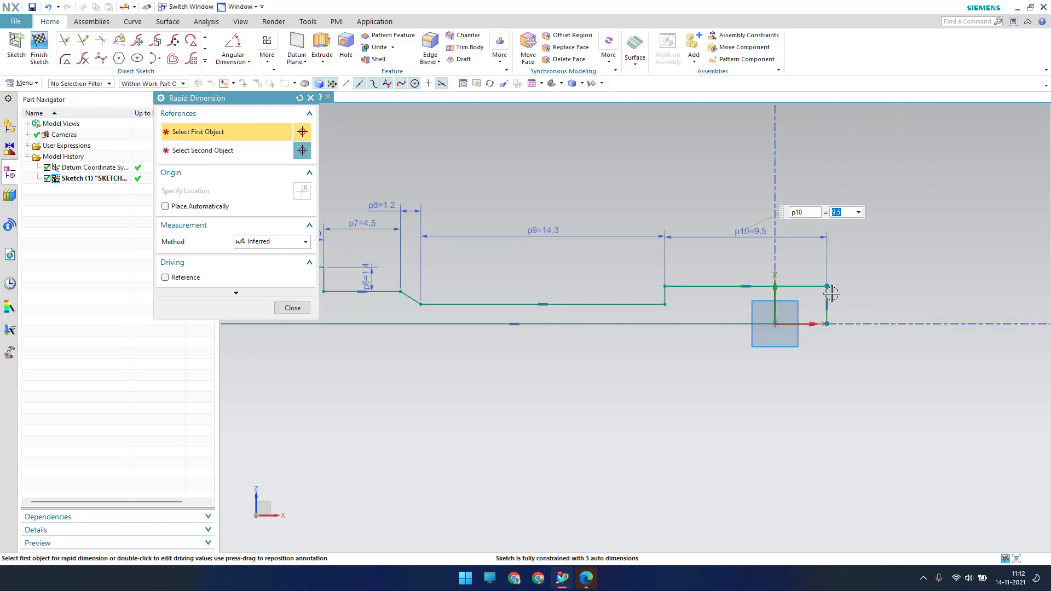
left_click(828, 295)
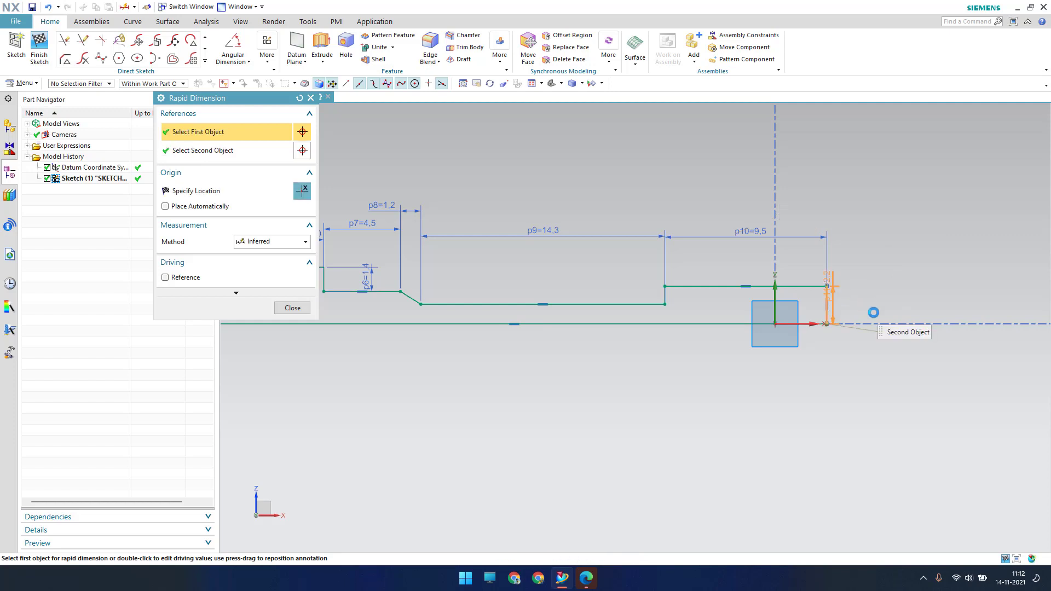
left_click(884, 463)
type("1.85")
key("Return")
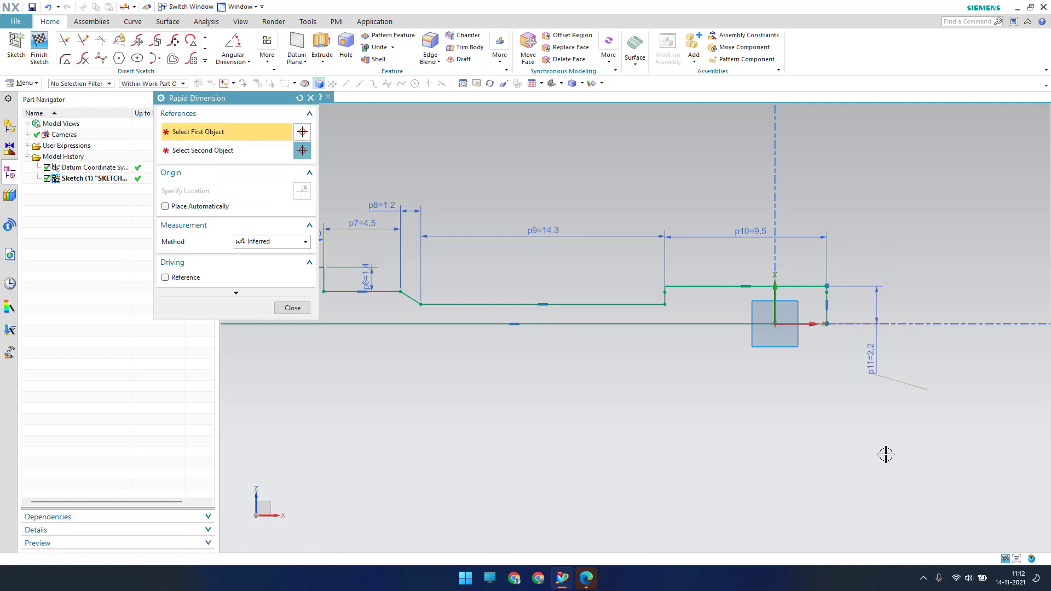
key("Escape")
key("ctrl+f")
scroll(612, 448, "down", 3)
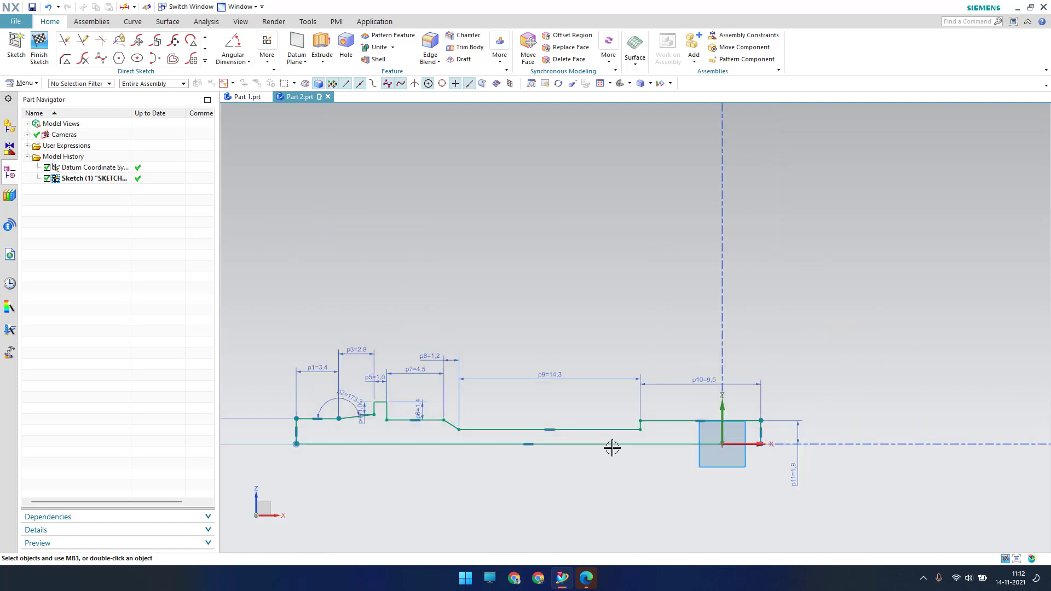
Make the lower-right corner coincident with the datum origin and join the loose line end to the collar corner
middle_click_drag(612, 488, 631, 341, "shift")
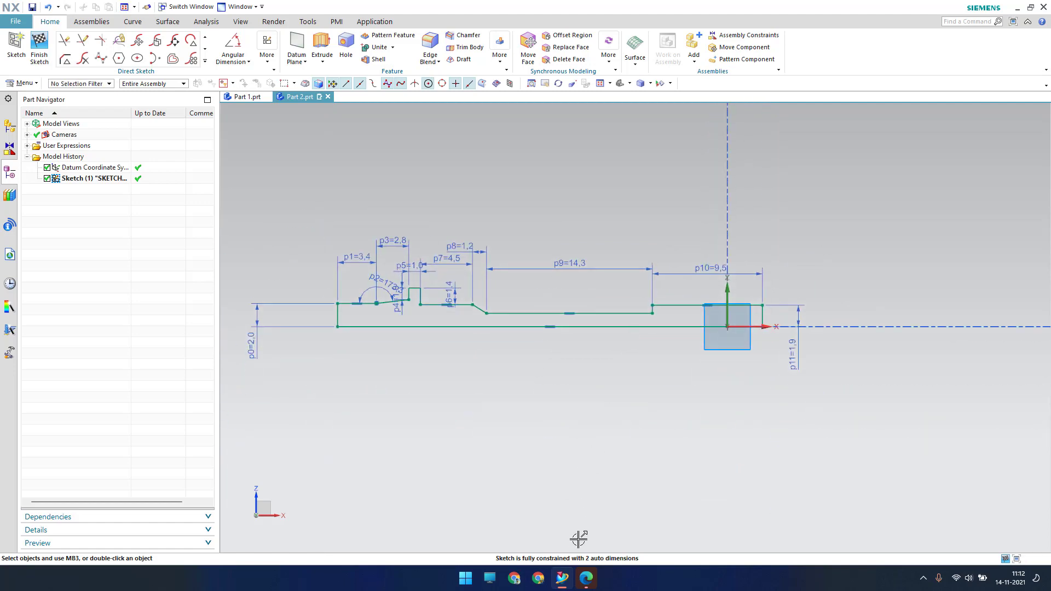
scroll(637, 435, "up", 2)
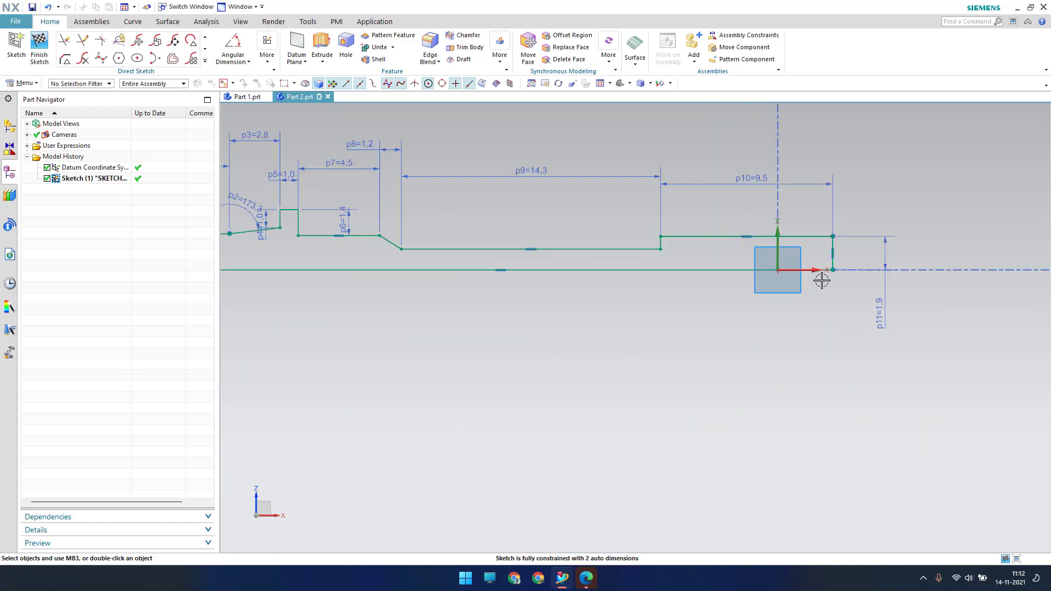
mouse_move(833, 270)
left_mouse_down()
mouse_move(736, 283)
mouse_move(737, 270)
left_mouse_up()
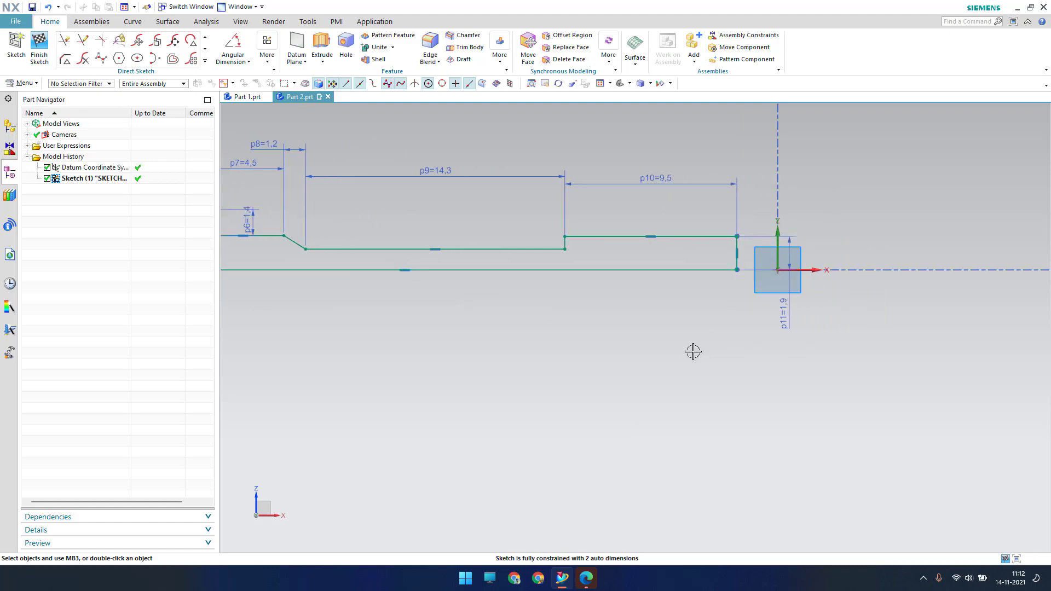
key("c")
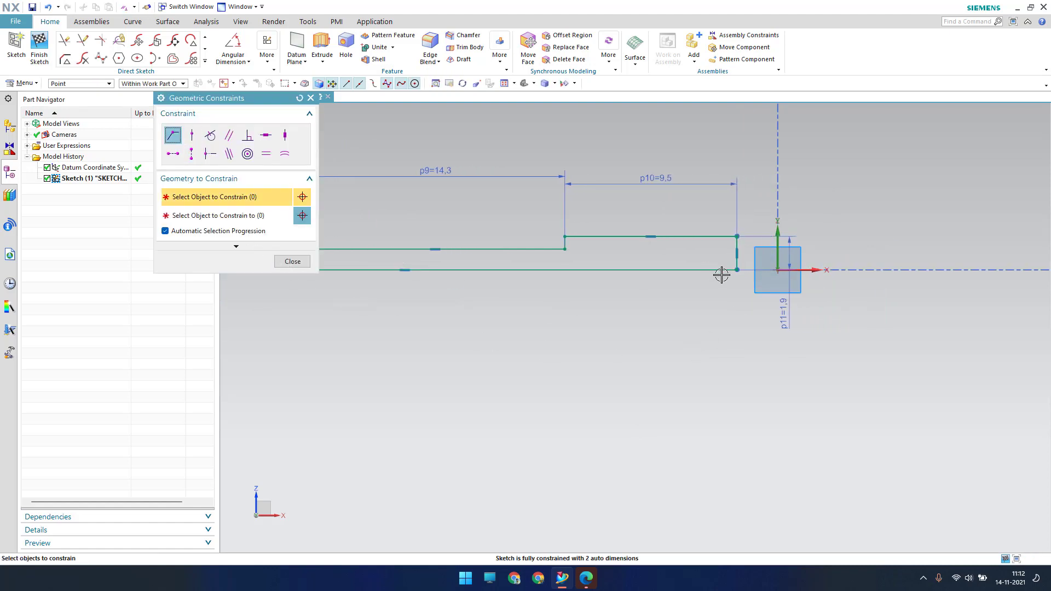
left_click(738, 270)
left_click(777, 269)
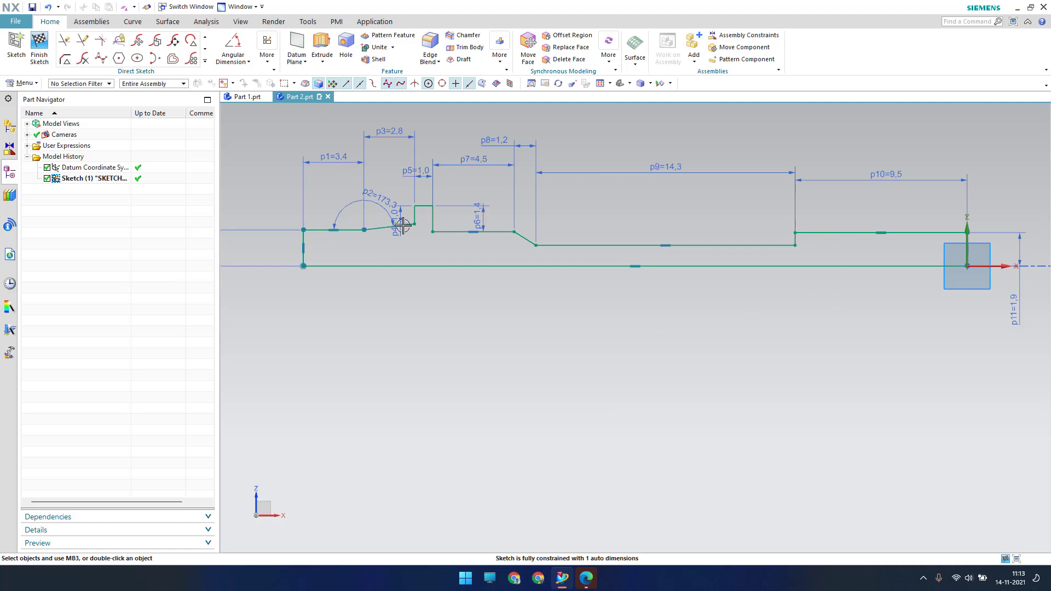
left_click_drag(410, 224, 414, 224)
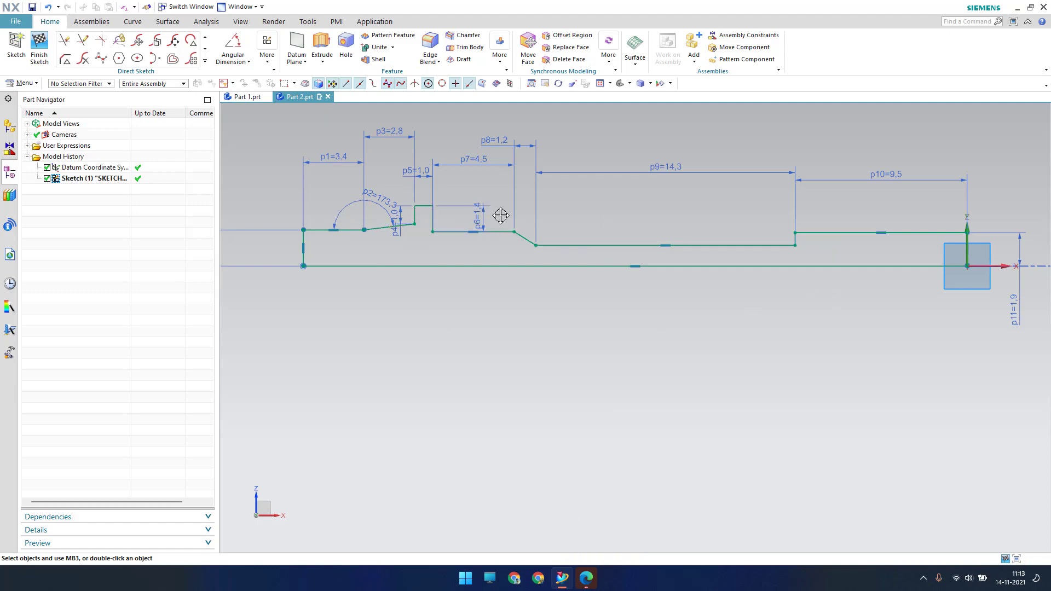
Add a 168° angular dimension between the horizontal line and the slanted step
scroll(512, 223, "up", 4)
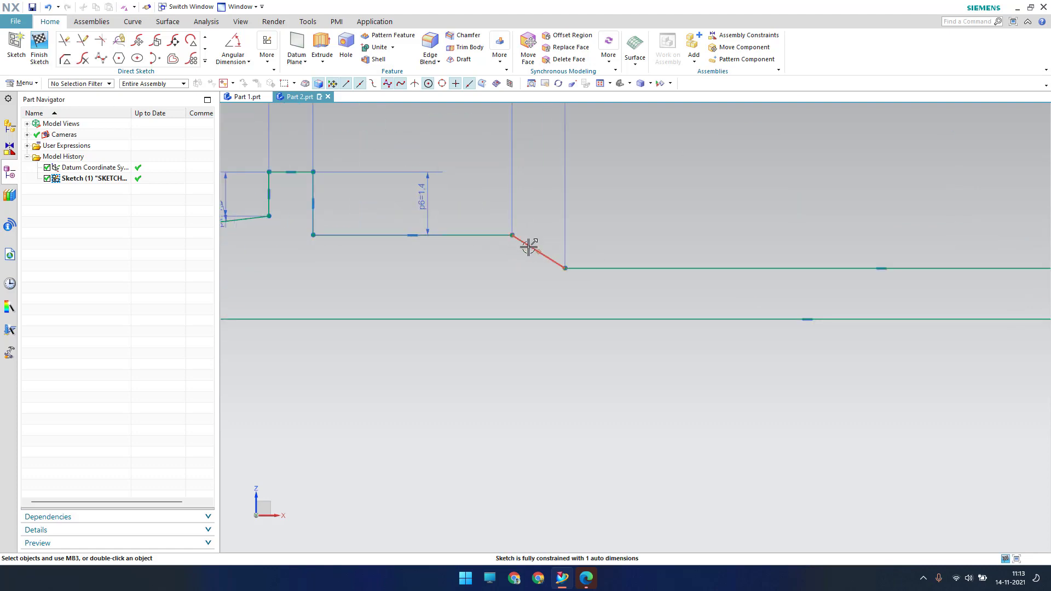
left_click(233, 45)
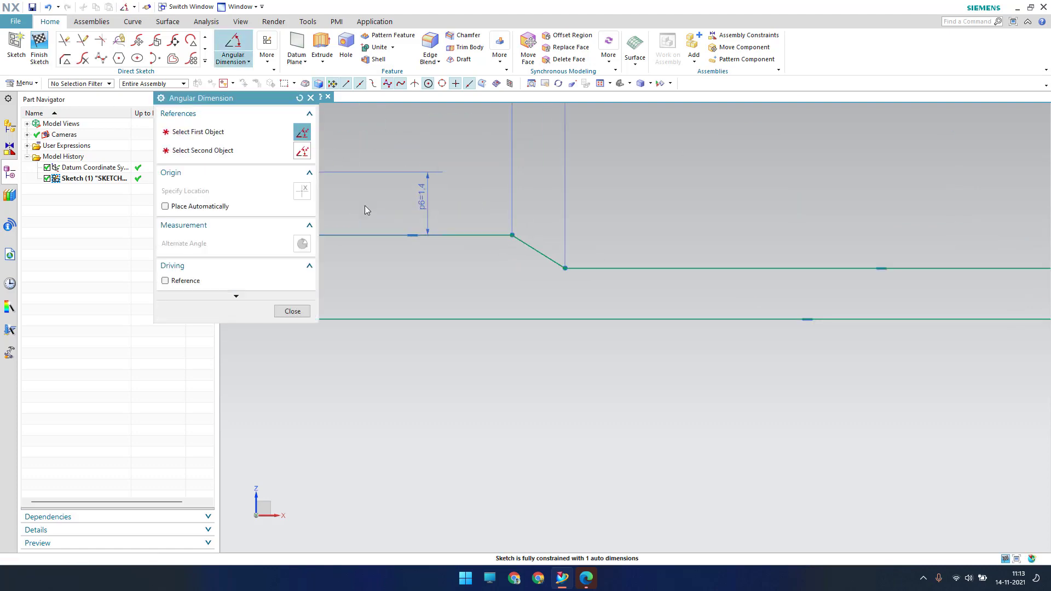
left_click(466, 236)
left_click(535, 244)
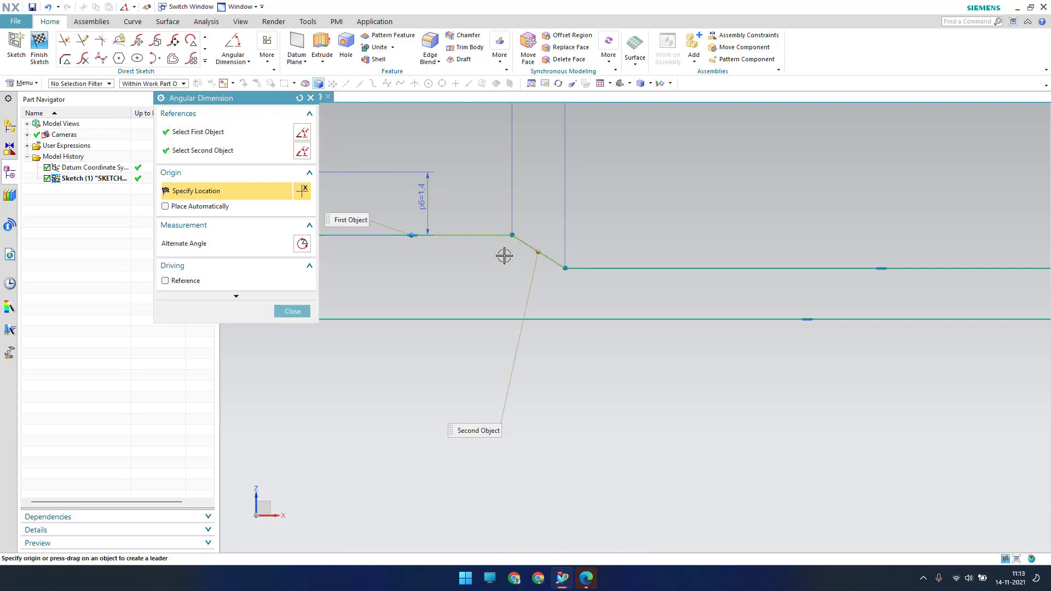
left_click(504, 254)
type("16")
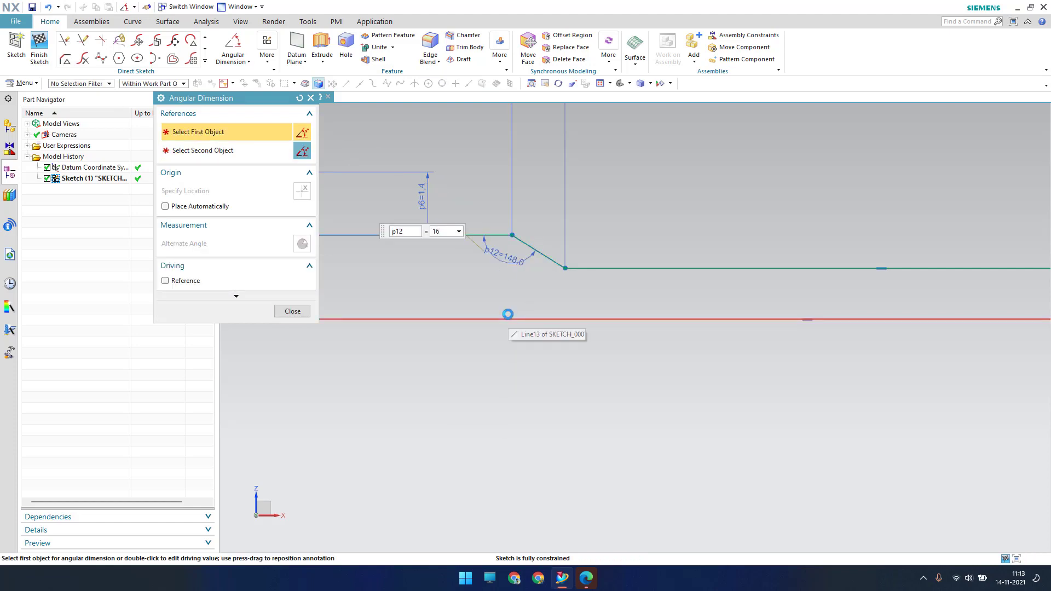
type("8")
key("Return")
Check the whole constrained shaft profile in view and finish the sketch
key("Escape")
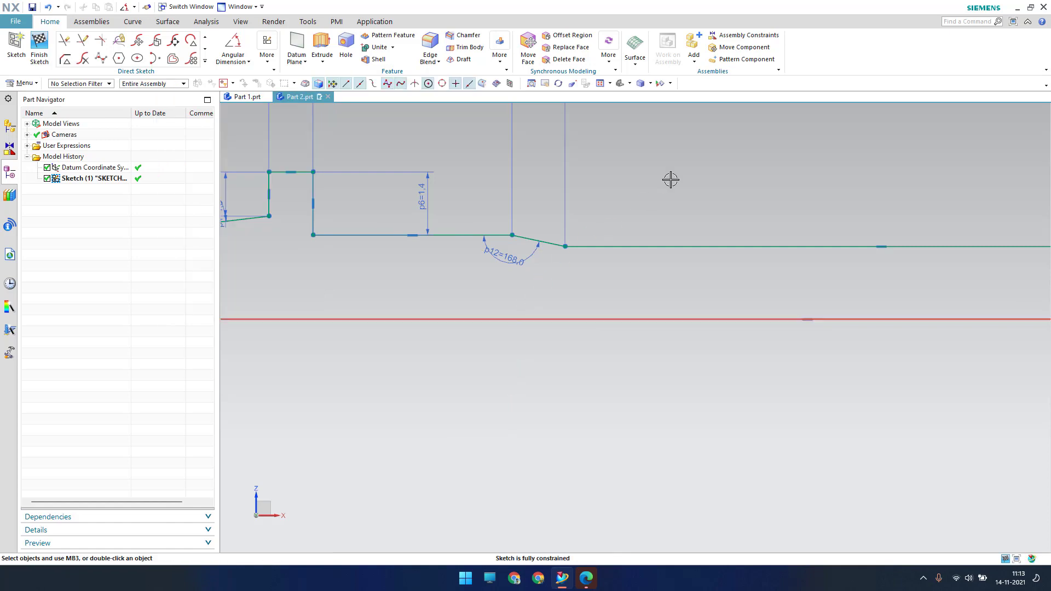
scroll(556, 261, "down", 6)
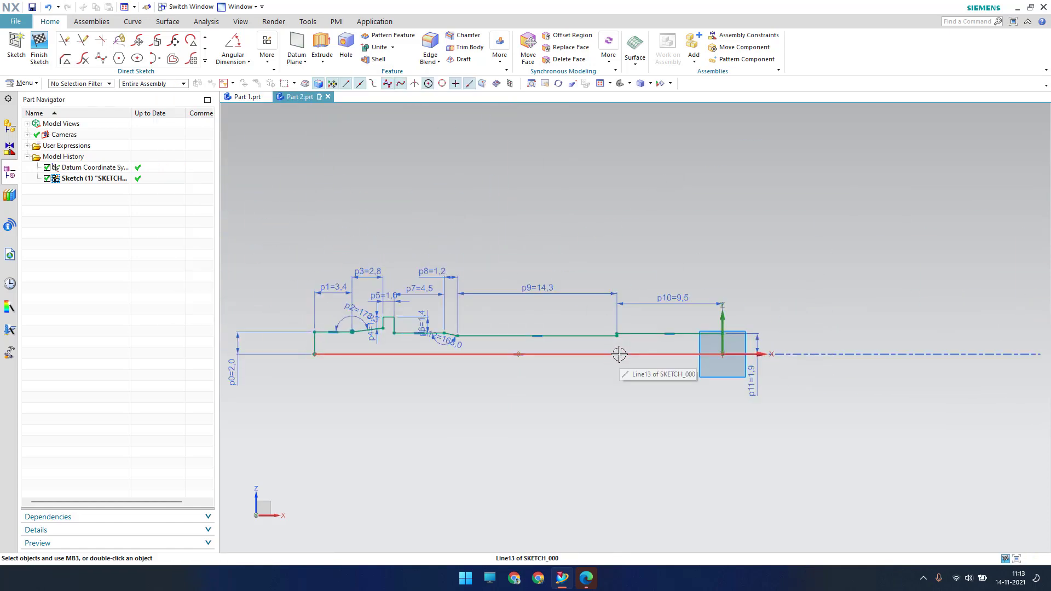
scroll(619, 355, "up", 6)
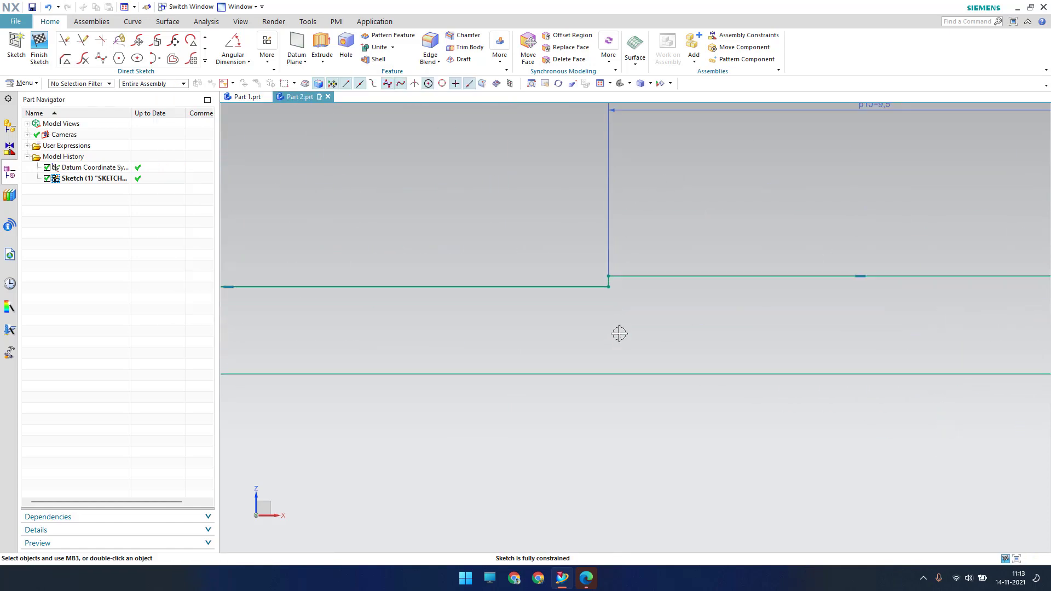
scroll(619, 333, "up", 1)
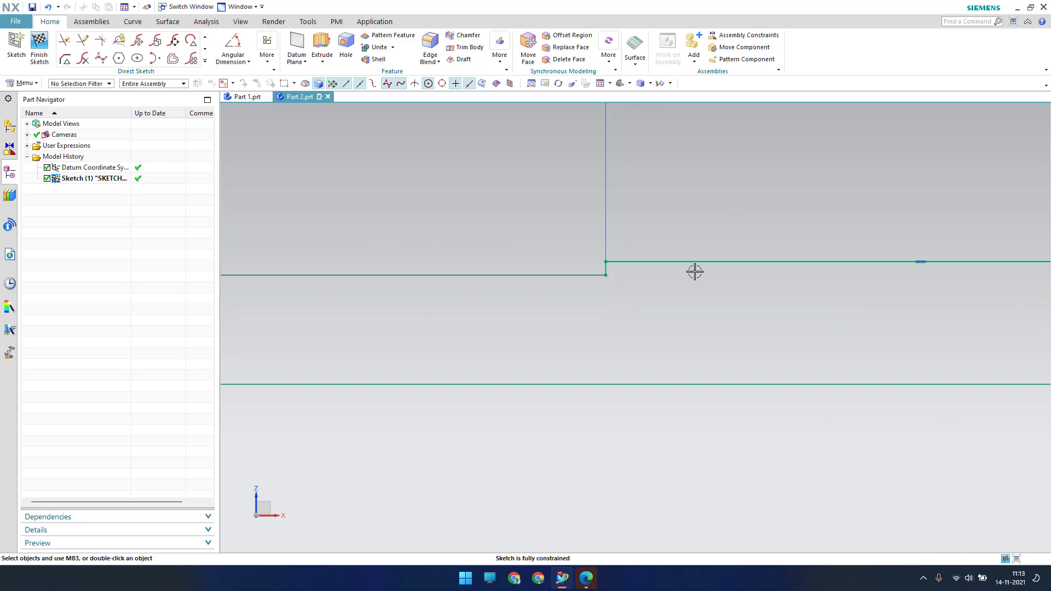
scroll(695, 272, "down", 3)
scroll(506, 383, "down", 3)
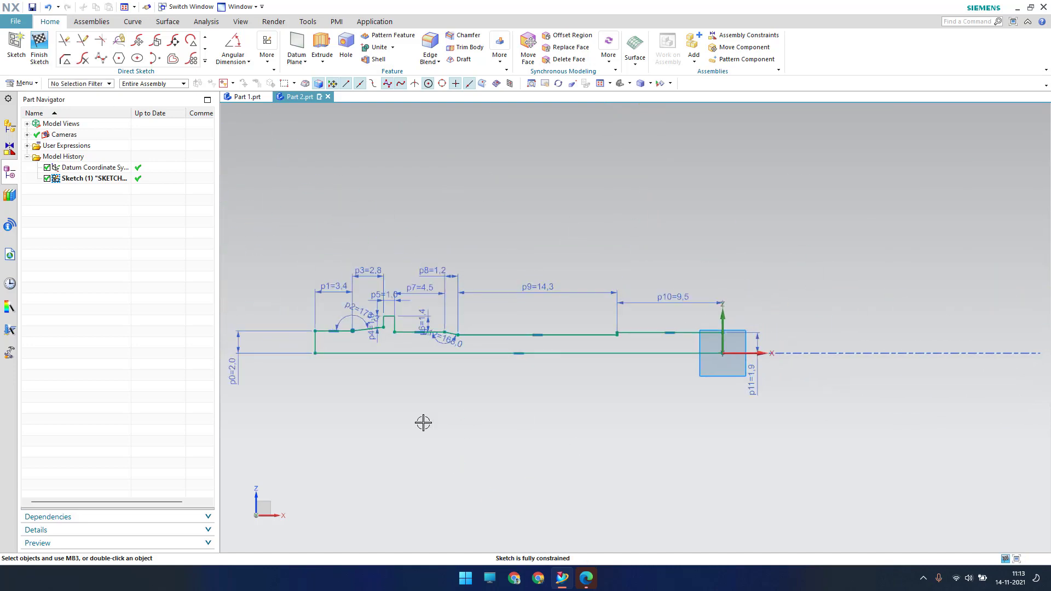
middle_click_drag(439, 422, 451, 391, "shift")
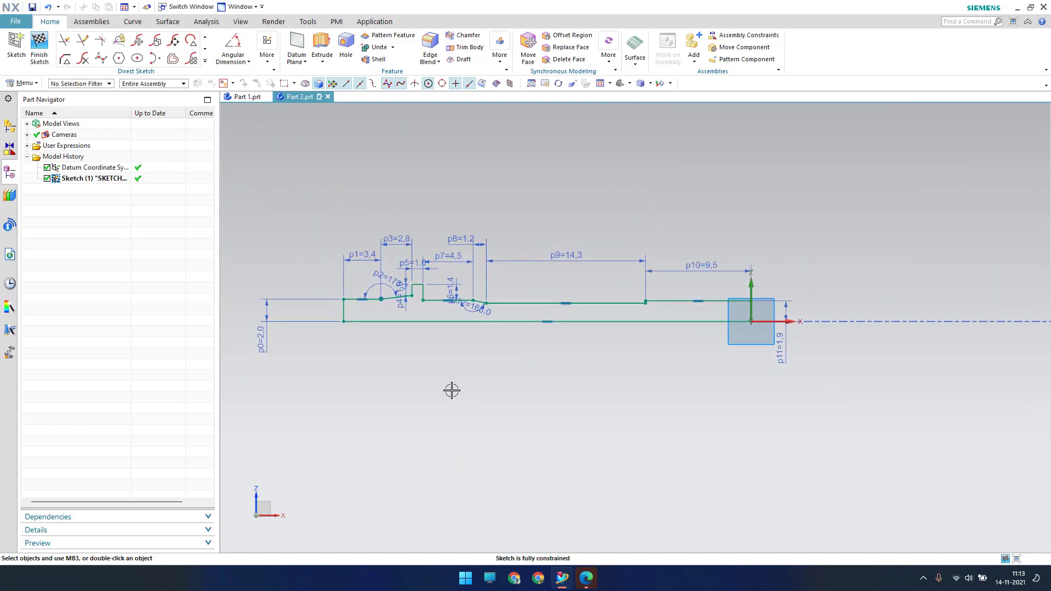
left_click(47, 60)
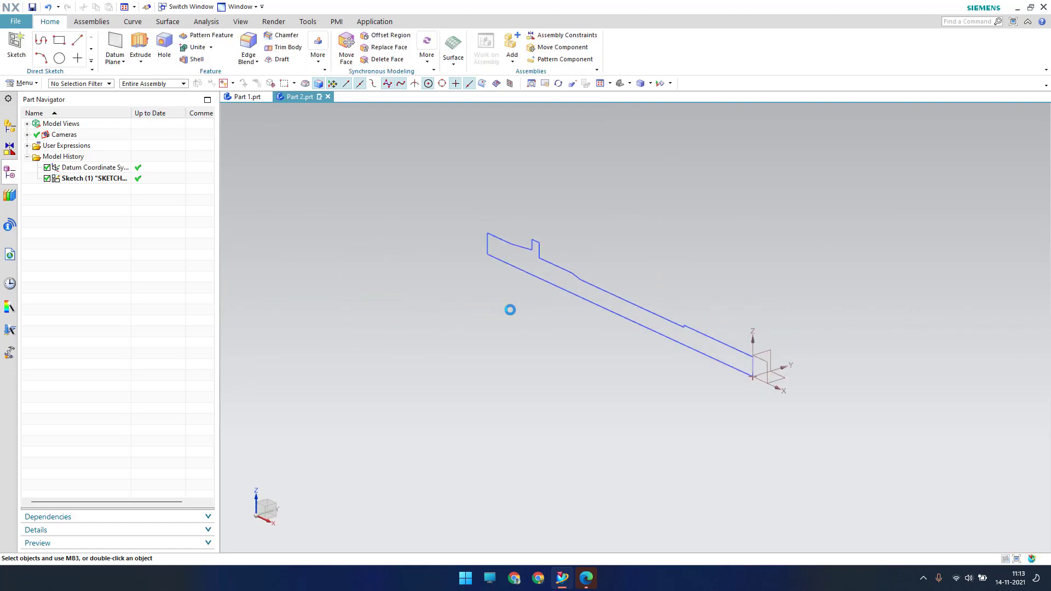
Revolve all Sketch (1) curves 360° about the bottom line into a solid shaft
left_click(140, 61)
left_click(157, 90)
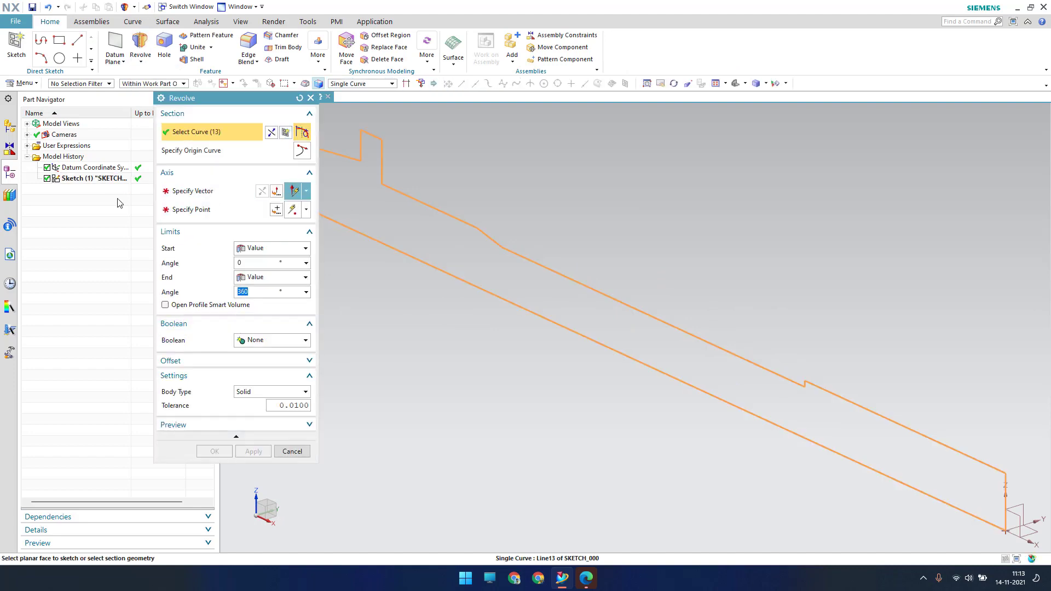
left_click(116, 180)
left_click(410, 255)
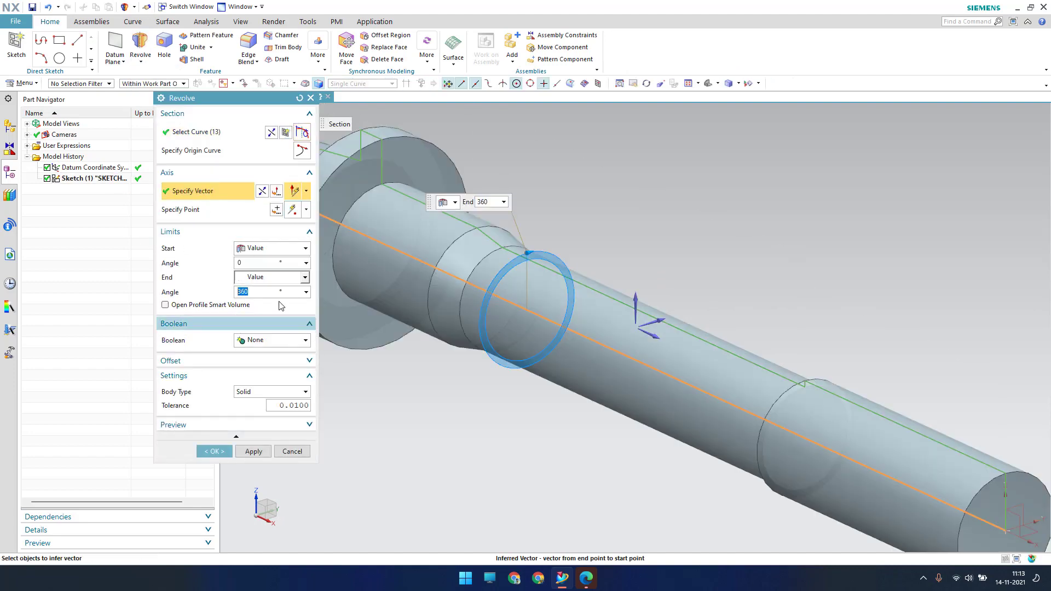
scroll(547, 273, "down", 3)
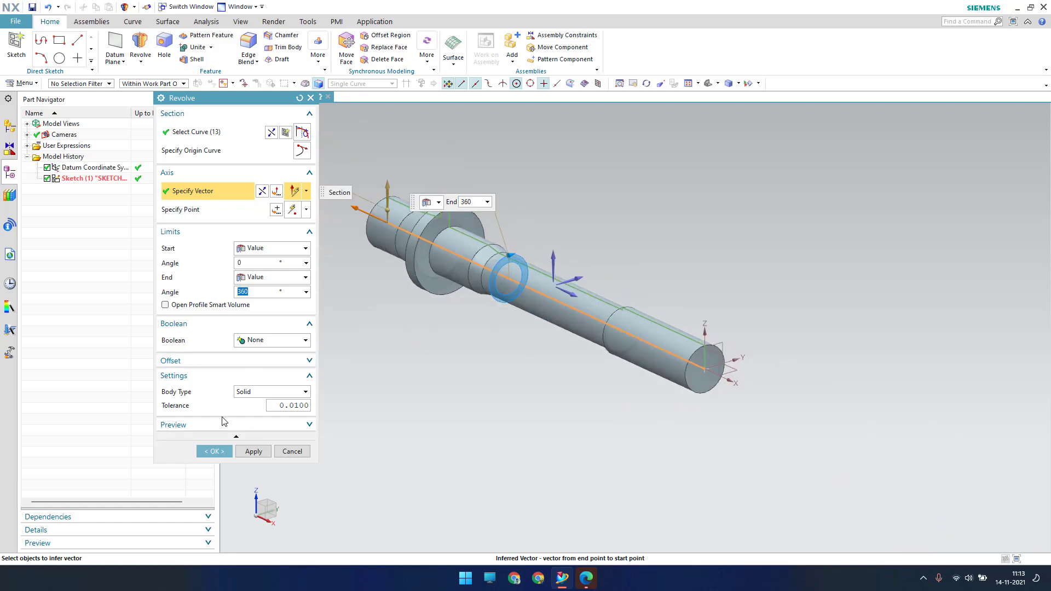
left_click(215, 451)
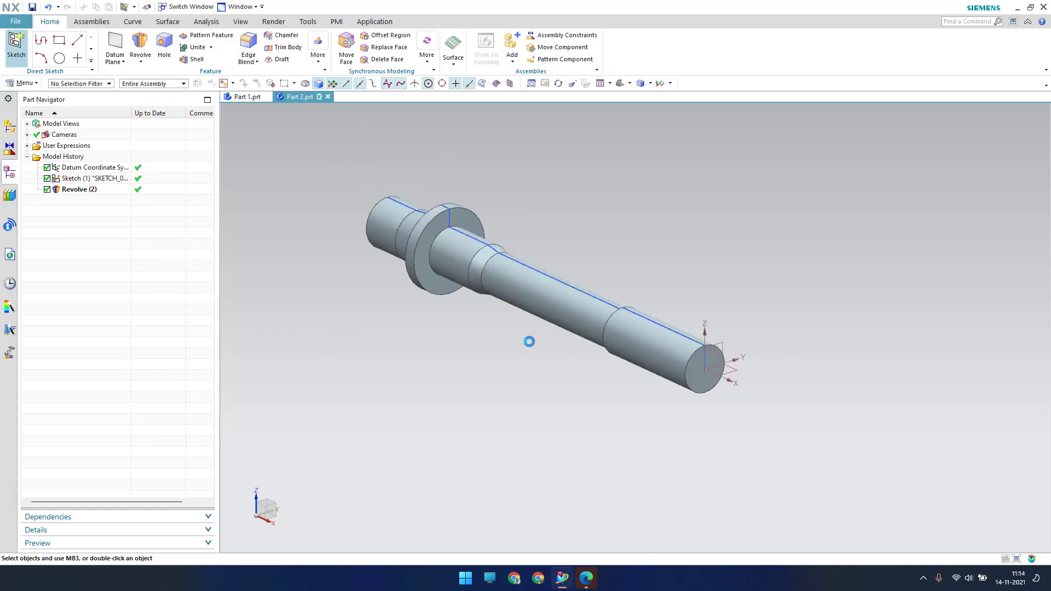
Start a sketch on the shaft end face and draw two lines forming a V
left_click(708, 369)
middle_click(583, 377)
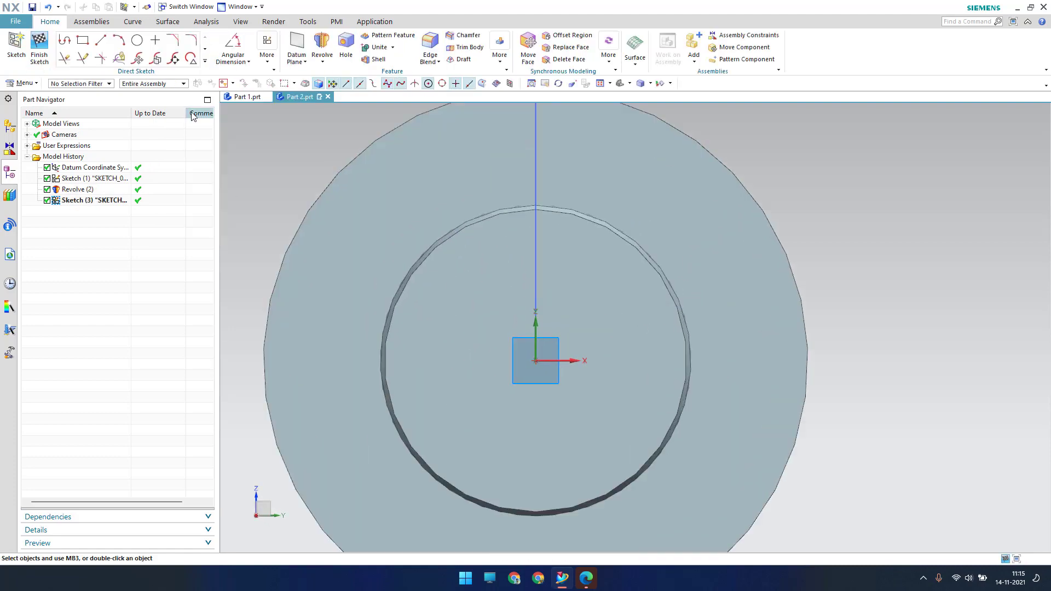
left_click(99, 46)
scroll(490, 234, "up", 3)
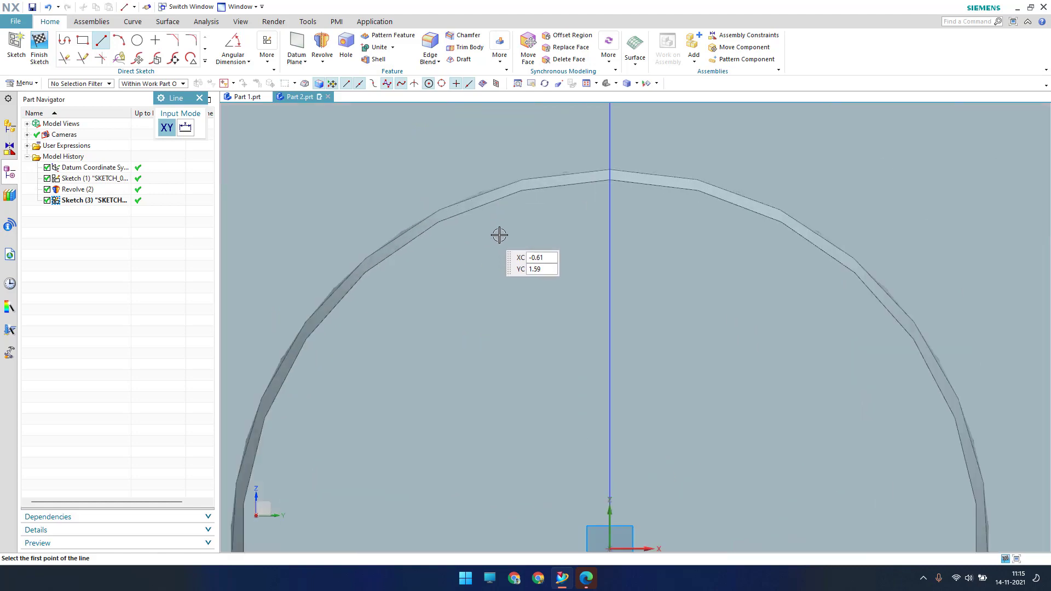
left_click(550, 204)
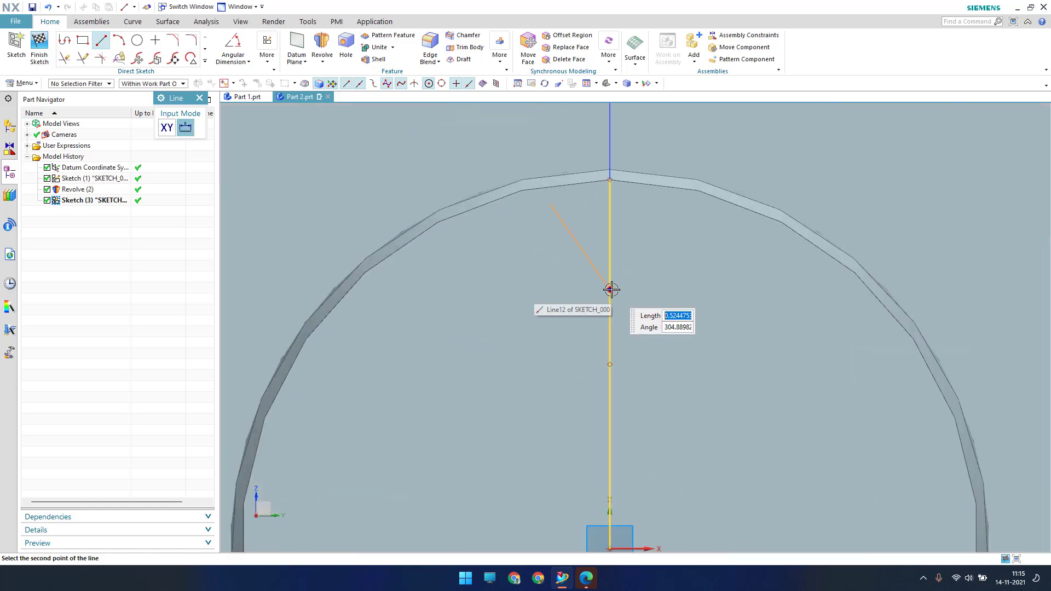
left_click(626, 274)
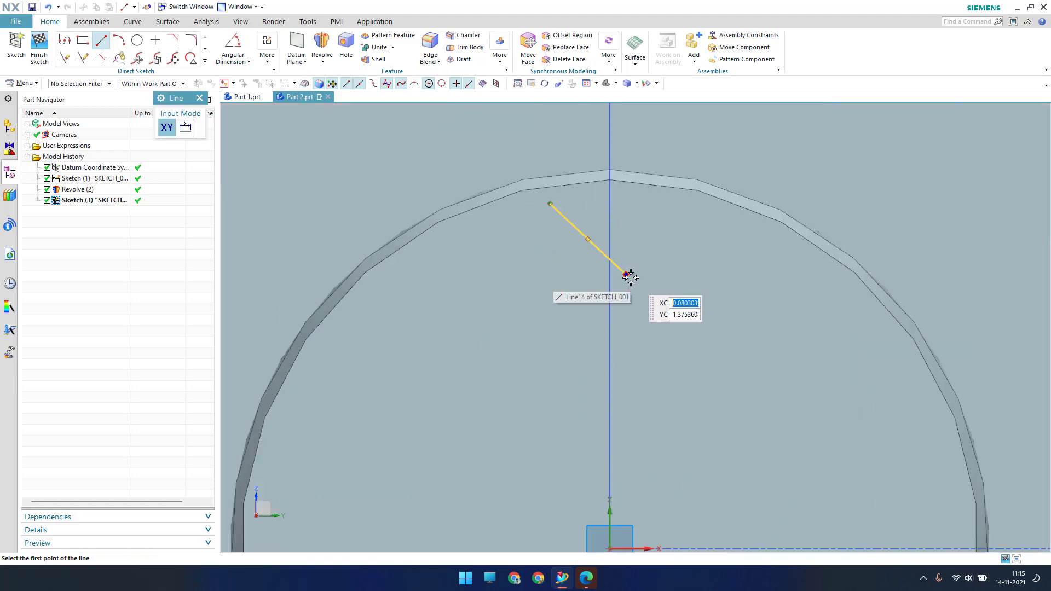
left_click(660, 214)
key("Escape")
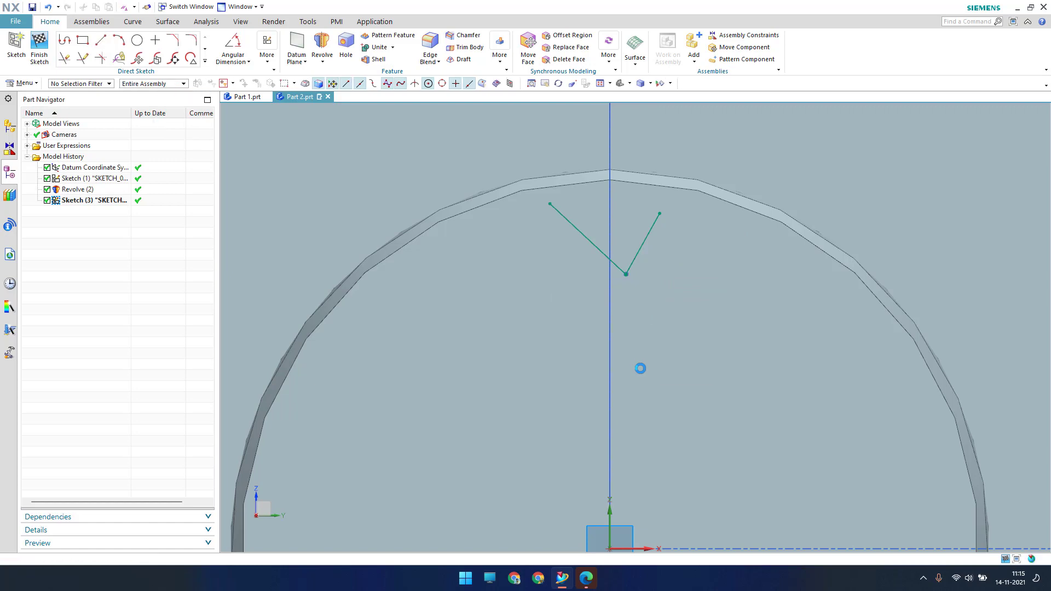
Constrain the V's bottom vertex to lie on the vertical datum axis
key("c")
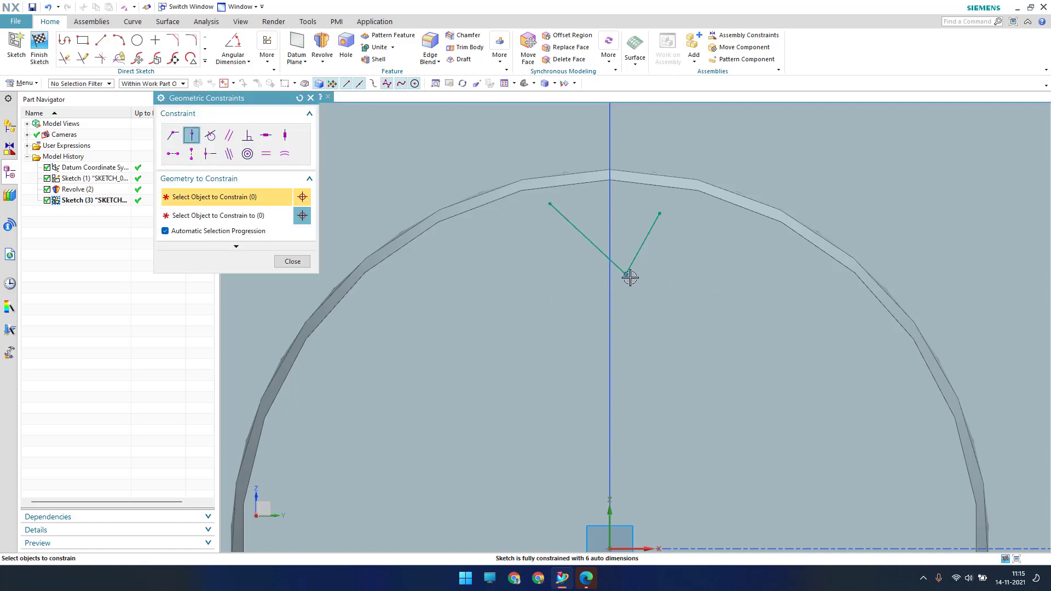
left_click(629, 277)
left_click(611, 520)
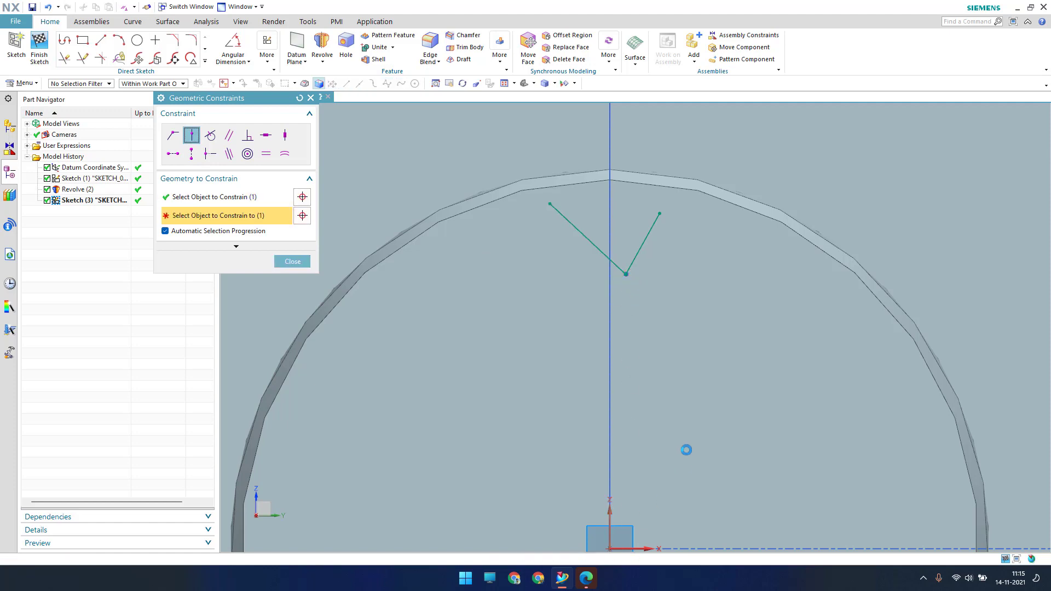
scroll(669, 262, "up", 1)
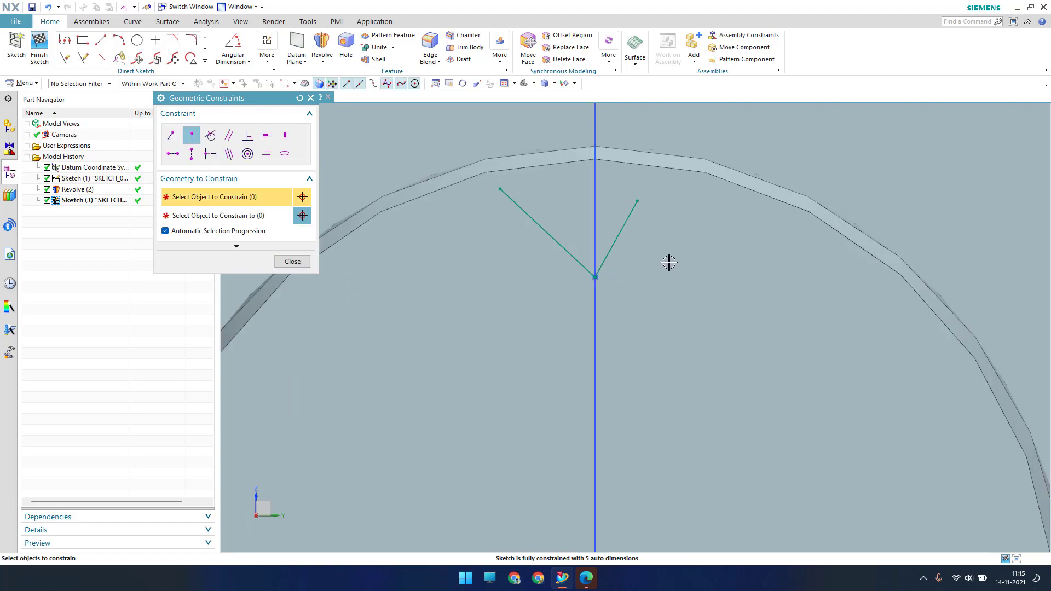
key("Escape")
Make the two V lines symmetric about the vertical axis
left_click(266, 64)
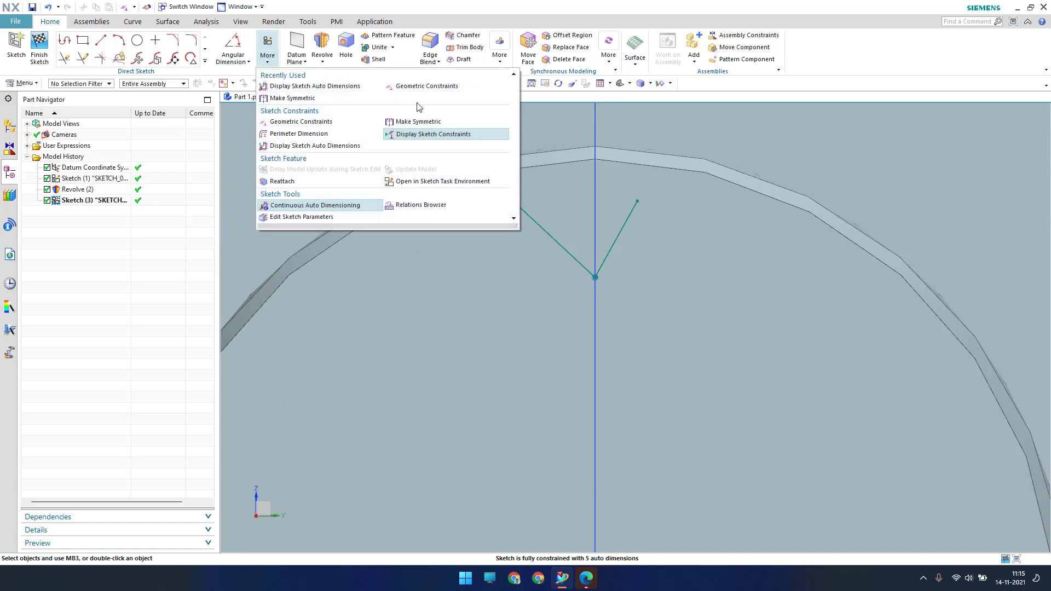
left_click(418, 122)
left_click(516, 203)
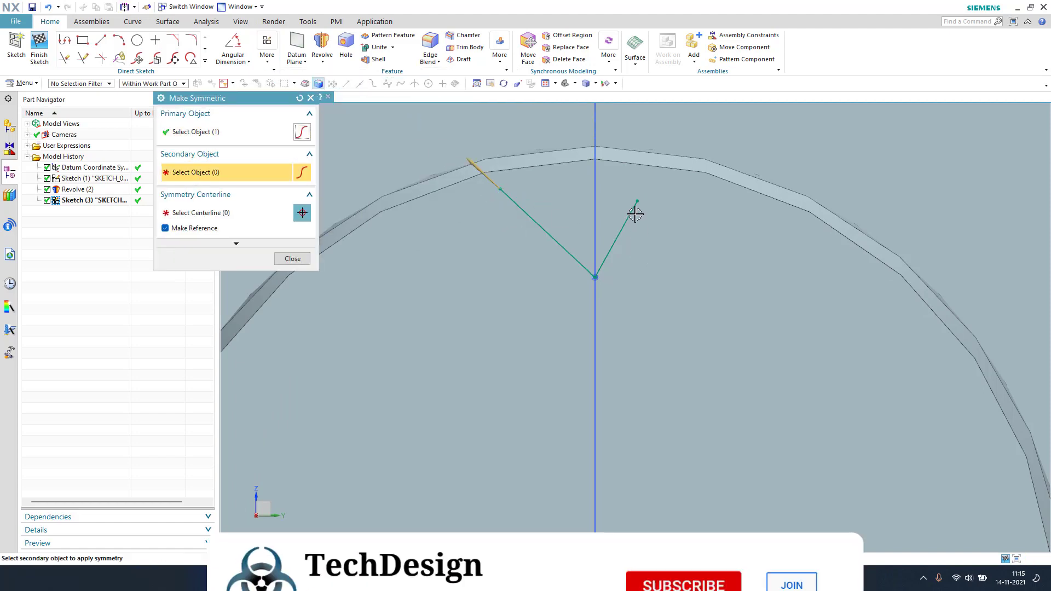
left_click(631, 209)
scroll(613, 323, "down", 3)
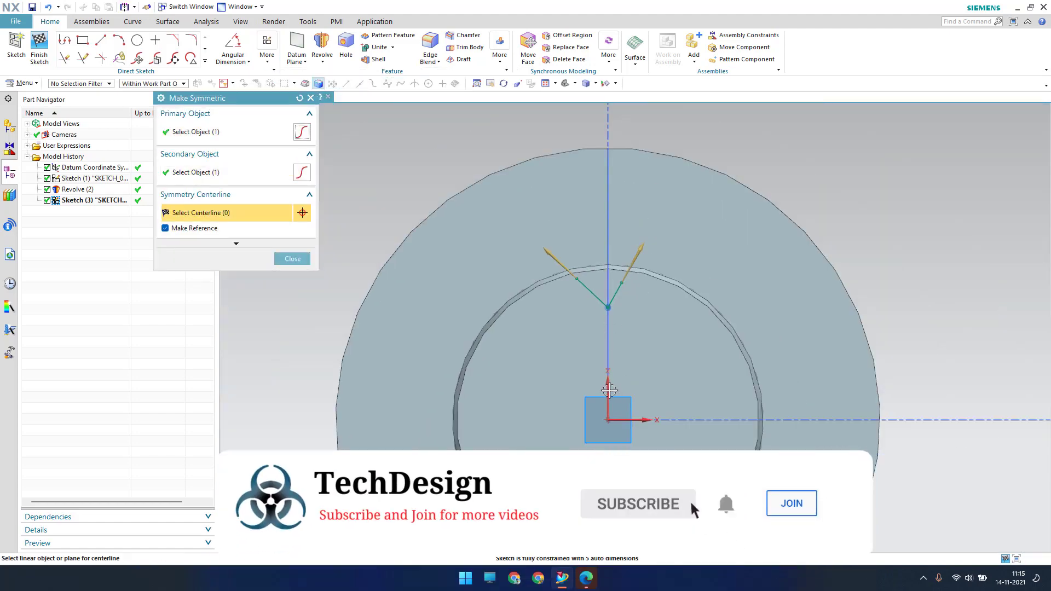
left_click(608, 391)
scroll(655, 316, "up", 3)
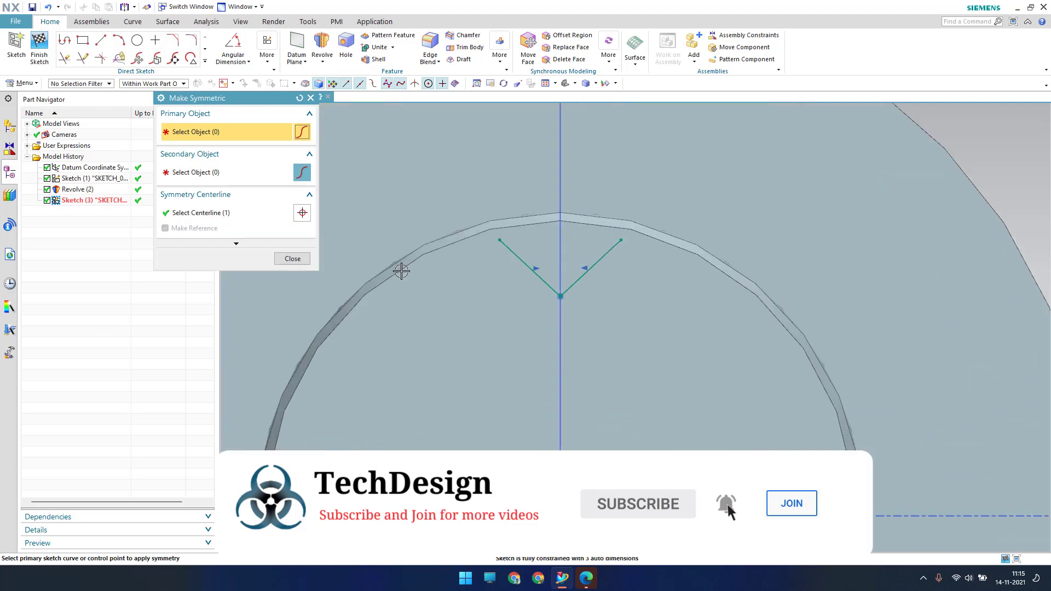
left_click(309, 261)
Dimension the V vertex to 1.65 above the horizontal axis
key("d")
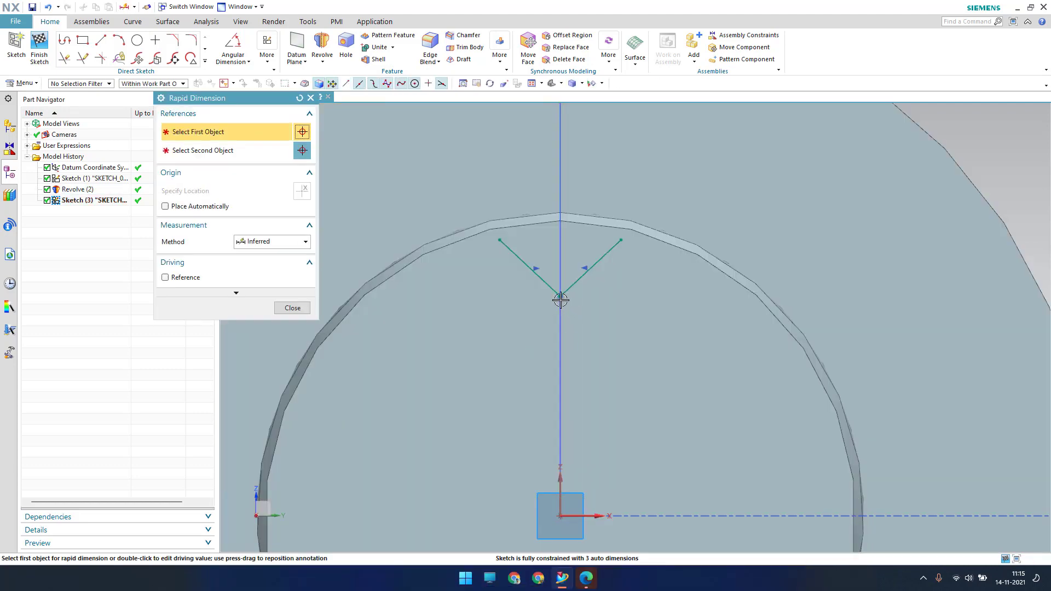
left_click(561, 298)
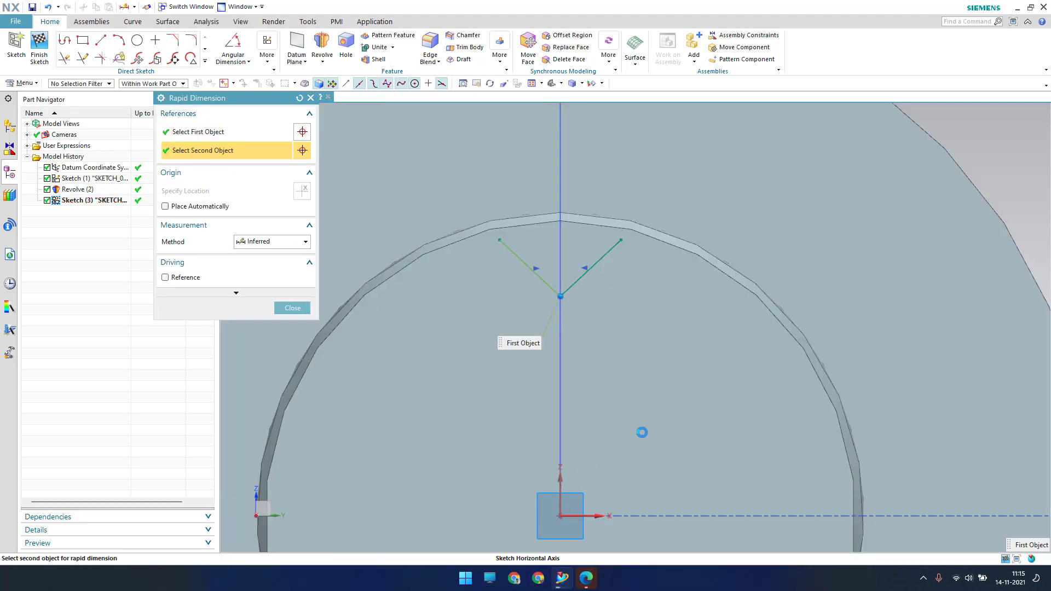
left_click(678, 366)
type("16")
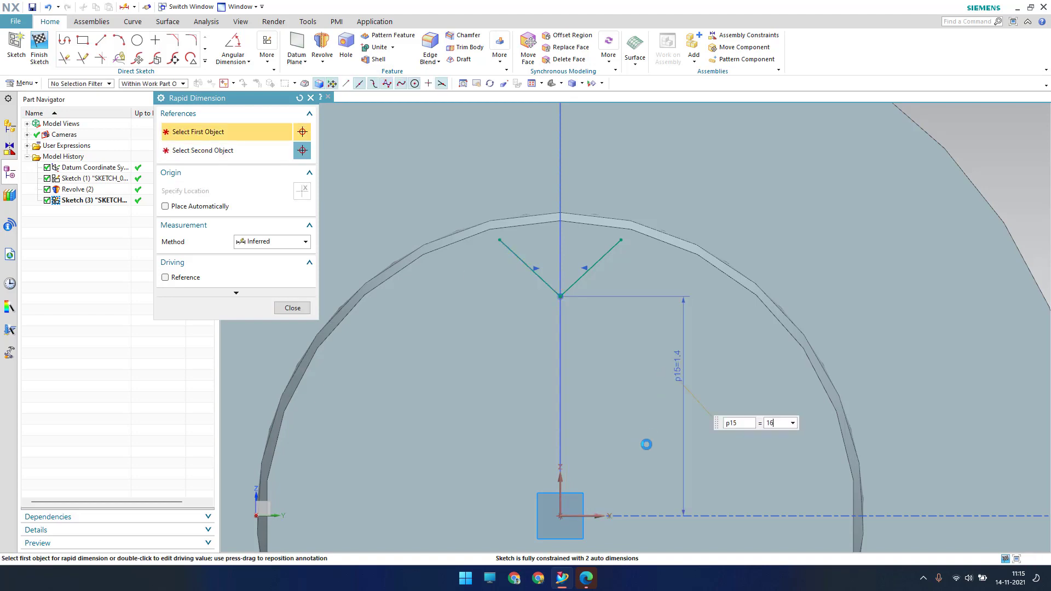
key("Return")
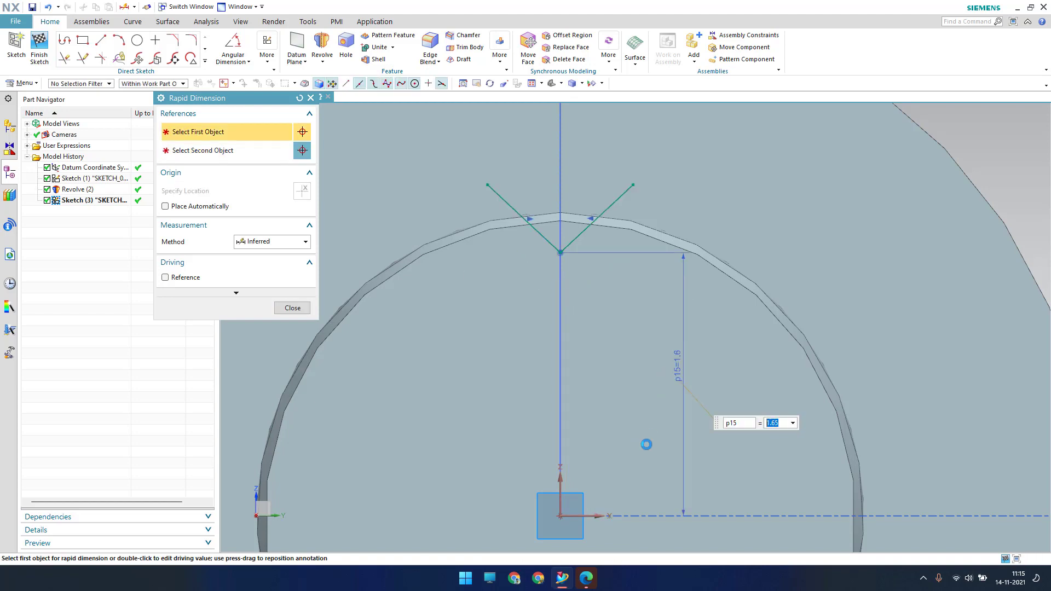
scroll(558, 247, "up", 4)
key("Escape")
scroll(519, 282, "down", 3)
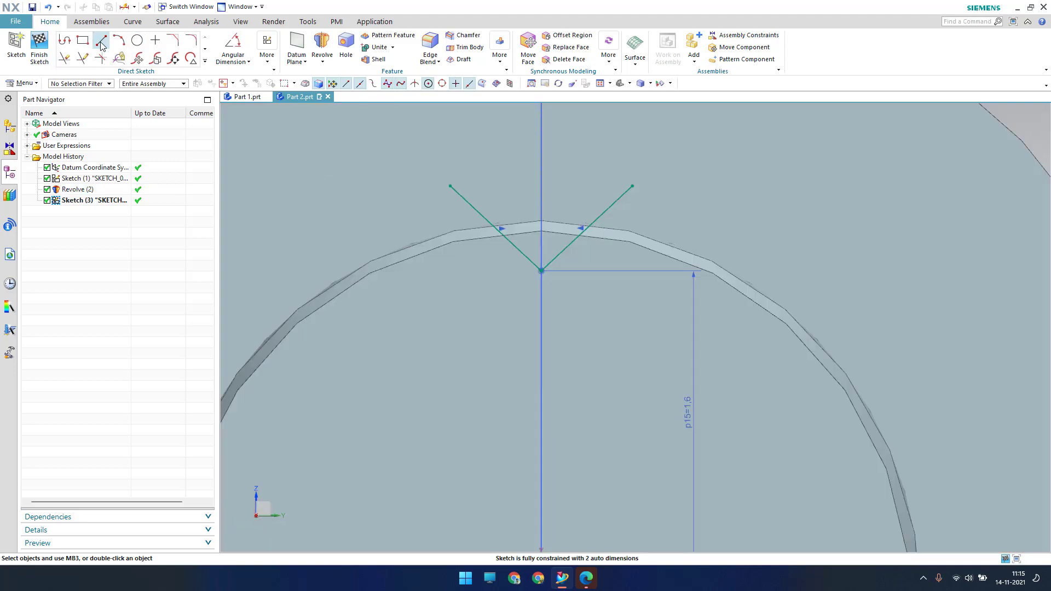
Draw a line across the two V tips to close it into a triangle
left_click(101, 43)
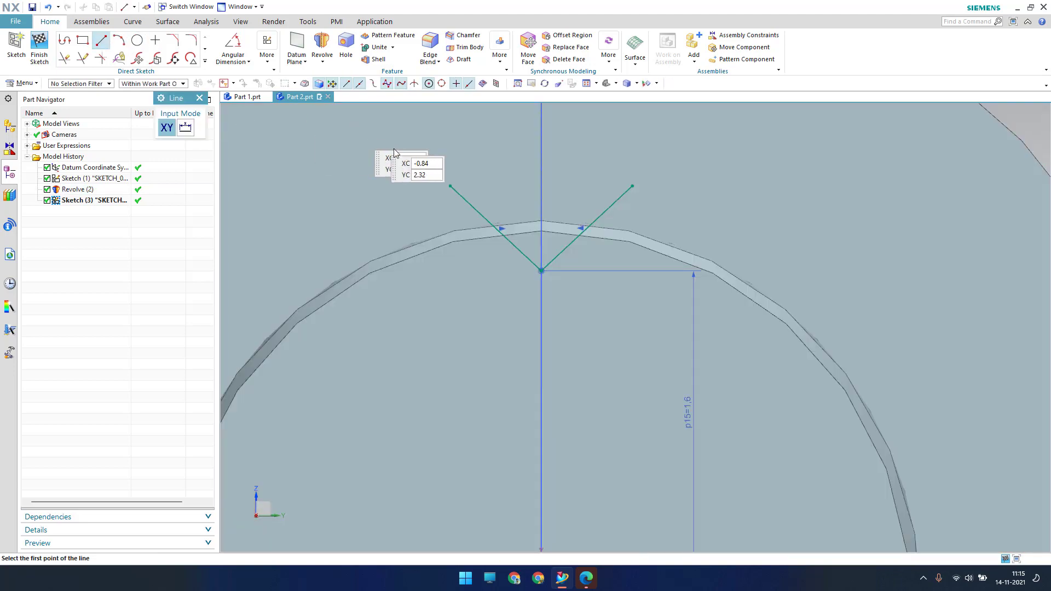
left_click(450, 186)
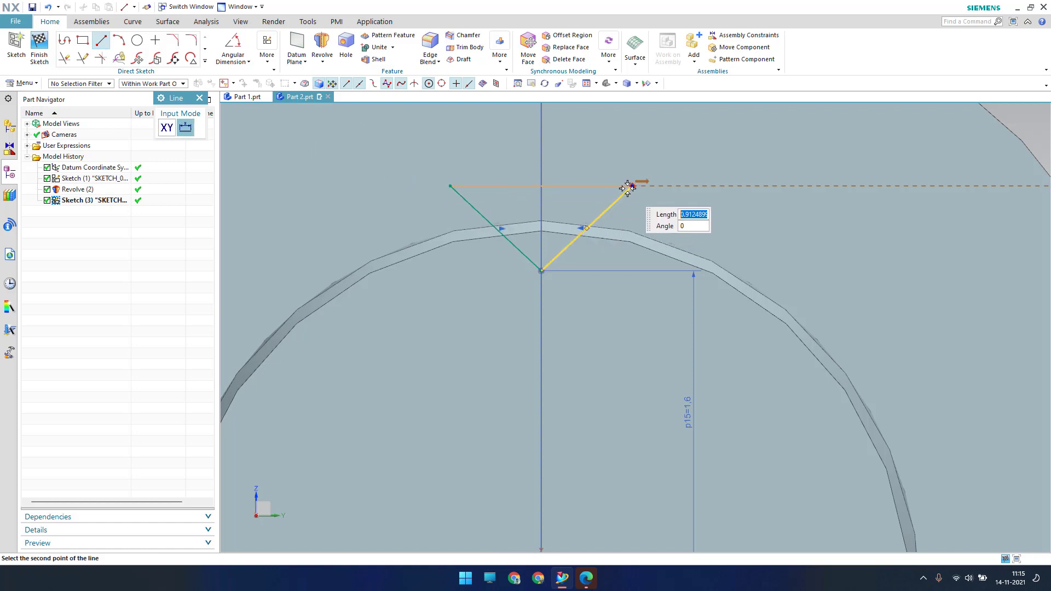
left_click(633, 186)
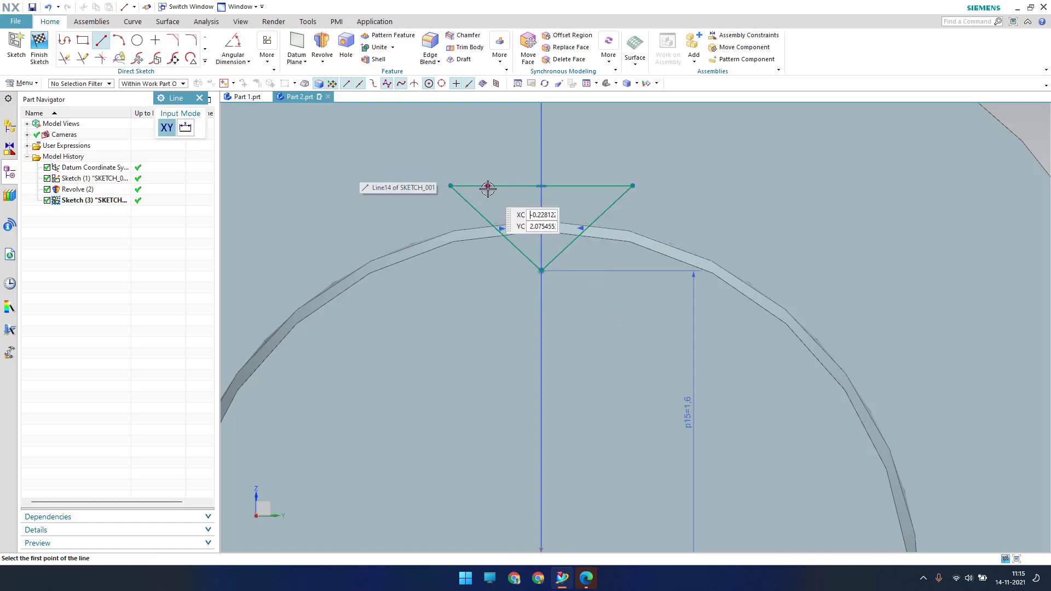
key("Escape")
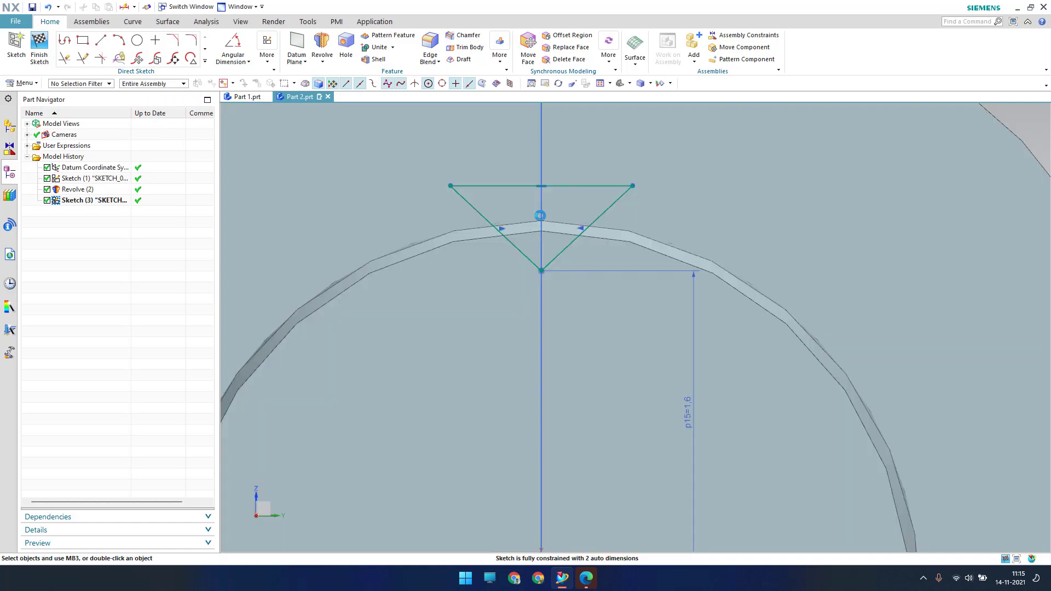
Dimension the triangle's height from top line to bottom vertex as 0.5
key("d")
left_click(533, 185)
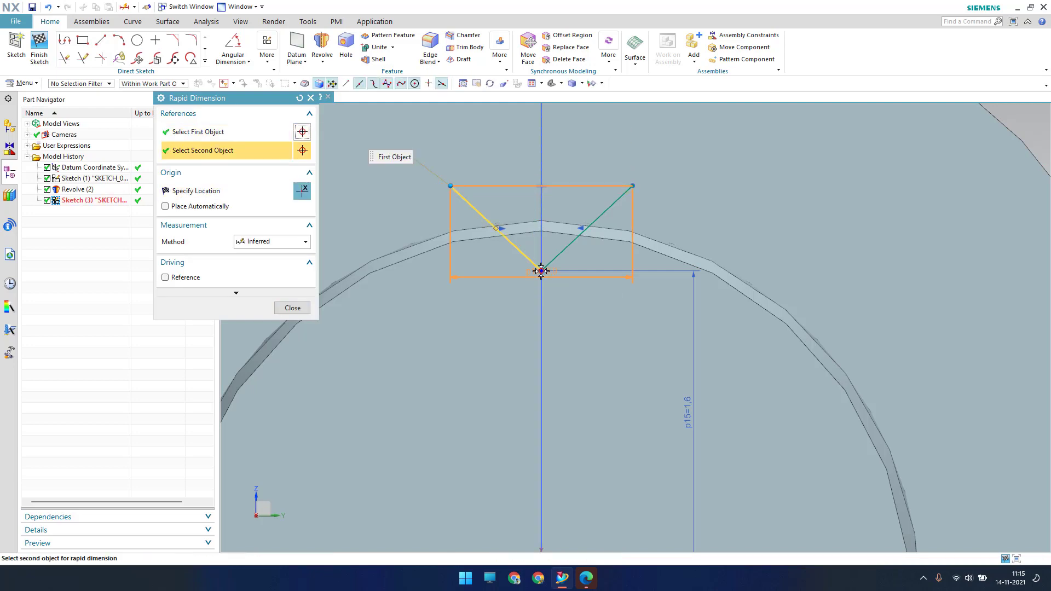
left_click(541, 270)
left_click(773, 216)
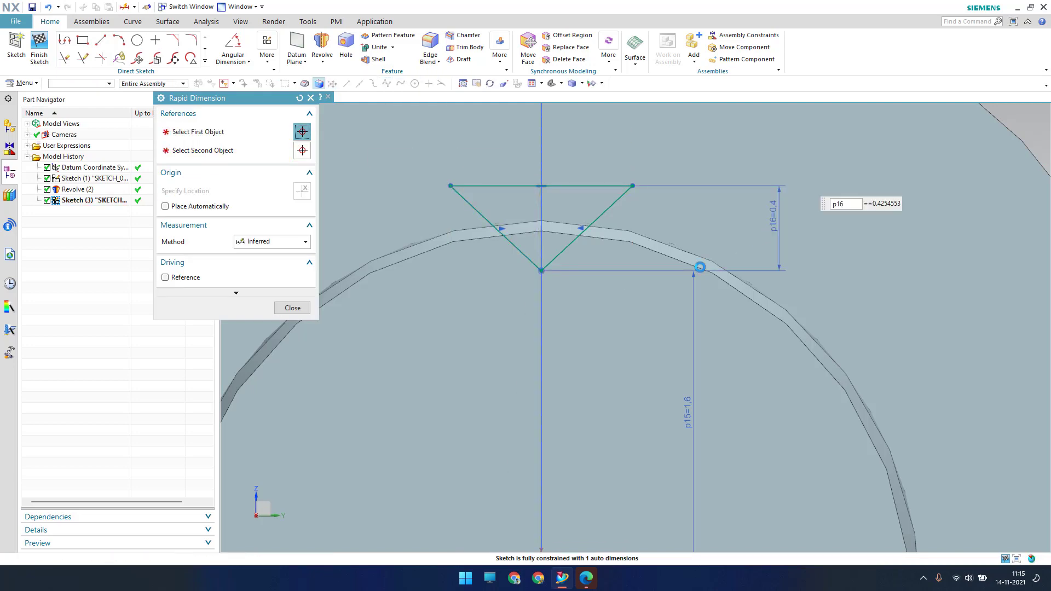
type("0.5")
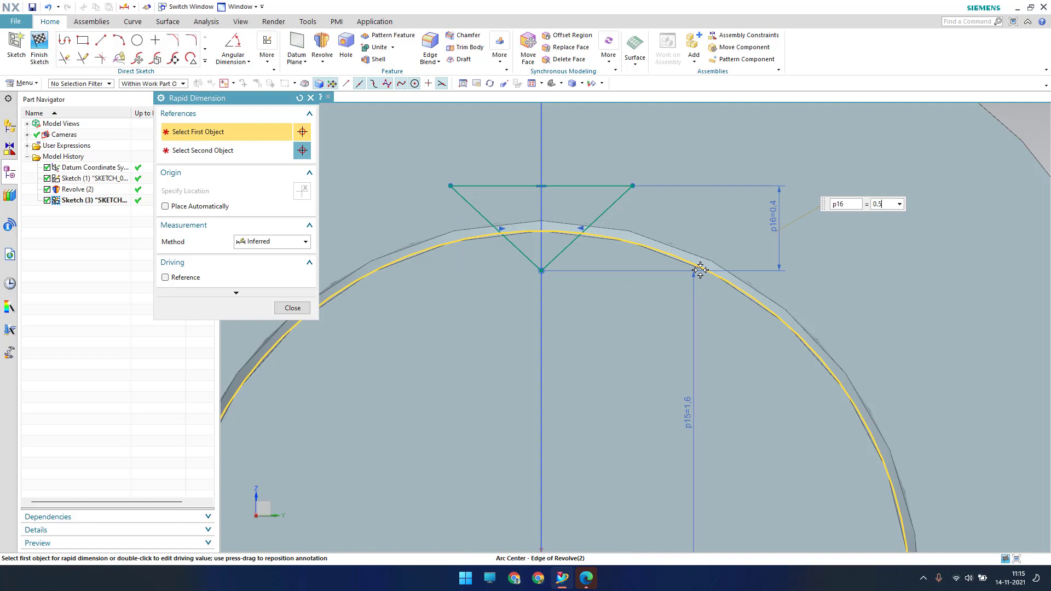
key("Return")
key("Escape")
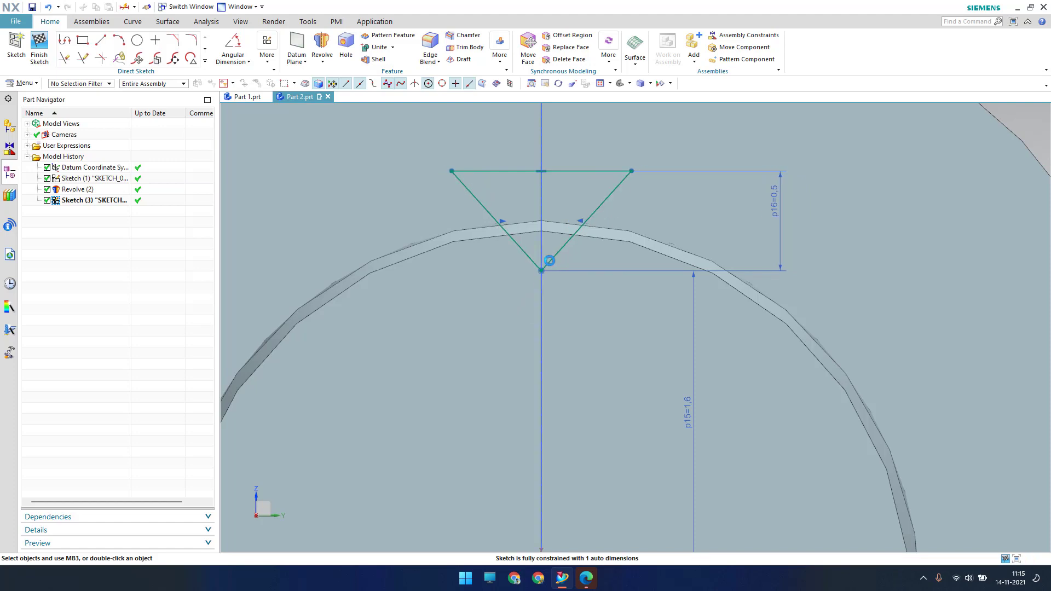
left_click(573, 171)
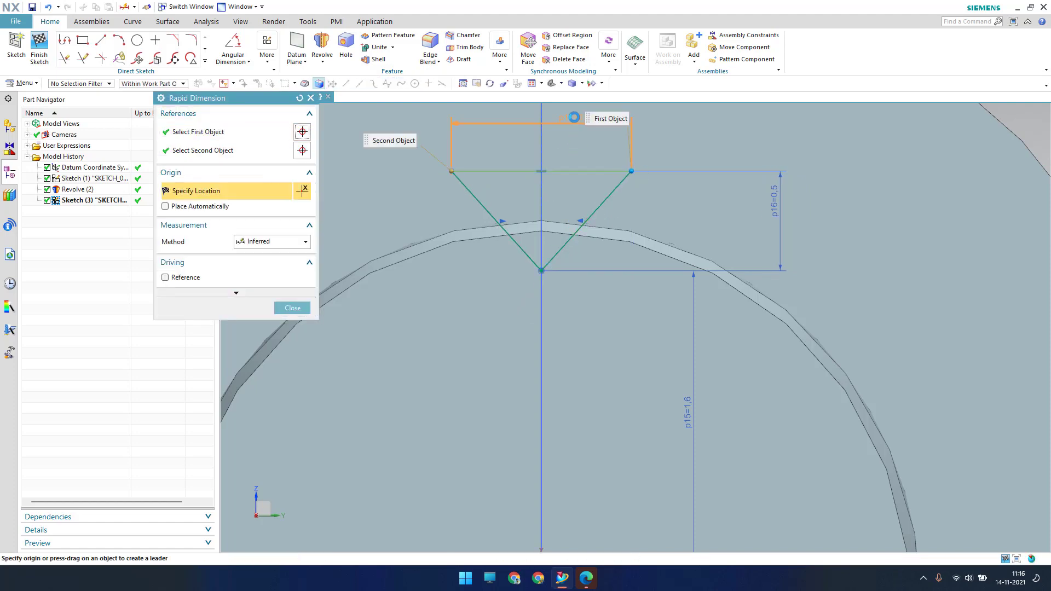
key("Escape")
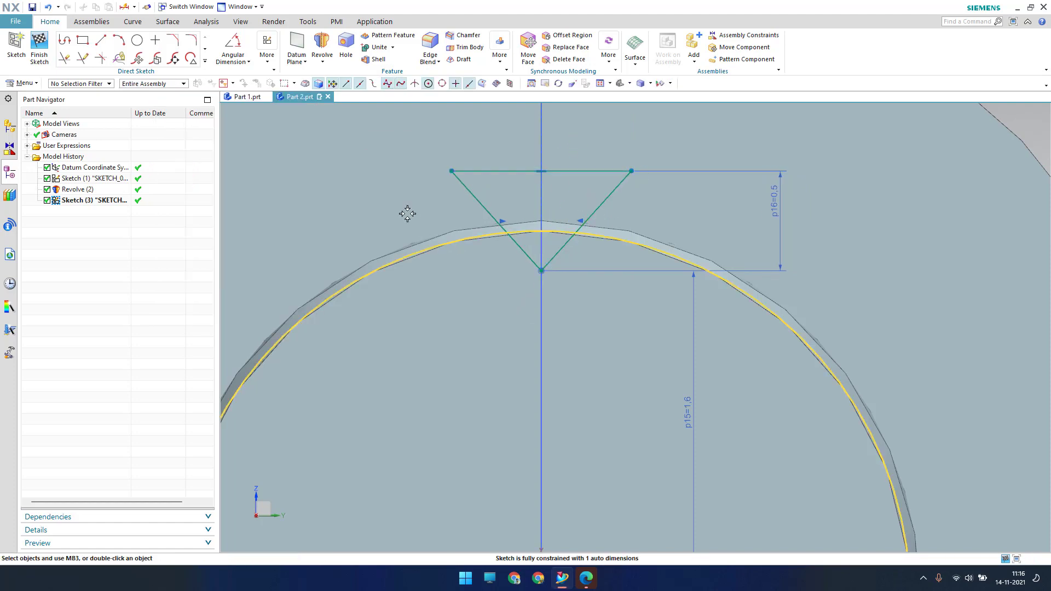
Set the angle between the slanted lines to 105° and finish the sketch
left_click(246, 64)
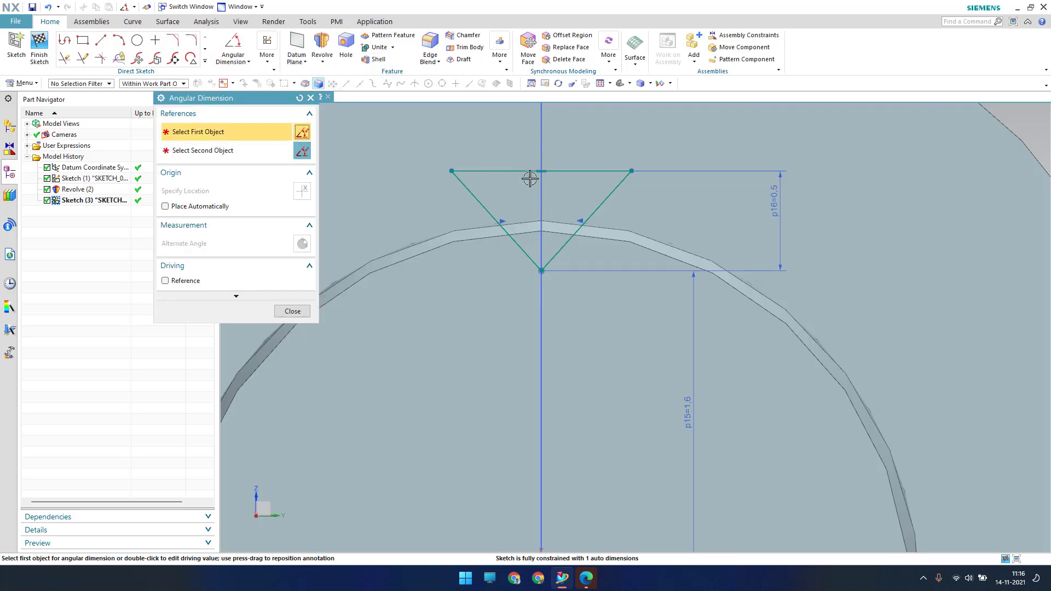
left_click(476, 194)
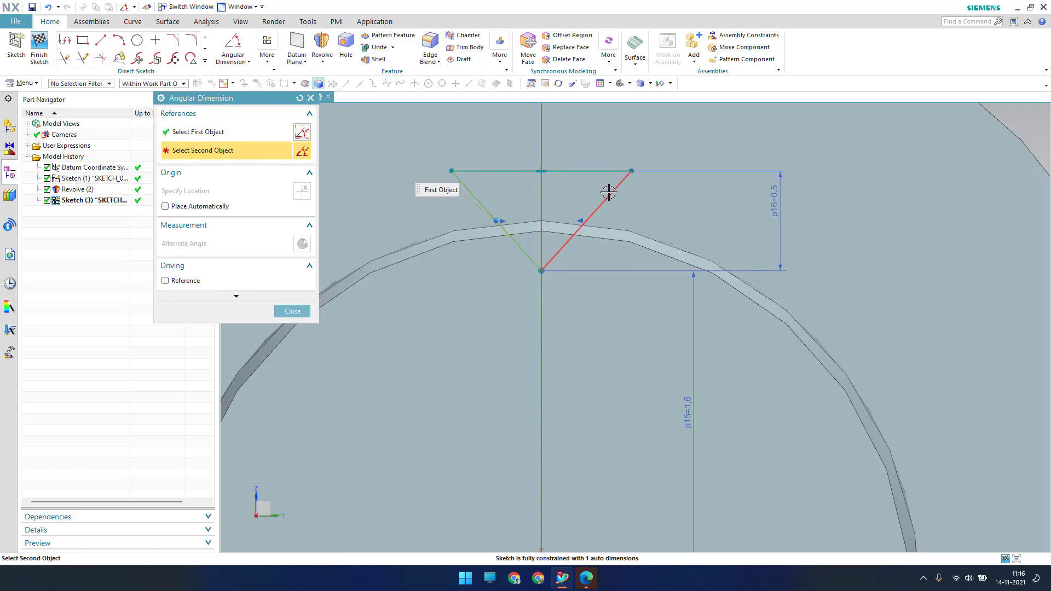
left_click(609, 193)
left_click(563, 260)
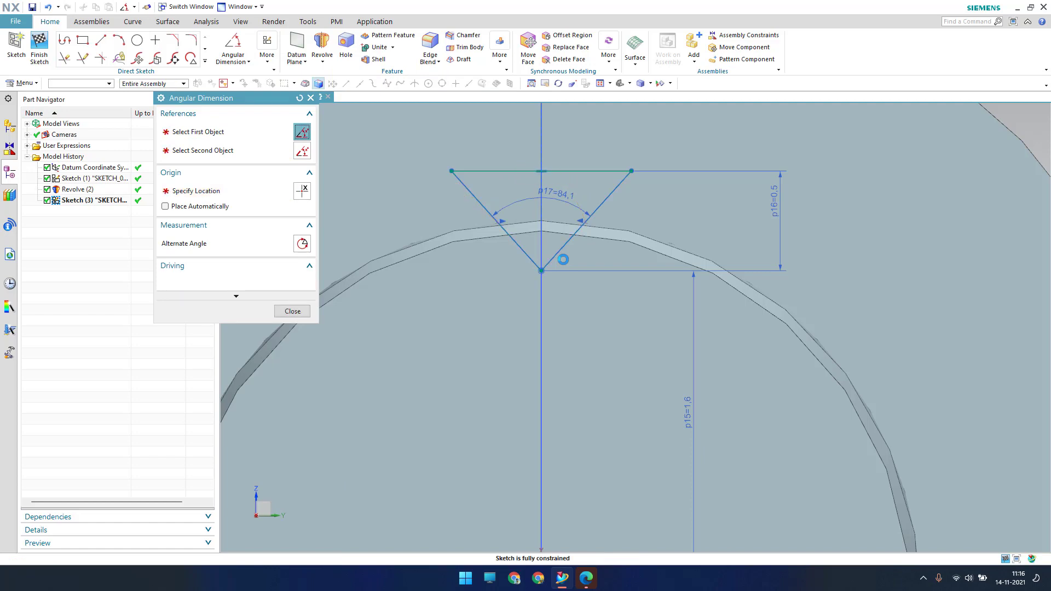
type("105")
key("Return")
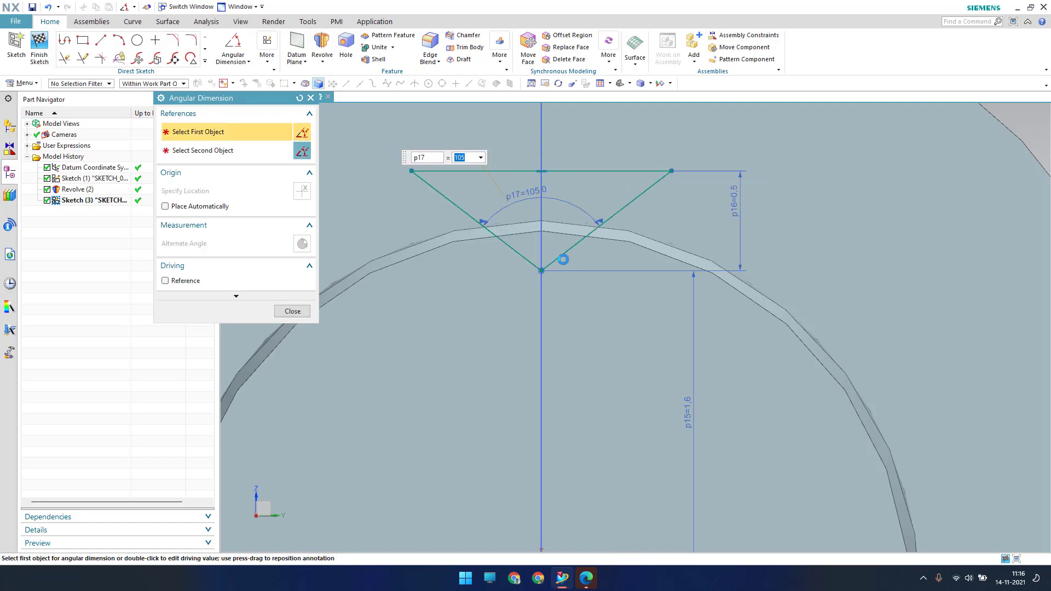
key("Escape")
left_click(39, 48)
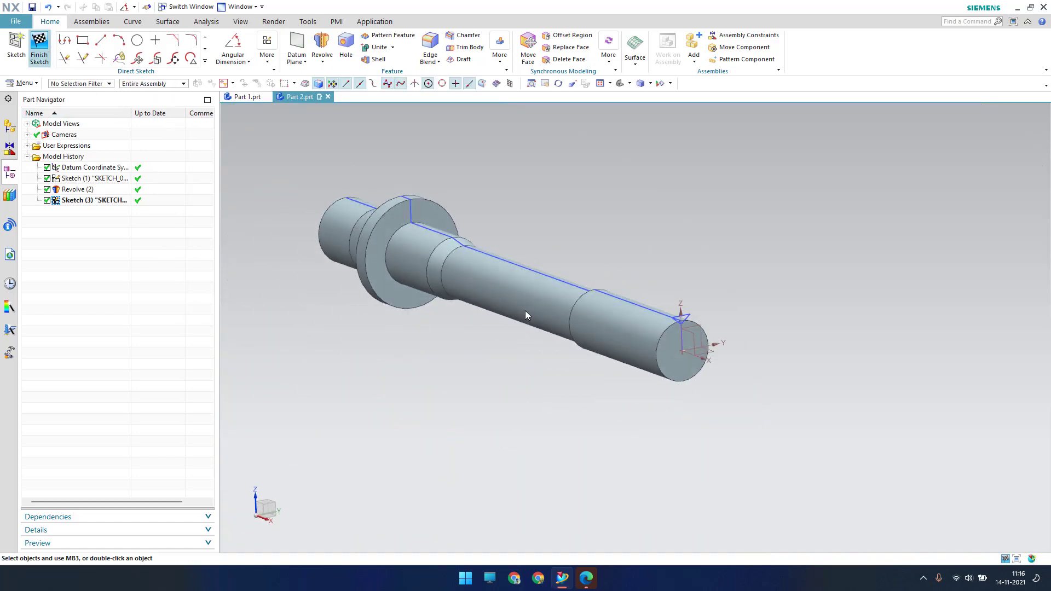
Extrude the triangle 10.7 mm along the shaft end with Boolean set to None
scroll(676, 288, "up", 5)
scroll(603, 305, "down", 4)
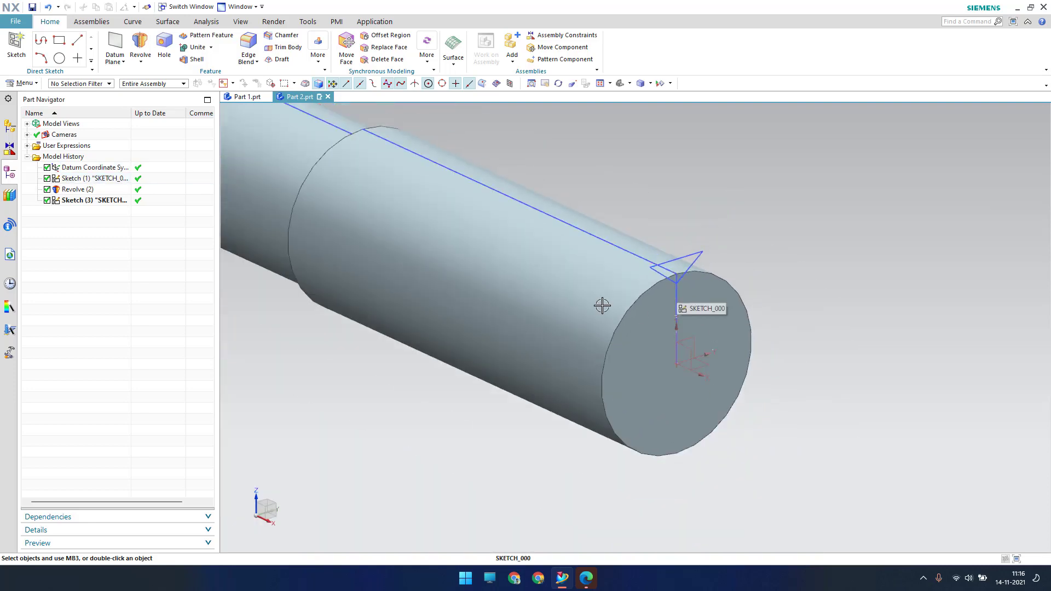
scroll(646, 345, "down", 1)
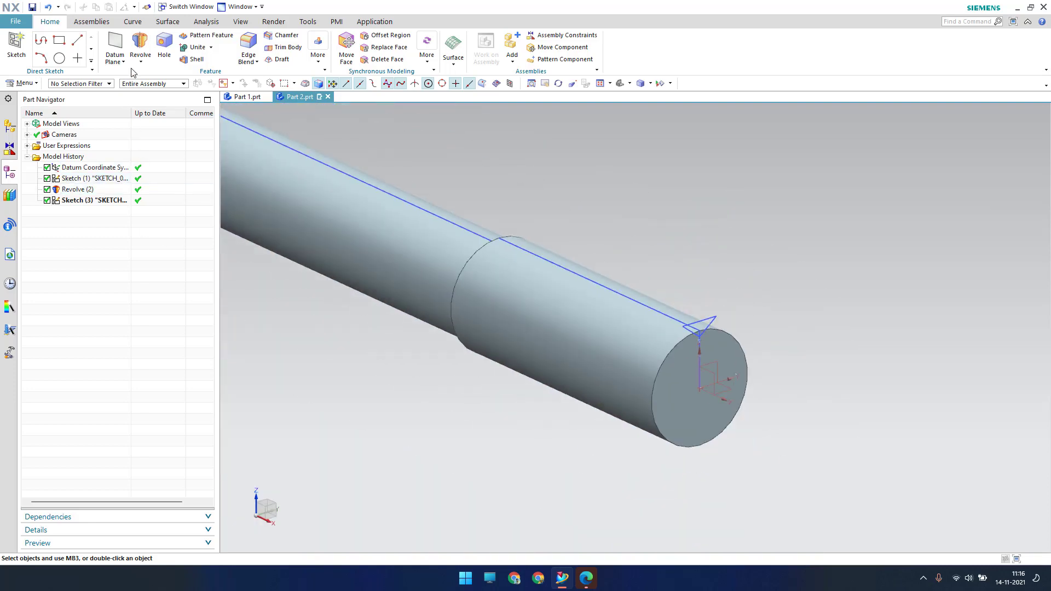
left_click(149, 76)
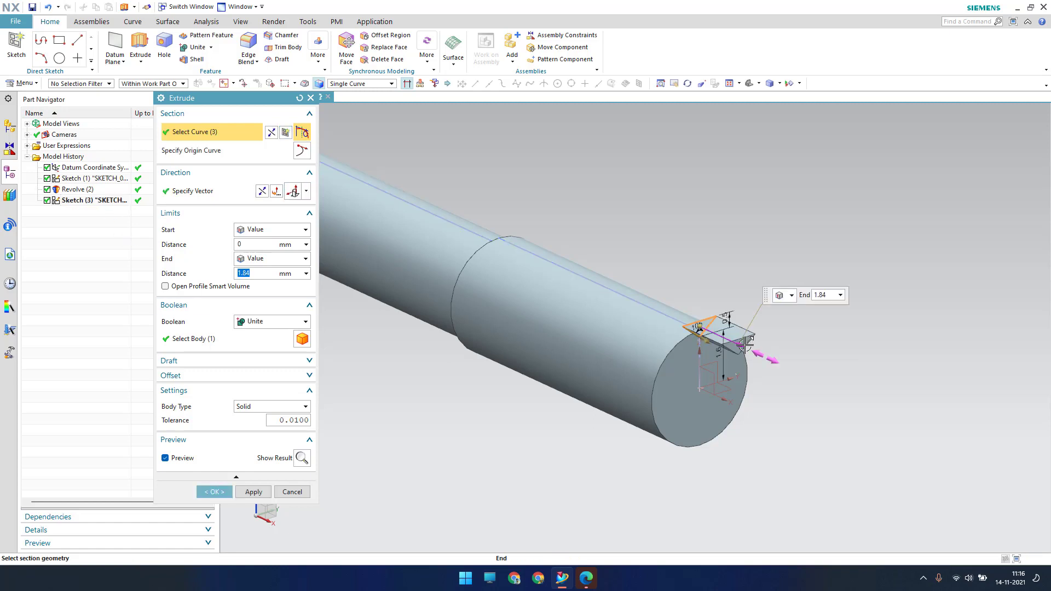
left_click_drag(744, 344, 470, 210)
scroll(467, 252, "up", 3)
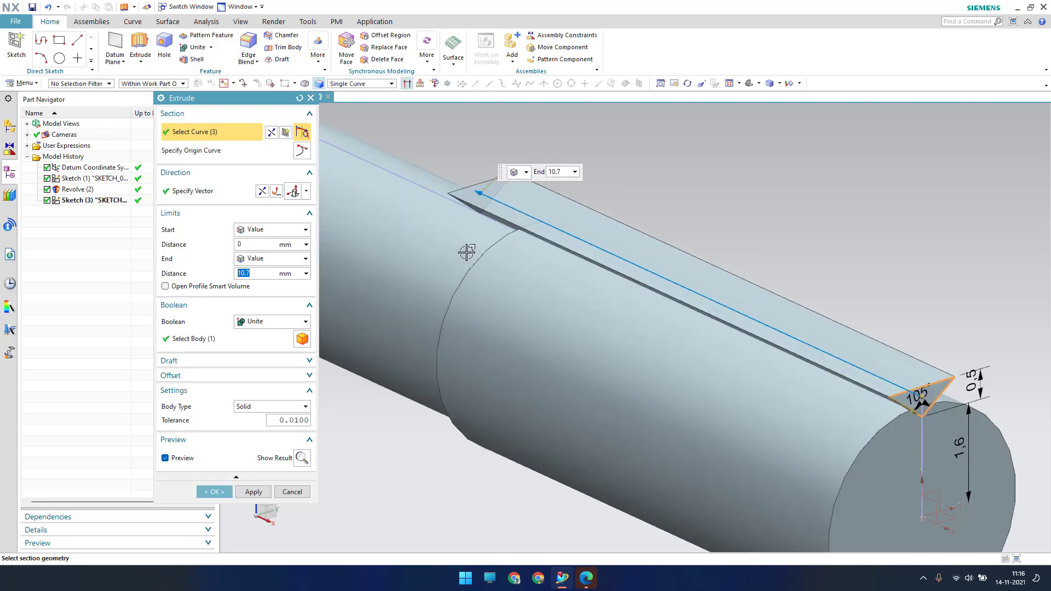
middle_click_drag(467, 252, 497, 239)
scroll(514, 246, "down", 6)
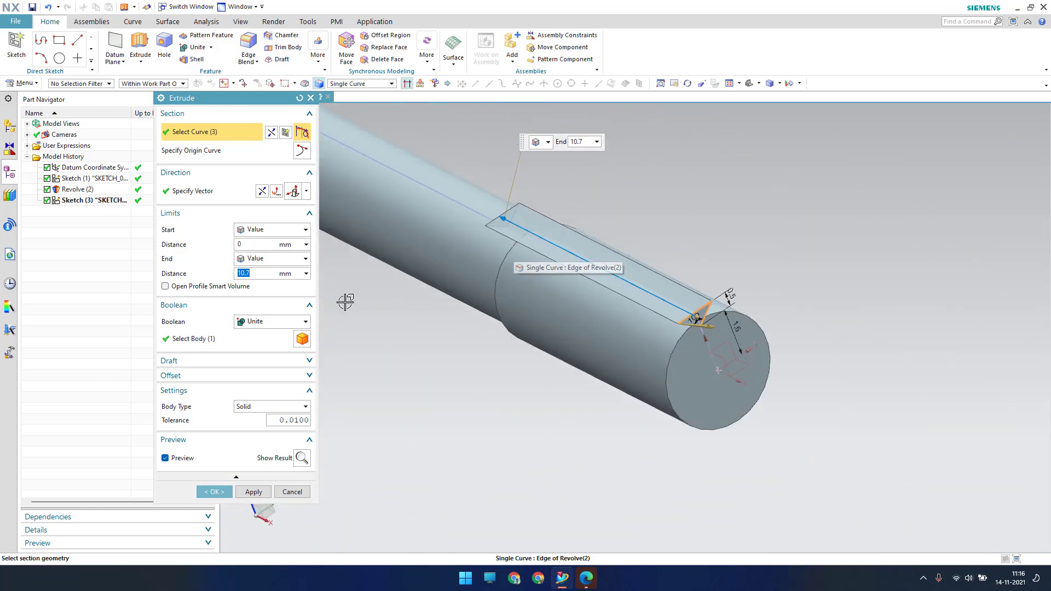
left_click(300, 323)
left_click(241, 335)
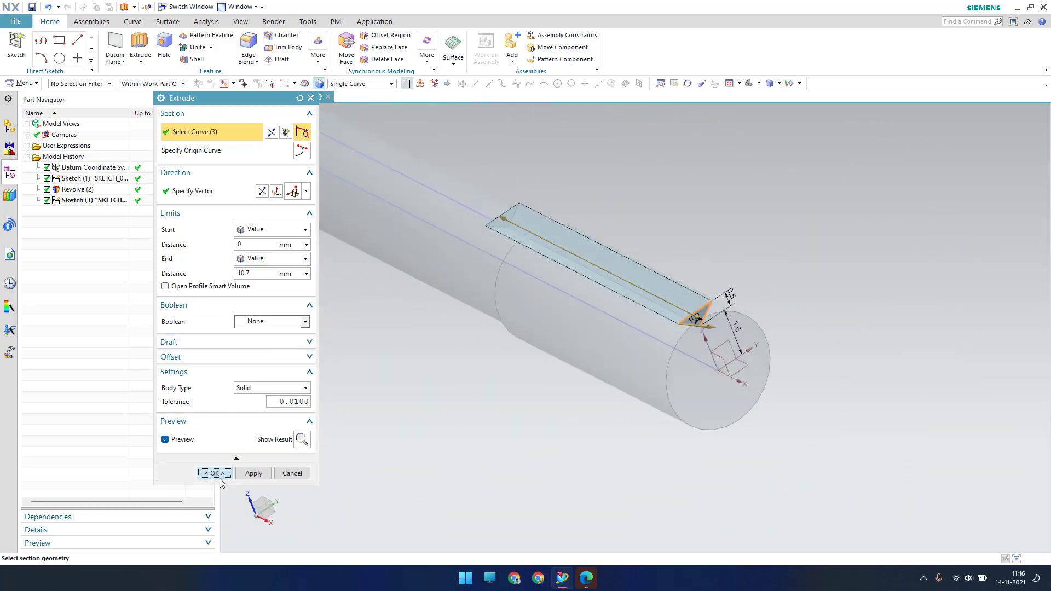
left_click(219, 475)
middle_click_drag(558, 377, 494, 315)
scroll(563, 340, "down", 5)
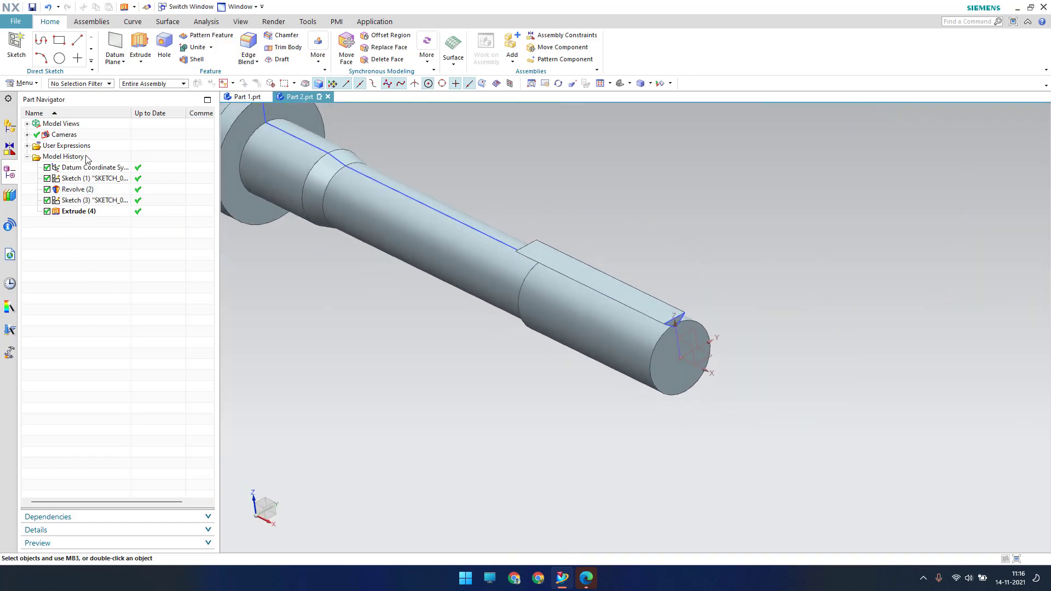
Circularly pattern Extrude (4) about the shaft axis at the end-face centre: 24 copies over 360°
left_click(35, 83)
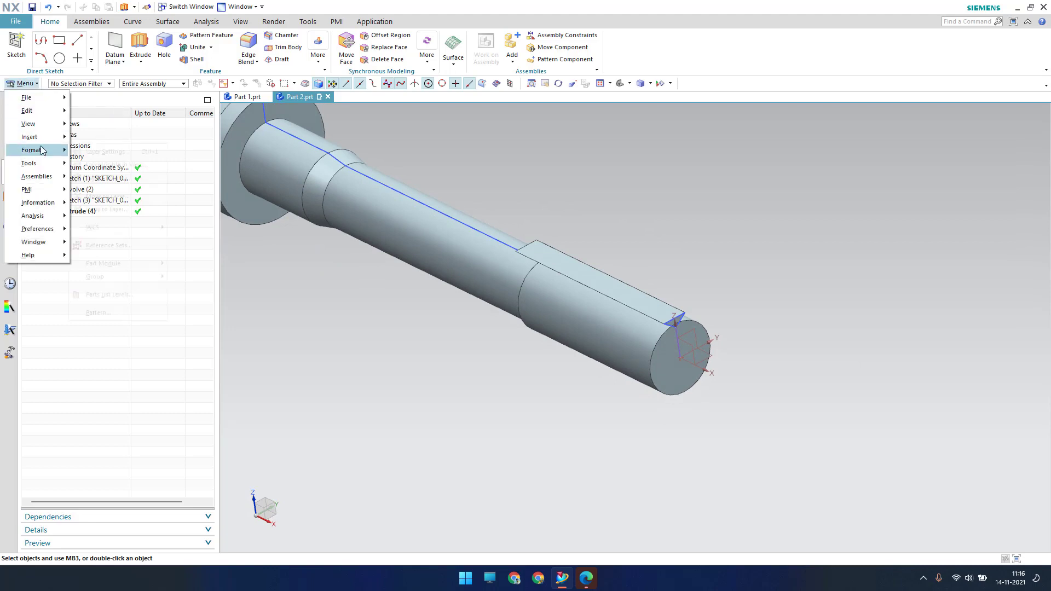
mouse_move(40, 137)
mouse_move(123, 253)
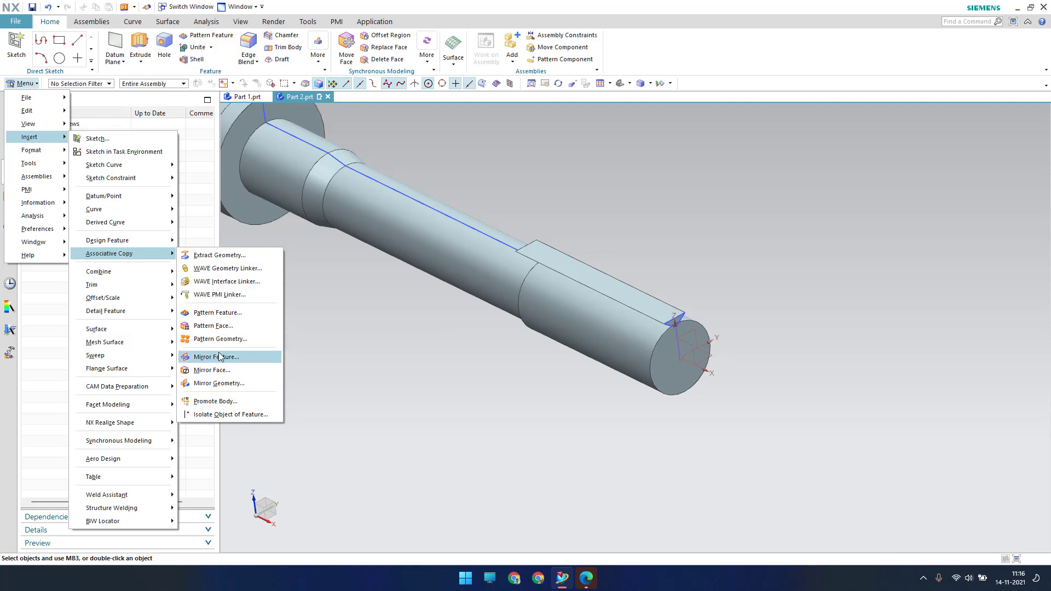
left_click(219, 314)
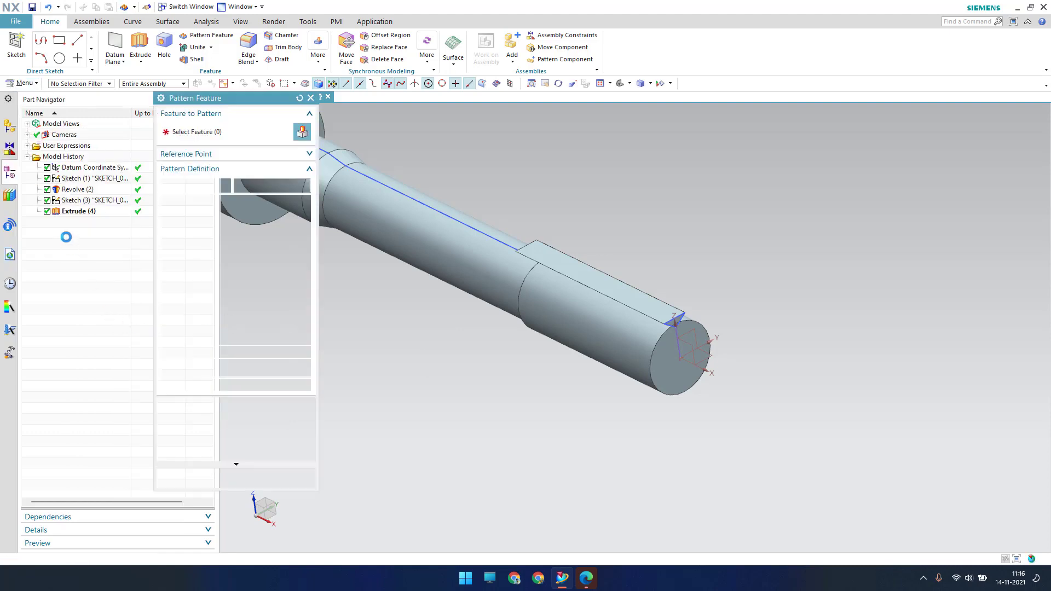
left_click(76, 212)
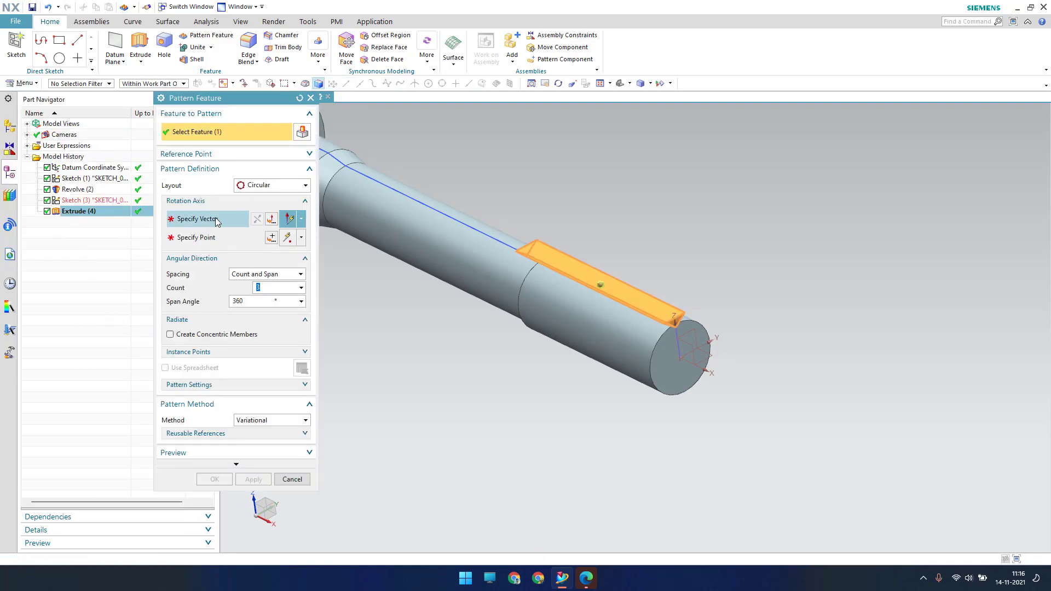
left_click(655, 341)
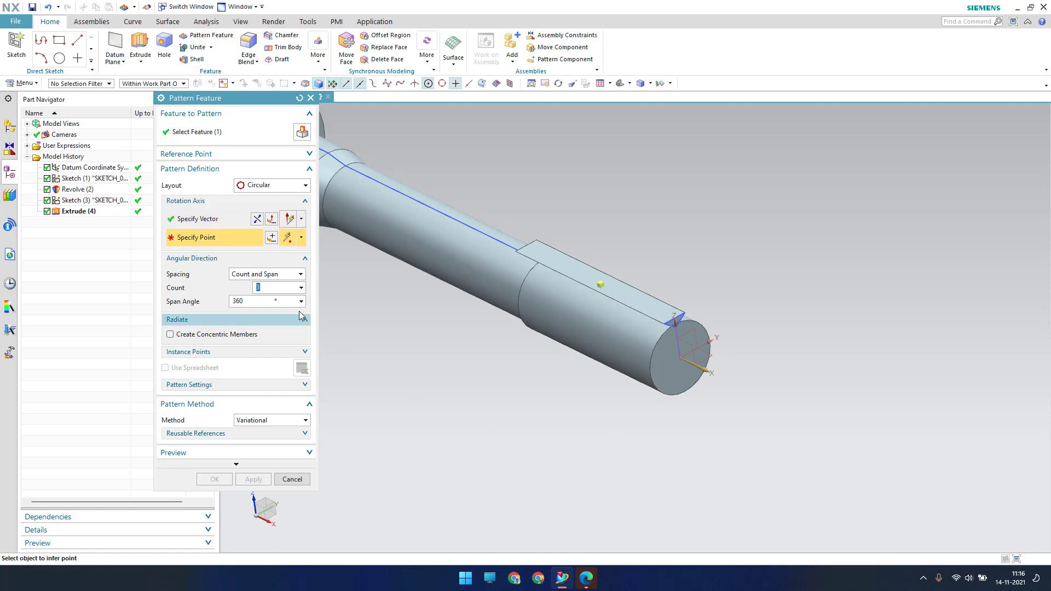
left_click(678, 356)
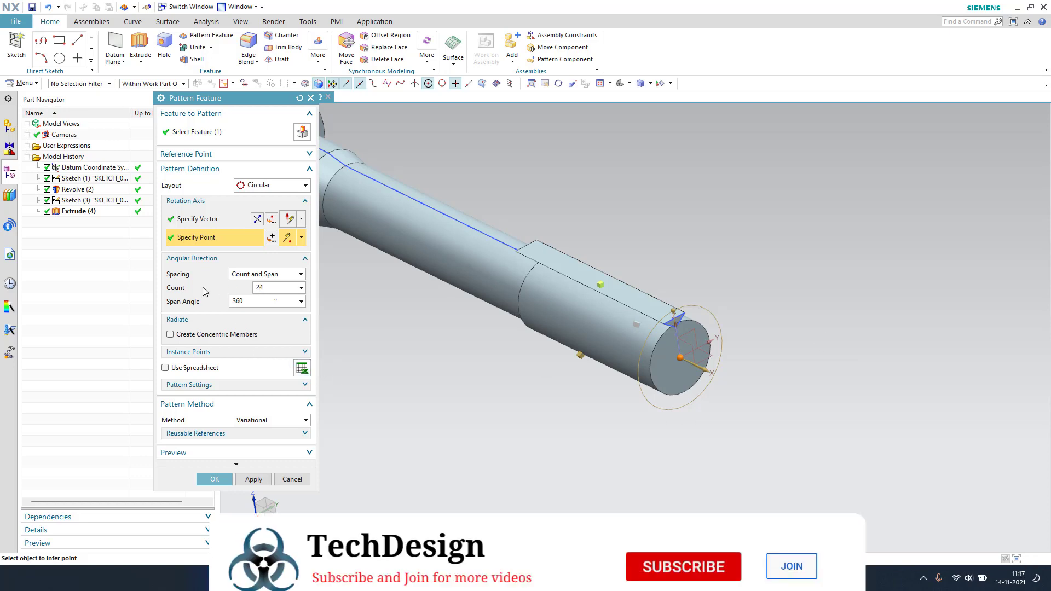
key("Return")
left_click(244, 300)
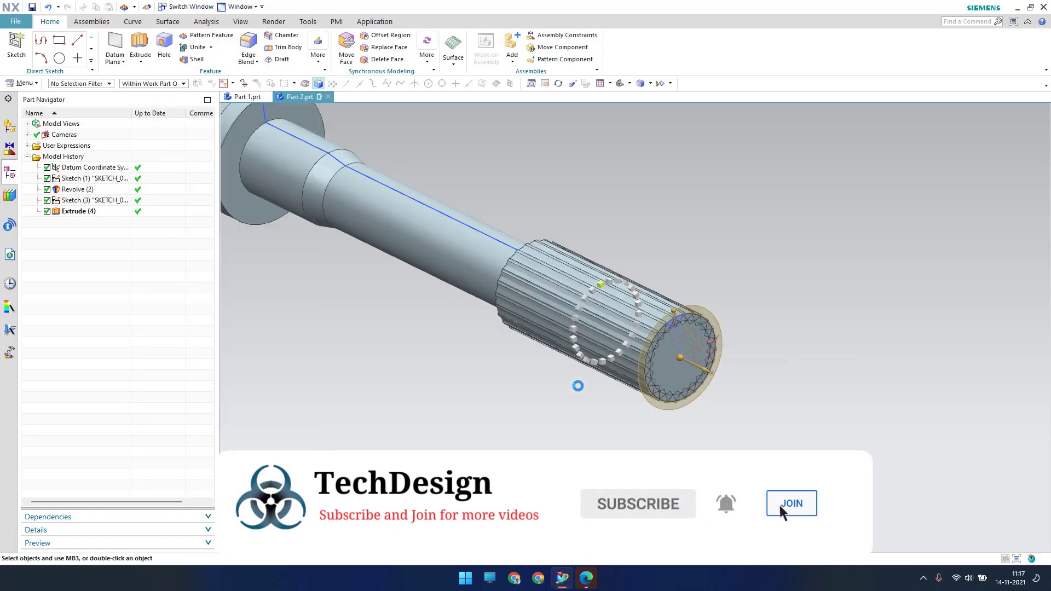
scroll(639, 311, "up", 6)
scroll(640, 311, "up", 1)
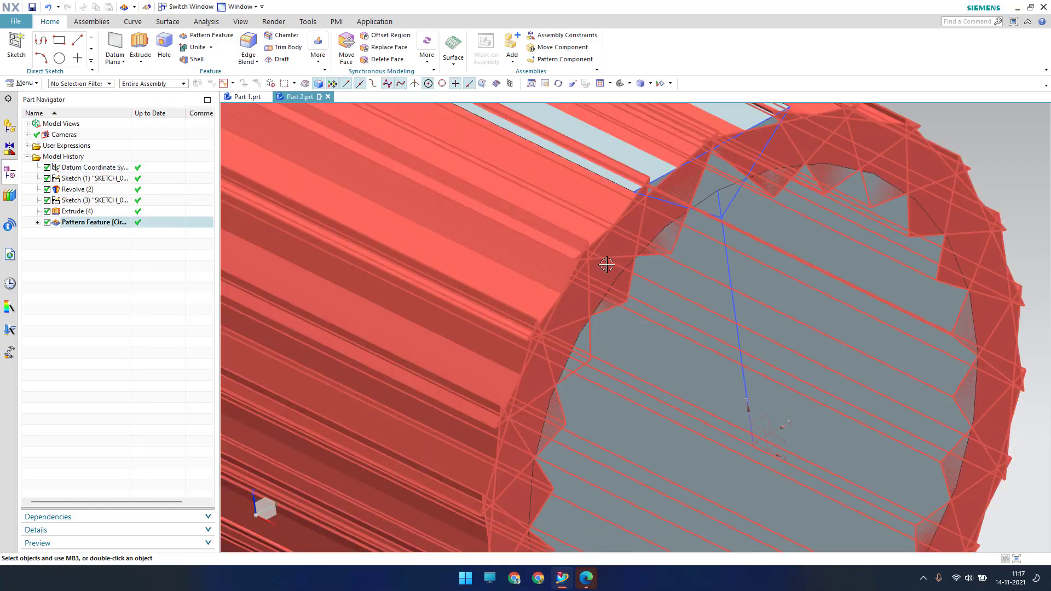
scroll(606, 264, "down", 8)
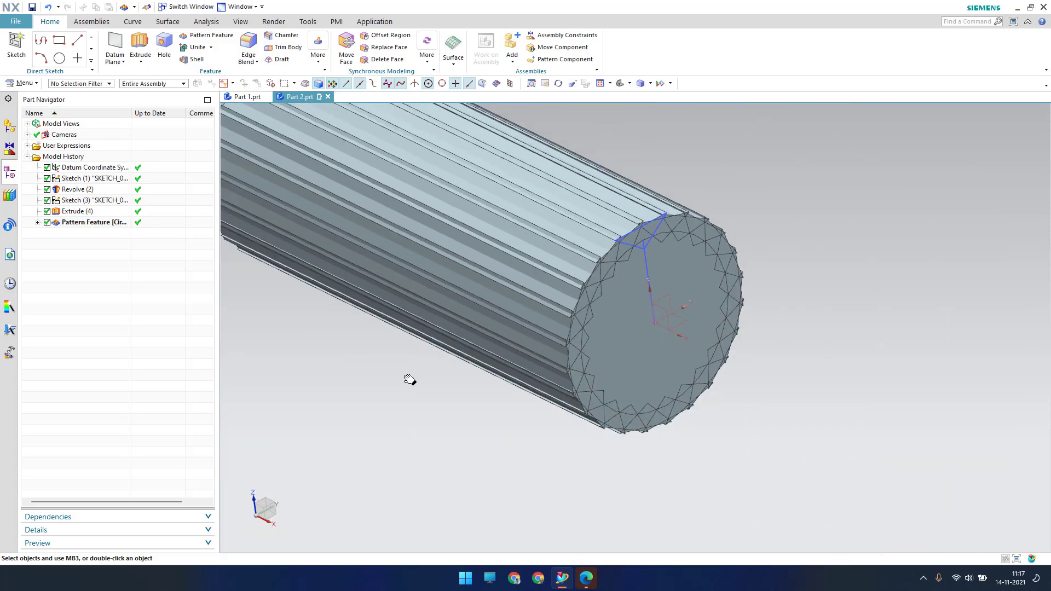
middle_click_drag(410, 380, 468, 380, "shift")
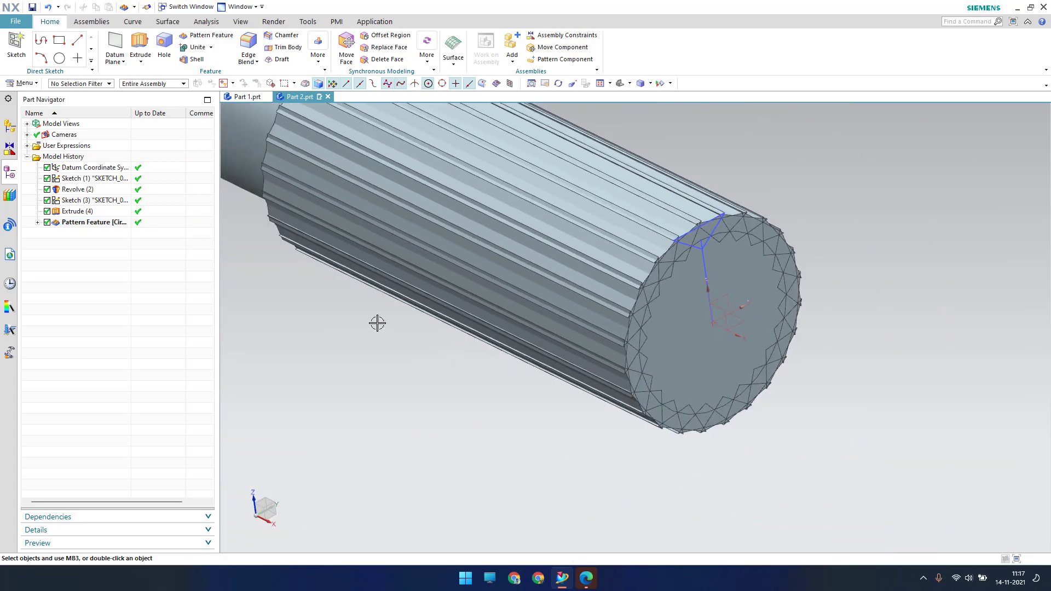
Subtract the 24 patterned tooth bodies from the shaft to cut the splines
left_click(211, 48)
left_click(203, 72)
scroll(529, 301, "down", 5)
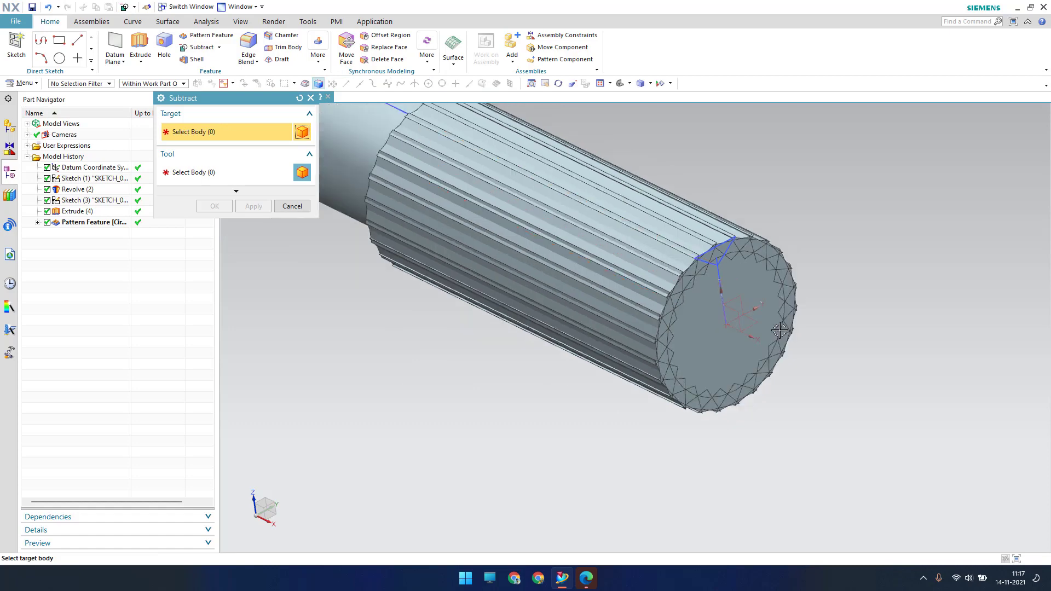
left_click(463, 214)
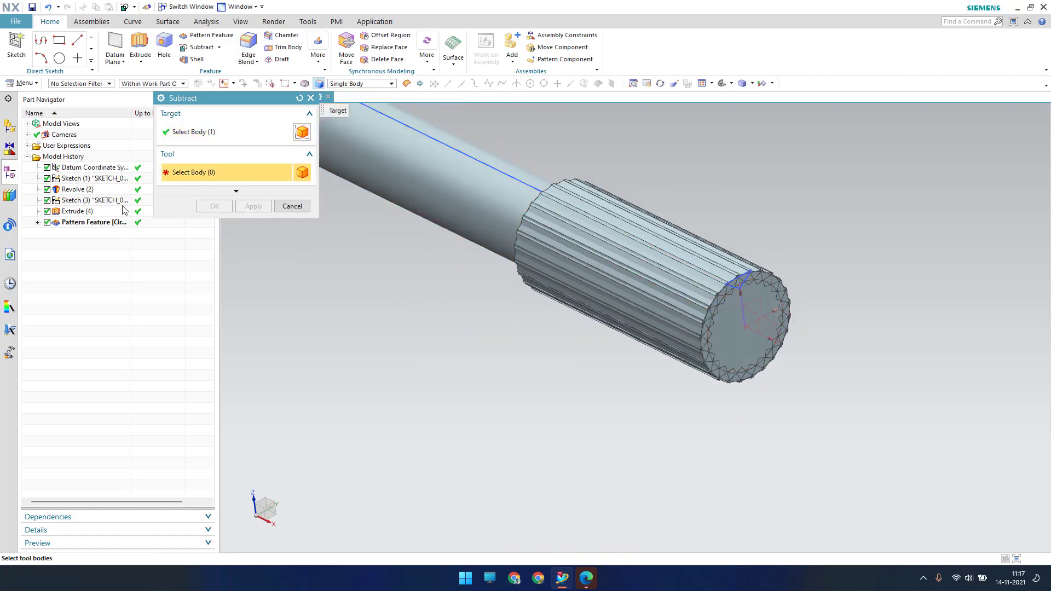
left_click(91, 221)
left_click(214, 206)
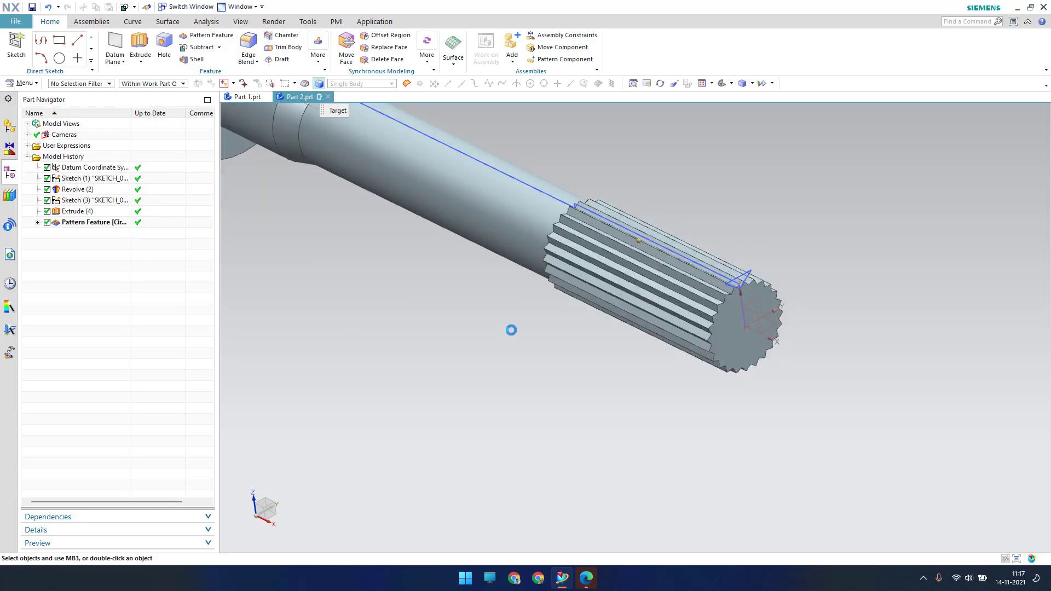
scroll(461, 268, "up", 3)
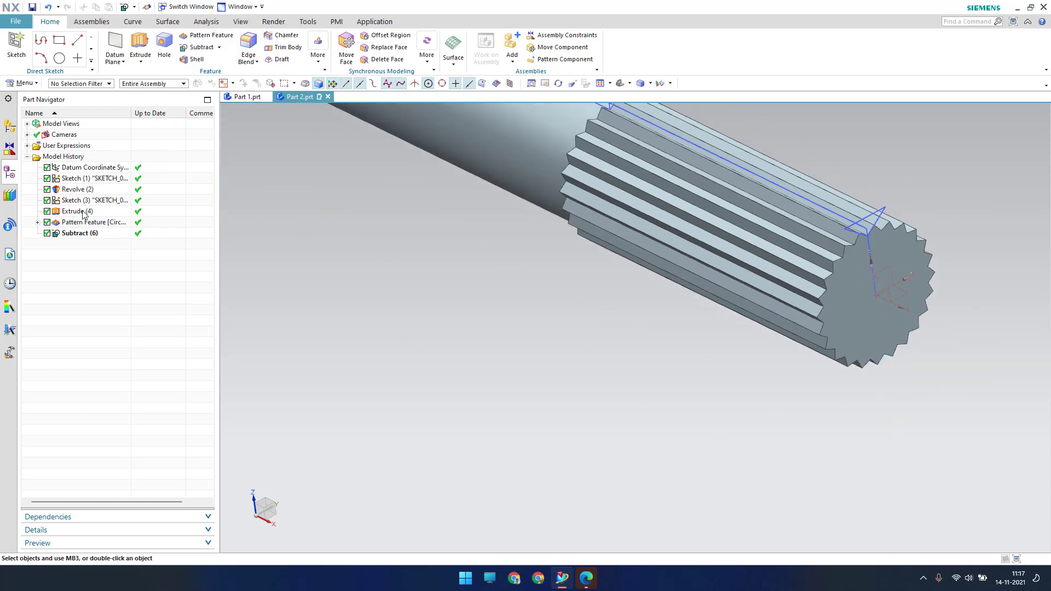
Hide Sketch (3) and Sketch (1) in the Part Navigator
right_click(86, 204)
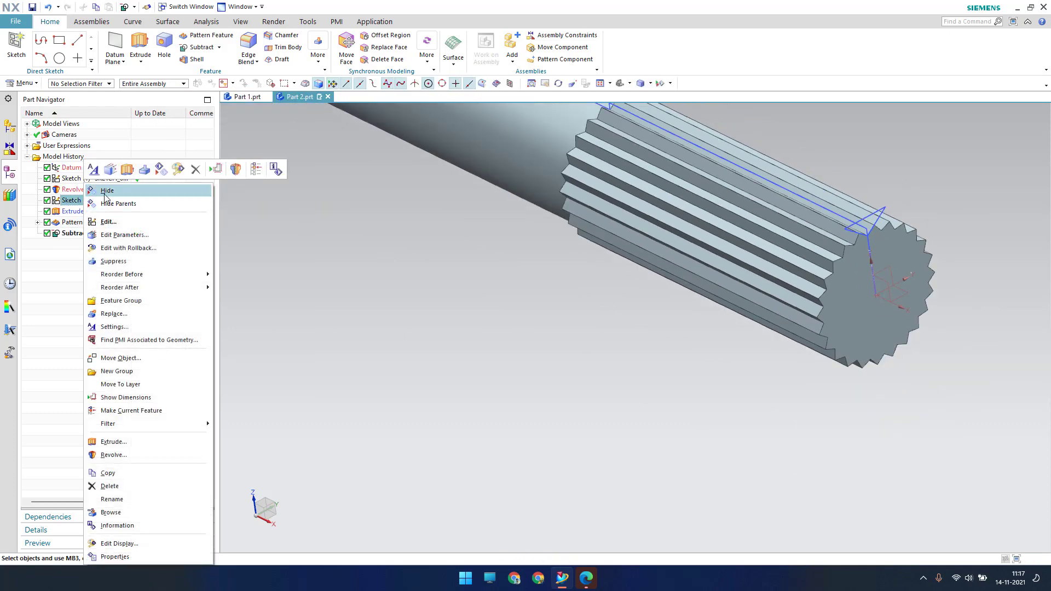
left_click(105, 203)
right_click(90, 182)
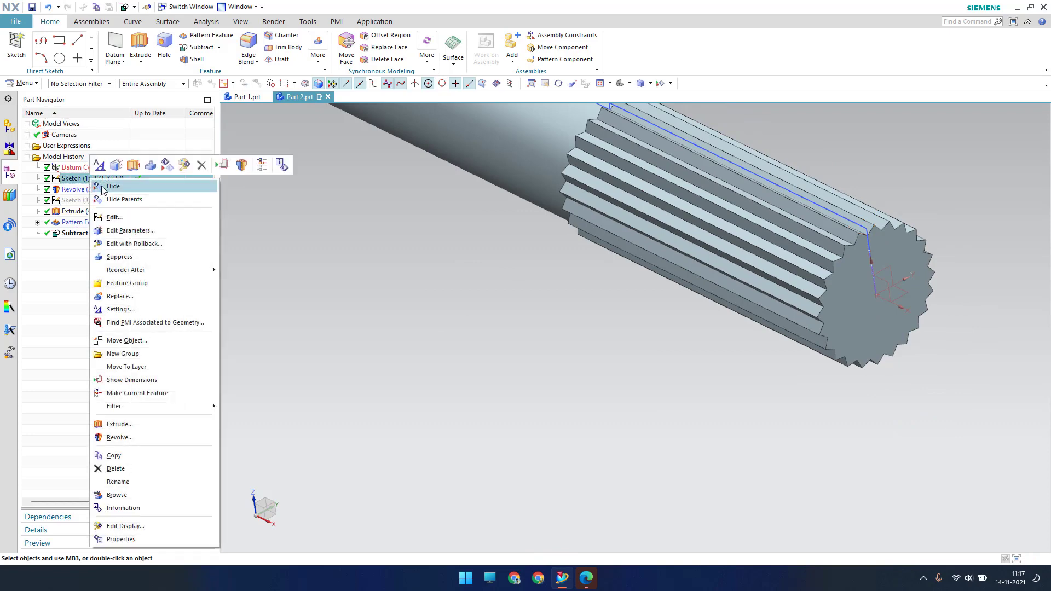
left_click(108, 182)
scroll(821, 274, "down", 3)
scroll(829, 273, "up", 2)
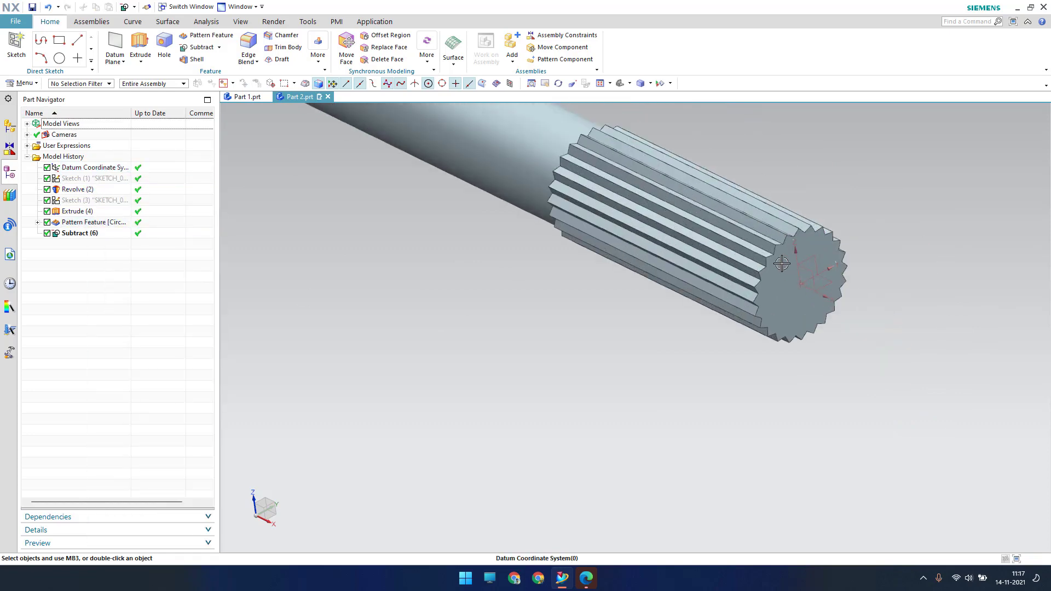
scroll(781, 260, "up", 3)
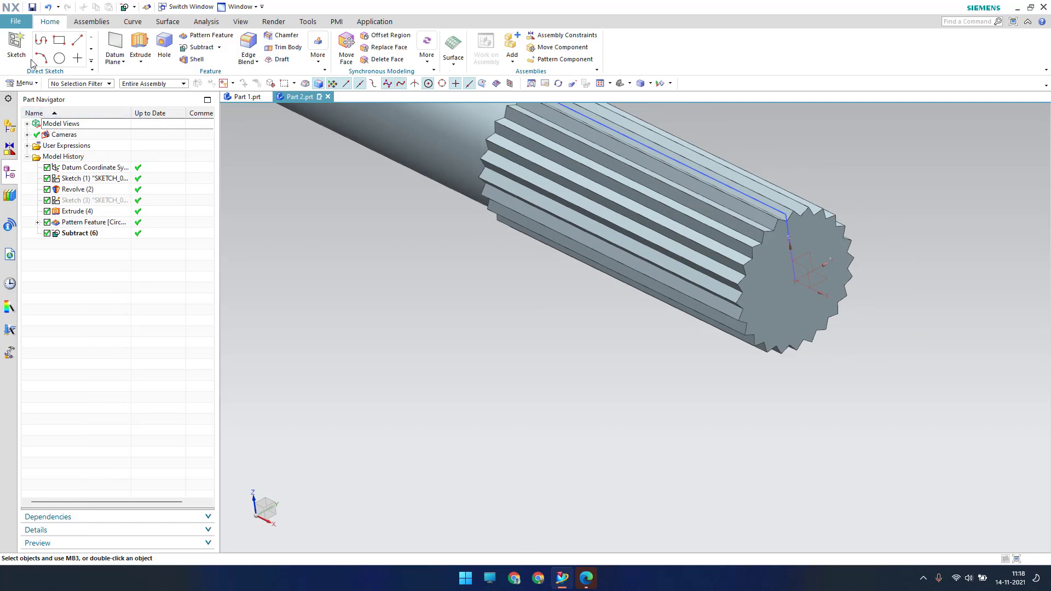
Start a sketch on the splined end face and begin a circle at its origin
left_click(17, 49)
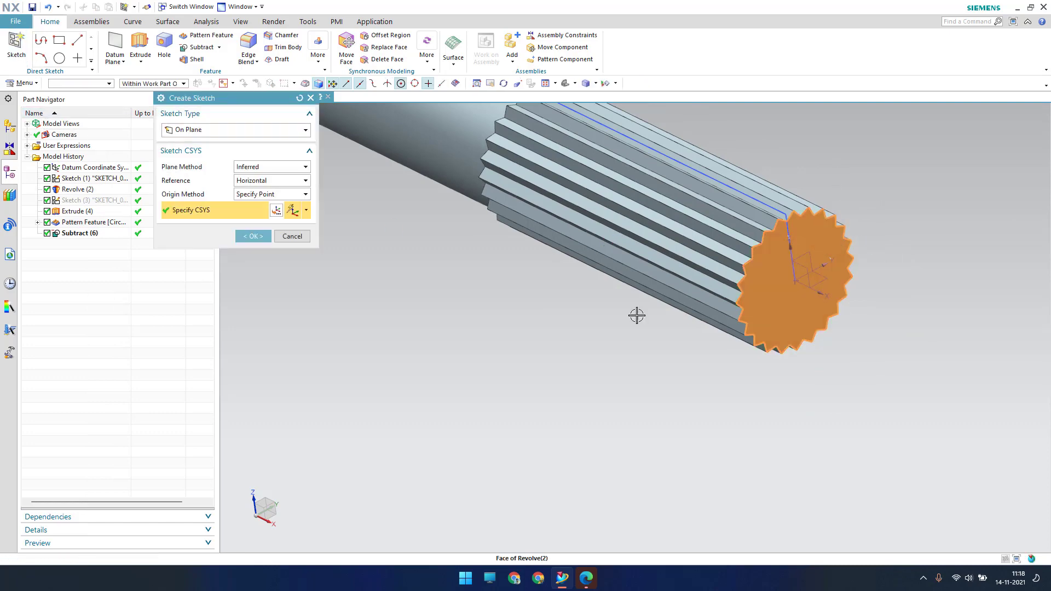
middle_click(561, 297)
scroll(590, 388, "up", 3)
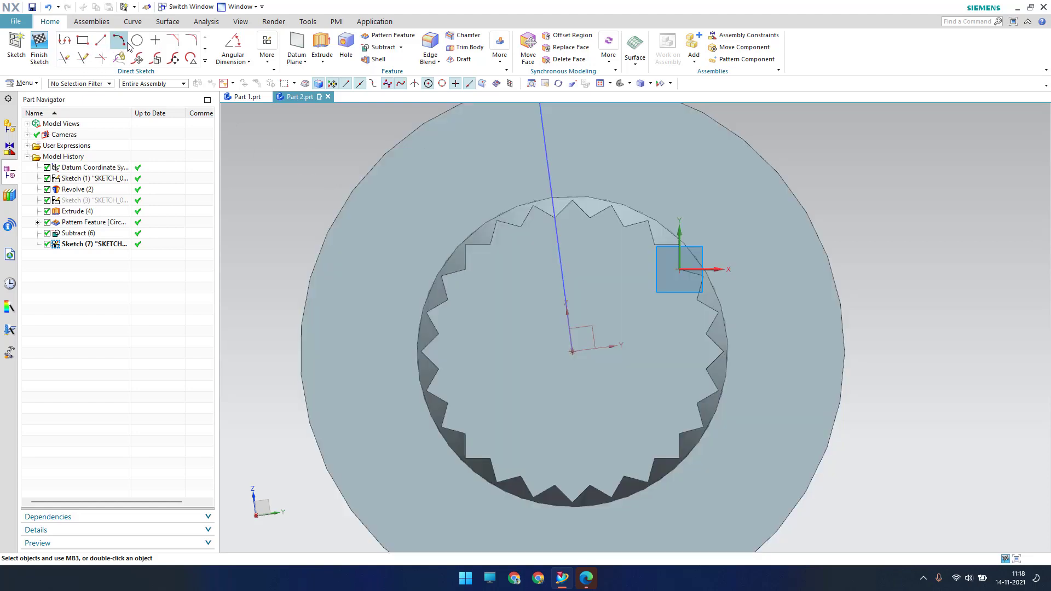
left_click(137, 40)
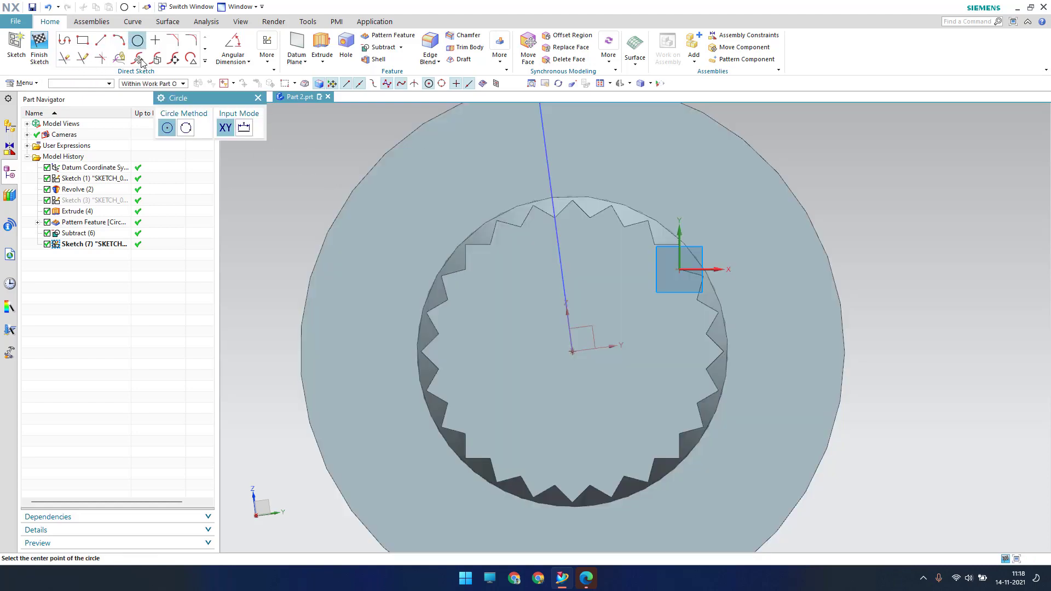
left_click(574, 350)
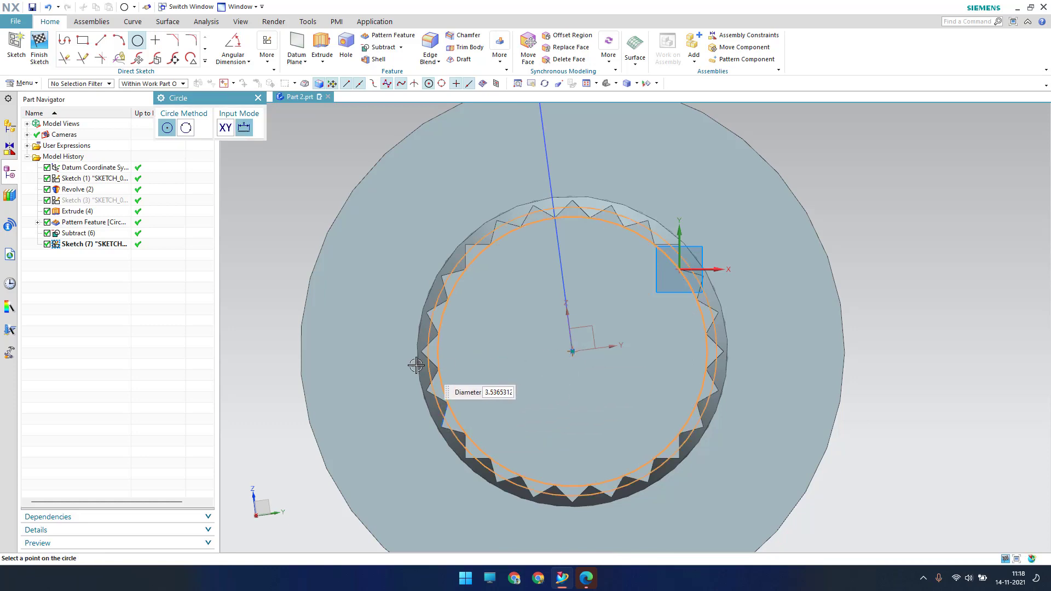
key("Escape")
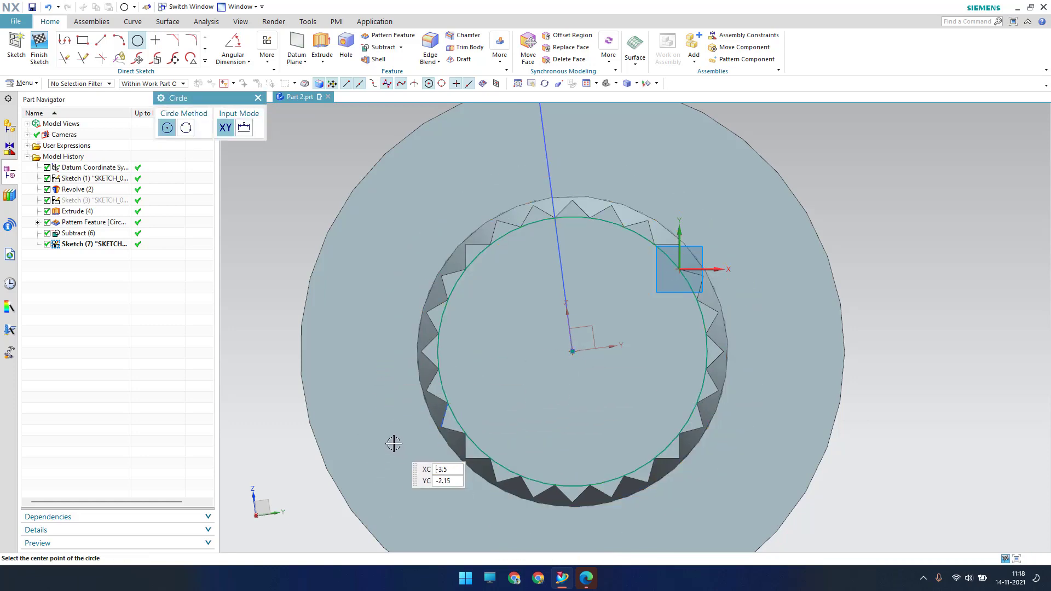
key("Escape")
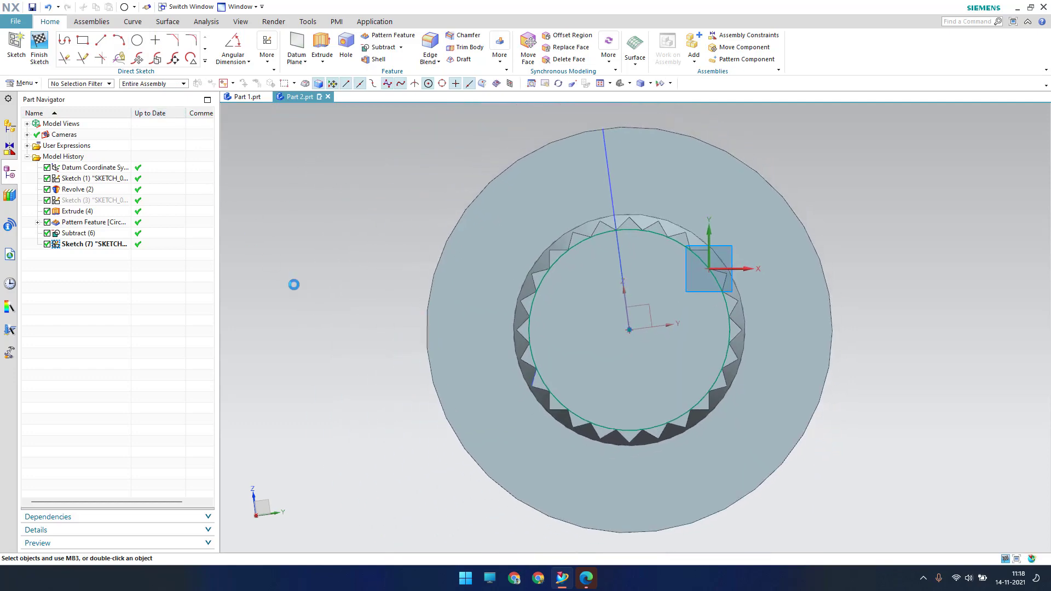
Draw the larger concentric circle around the spline teeth and finish the sketch
left_click(137, 40)
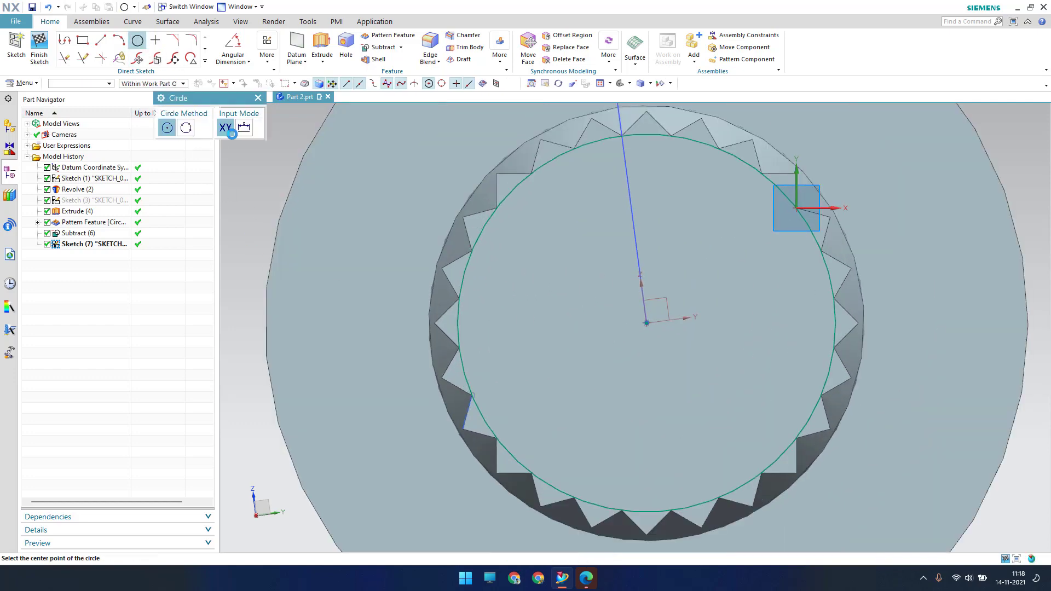
left_click(646, 323)
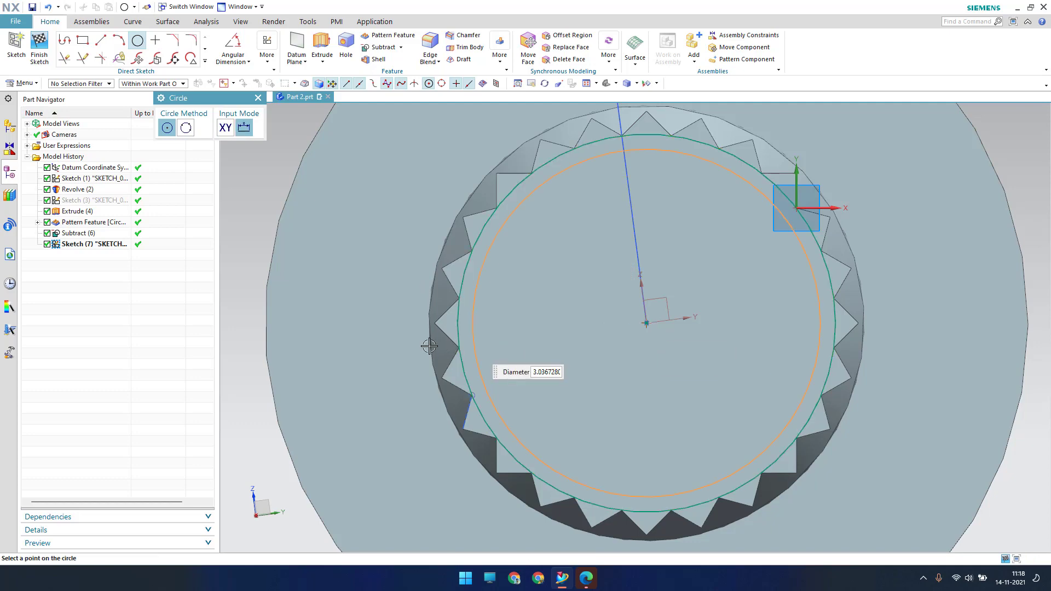
left_click(389, 343)
key("Escape")
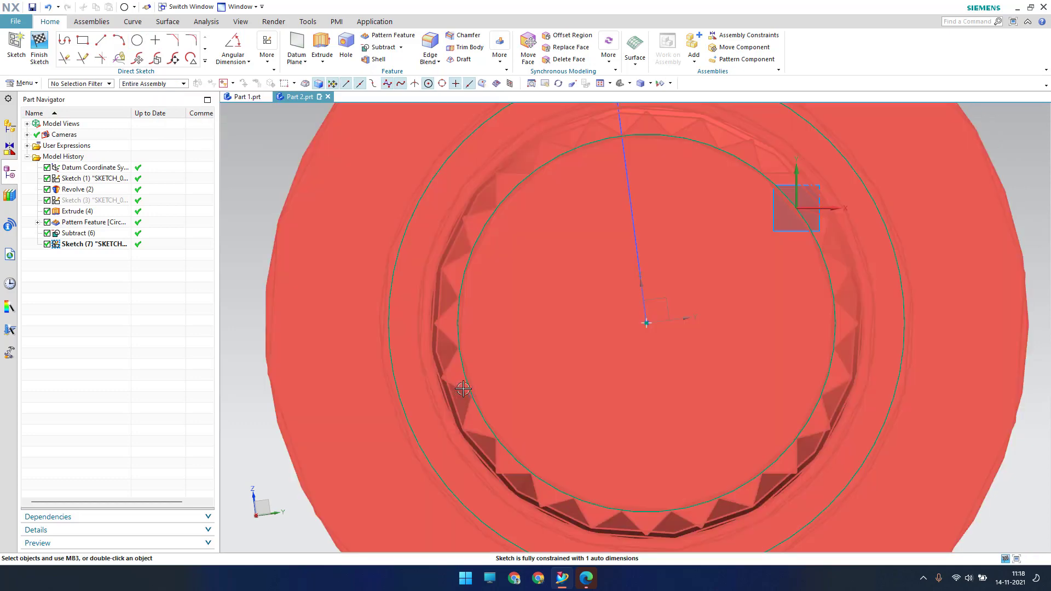
scroll(477, 404, "up", 2)
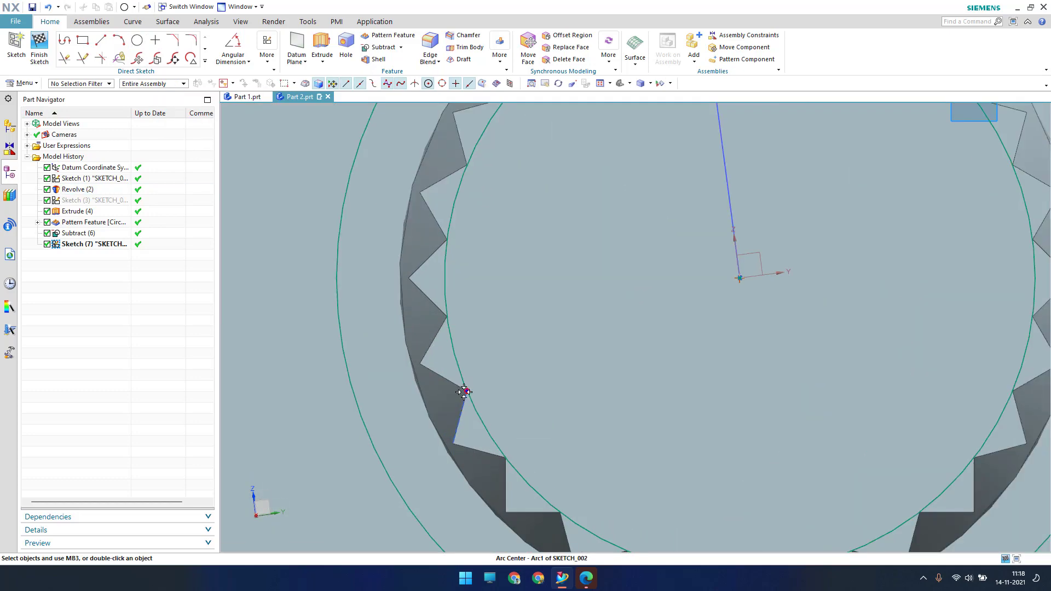
scroll(474, 399, "up", 1)
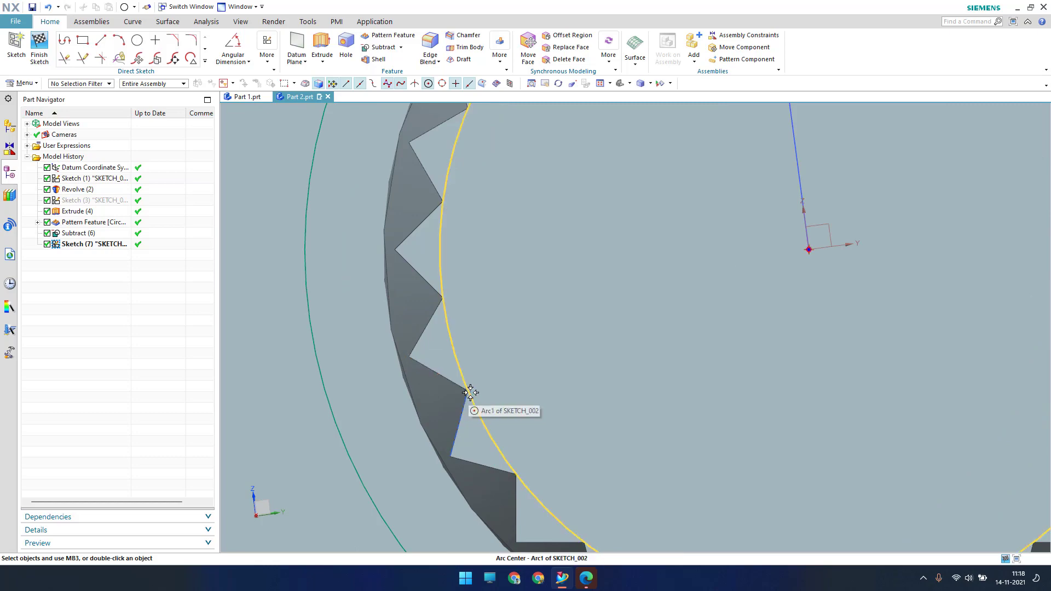
scroll(471, 393, "down", 4)
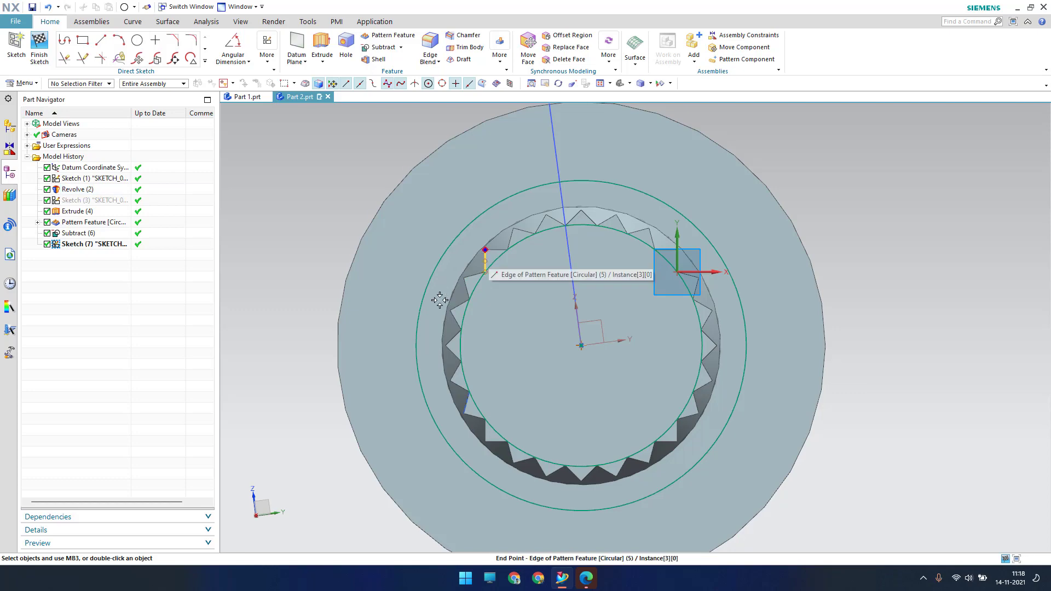
left_click(47, 58)
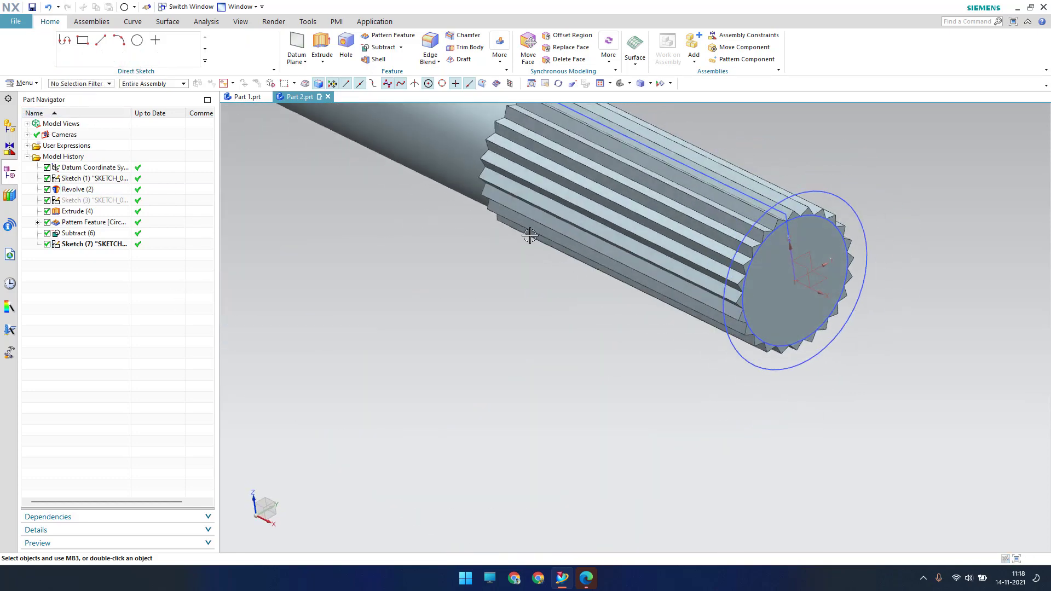
Extrude Sketch (7) 0.75 mm in the reversed direction as a separate body
scroll(810, 218, "up", 4)
middle_click_drag(807, 232, 532, 302, "shift")
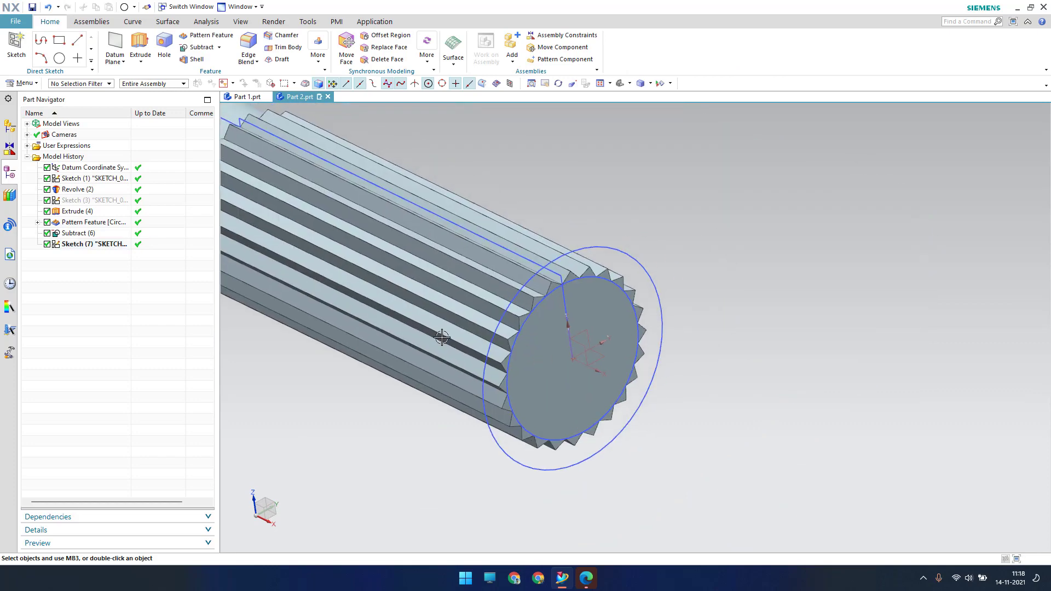
left_click(140, 46)
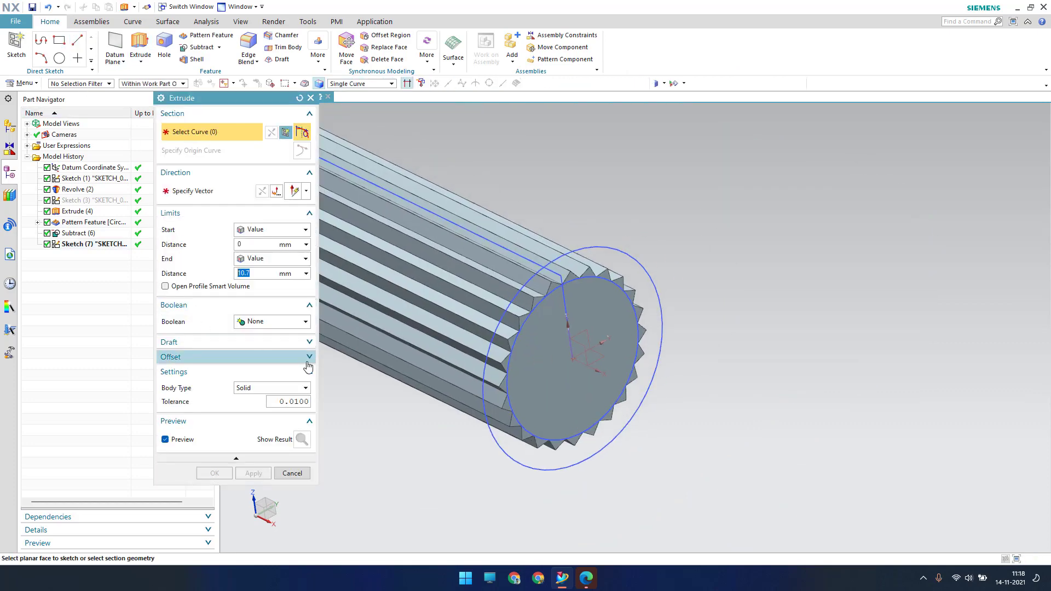
left_click(102, 246)
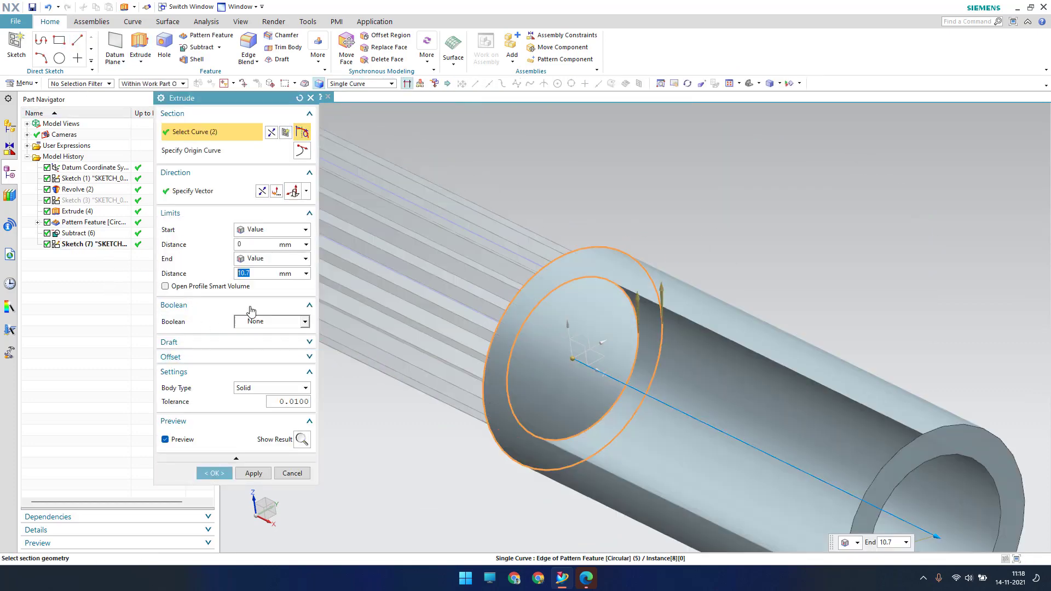
left_click(262, 191)
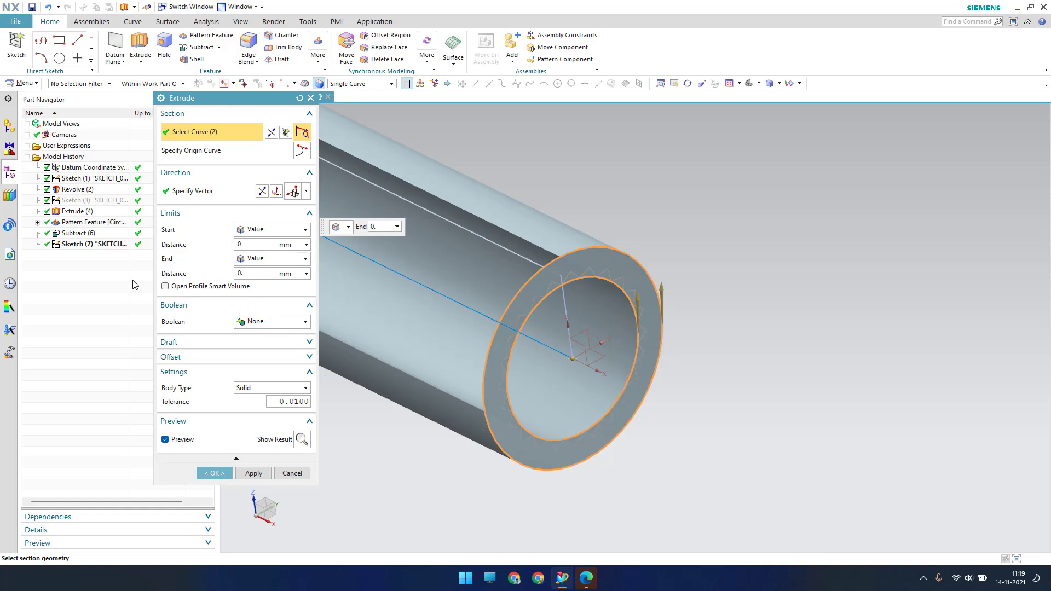
key("Return")
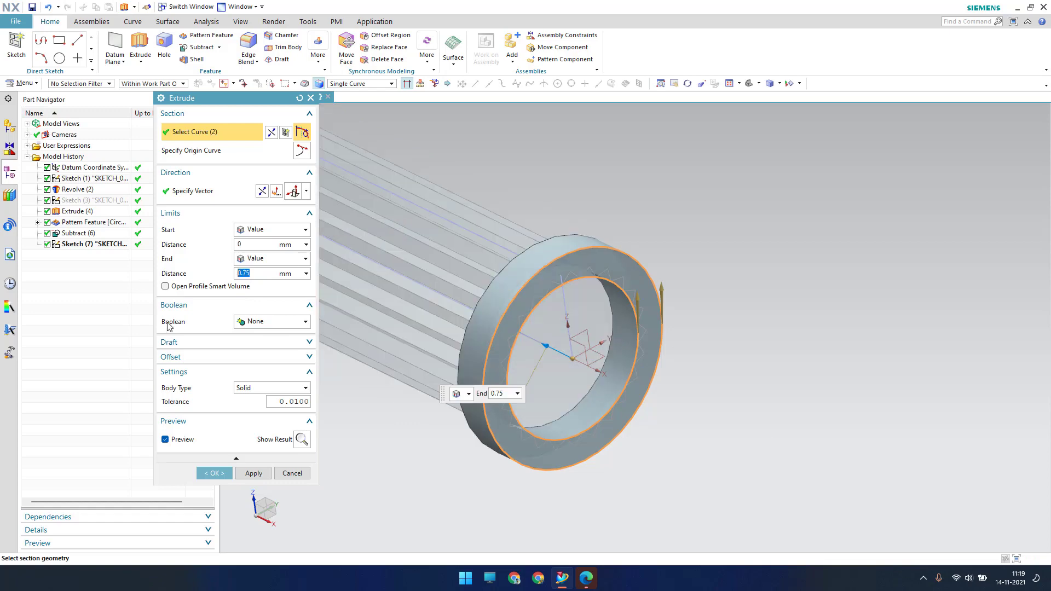
left_click(262, 323)
left_click(250, 334)
left_click(214, 473)
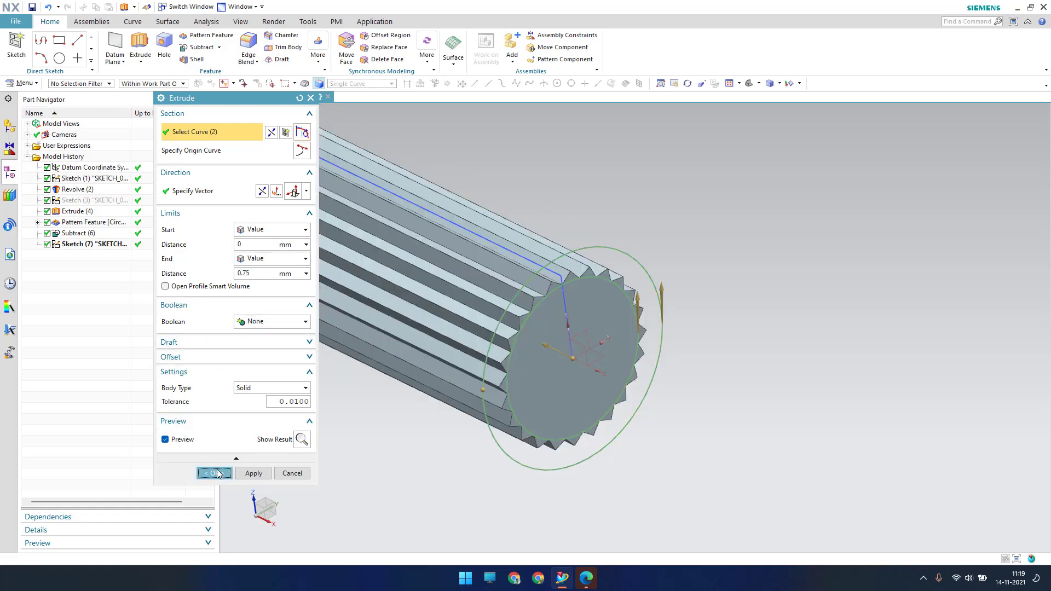
scroll(576, 376, "down", 3)
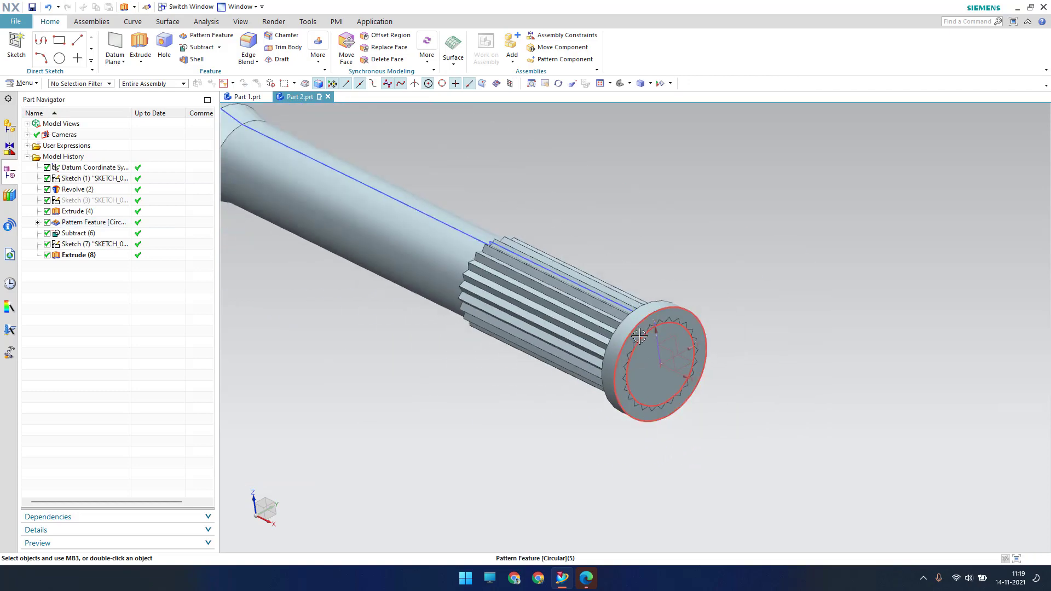
scroll(636, 317, "up", 3)
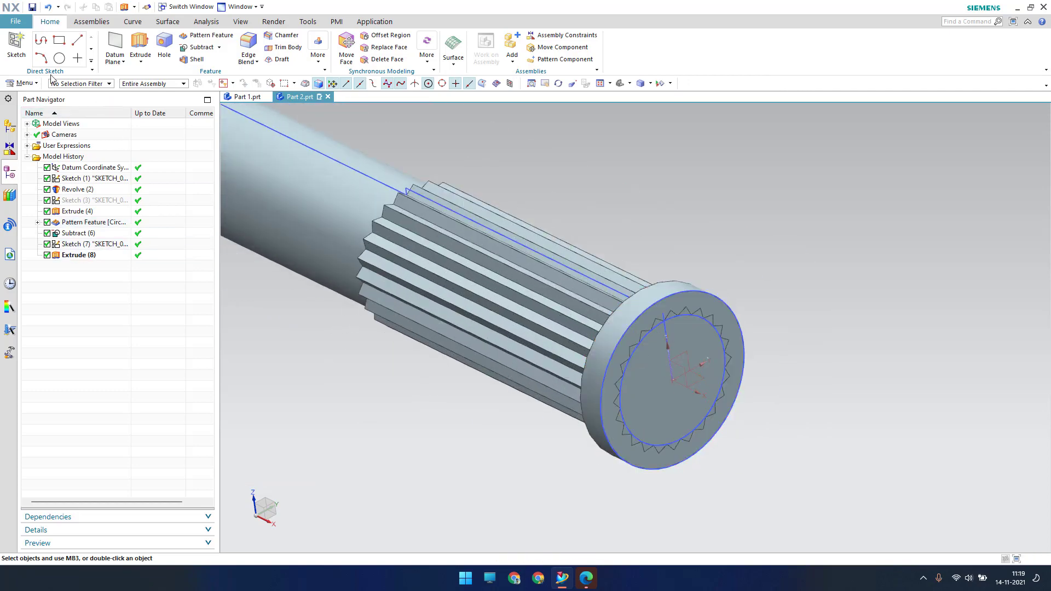
left_click(19, 84)
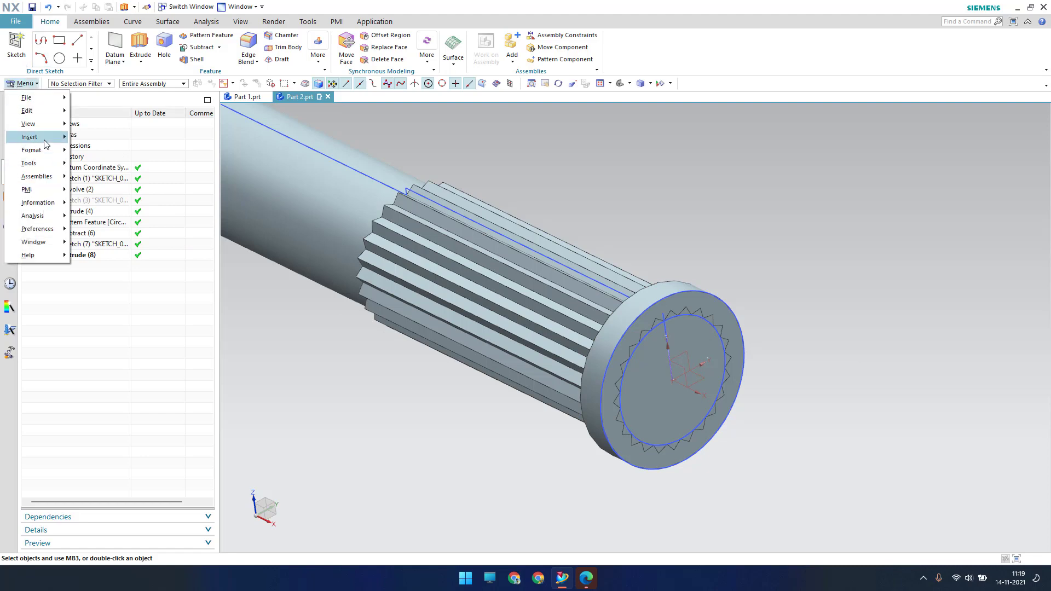
Set up a Linear Pattern Feature of Extrude (8) directed along the shaft axis
mouse_move(39, 137)
mouse_move(129, 255)
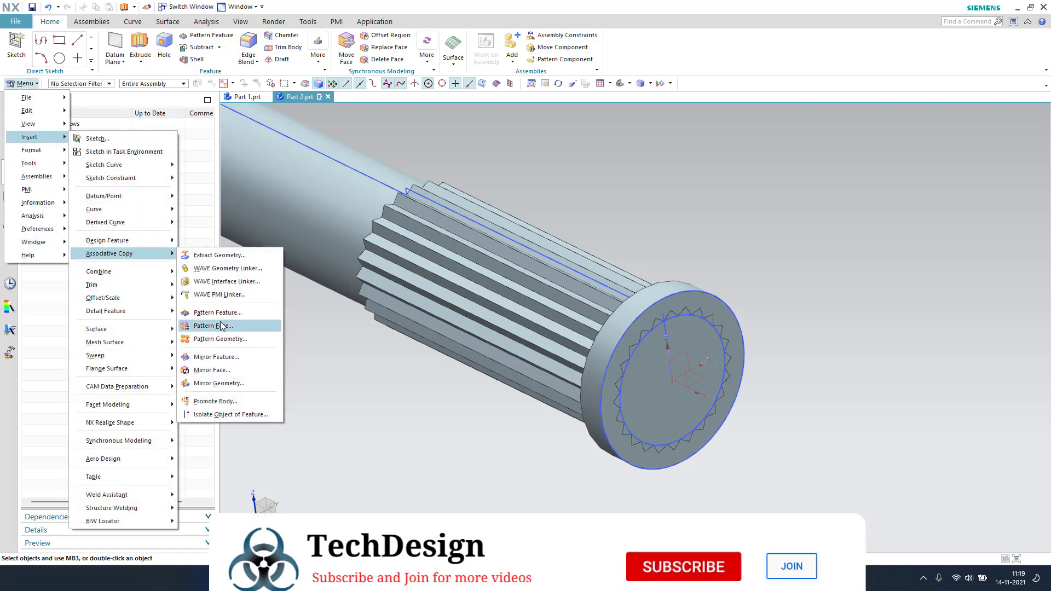
left_click(218, 313)
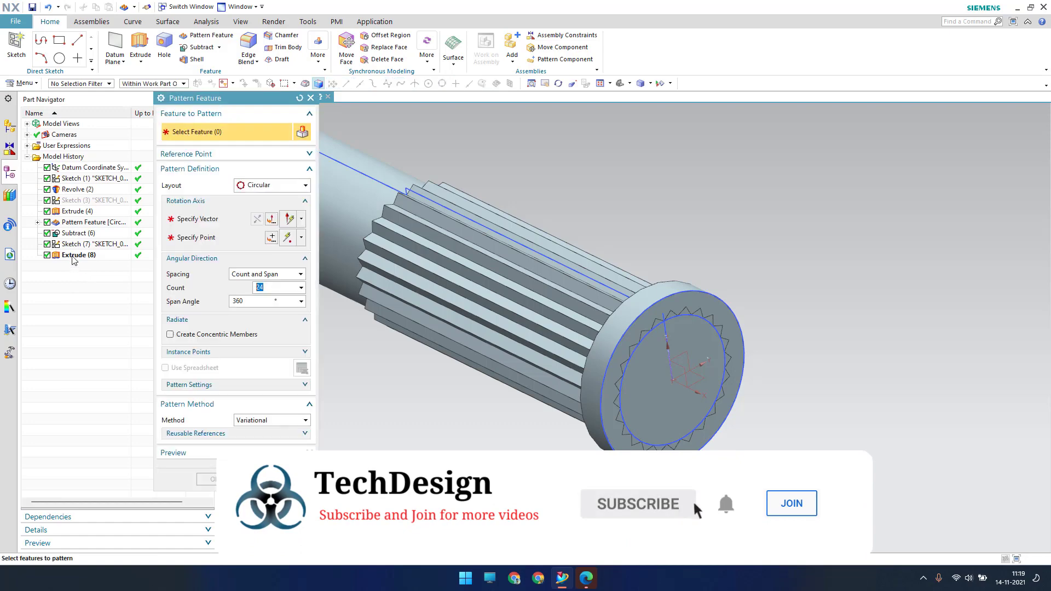
left_click(71, 255)
left_click(271, 185)
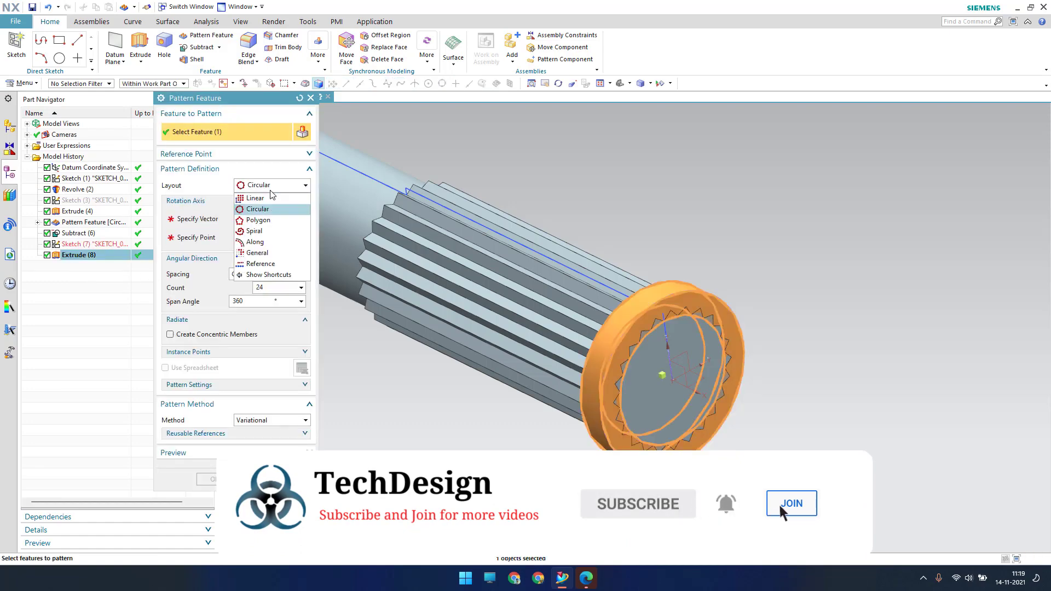
left_click(257, 198)
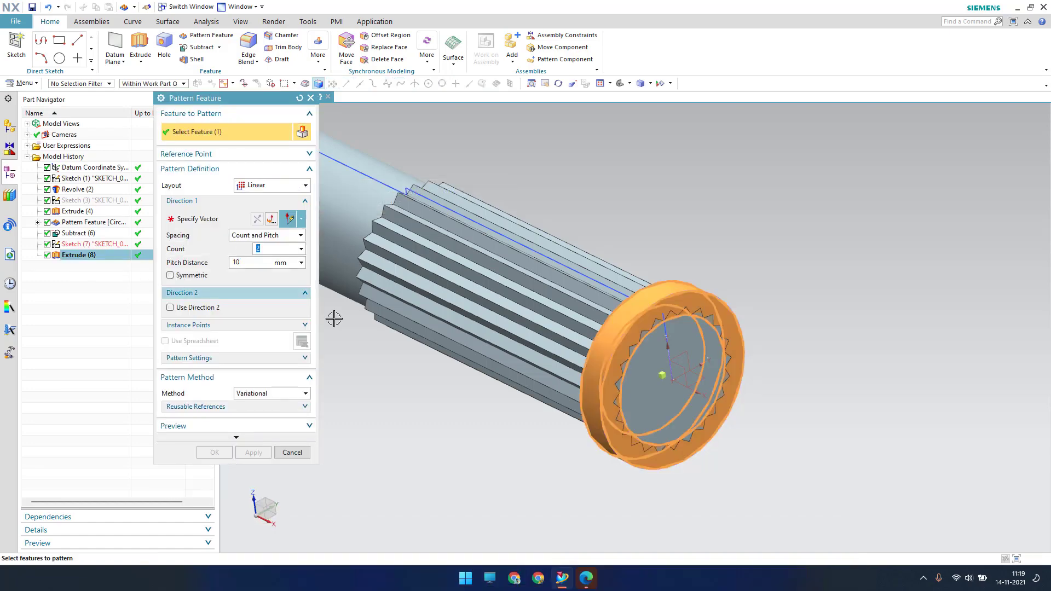
left_click(231, 222)
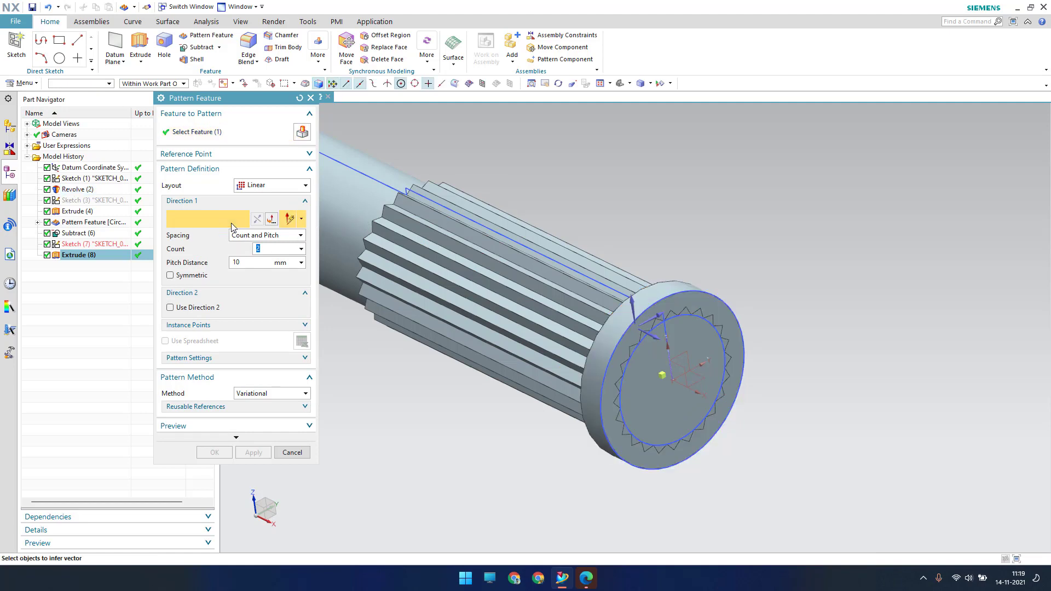
left_click(343, 197)
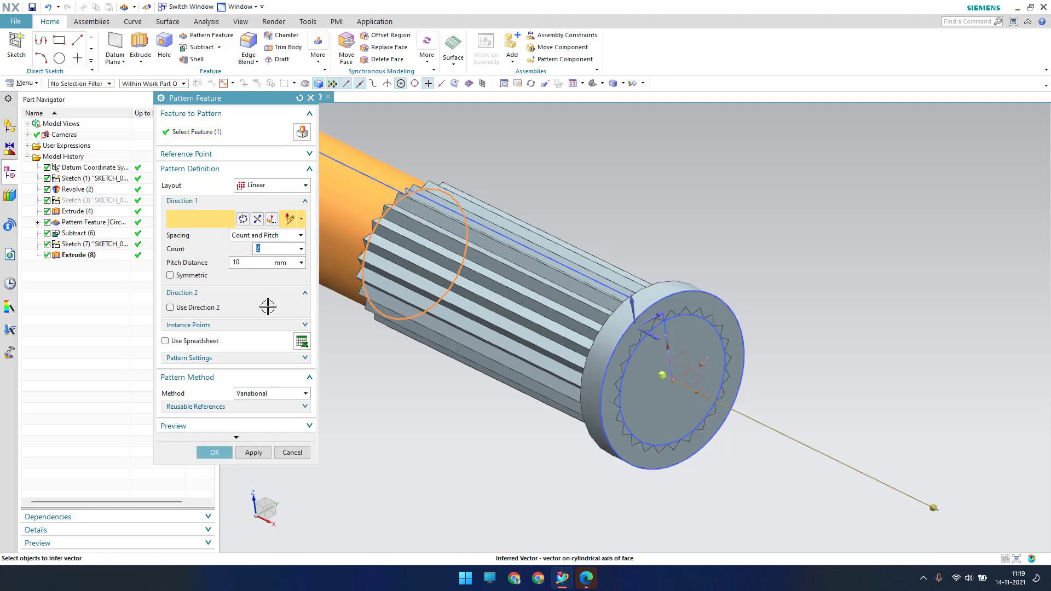
left_click(934, 509)
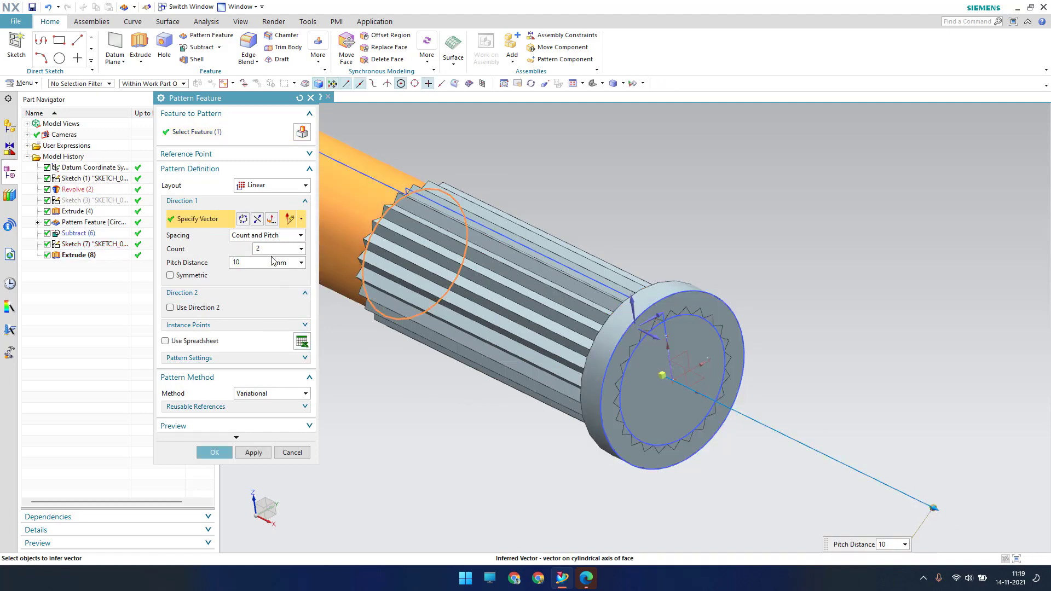
Use Count and Pitch spacing with 4 copies at 2.5 mm, reversing the direction
left_click(261, 237)
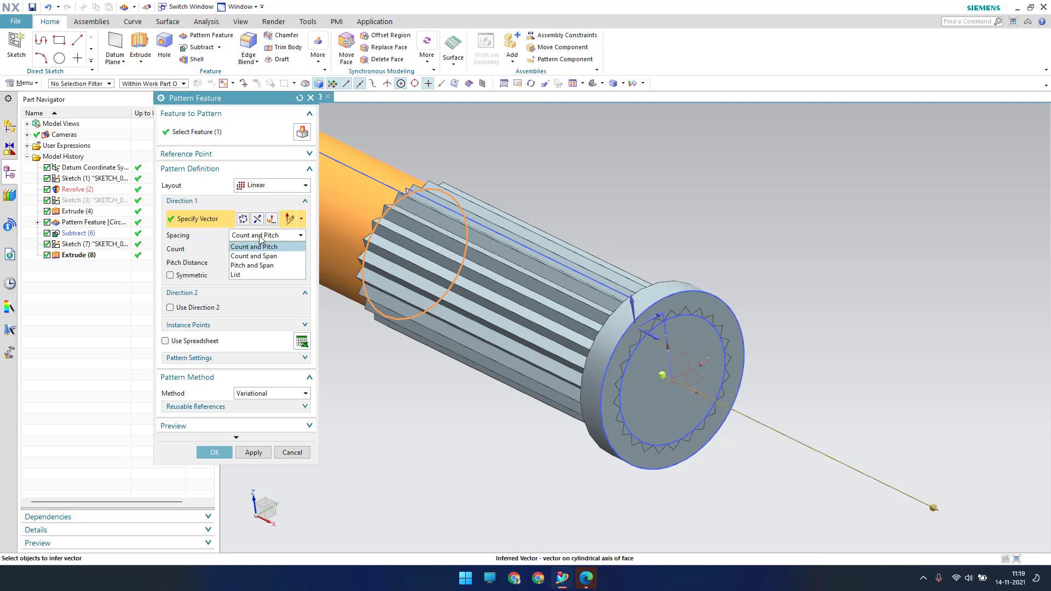
left_click(265, 248)
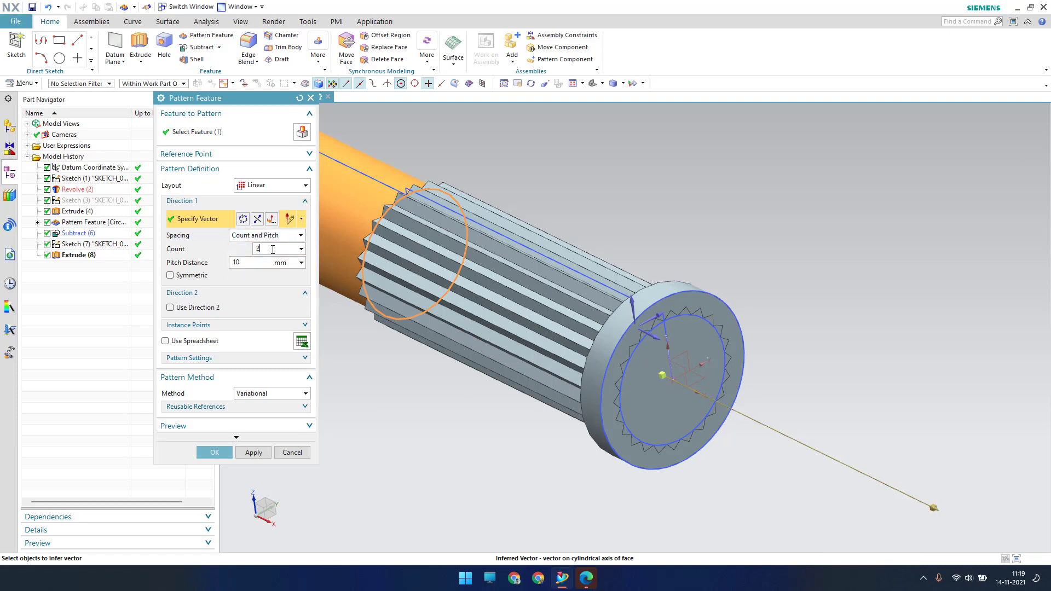
type("4")
left_click(260, 264)
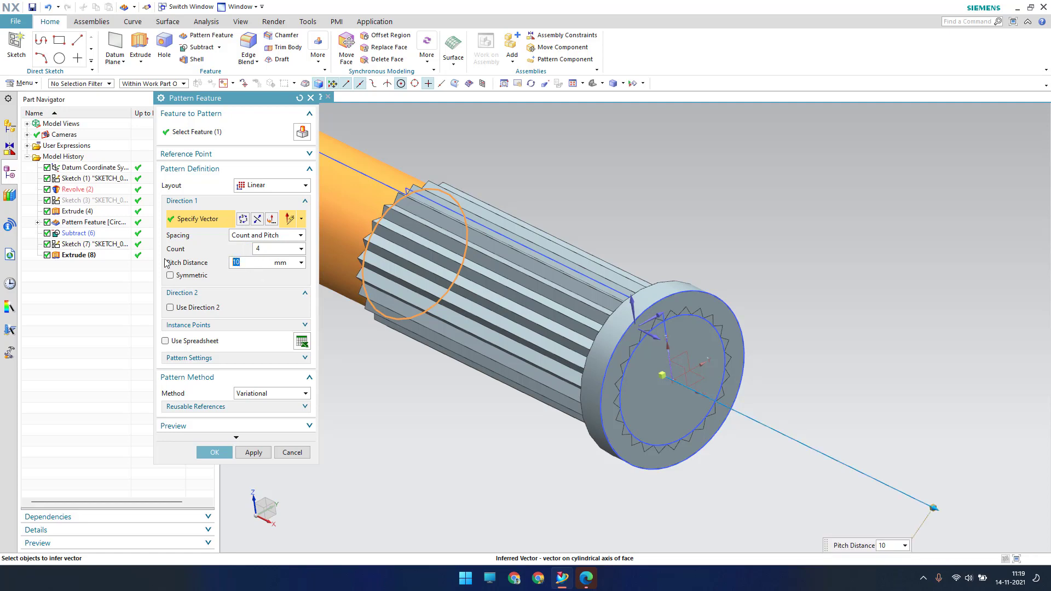
key("Return")
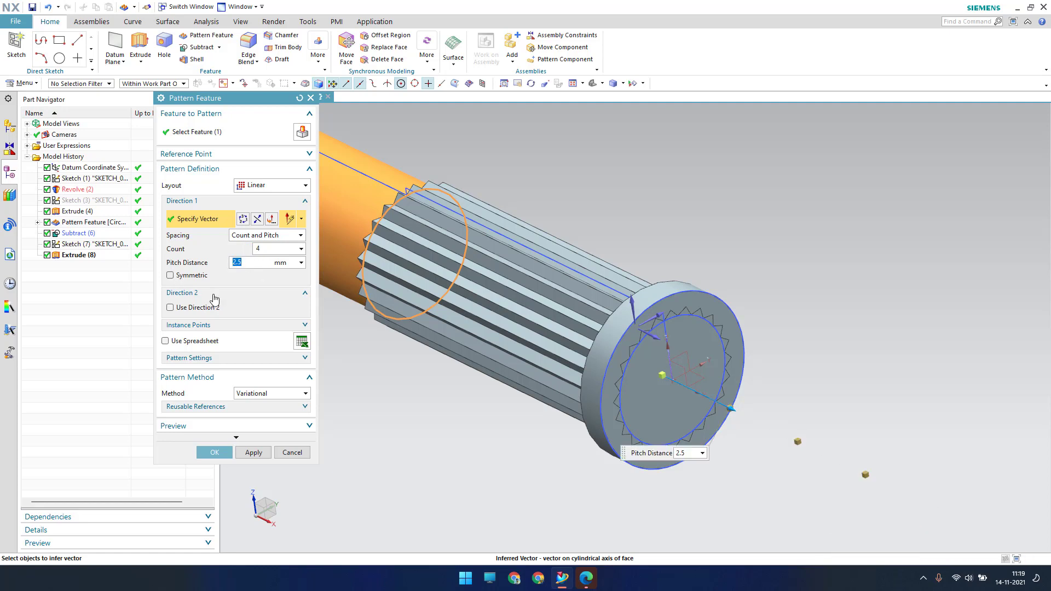
scroll(534, 284, "down", 3)
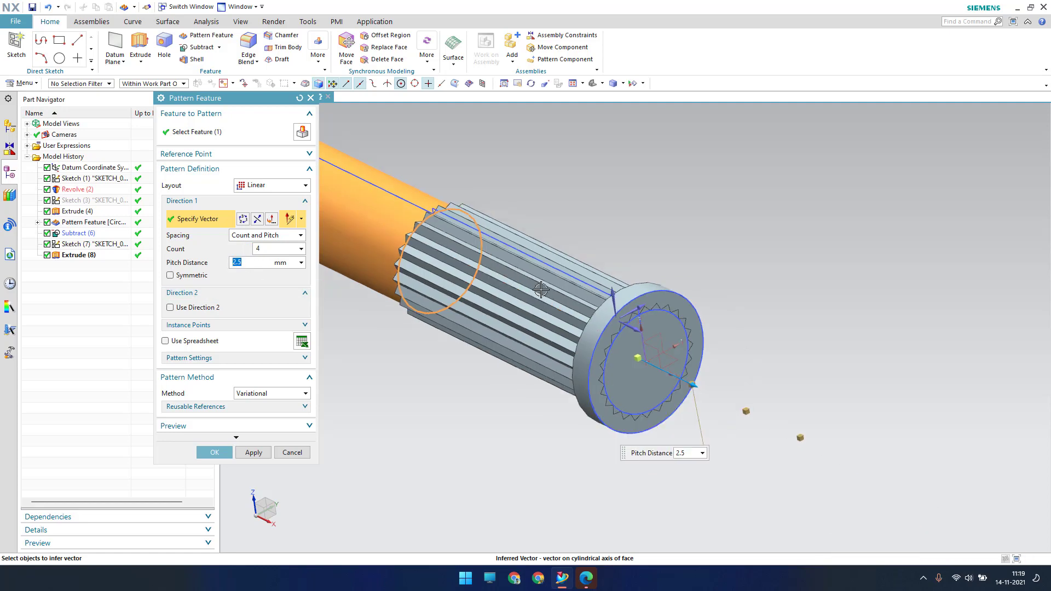
left_click(258, 220)
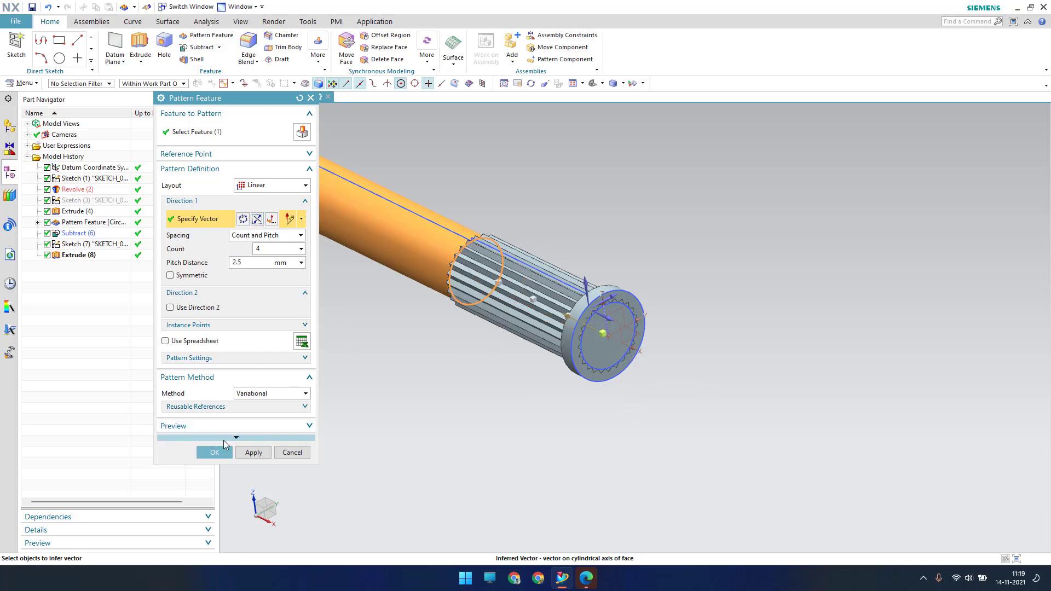
left_click(214, 452)
scroll(510, 278, "up", 3)
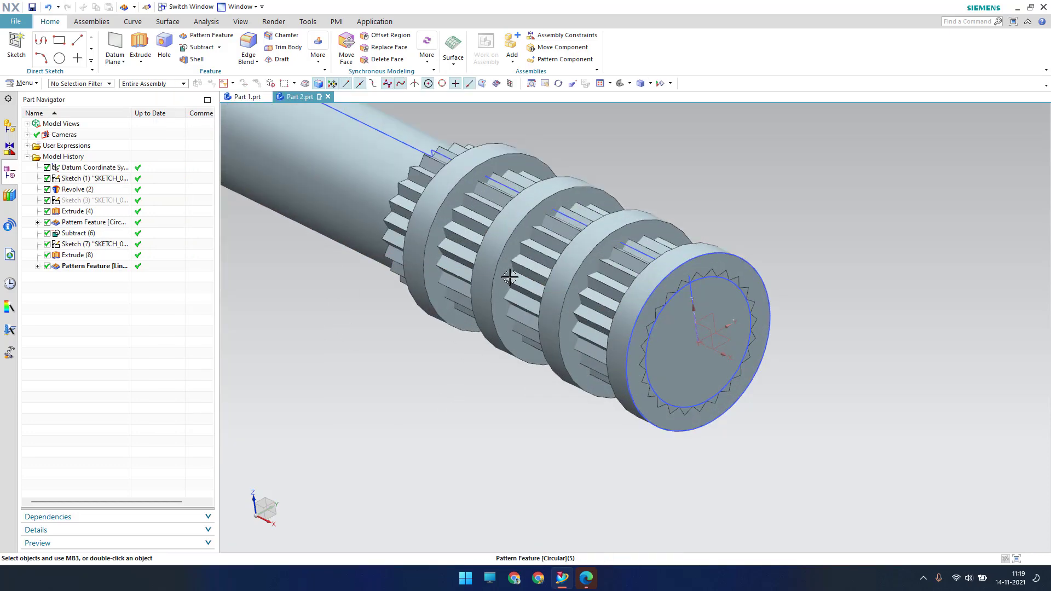
Subtract the ring Extrude (8) and its patterned copies from the shaft body
middle_click_drag(508, 276, 722, 432)
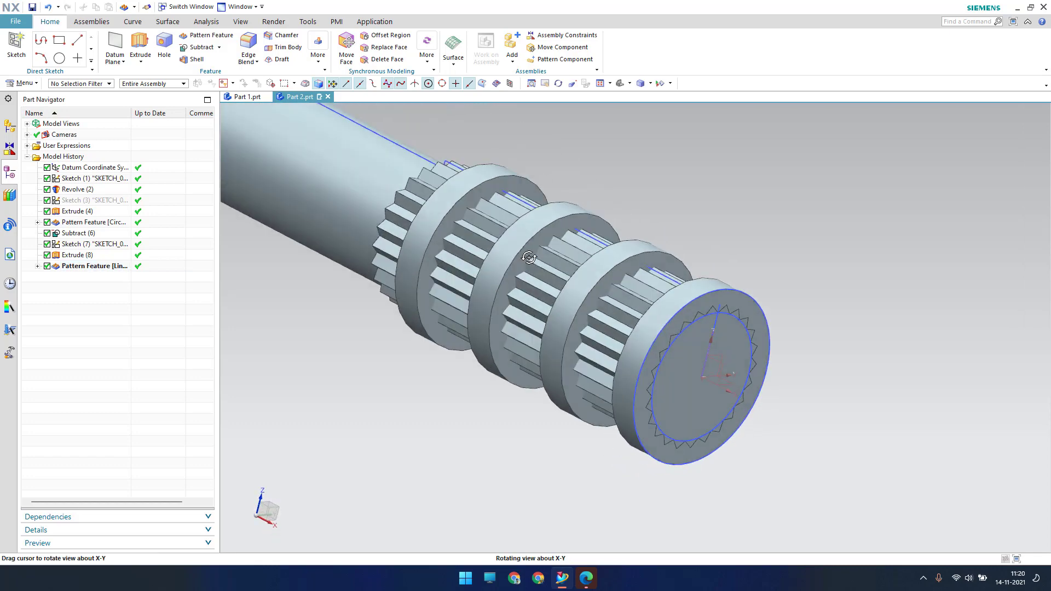
left_click(200, 48)
left_click(587, 232)
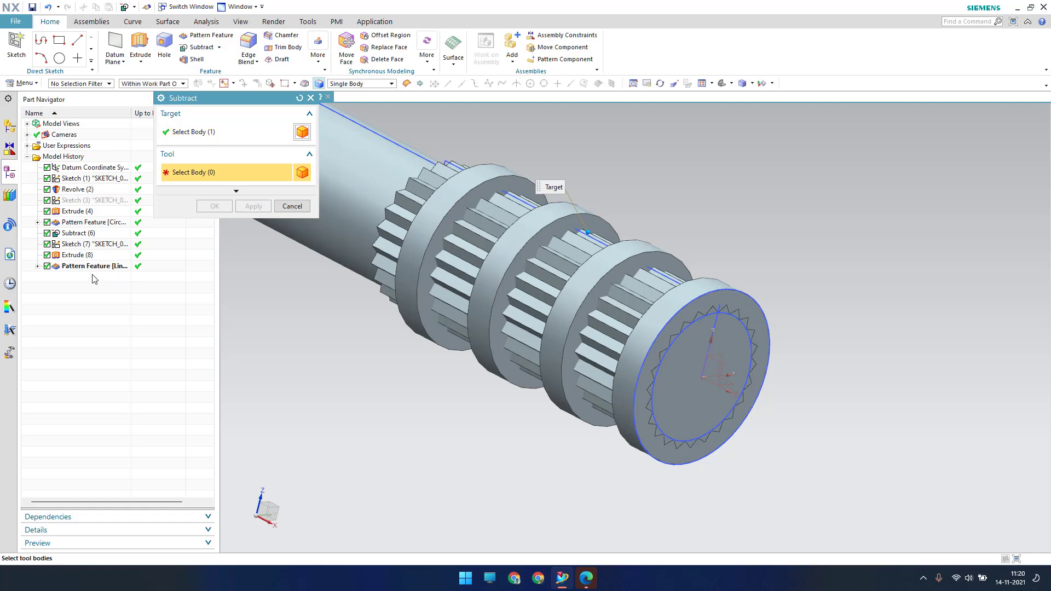
left_click(77, 256)
left_click(78, 267)
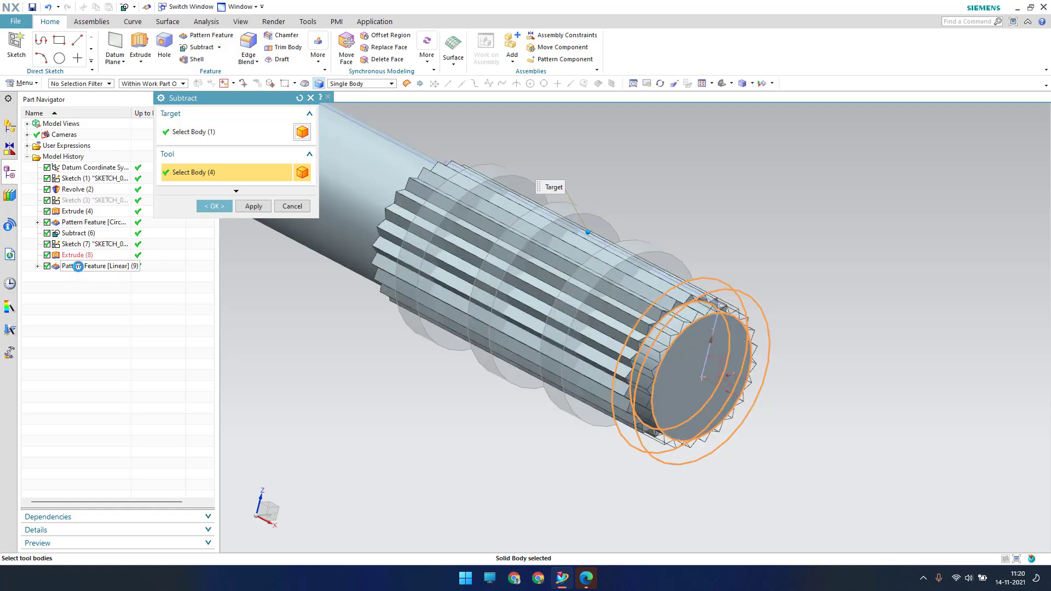
left_click(214, 206)
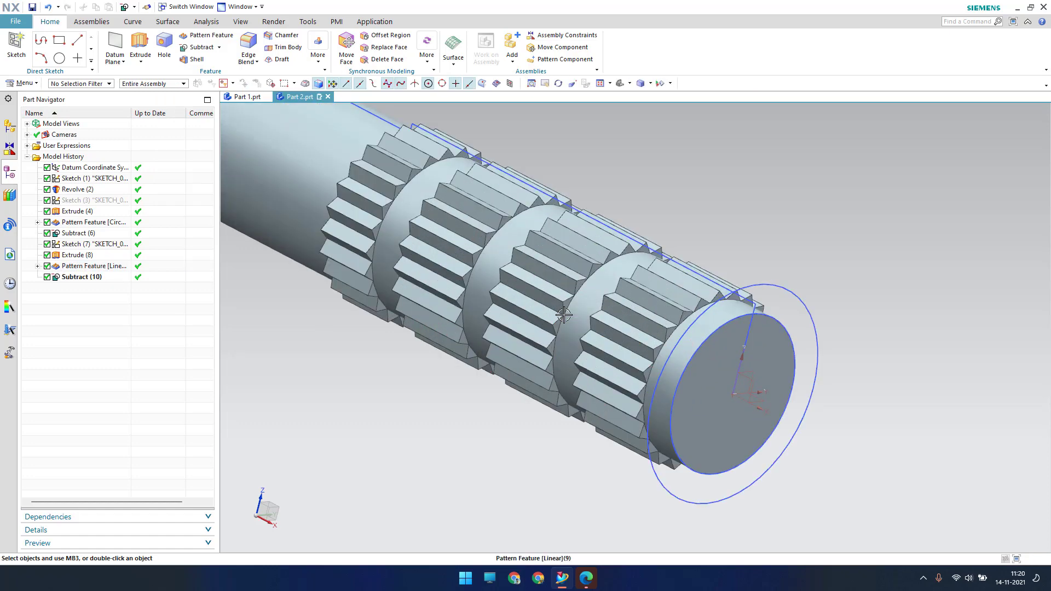
scroll(564, 314, "up", 1)
Hide all sketches through the Show and Hide dialog (Ctrl+W)
right_click(86, 246)
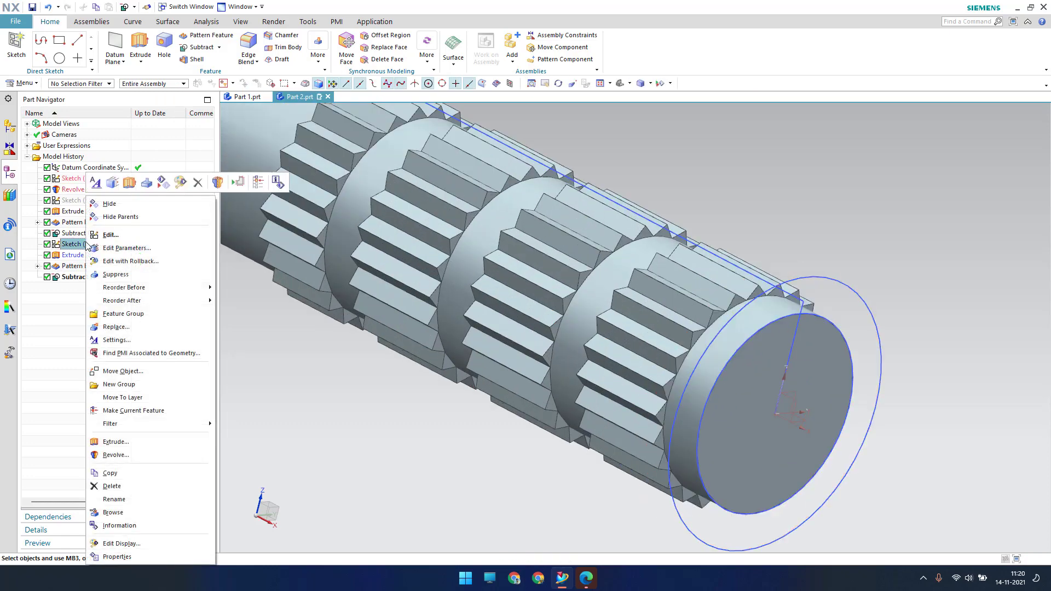
left_click(300, 392)
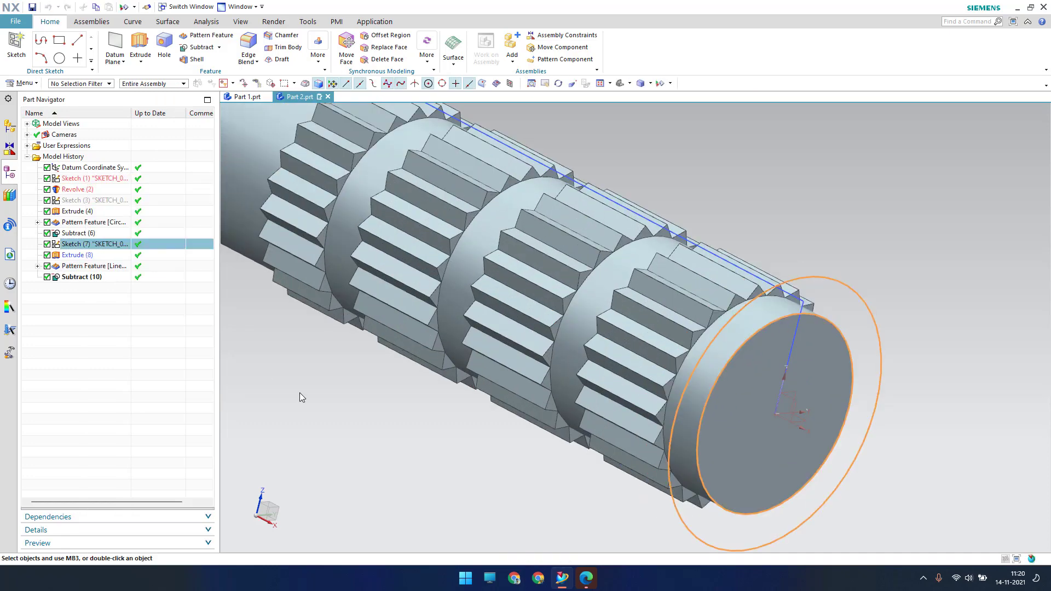
key("ctrl+w")
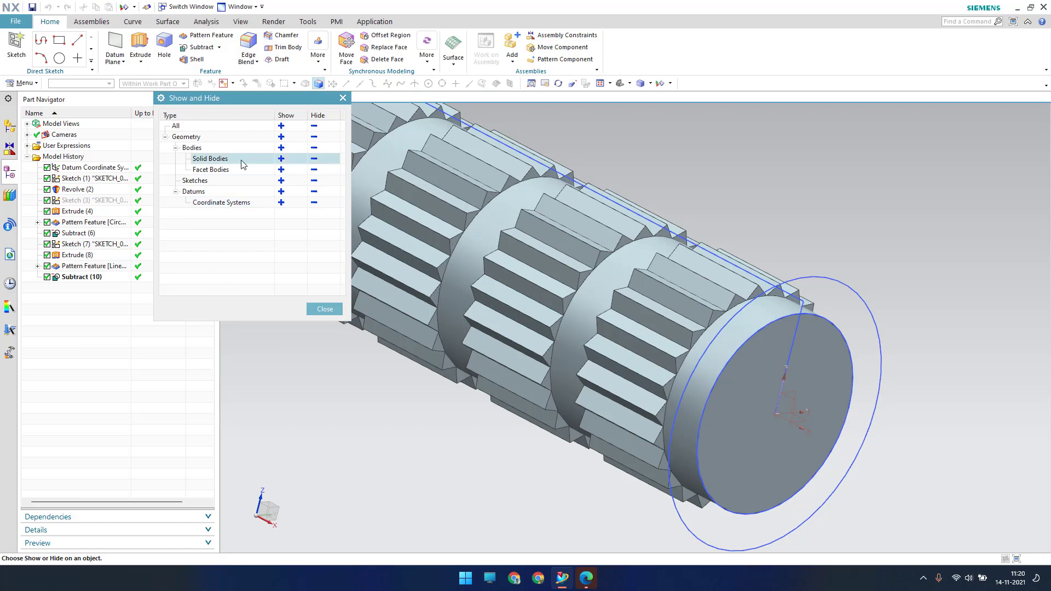
left_click(313, 180)
left_click(331, 314)
Zoom and rotate the view to inspect the four splined bands
scroll(383, 388, "down", 5)
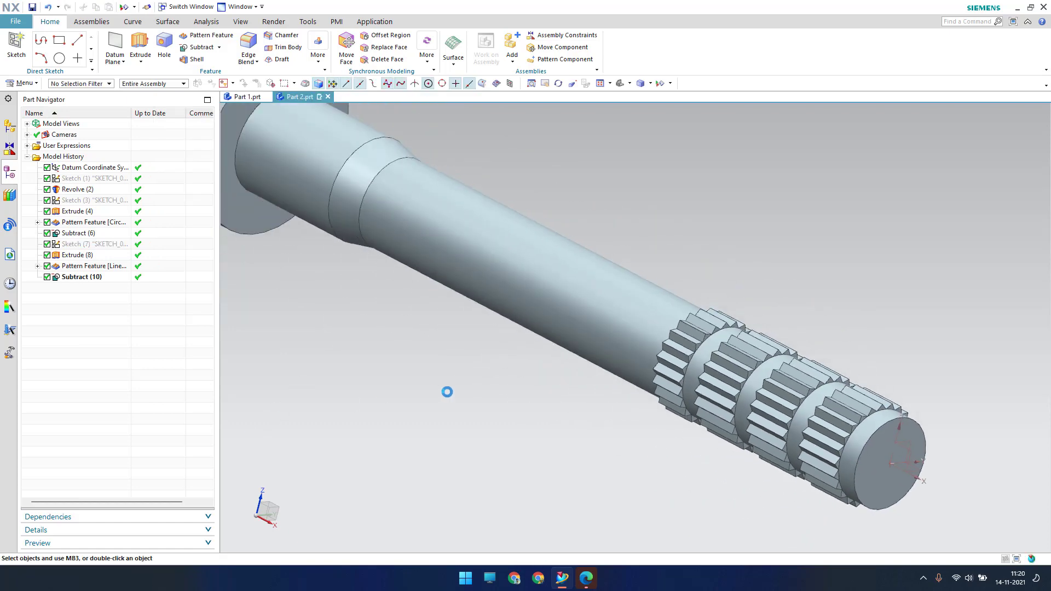
scroll(782, 452, "up", 8)
scroll(785, 441, "down", 3)
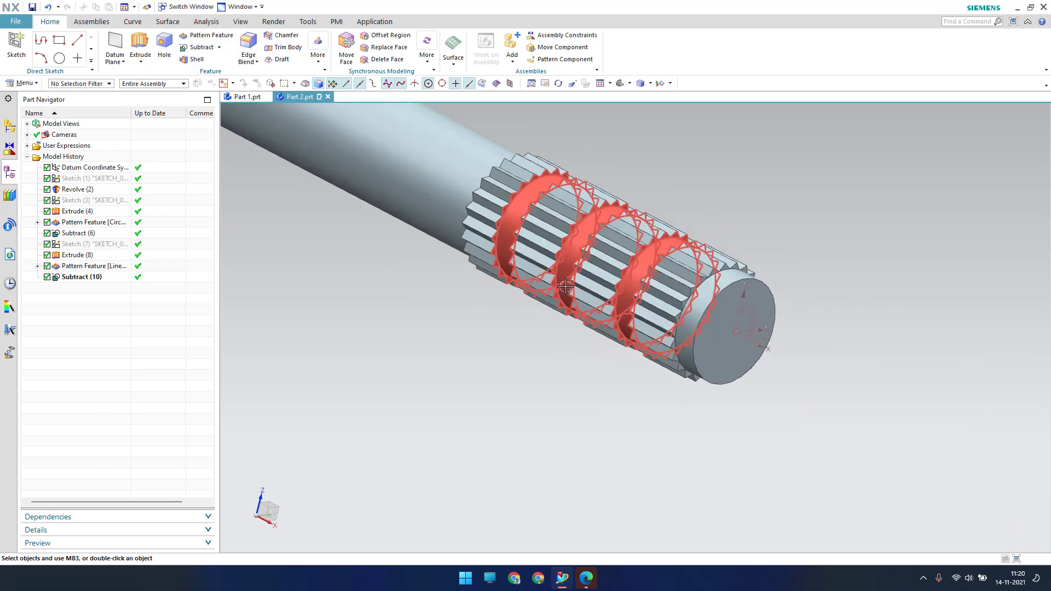
middle_click_drag(570, 286, 589, 277)
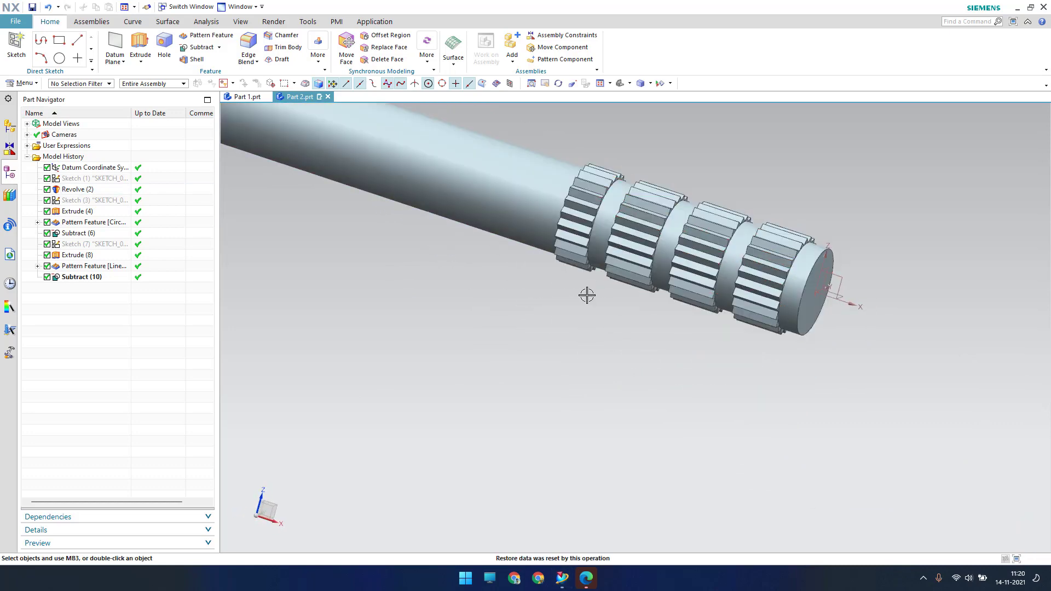
scroll(587, 295, "down", 3)
scroll(640, 298, "up", 2)
scroll(635, 315, "down", 3)
scroll(383, 241, "up", 2)
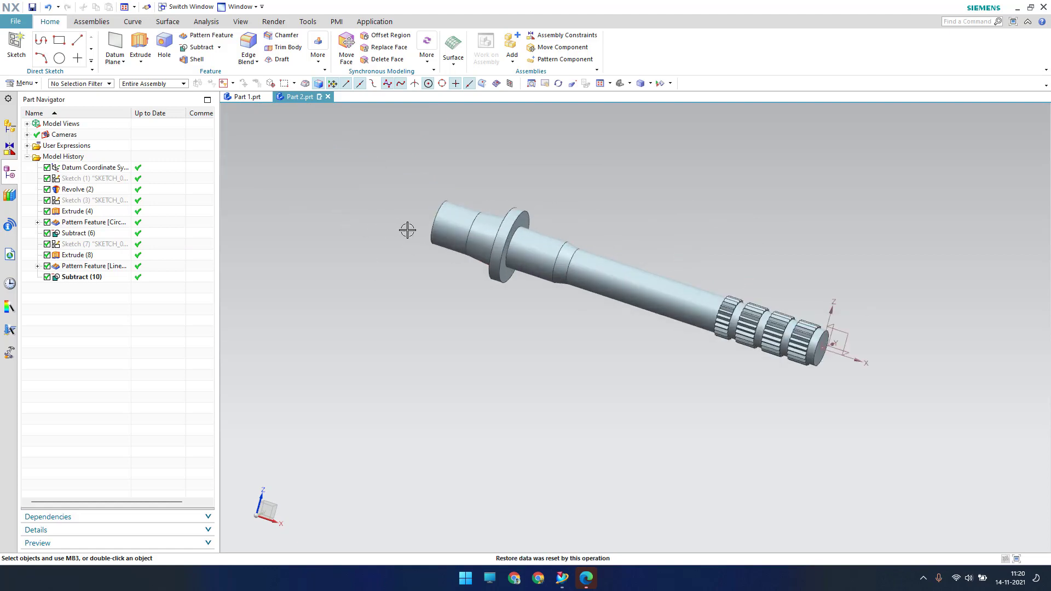
scroll(407, 230, "up", 5)
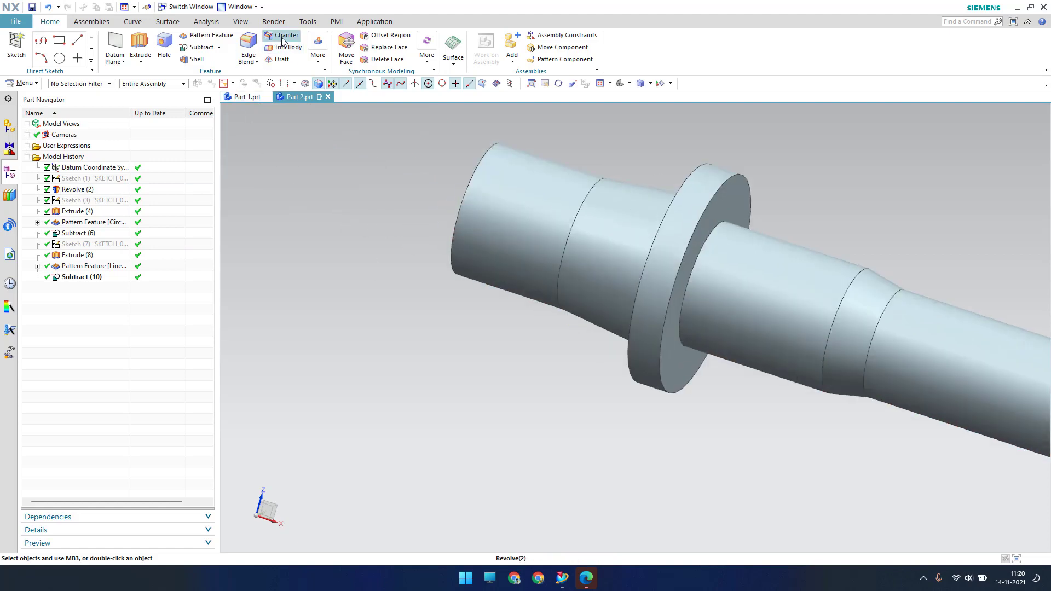
Chamfer the flange-side end edge using Offset and Angle: 0.75 mm at 45°
left_click(283, 35)
left_click(276, 171)
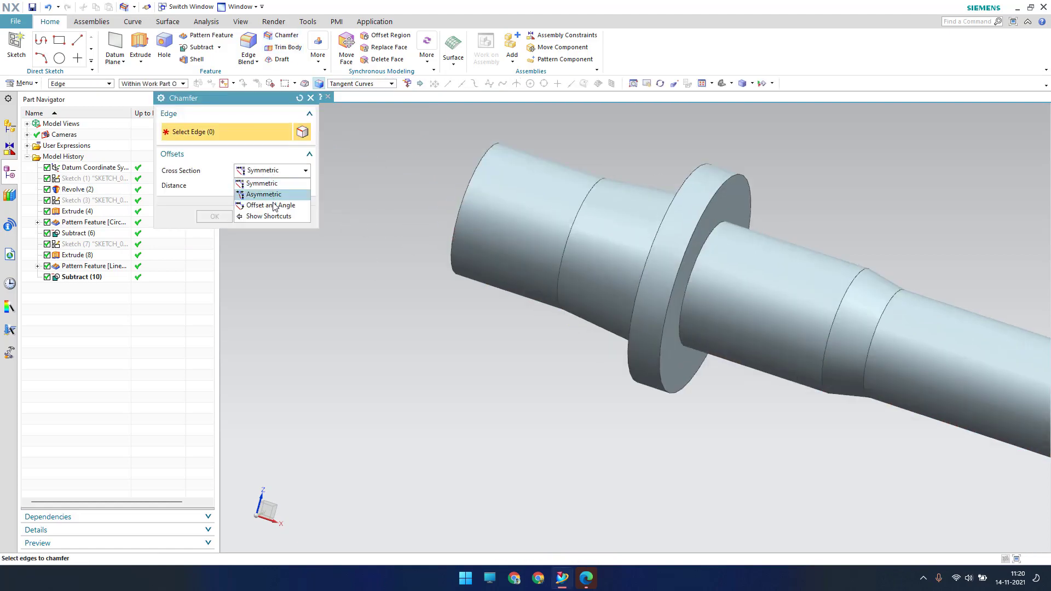
left_click(274, 202)
scroll(422, 261, "up", 5)
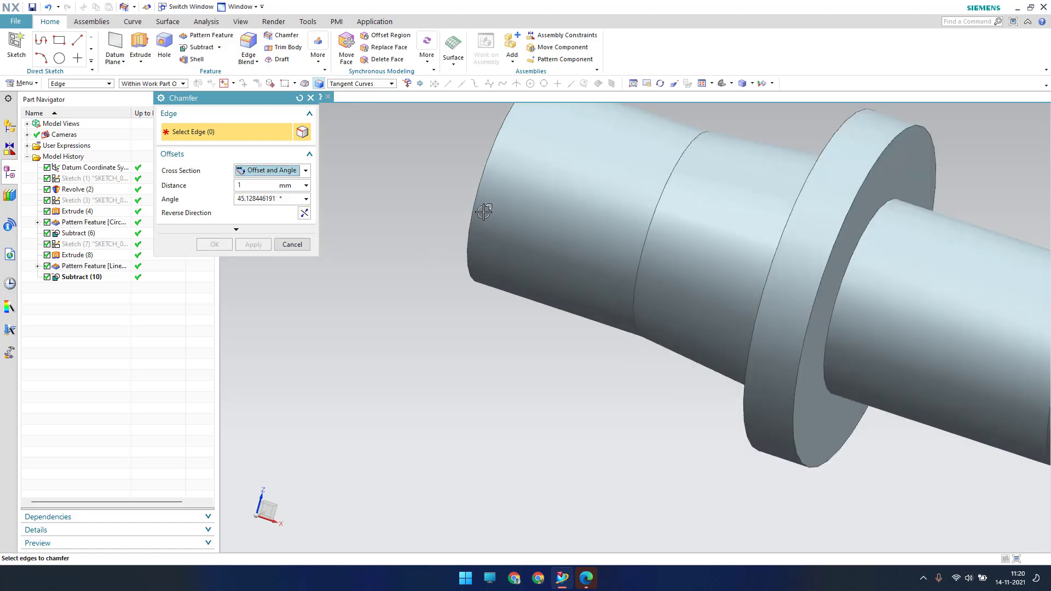
left_click(478, 201)
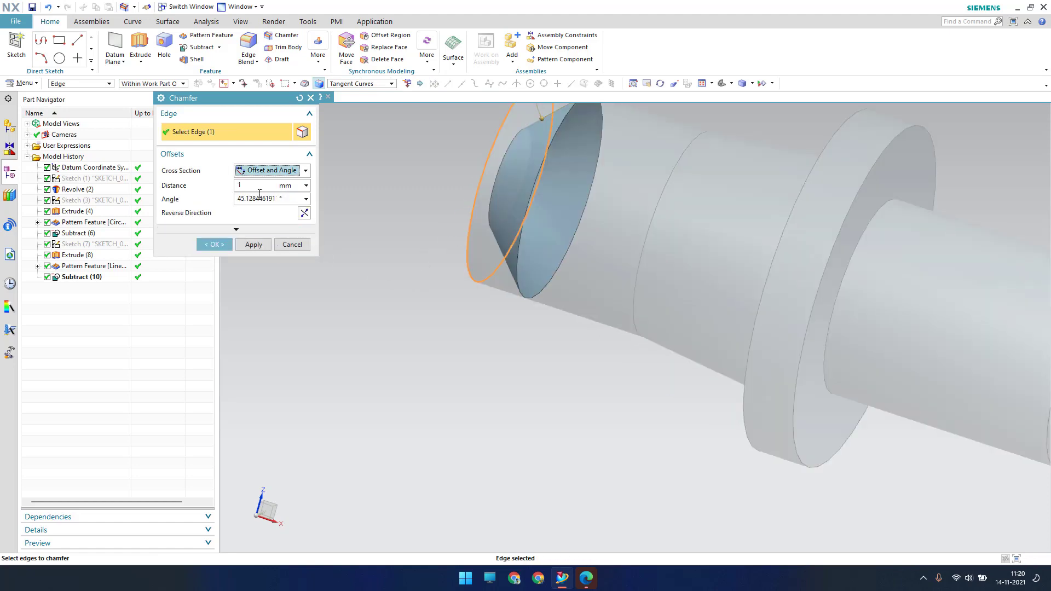
left_click_drag(252, 185, 64, 191)
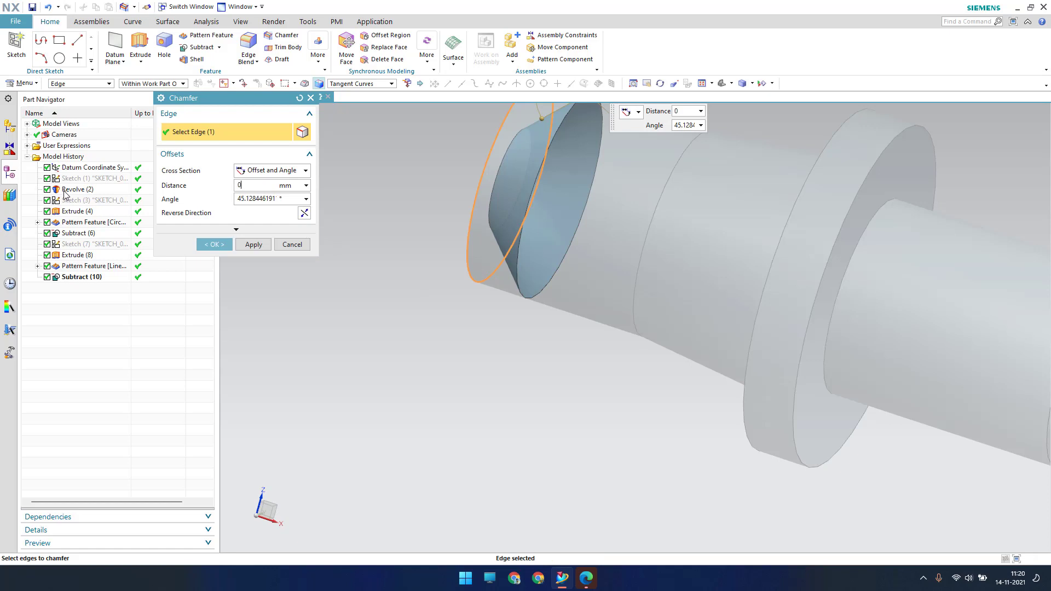
key("Return")
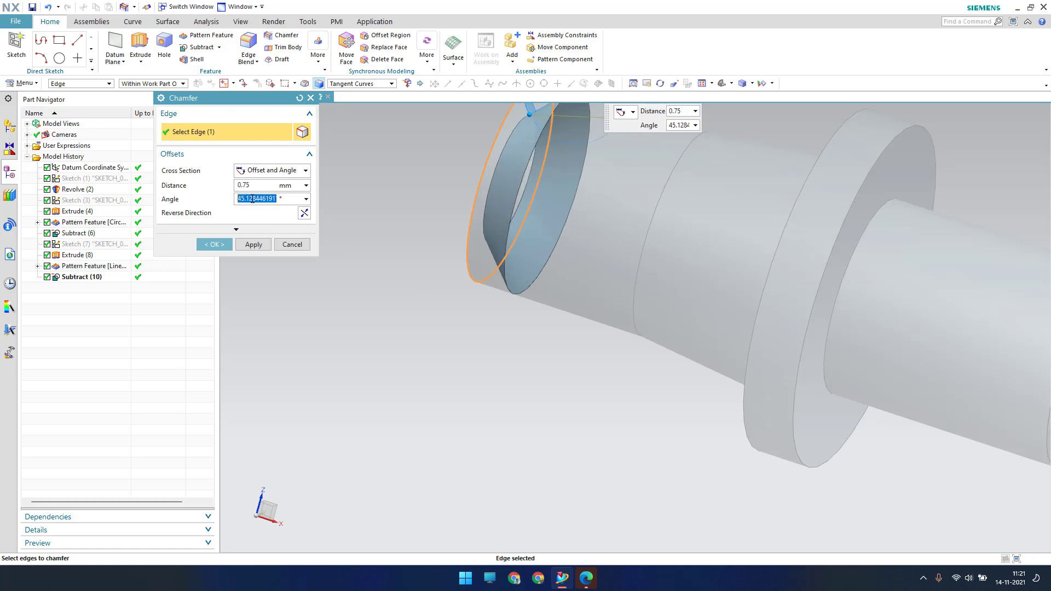
key("Return")
left_click(223, 247)
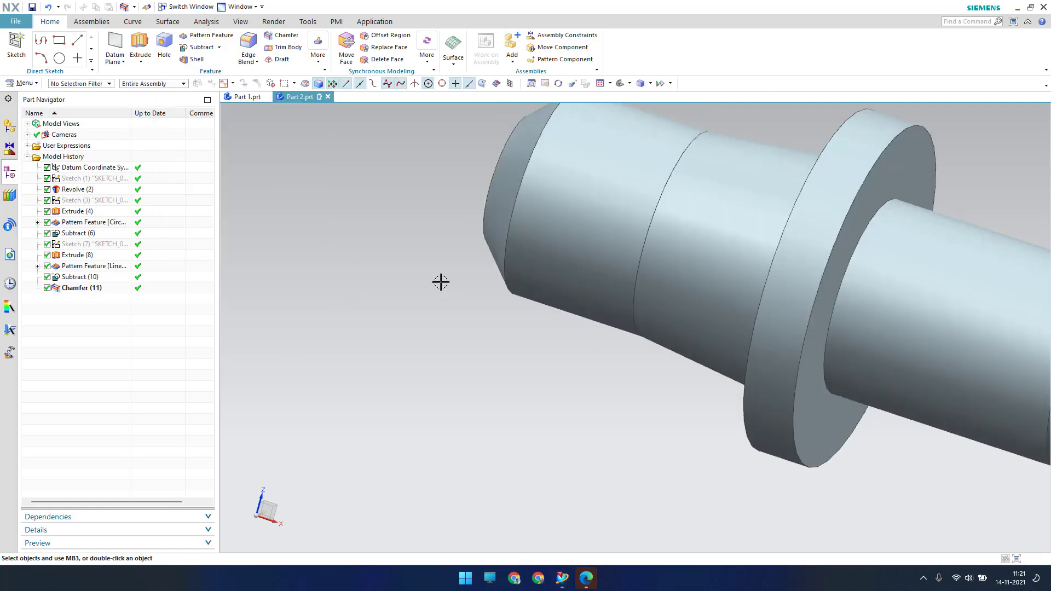
scroll(407, 257, "up", 8)
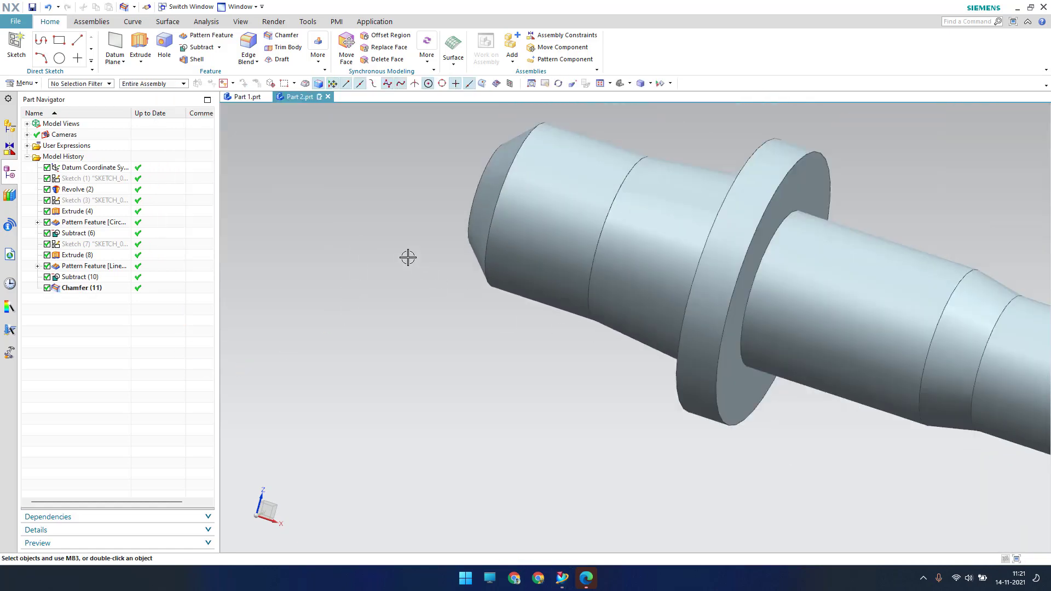
scroll(750, 335, "down", 6)
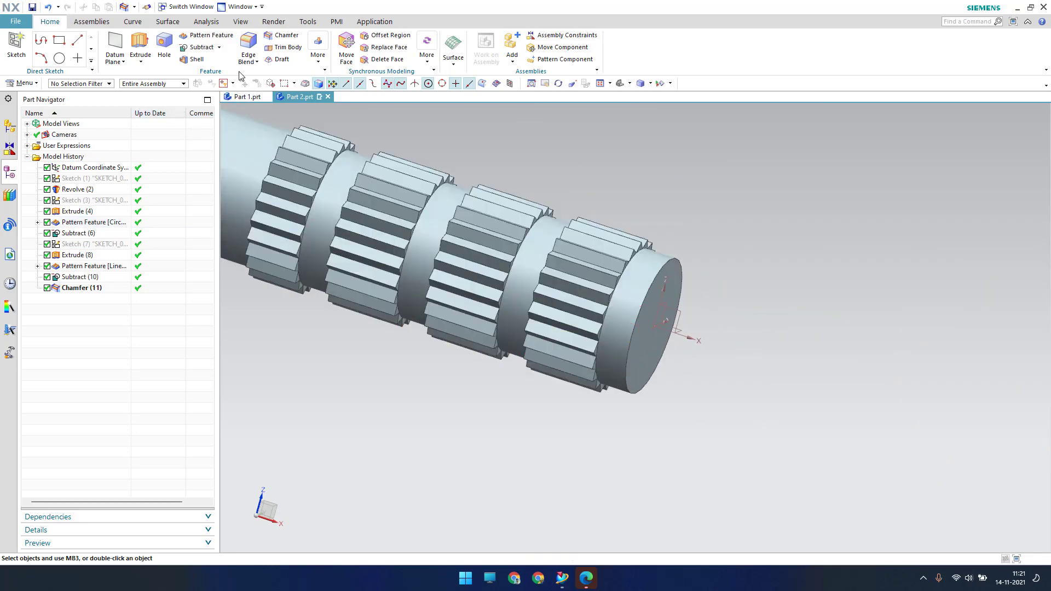
Chamfer the circular edge at the splined end with a 0.25 mm offset at 45°
left_click(277, 38)
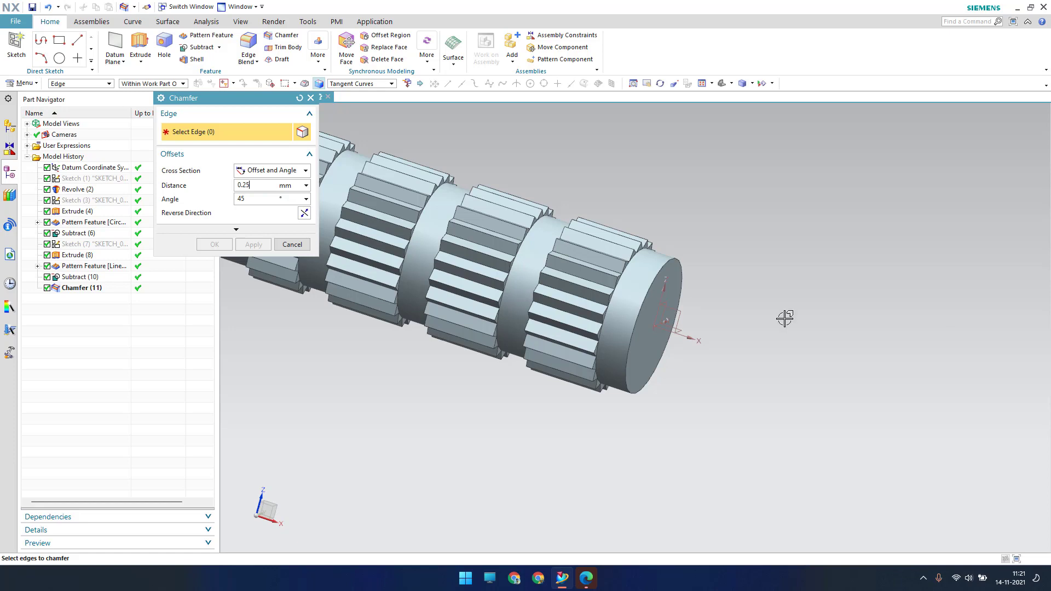
left_click(647, 279)
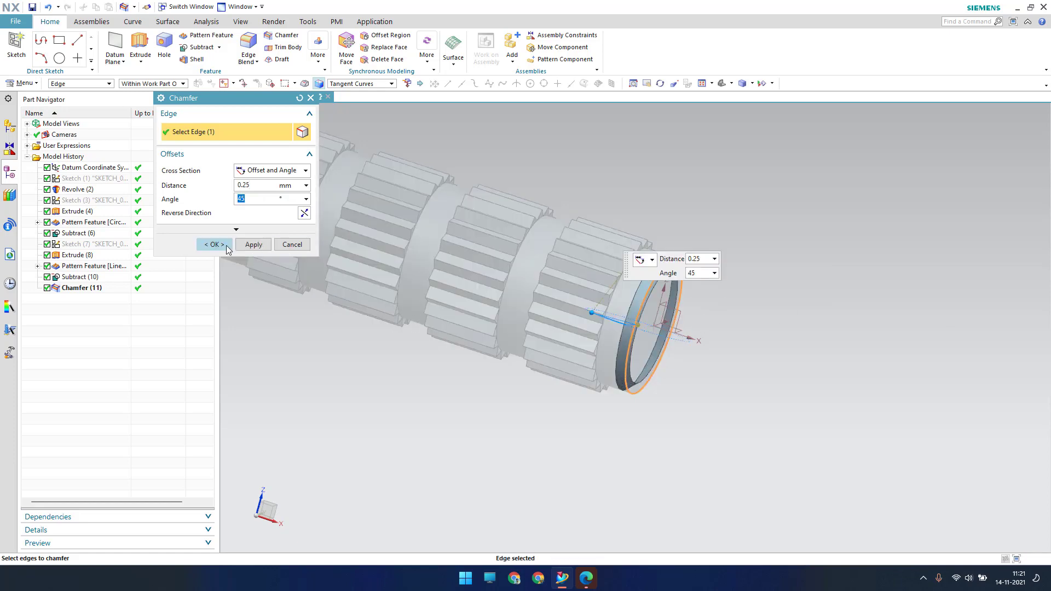
left_click(224, 245)
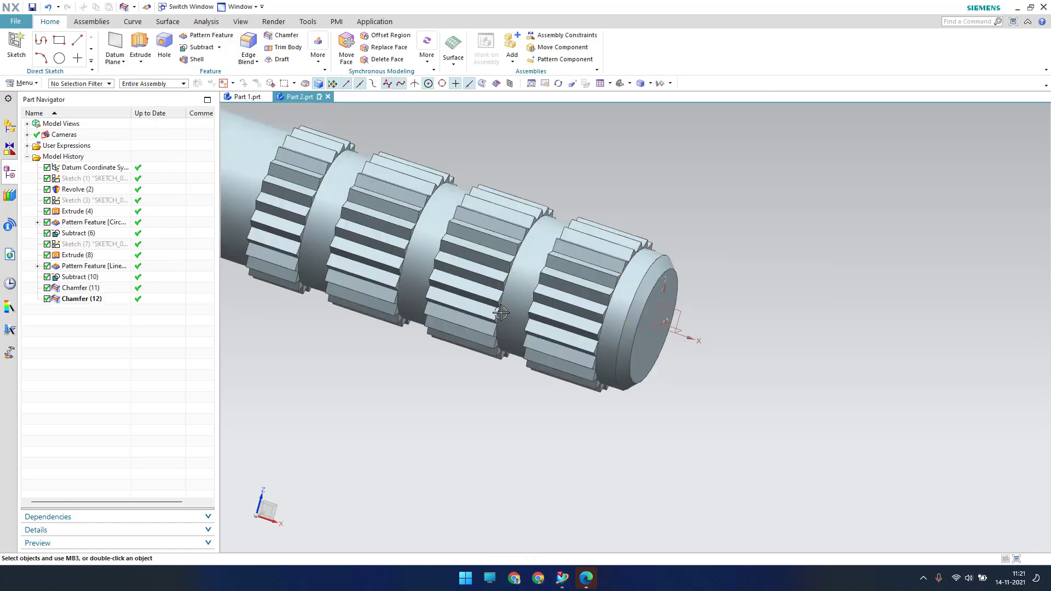
scroll(790, 265, "down", 5)
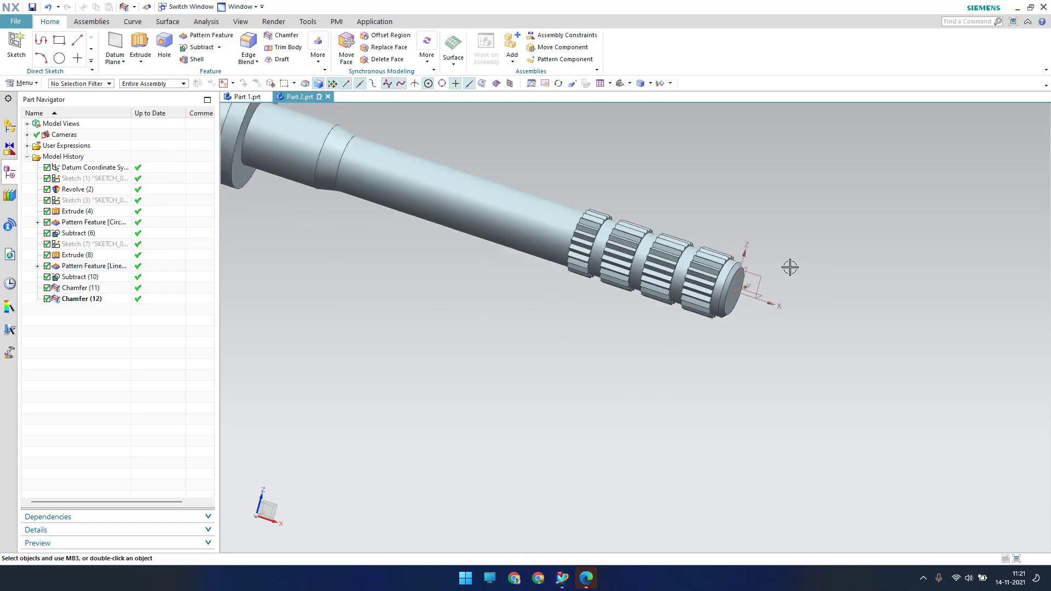
Add a 0.5 mm radius edge blend to both flange collar edges
left_click(249, 46)
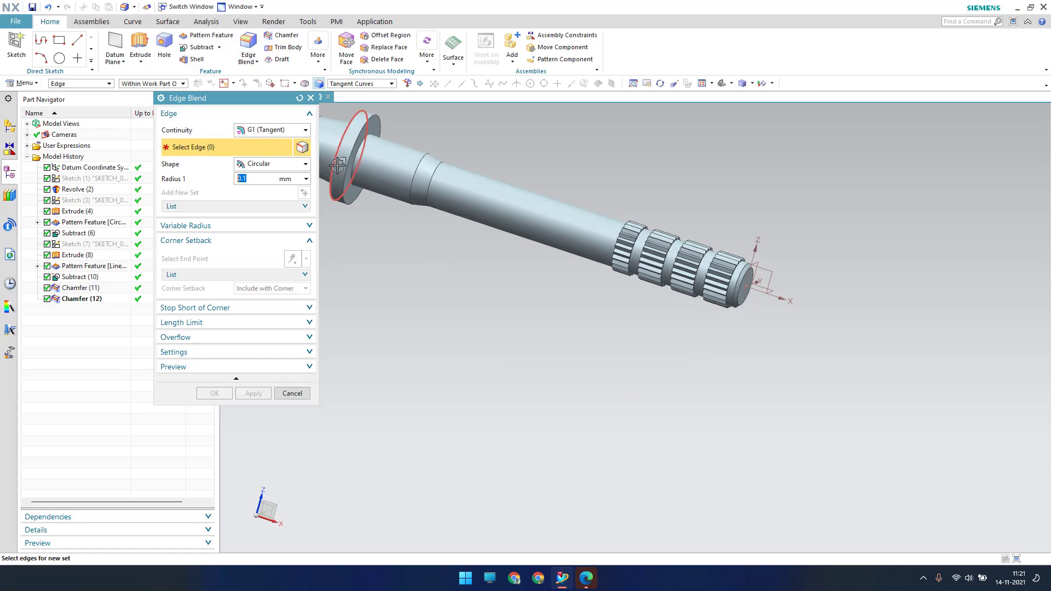
type("0.5")
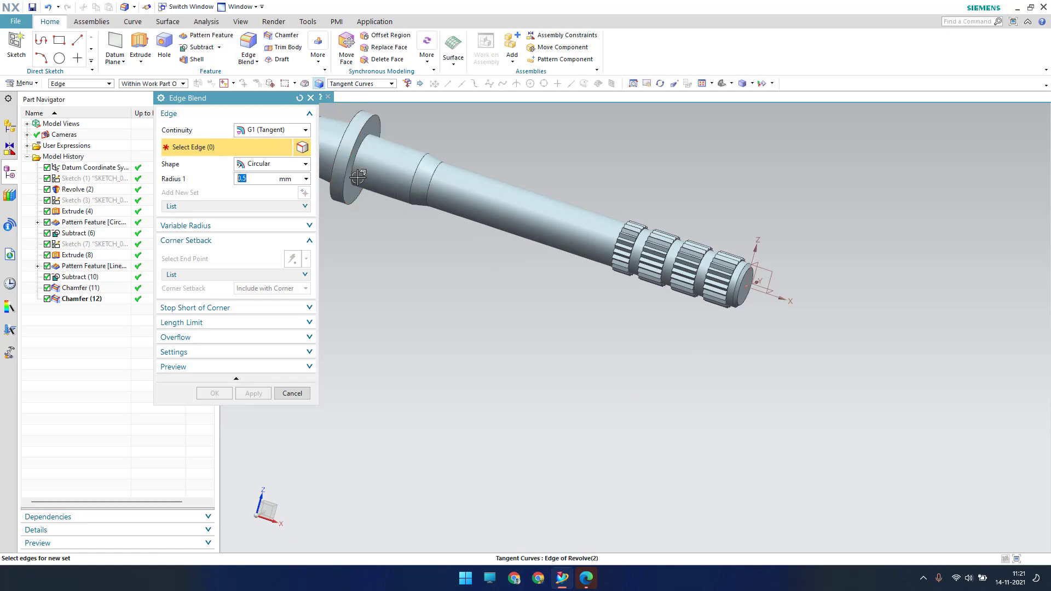
scroll(357, 177, "up", 3)
left_click(359, 176)
scroll(451, 176, "down", 1)
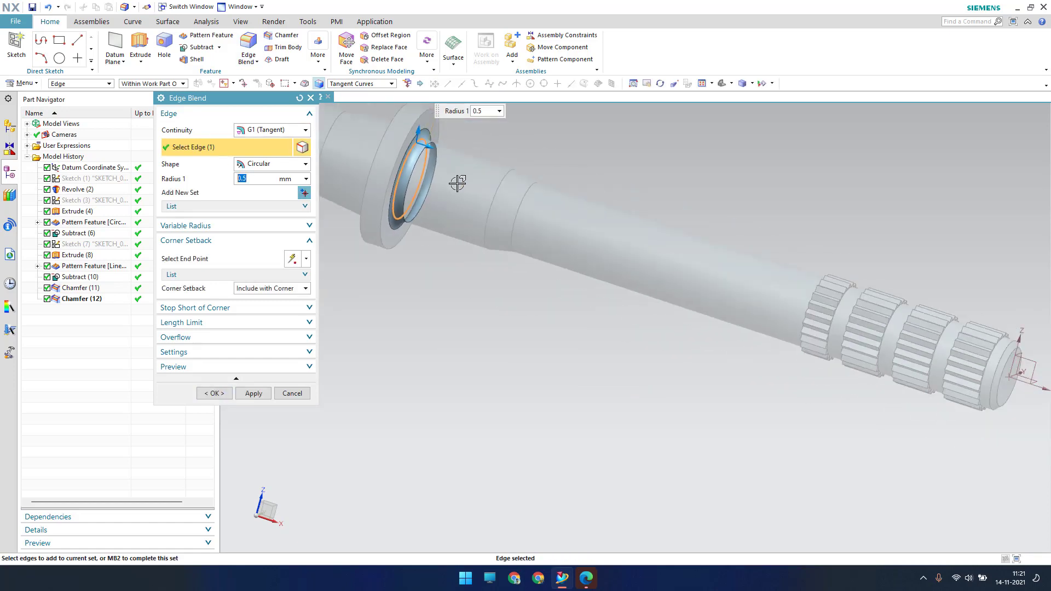
middle_click_drag(458, 184, 505, 178)
scroll(432, 156, "up", 3)
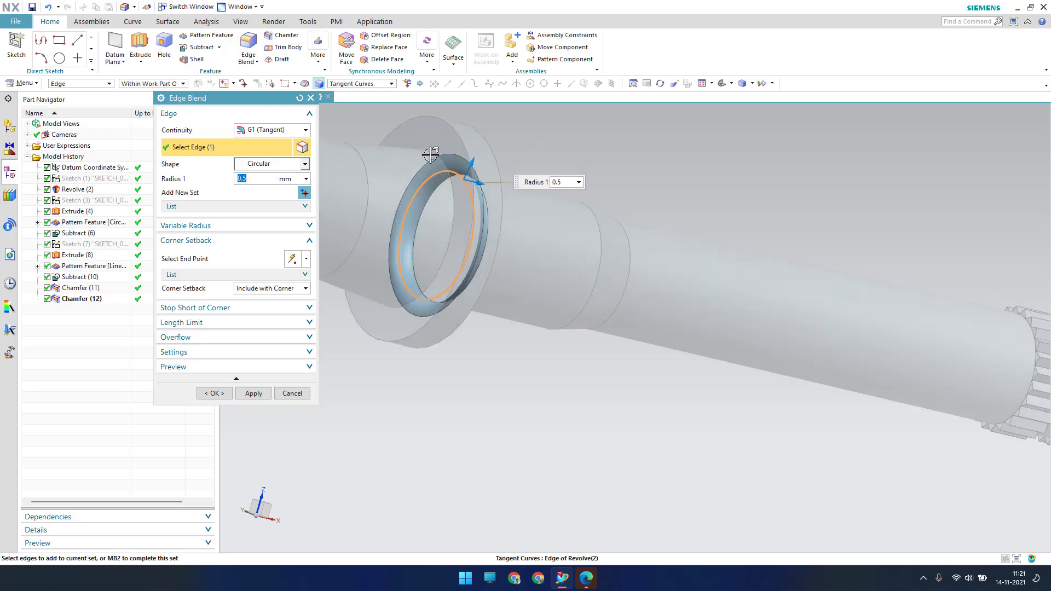
left_click(430, 155)
left_click(208, 395)
Rotate the view so the splined end faces forward and fit the whole shaft
scroll(453, 267, "down", 1)
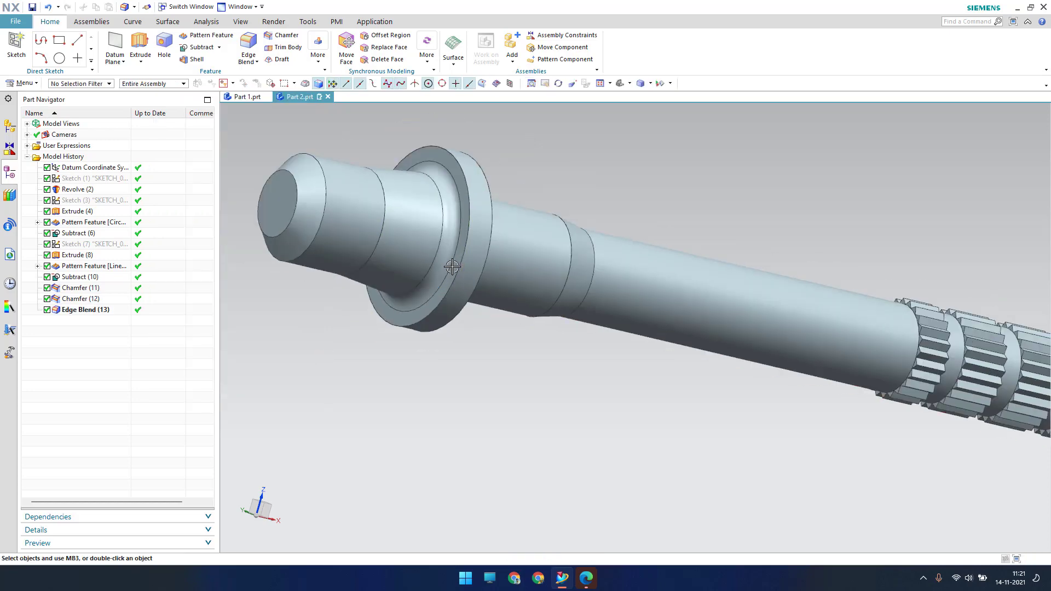
scroll(452, 267, "down", 2)
middle_click_drag(452, 267, 364, 261)
key("ctrl+s")
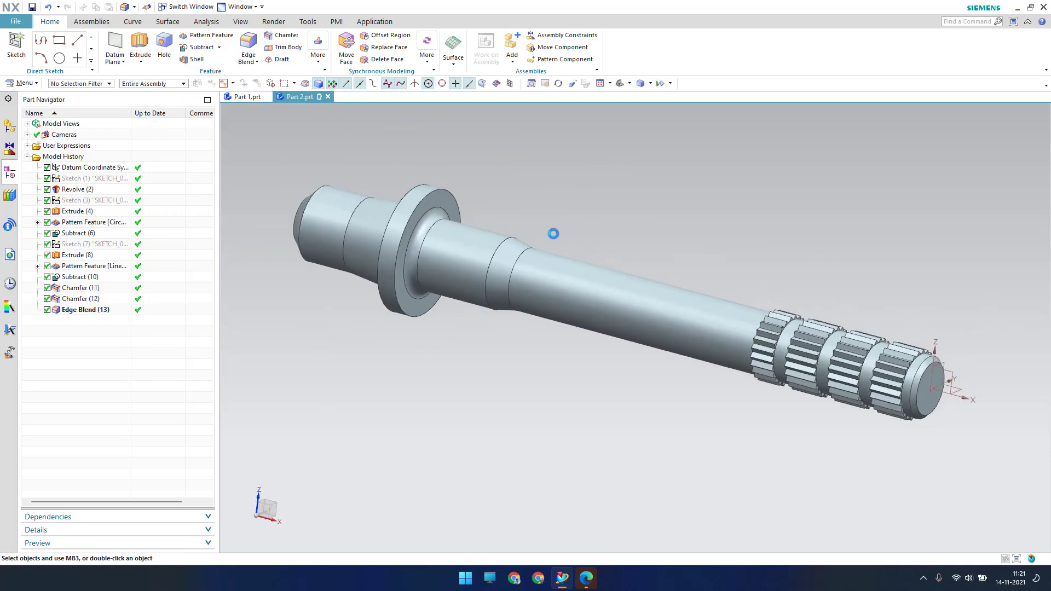
Hide the datum CSYS, leave only solid bodies visible, and save Part 2.prt
left_click(1013, 408)
key("ctrl+b")
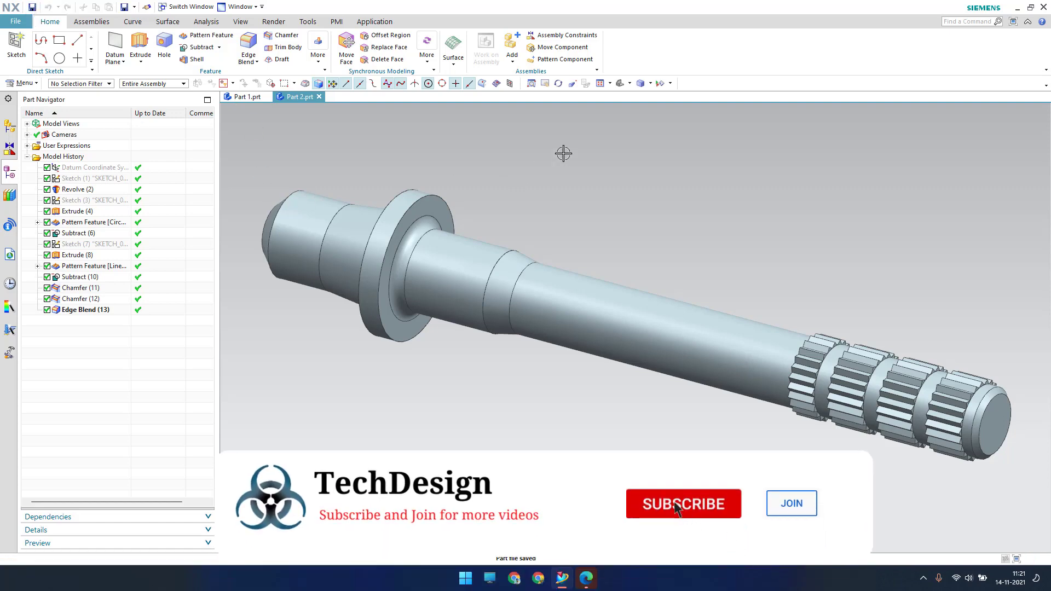
key("ctrl+w")
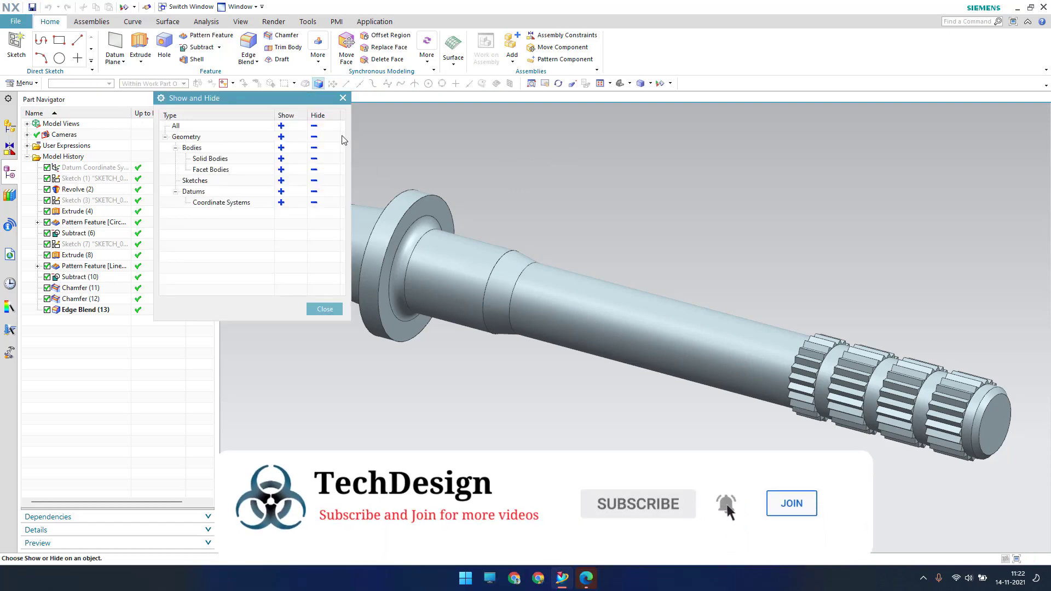
left_click(313, 126)
left_click(281, 147)
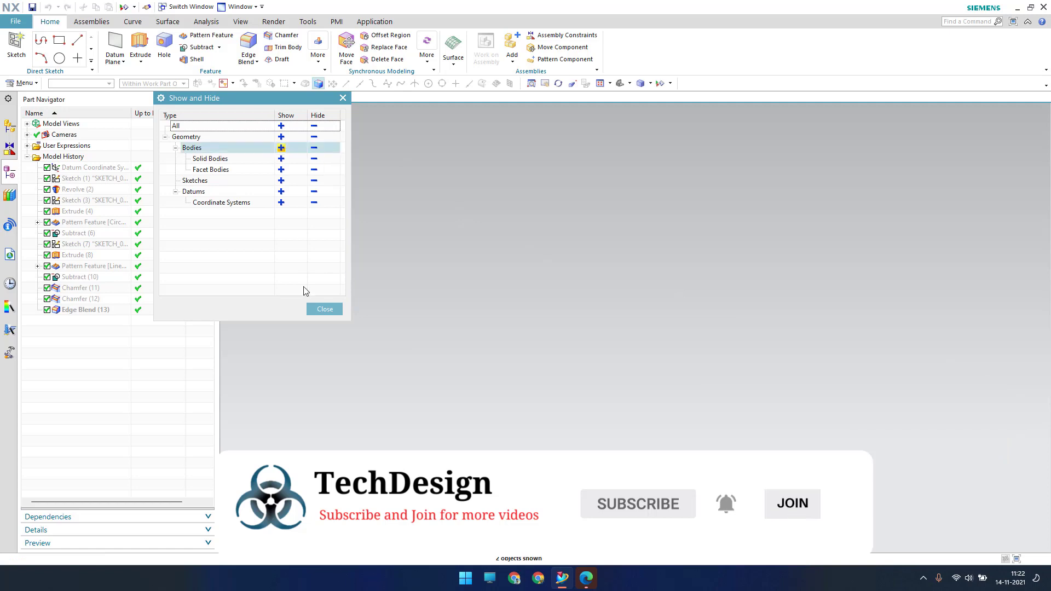
left_click(324, 309)
left_click(33, 8)
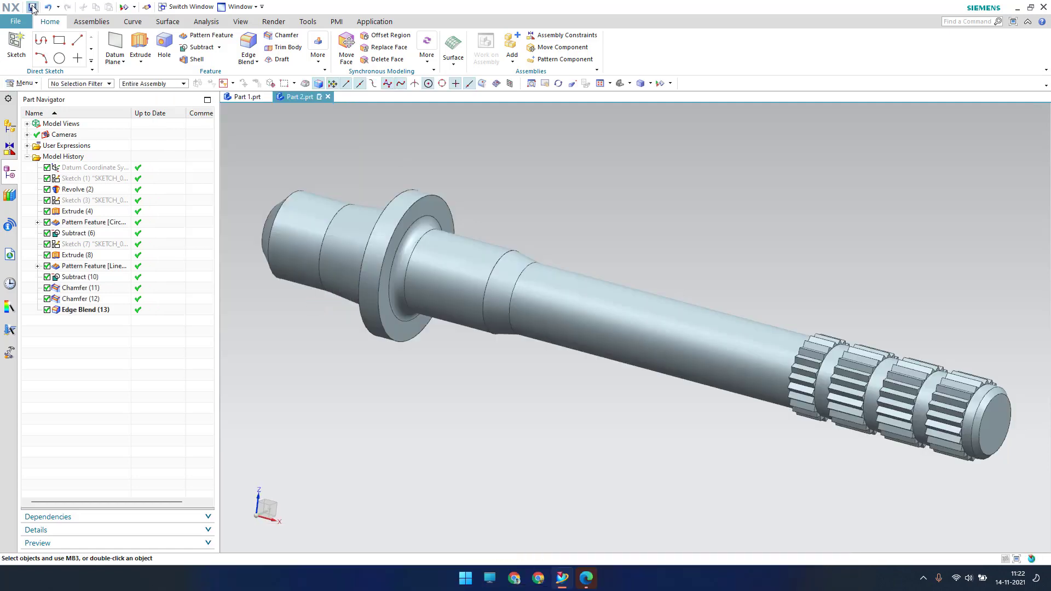